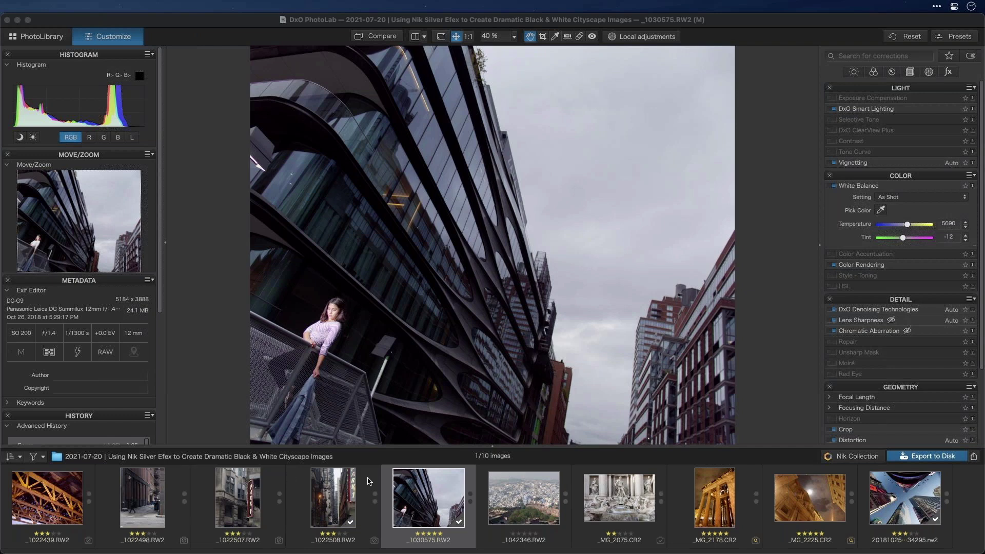
- Reset the photo _1030575.RW2 and crop it from the lower-left and upper-left corners to about 4813 x 3610 px, keeping the original ratio
click(414, 508)
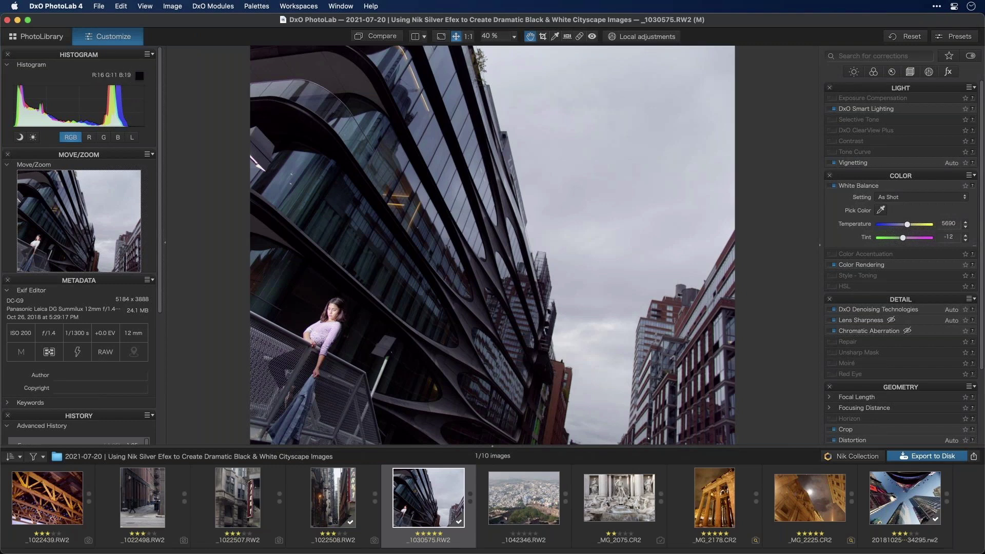
click(911, 36)
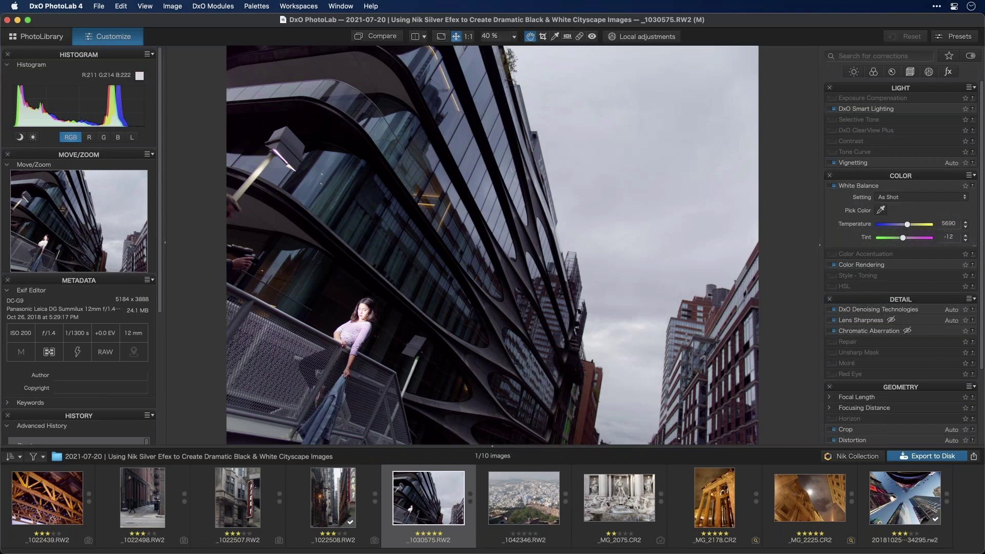
click(542, 36)
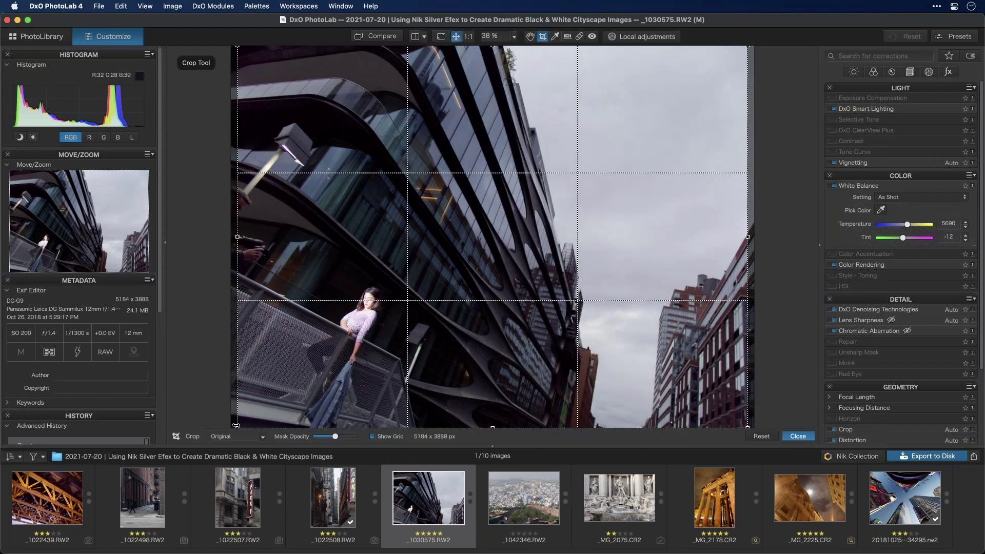
mouse_move(238, 426)
mouse_down()
mouse_move(229, 382)
mouse_move(241, 425)
mouse_up()
drag(242, 46, 273, 69)
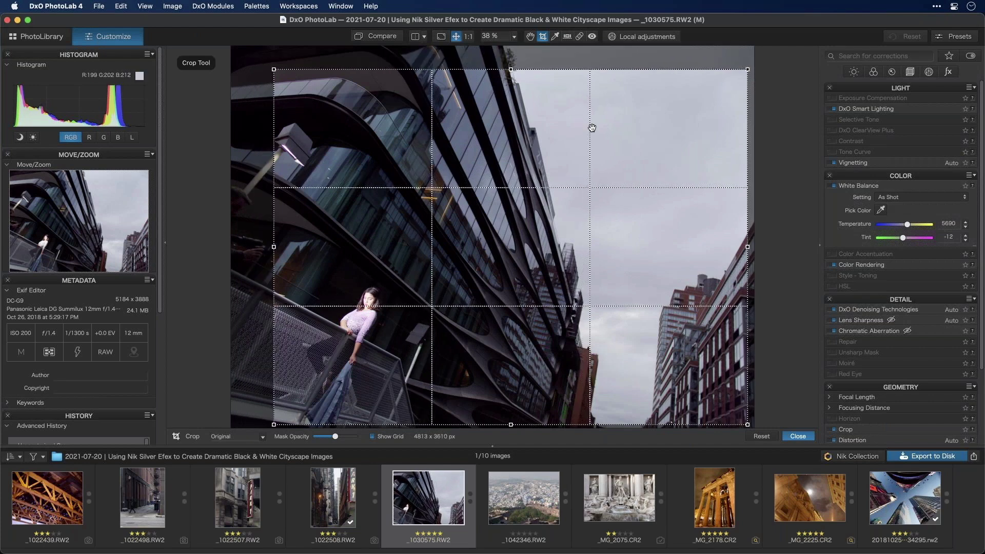
- Switch the crop ratio to Unconstrained, resize the crop to about 4954 x 3888 px, trimming only the image's left side, and apply it
click(262, 441)
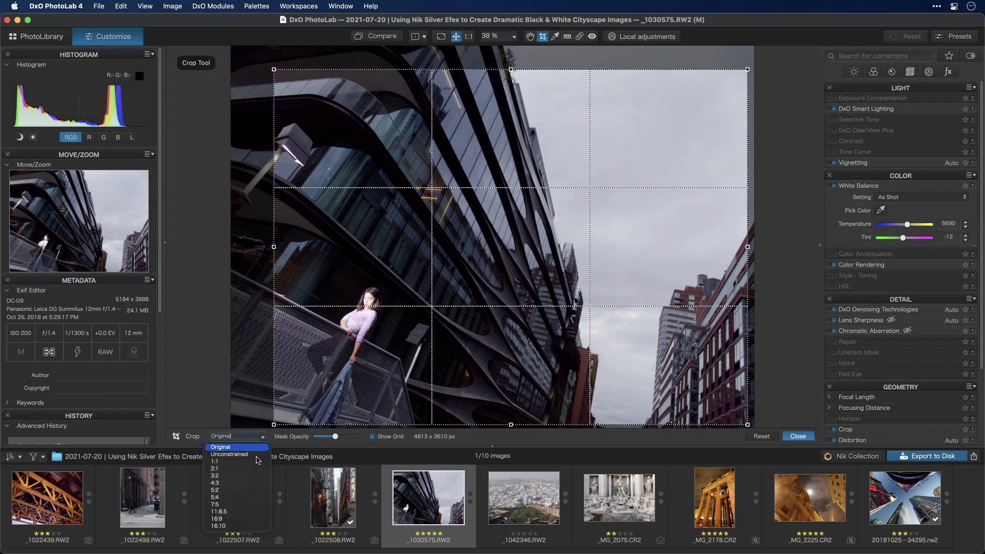
click(239, 454)
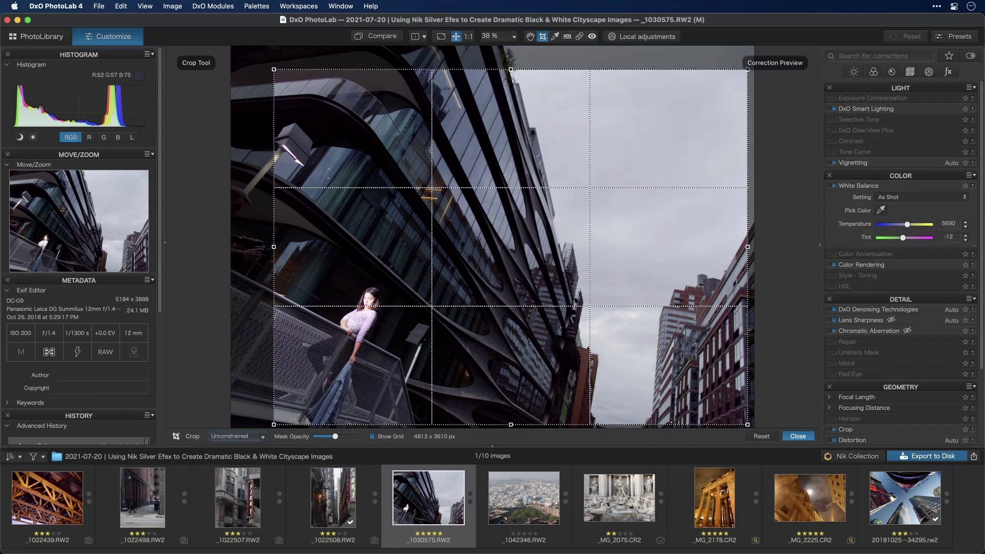
drag(512, 70, 510, 41)
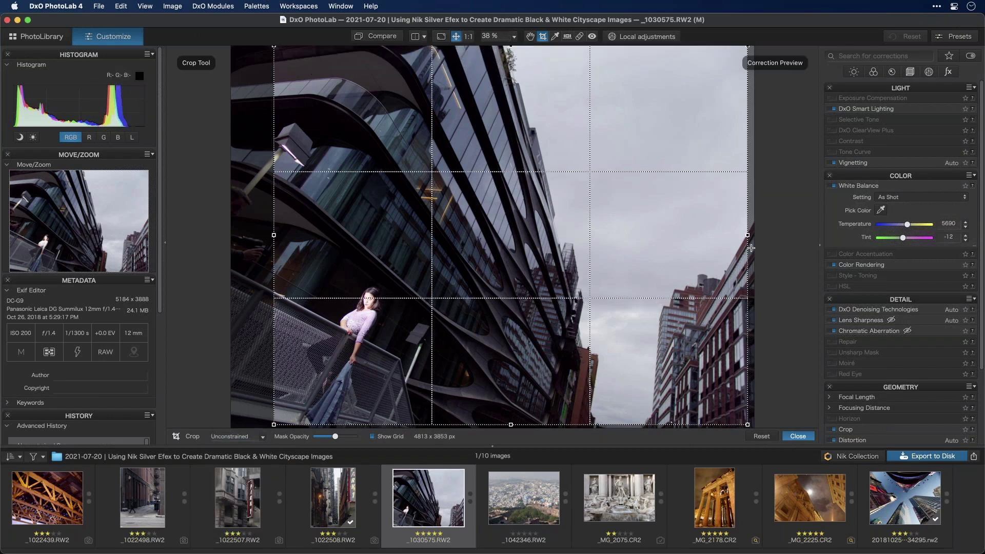
drag(750, 248, 772, 235)
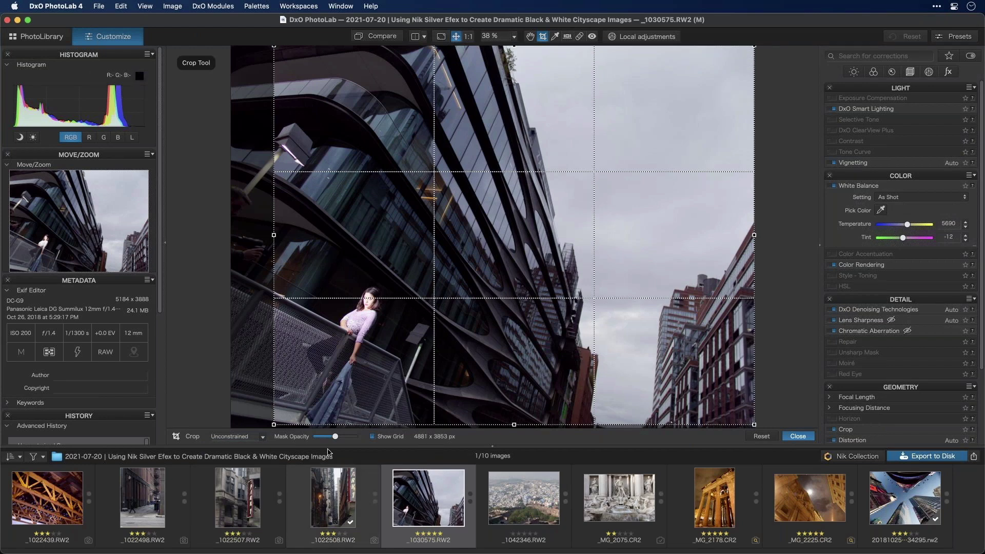
drag(273, 425, 266, 436)
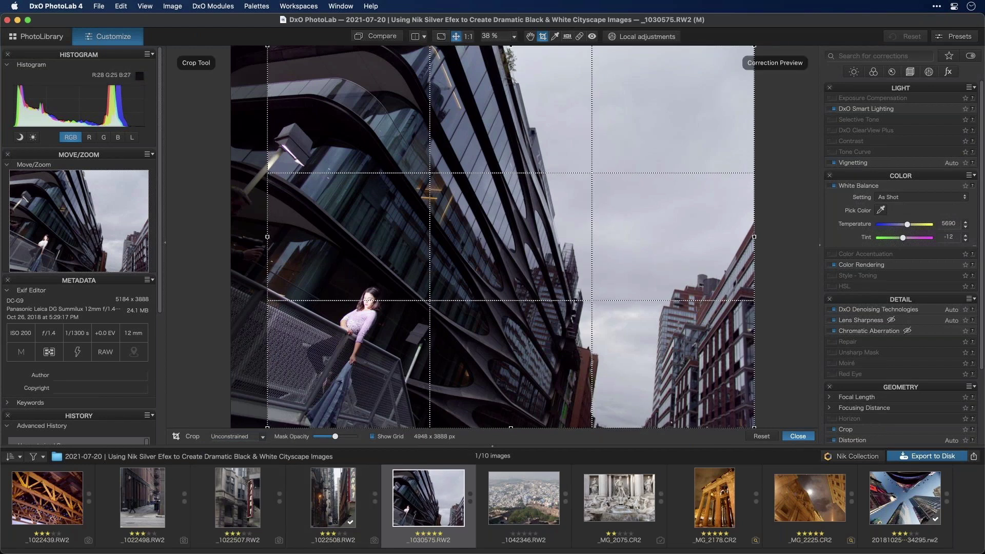
mouse_move(258, 244)
mouse_down()
mouse_move(246, 246)
mouse_move(266, 249)
mouse_up()
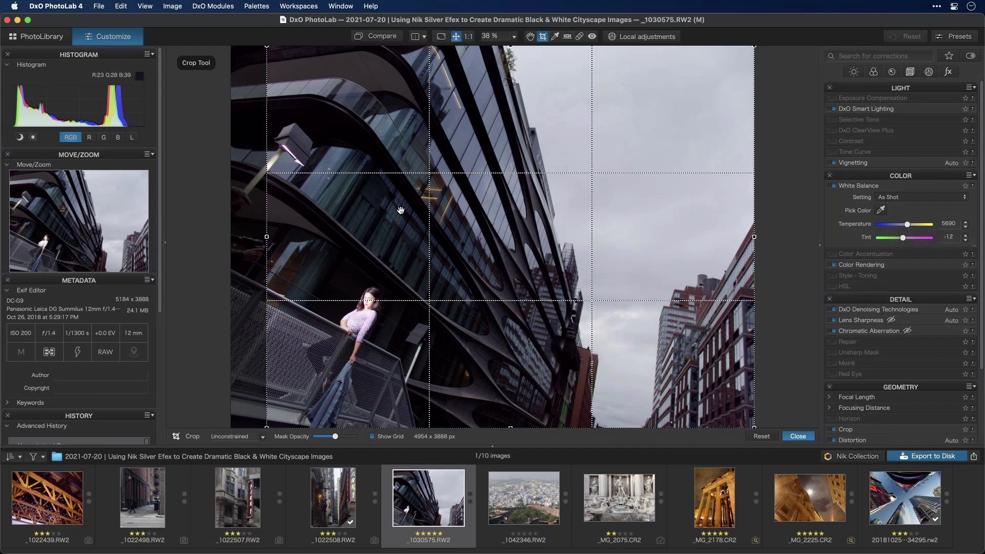
click(798, 436)
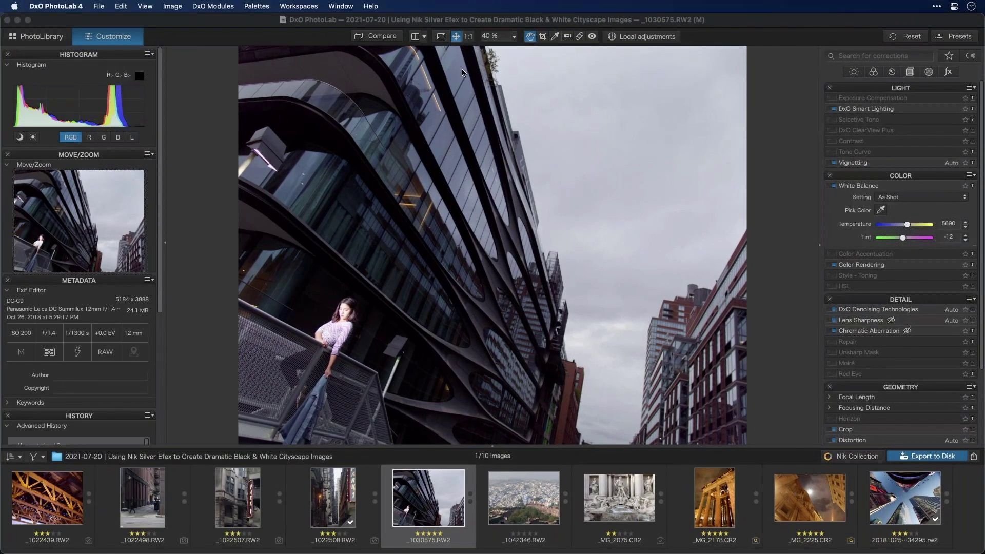
- At 1:1 view, place a local adjustment control point on the woman's face and enlarge its circle to cover her head and upper body
click(468, 35)
drag(363, 204, 489, 238)
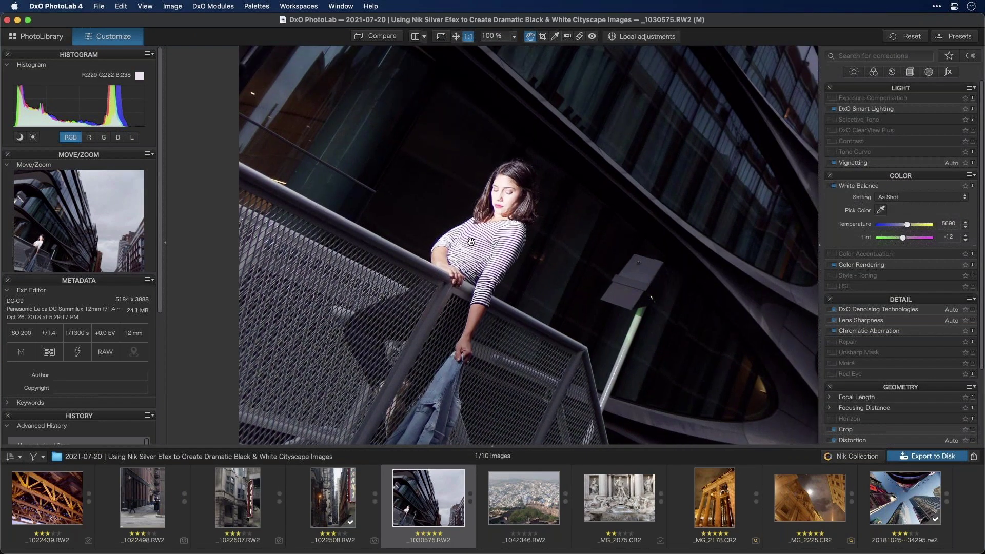
click(640, 36)
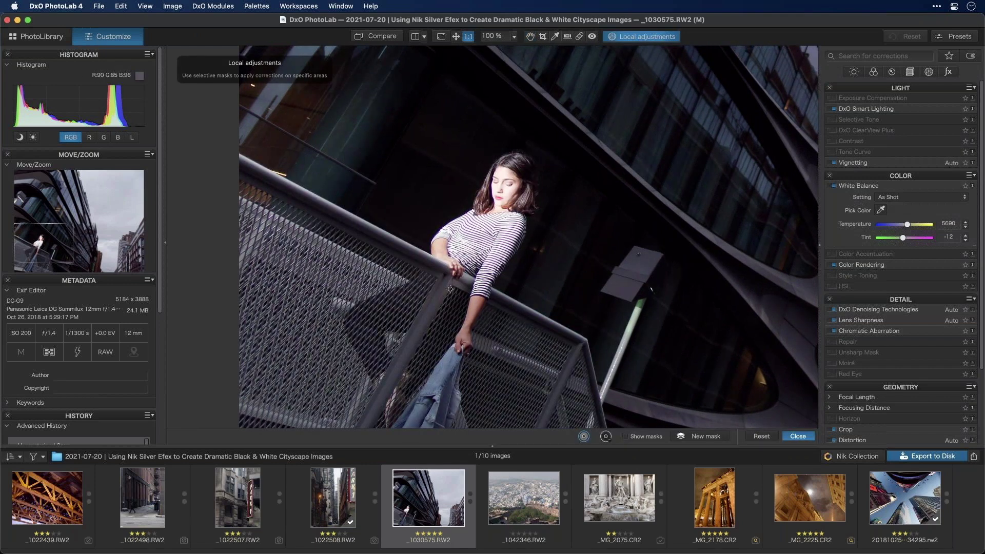
click(585, 437)
click(509, 191)
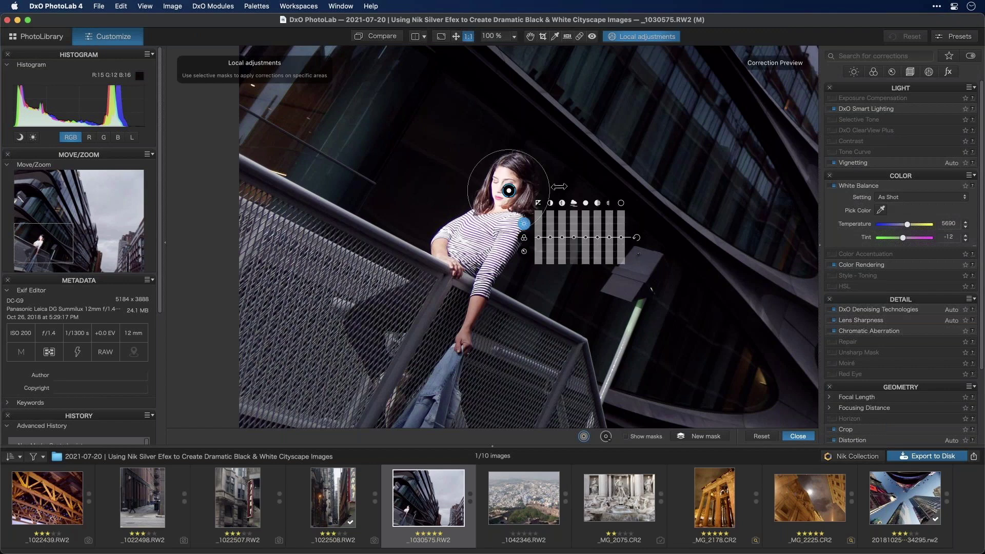
drag(550, 190, 601, 190)
- Lower the control point's exposure and slightly reduce its highlights, and compare the photo with and without the local adjustment
drag(539, 237, 539, 247)
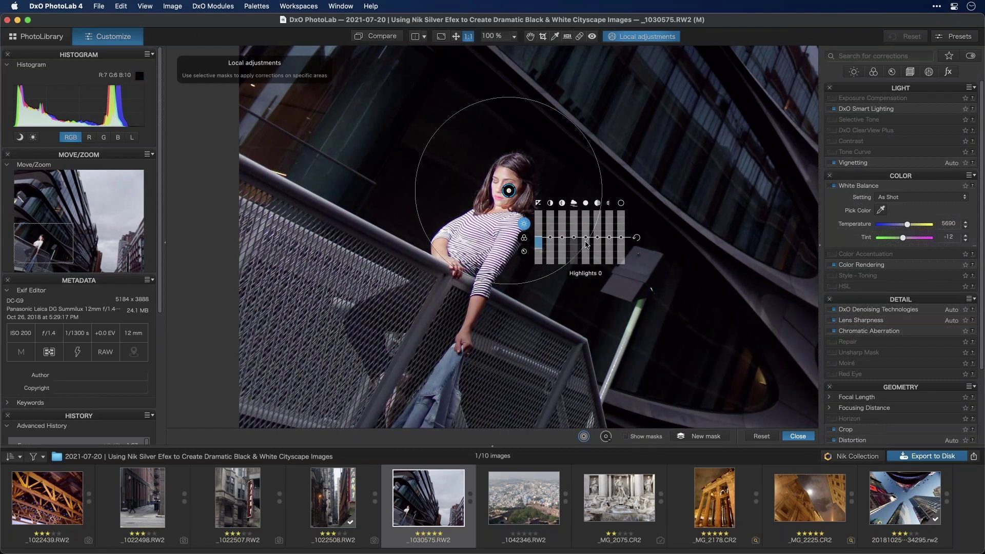
drag(585, 238, 587, 242)
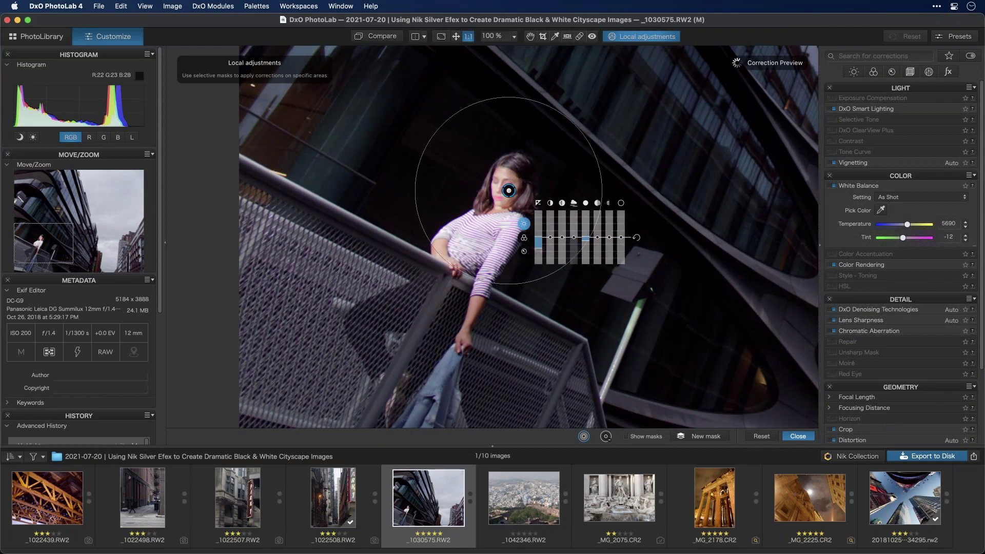
click(387, 40)
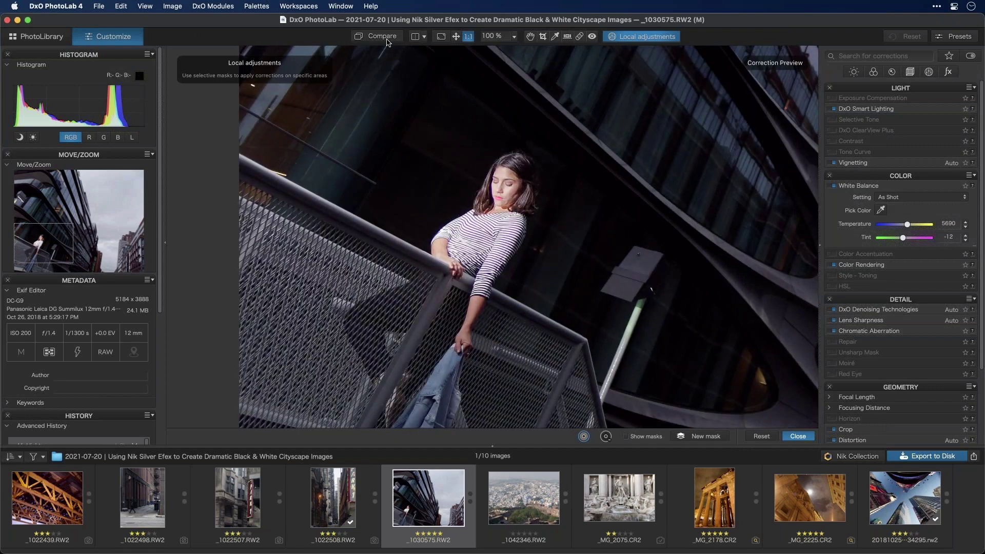
click(387, 40)
click(387, 41)
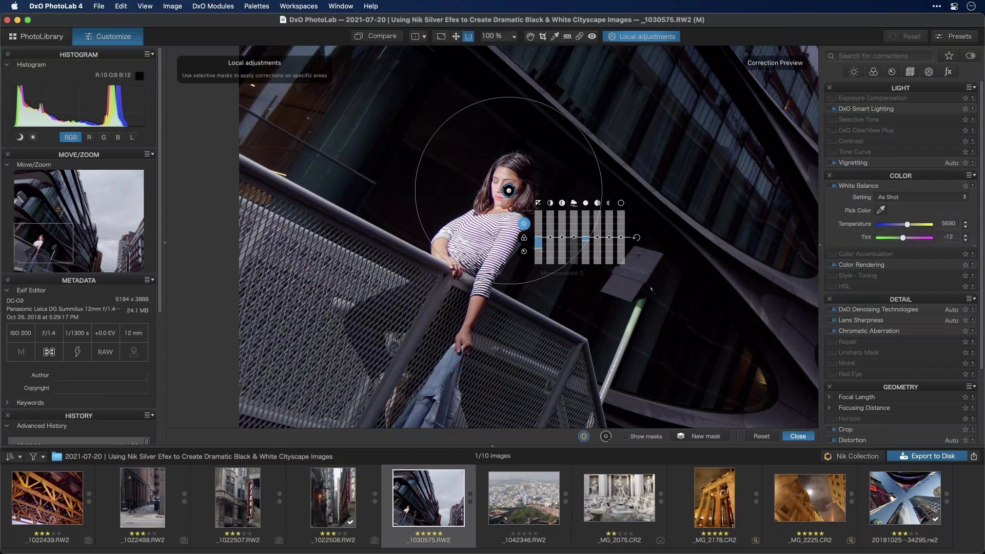
- Lower the control point's exposure further and compare the woman with and without the local adjustment
drag(539, 246, 540, 253)
click(390, 39)
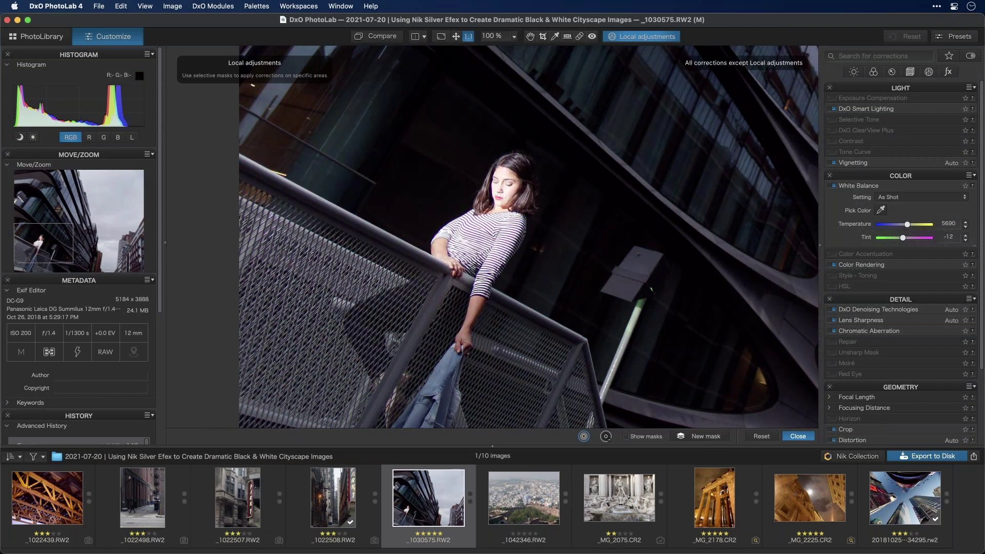
key(d)
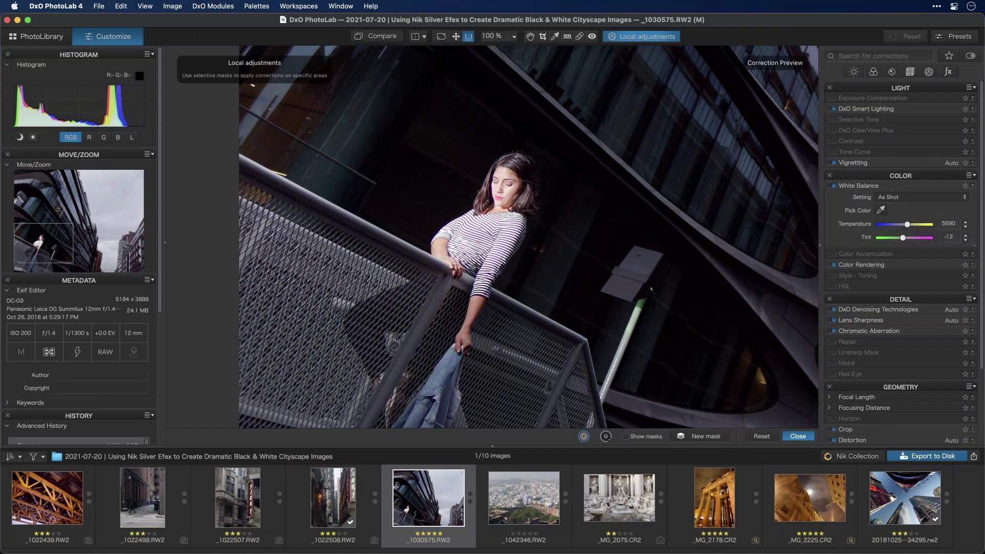
- Enable Exposure Compensation for the whole photo and darken it to an exposure of -1.48
click(456, 37)
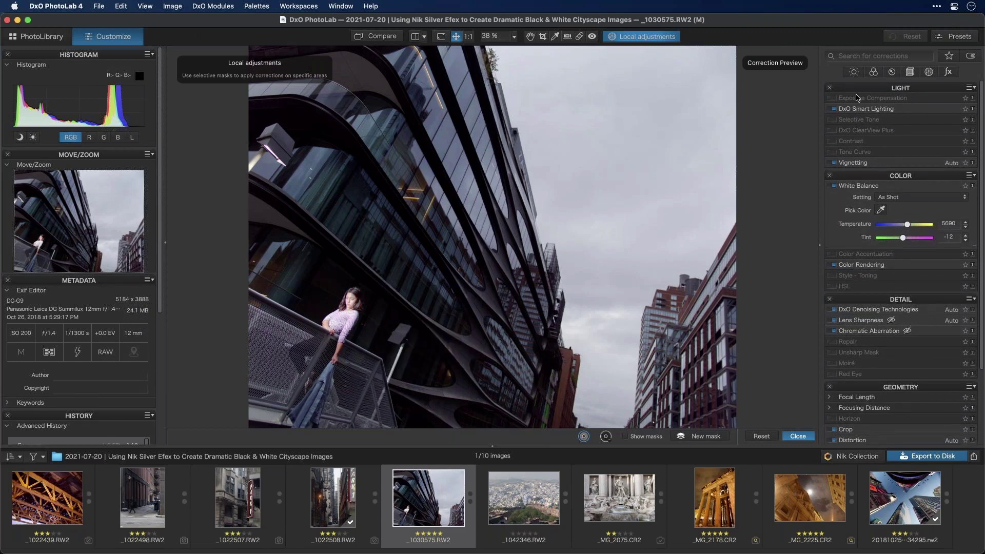
click(833, 99)
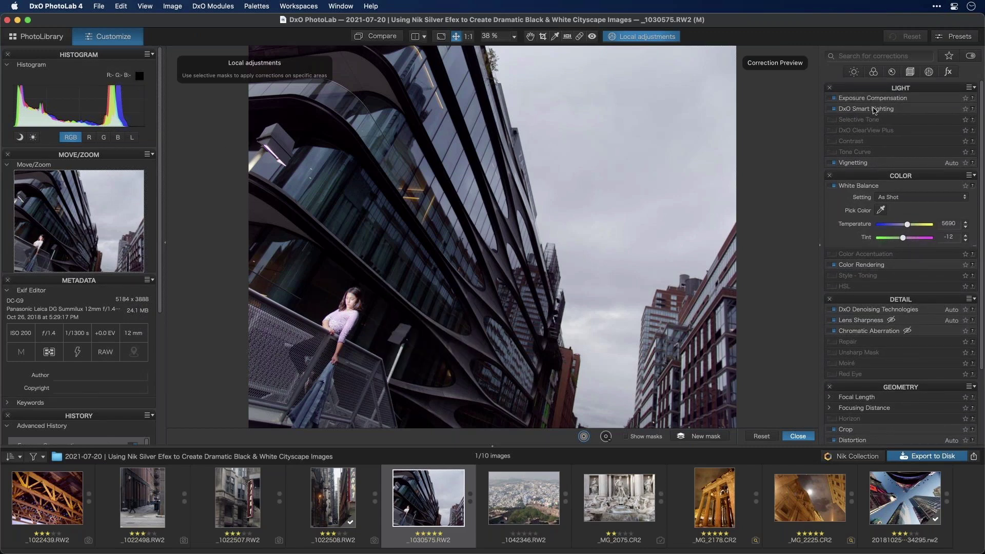
click(878, 99)
mouse_move(904, 125)
mouse_down()
mouse_move(889, 127)
mouse_move(898, 128)
mouse_up()
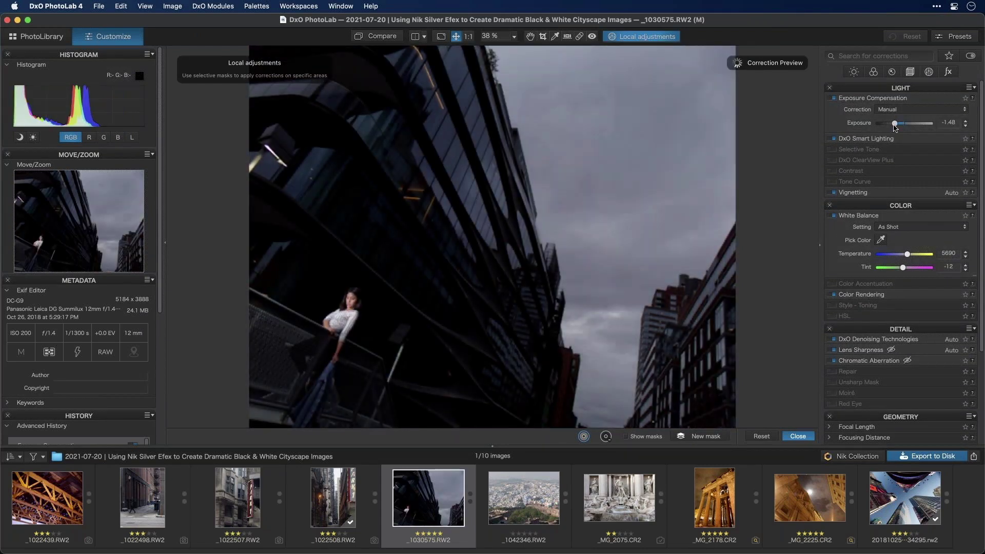
click(352, 301)
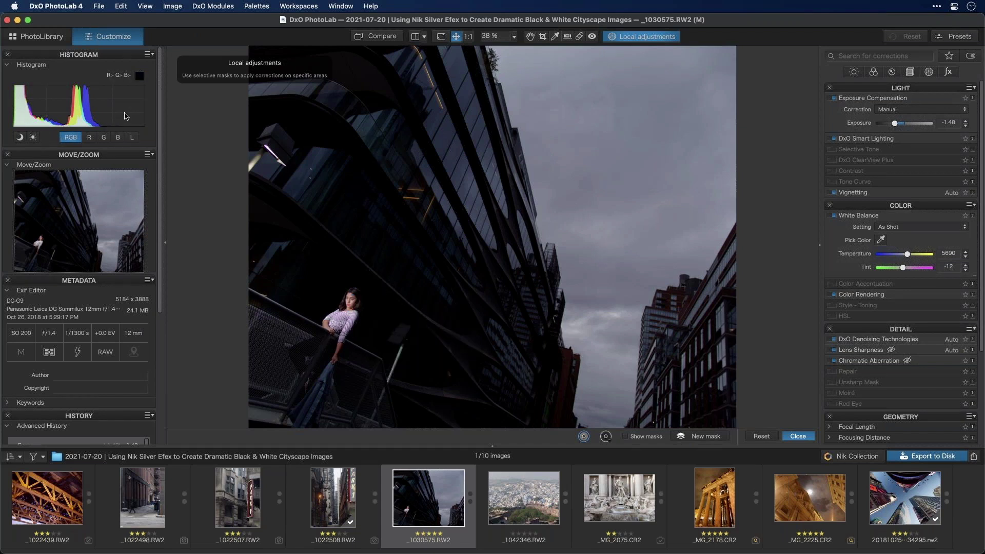
- Set the exposure compensation to 0.10 and finish the local adjustments
drag(899, 124, 907, 125)
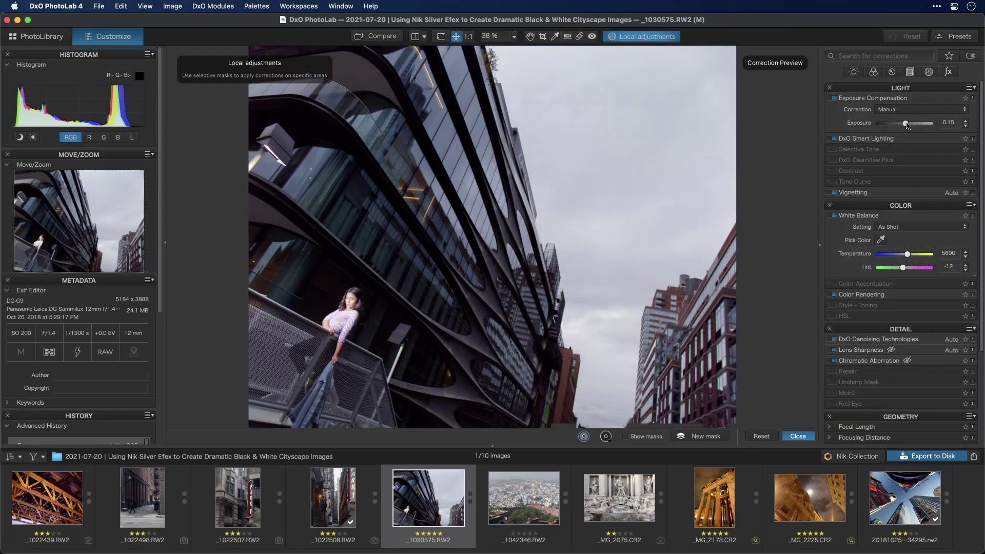
click(352, 302)
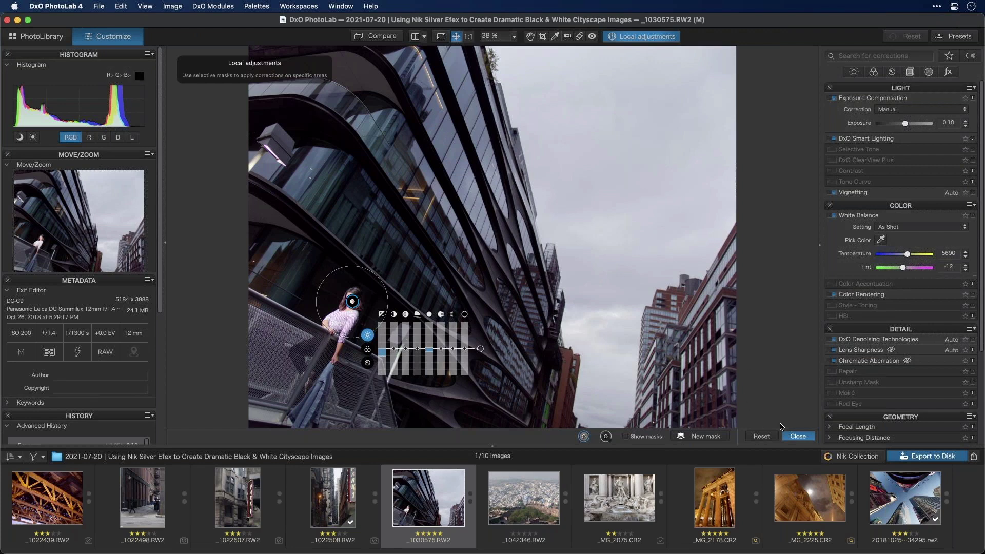
click(798, 436)
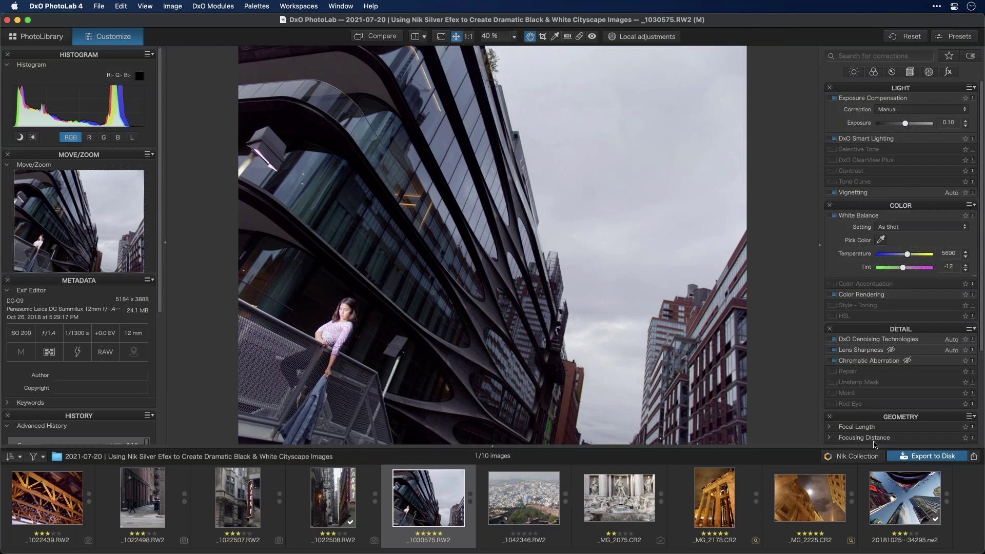
- Open the export settings for the Nik Collection plugins and keep Export as TIFF as the action
click(854, 458)
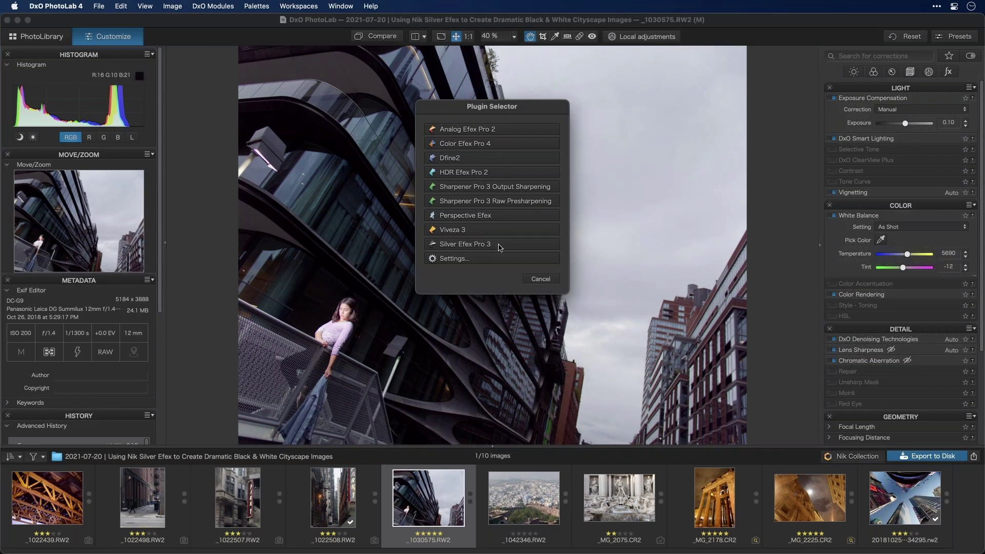
click(465, 260)
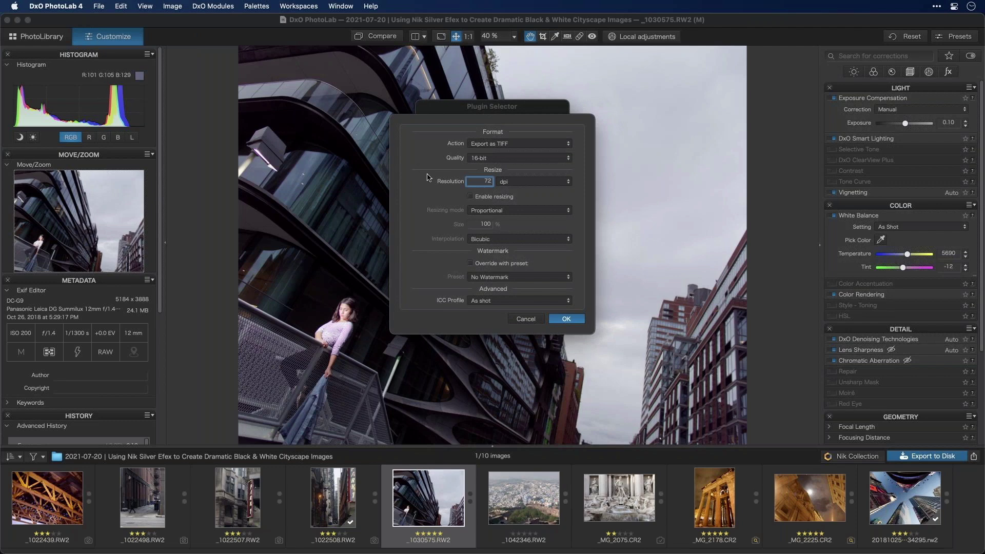
click(529, 145)
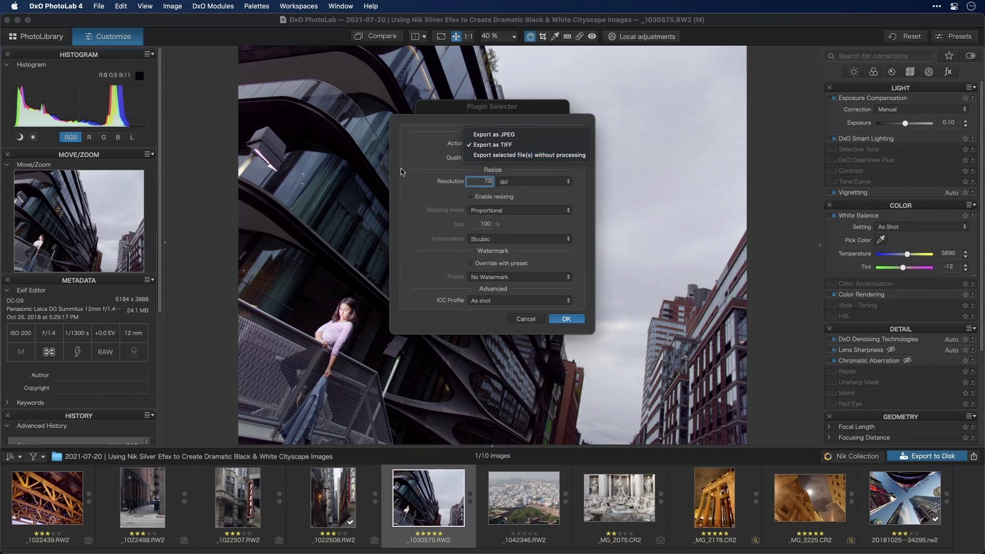
key(Escape)
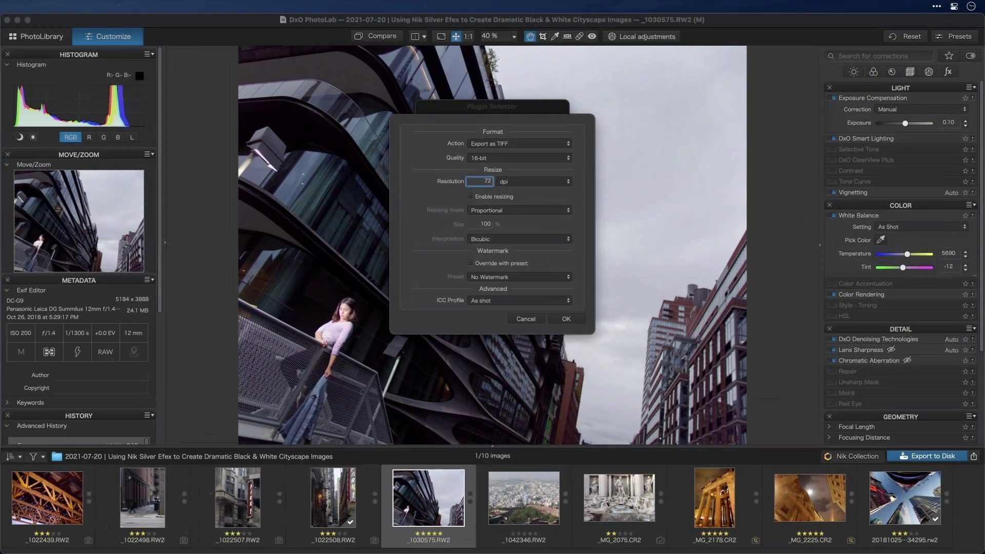
click(516, 145)
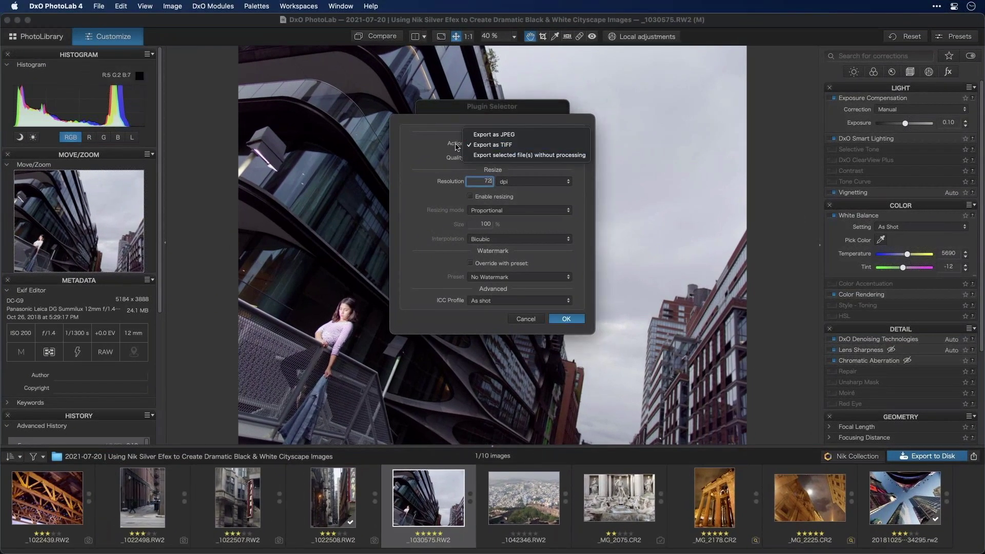
click(515, 144)
- Try 8-bit as the TIFF export quality and set it back to 16-bit
click(511, 157)
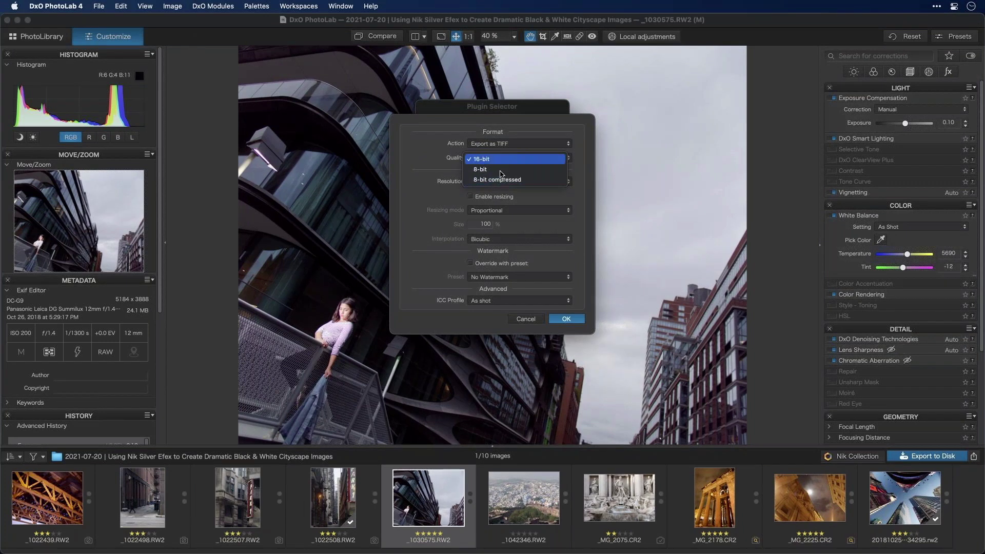
click(497, 172)
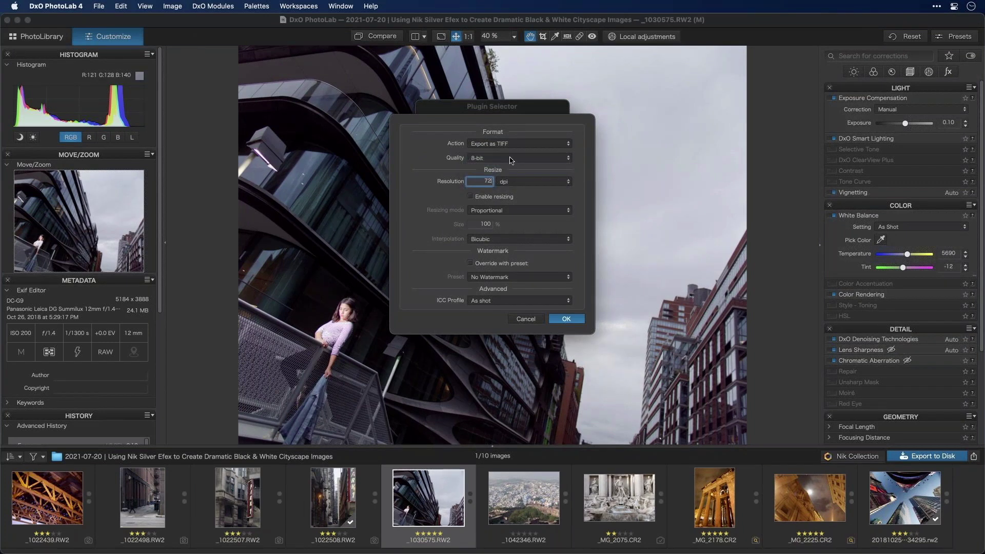
click(511, 159)
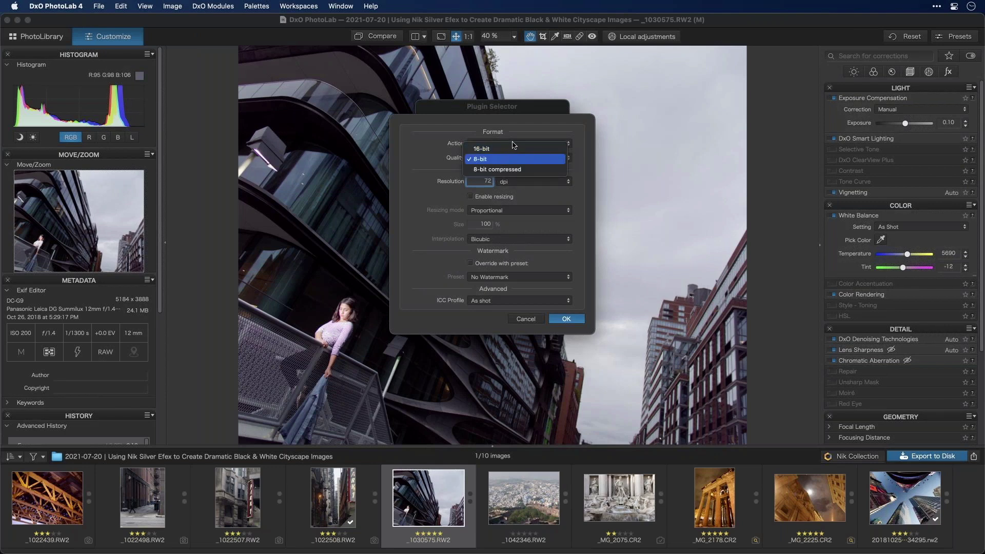
click(512, 148)
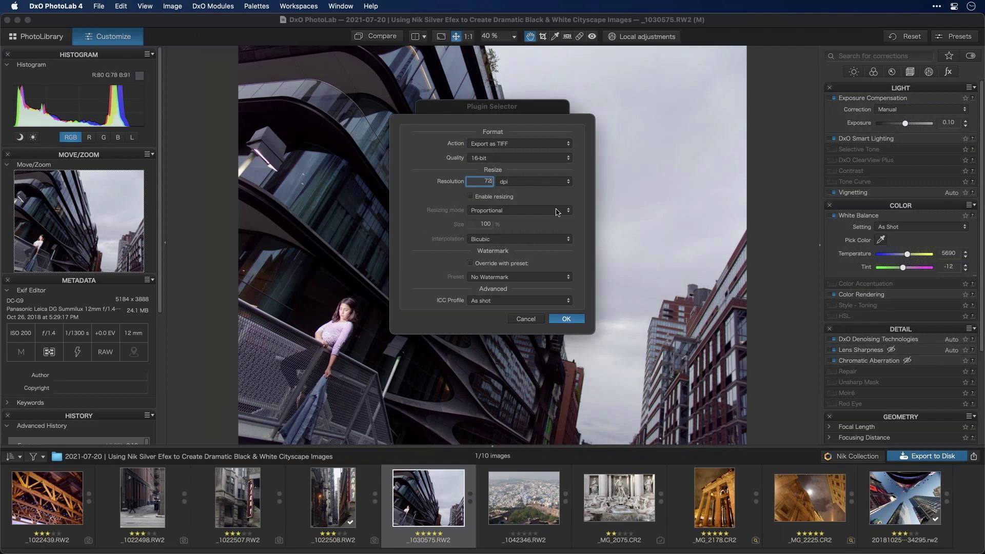
- Confirm the plugin export settings with 16-bit quality and send the photo to Silver Efex Pro 3
click(484, 159)
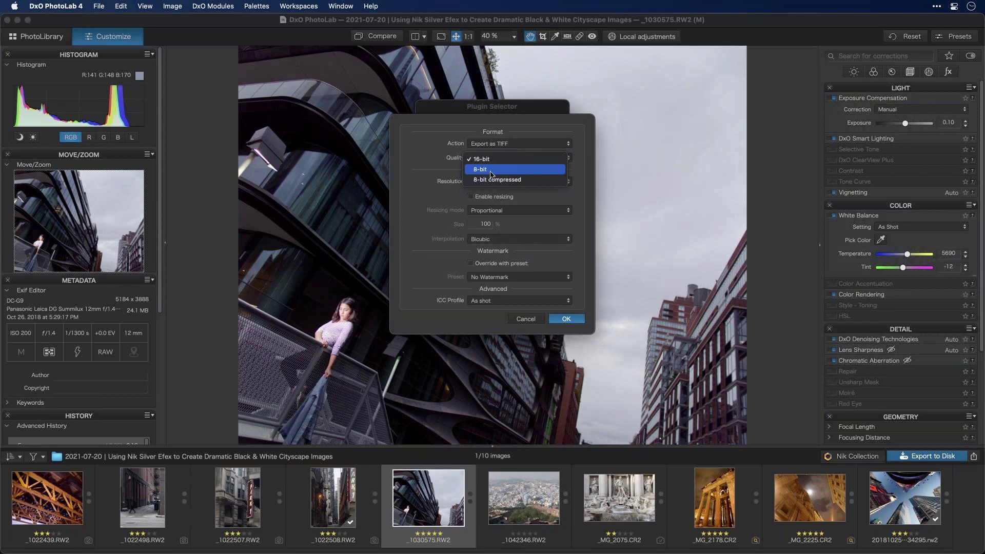
click(424, 165)
click(568, 319)
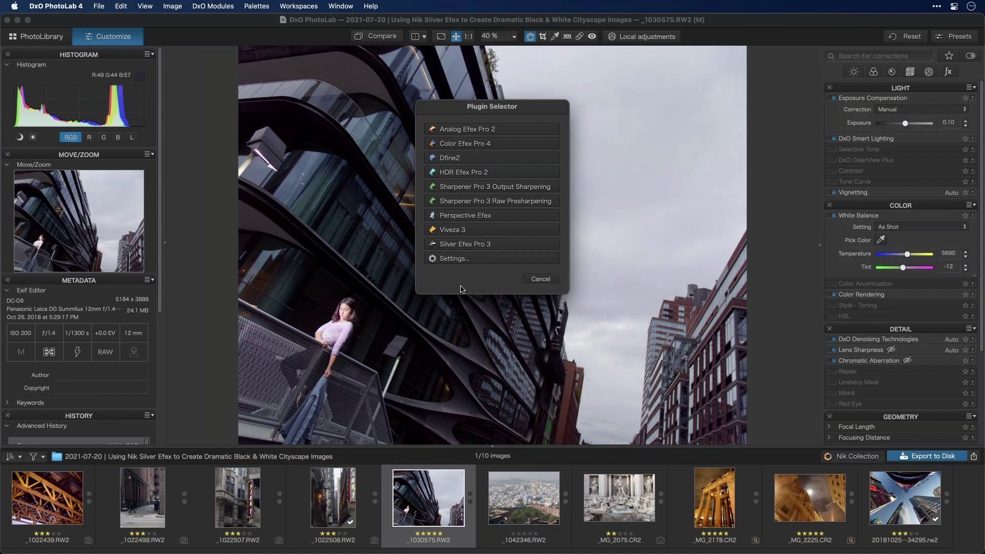
click(505, 245)
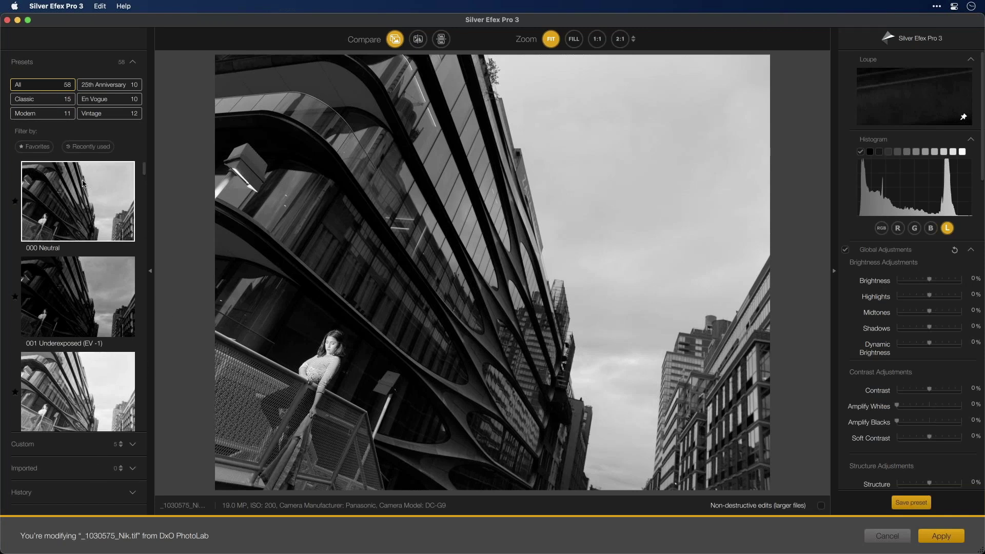
- Look through the full preset list and the Classic, Modern and 25th Anniversary preset categories
scroll(84, 184, down, 5)
scroll(77, 257, up, 5)
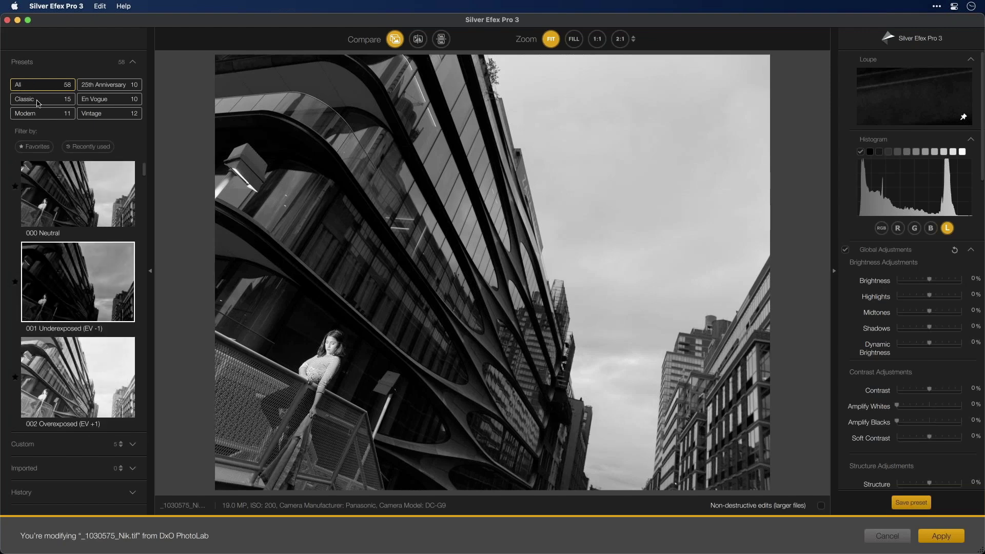
click(43, 101)
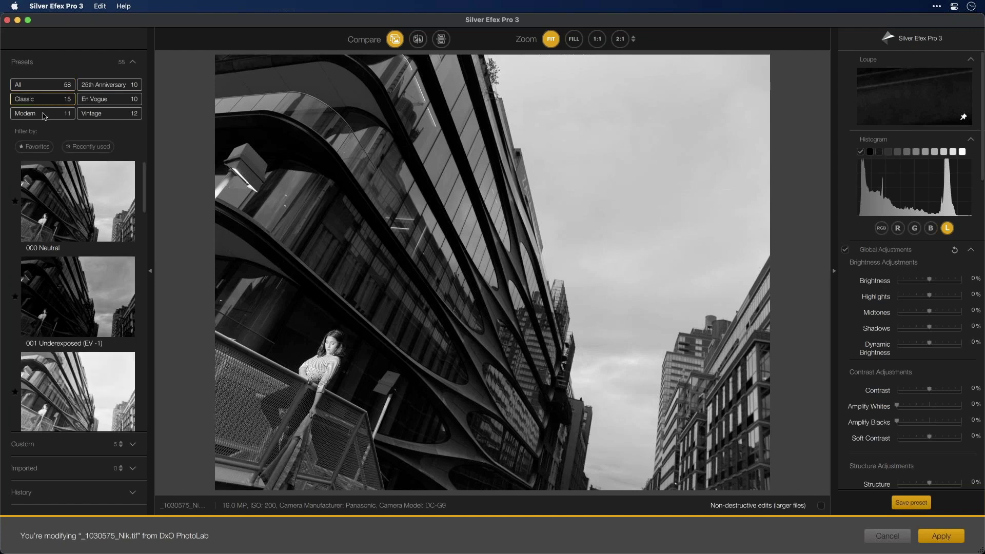
click(44, 115)
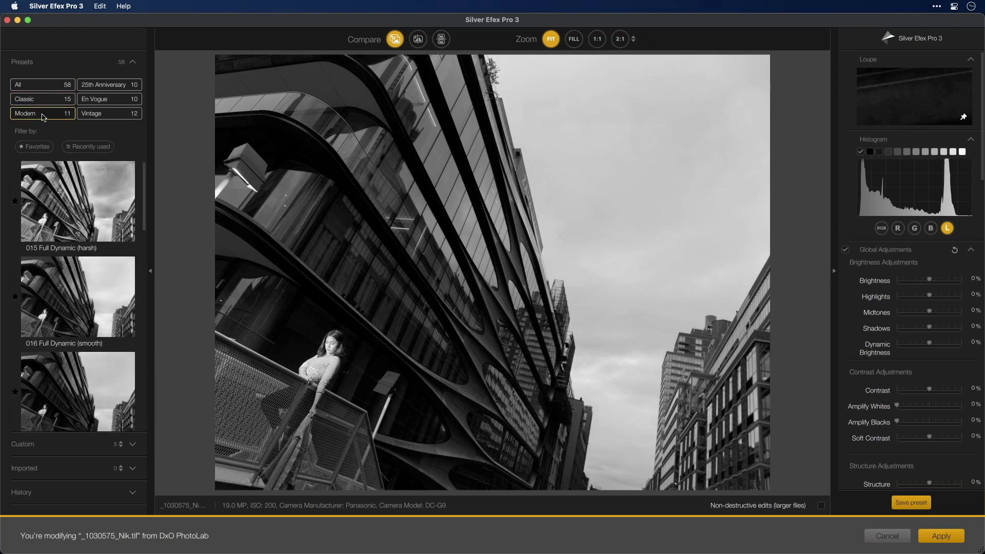
click(105, 85)
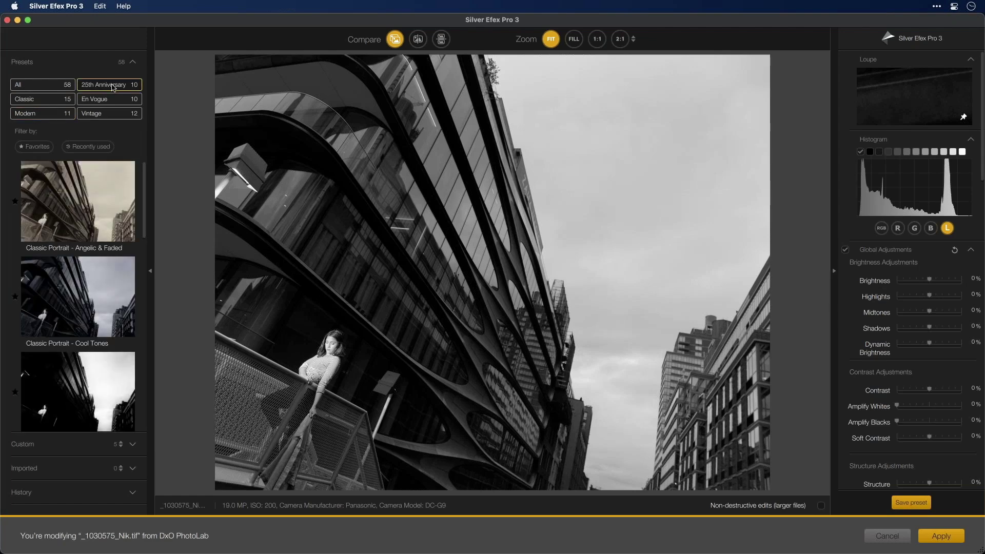
scroll(138, 216, down, 10)
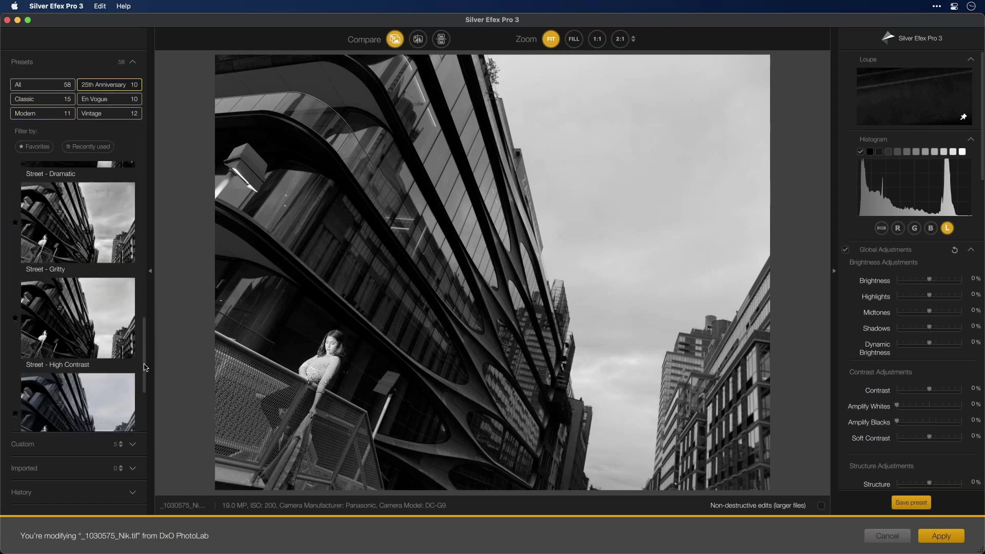
scroll(143, 296, up, 6)
- Look through the presets in the En Vogue and Vintage categories
click(105, 99)
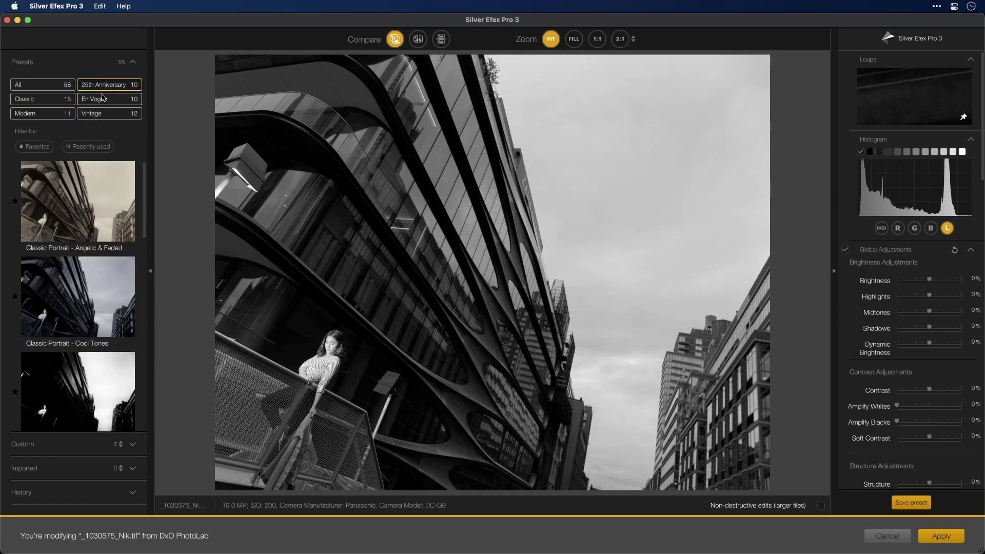
drag(145, 177, 142, 323)
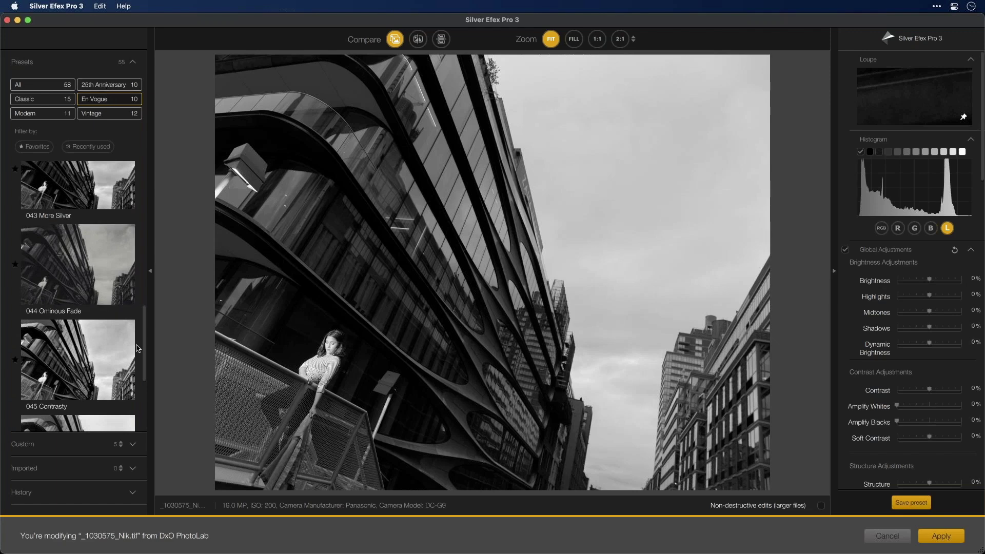
drag(146, 359, 148, 190)
click(120, 114)
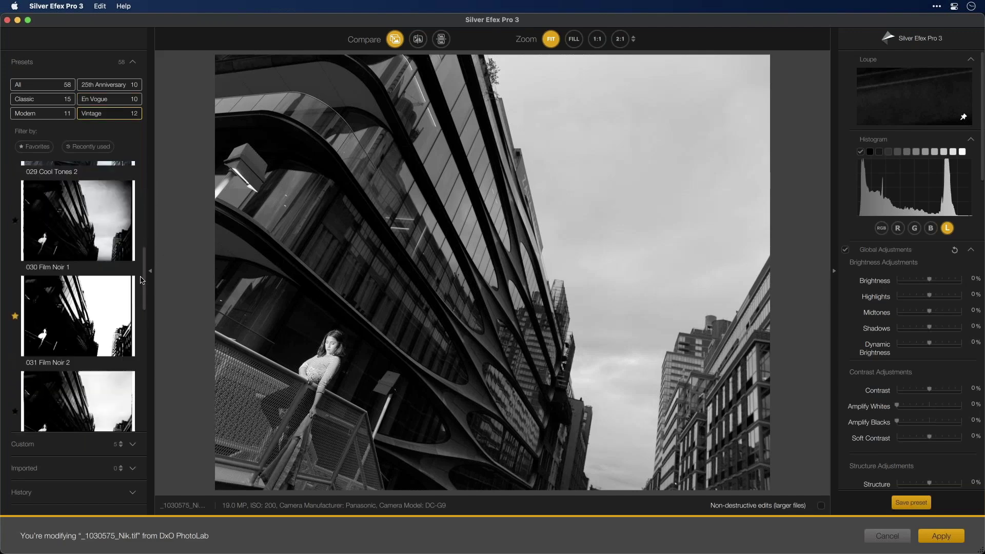
scroll(145, 216, up, 1)
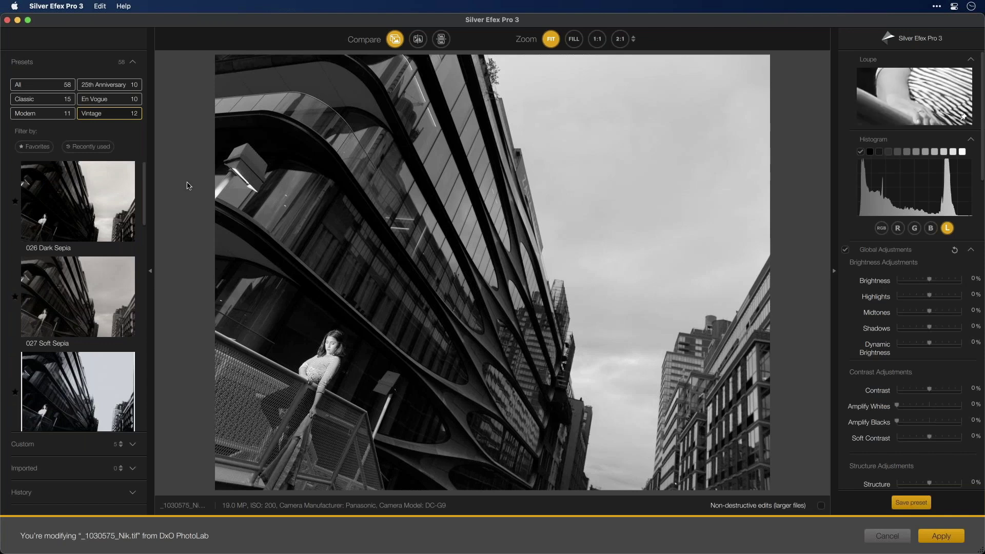
- Show all presets again and mark the 010 Low Key 2 preset as a favorite
click(65, 87)
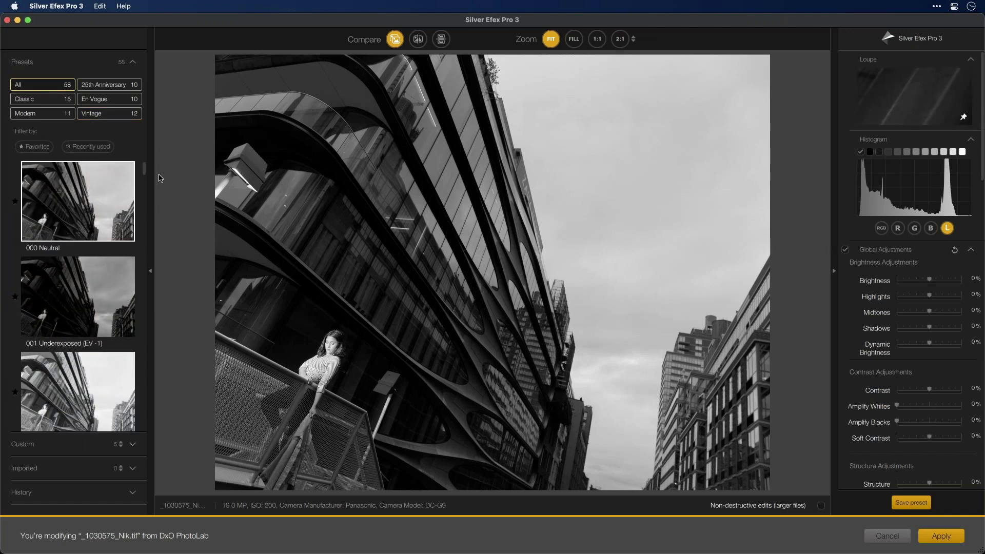
scroll(147, 200, down, 3)
scroll(148, 201, down, 10)
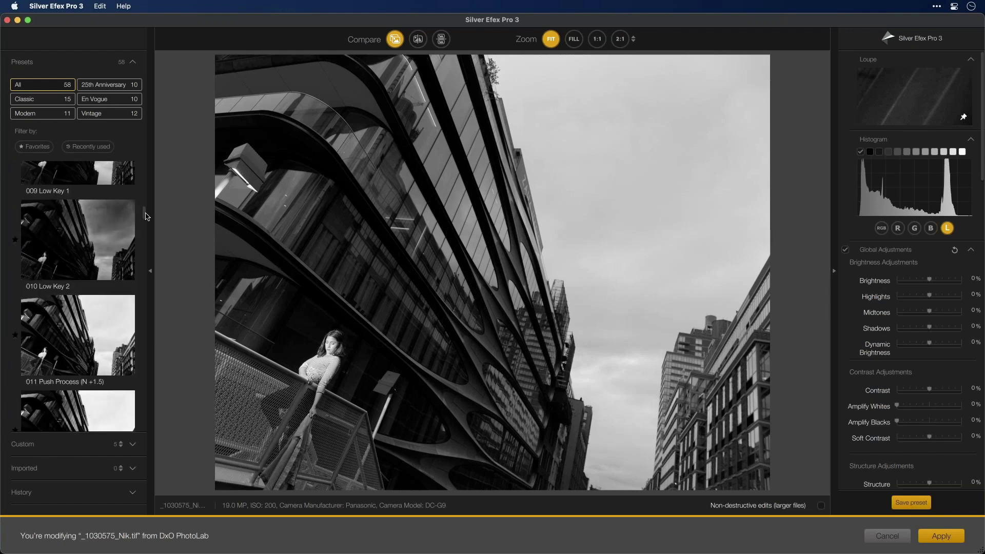
click(14, 241)
- Mark the 041 Highlight Fade preset in the En Vogue category as a favorite
click(119, 100)
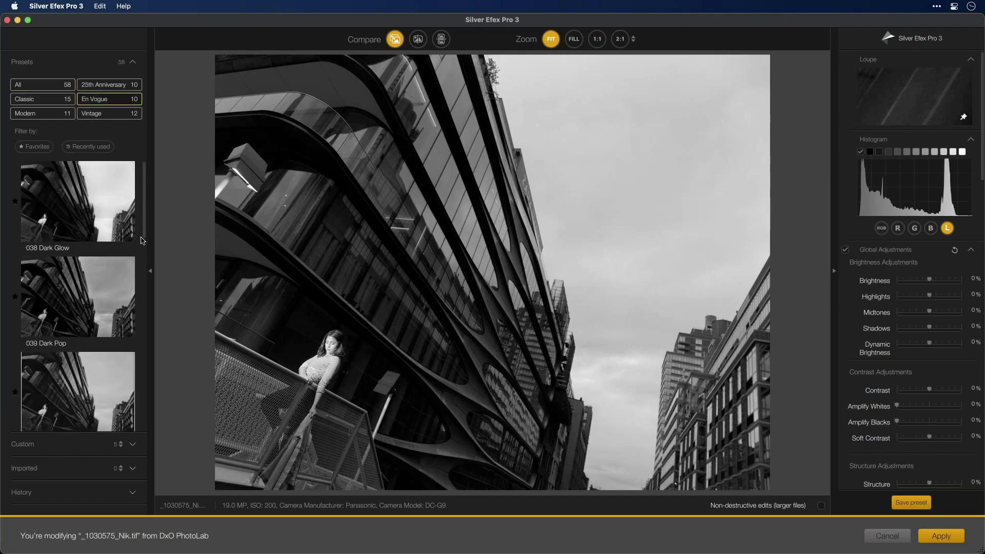
scroll(147, 249, down, 5)
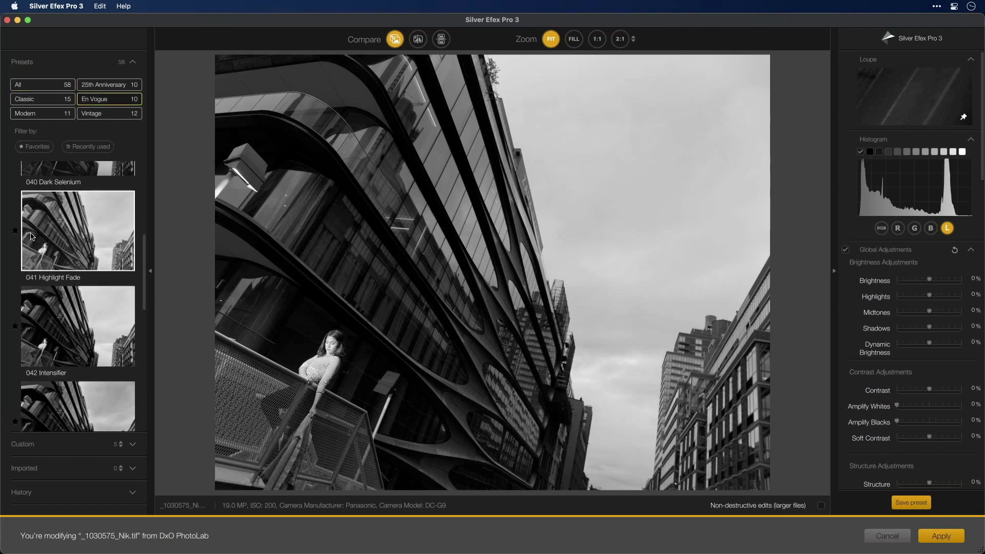
click(15, 231)
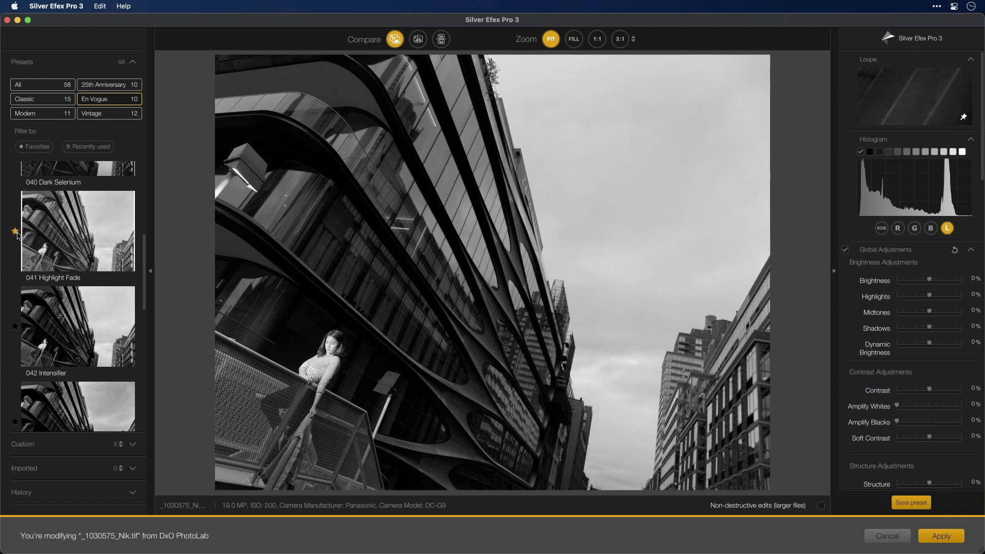
- Filter the complete preset collection to favorites and look through the marked presets
click(41, 84)
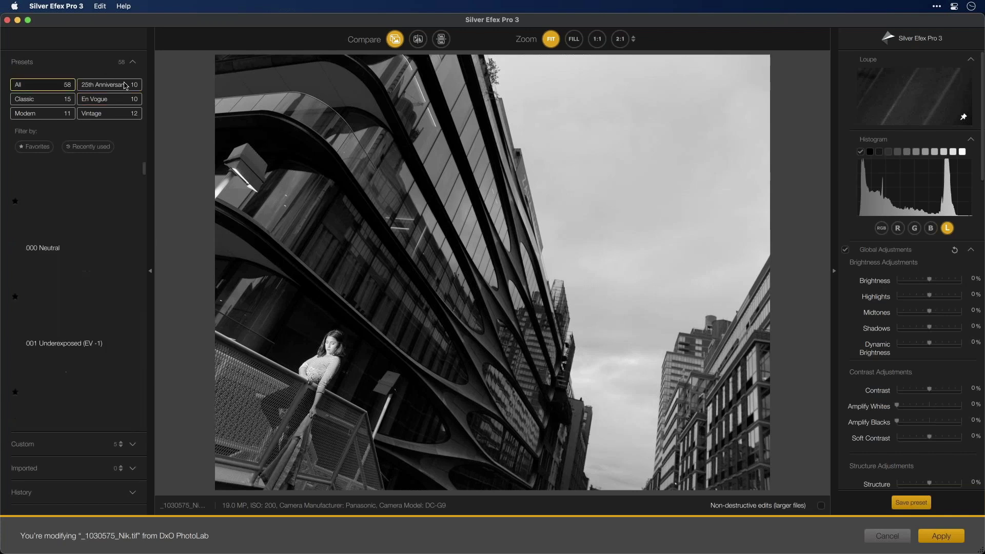
click(34, 146)
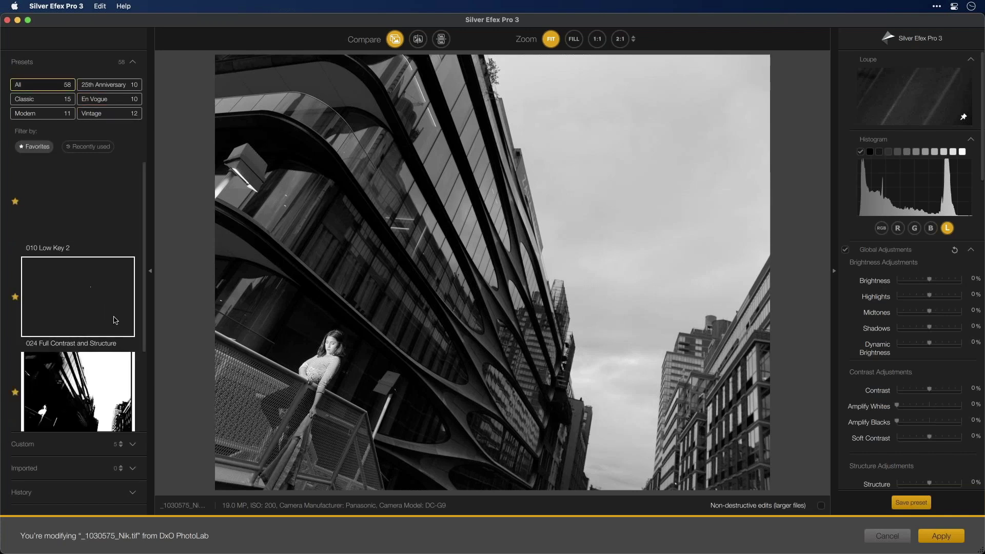
scroll(141, 347, down, 1)
scroll(142, 346, down, 4)
scroll(141, 308, up, 4)
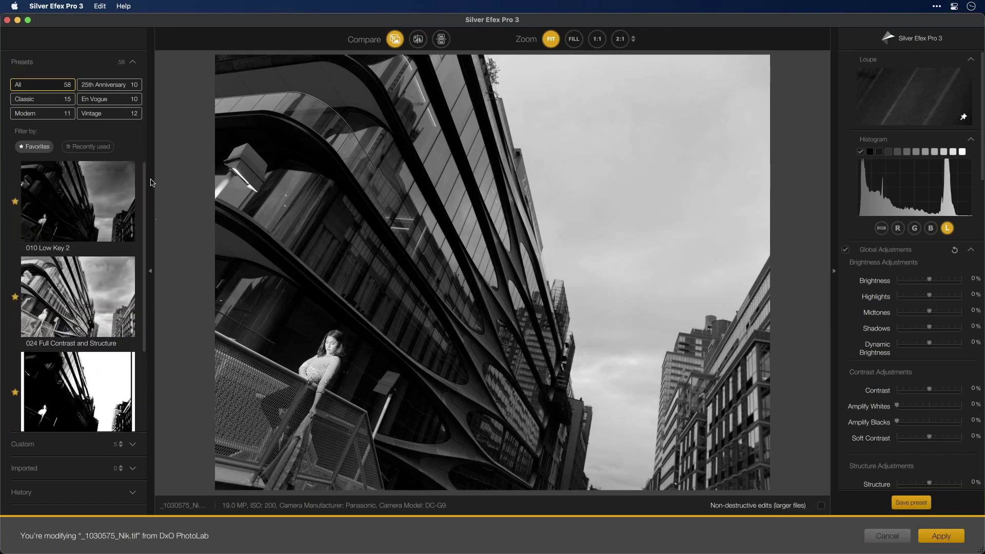
scroll(144, 256, down, 2)
drag(157, 223, 162, 161)
- Filter the presets to recently used ones only, without the favorites filter, and look through them
click(98, 147)
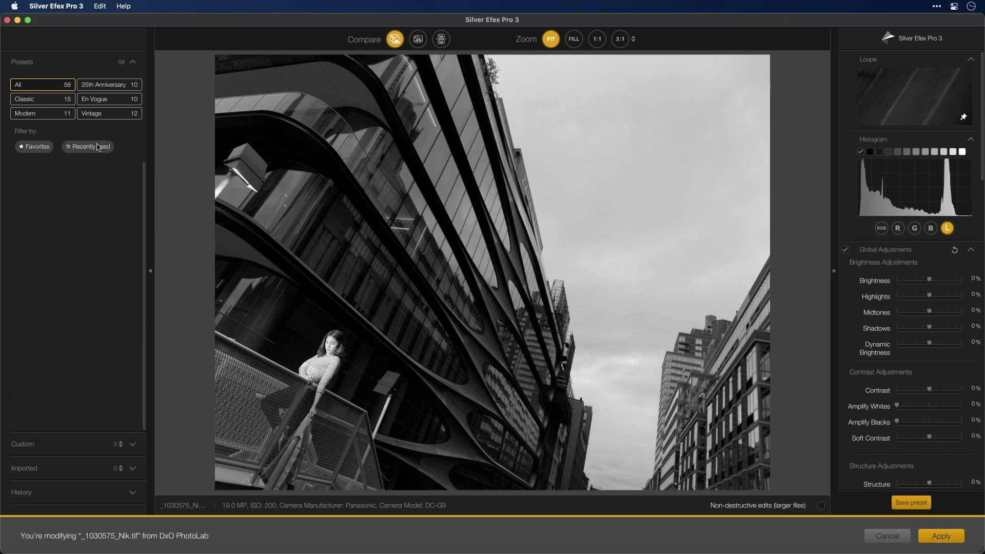
click(78, 148)
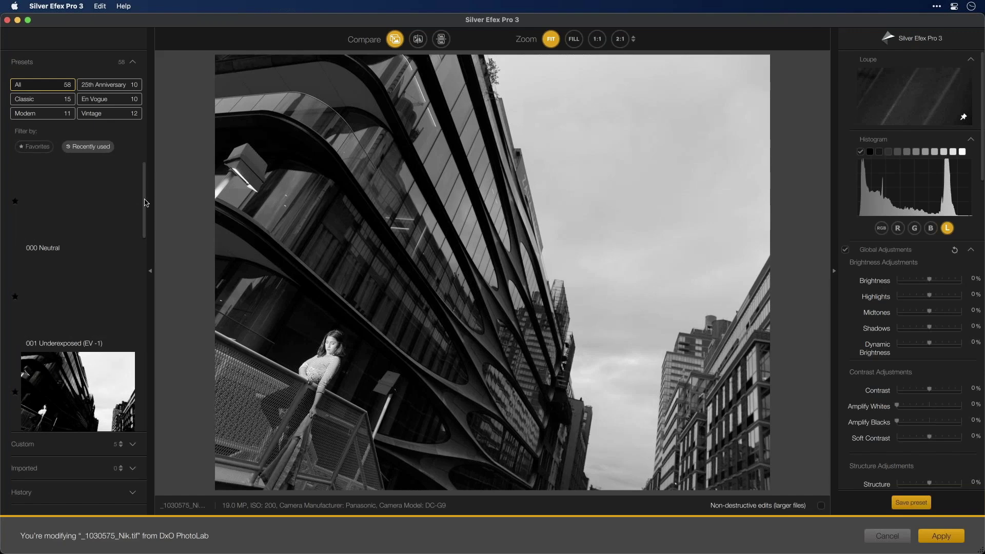
scroll(139, 242, down, 8)
scroll(141, 279, up, 8)
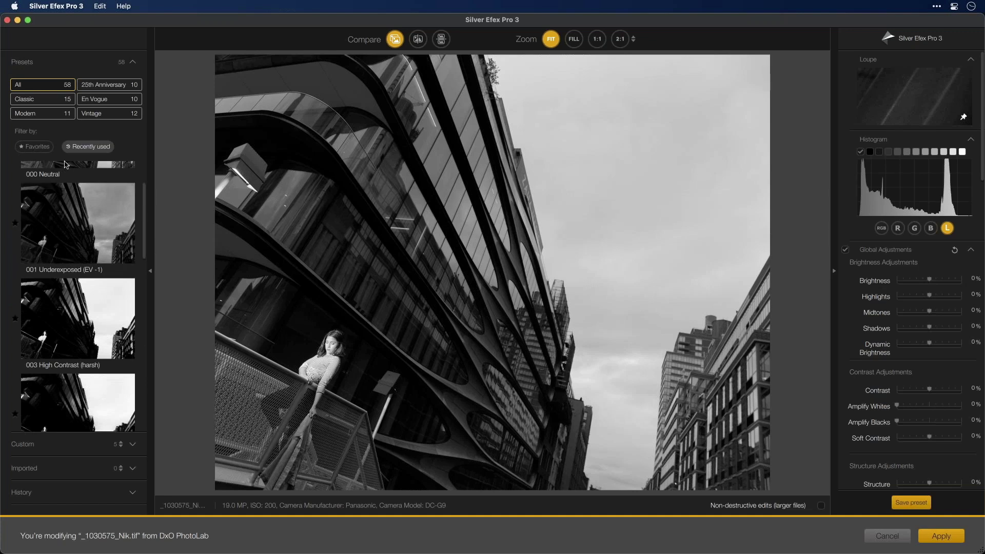
- Try 001 Underexposed (EV -1) as a favorite under both preset filters, and clear the favorite mark and the filters
click(15, 222)
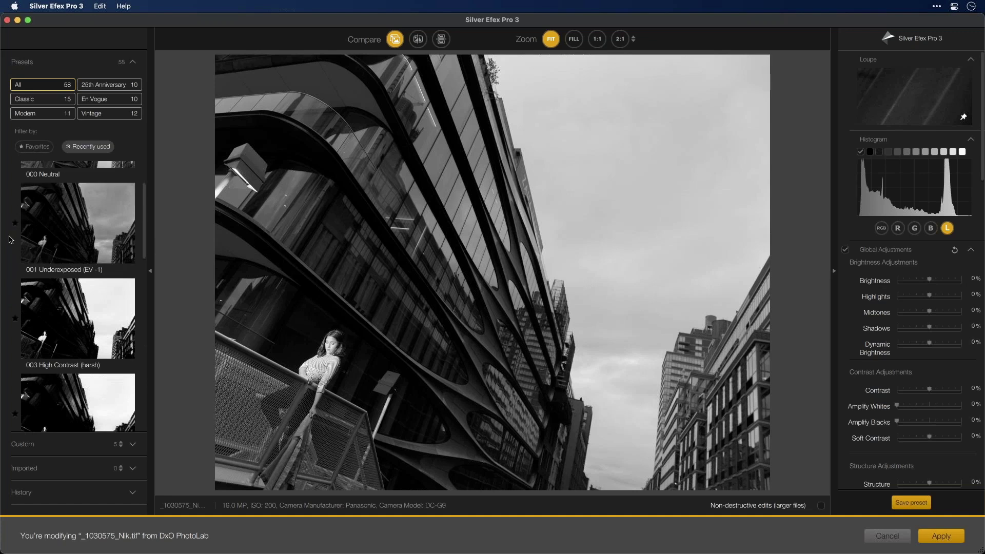
click(36, 148)
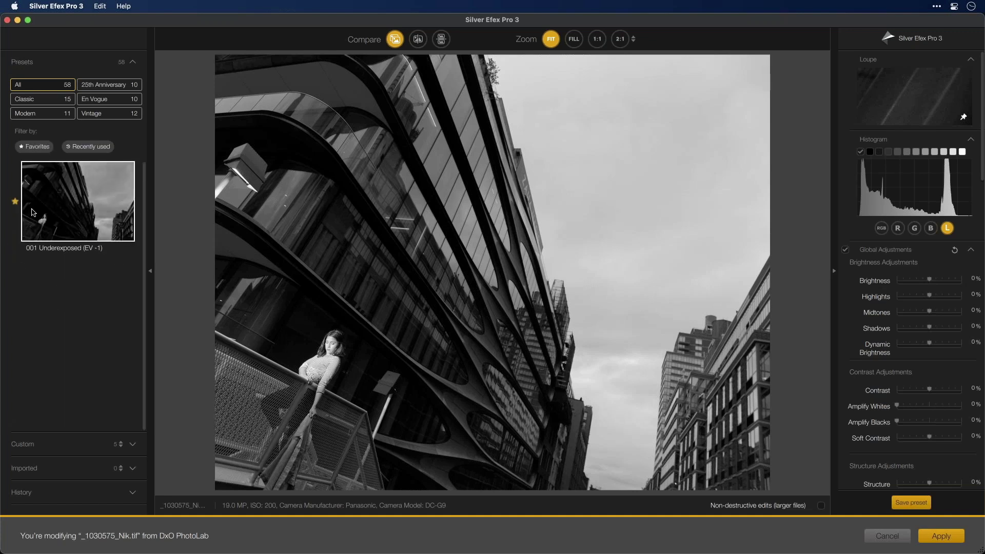
click(15, 204)
click(43, 148)
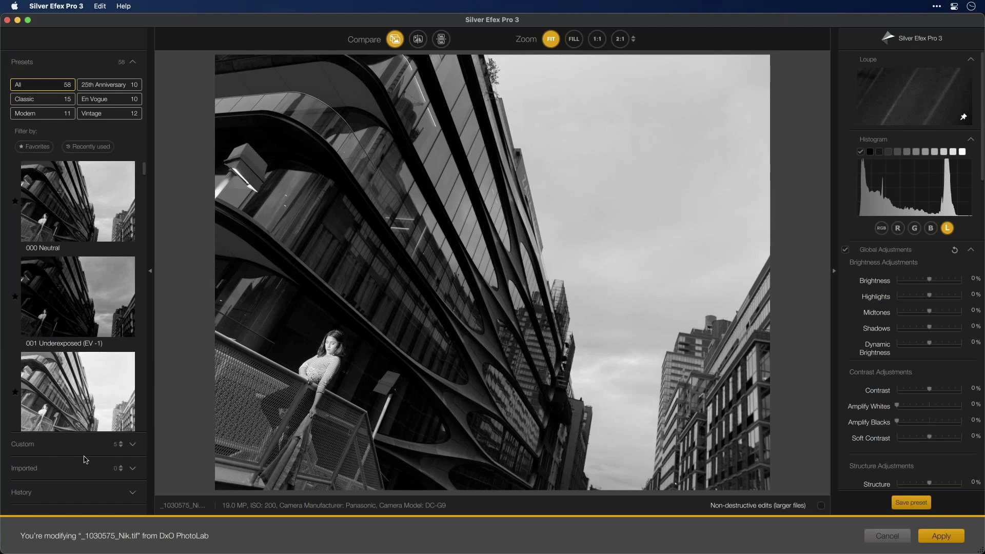
- Examine the Custom and Imported preset lists and return to the saved custom presets
click(69, 446)
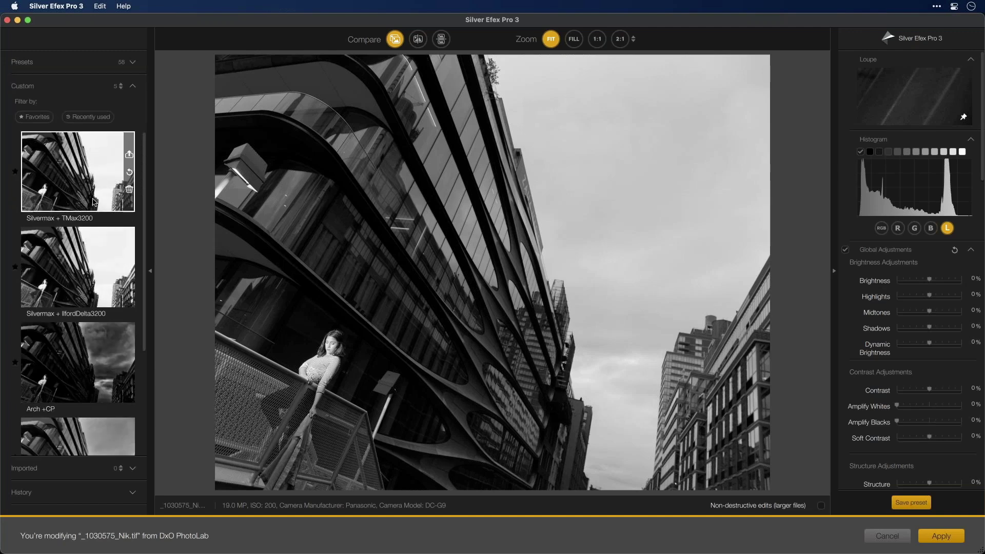
scroll(96, 283, down, 5)
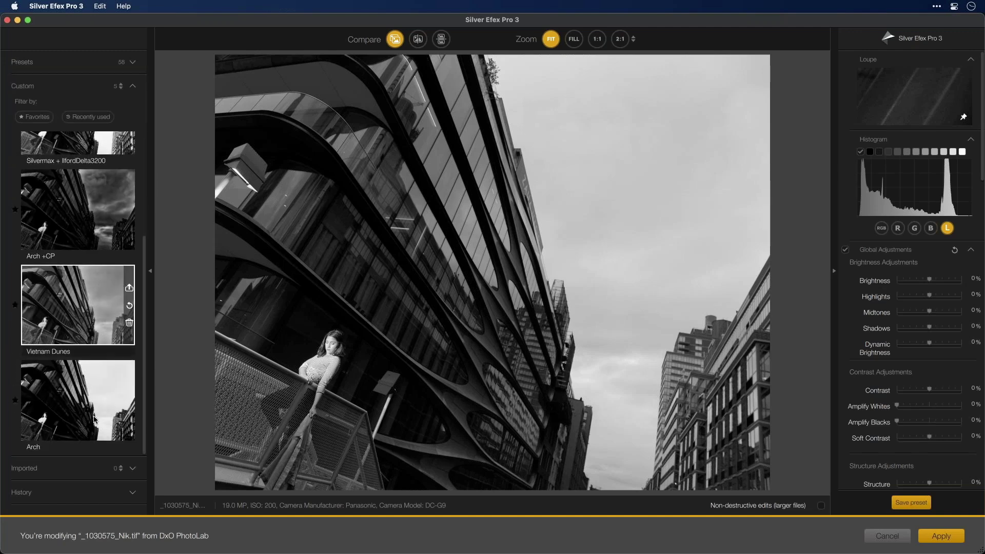
click(105, 473)
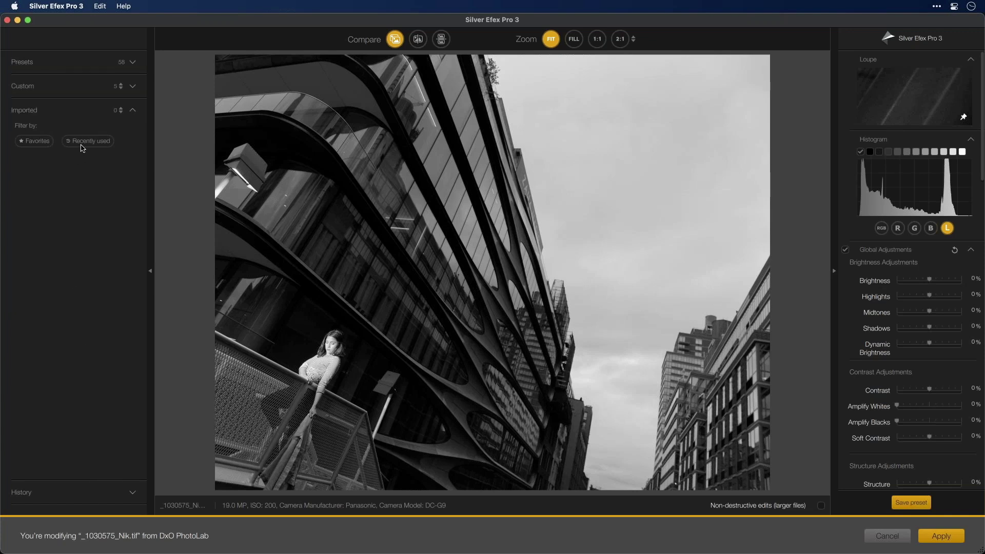
click(88, 65)
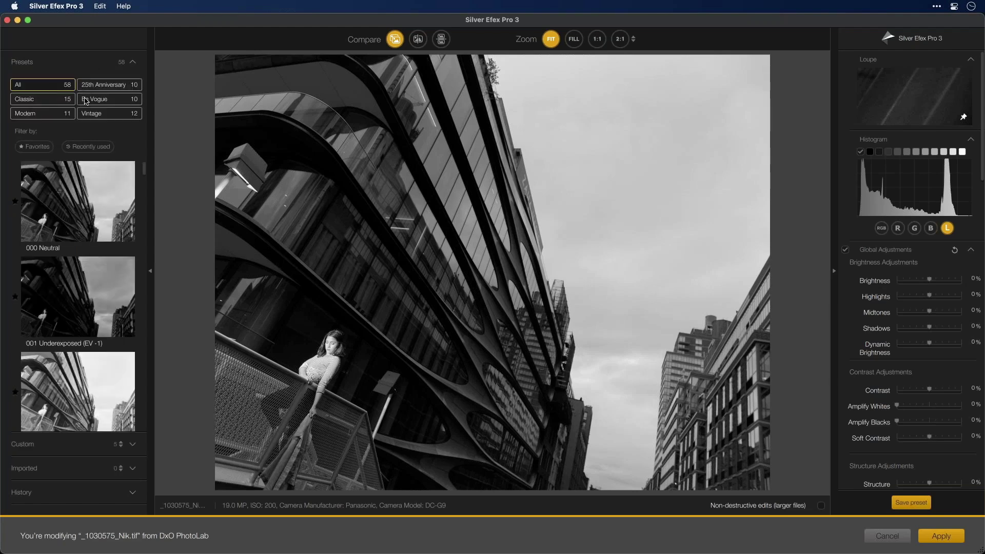
click(72, 452)
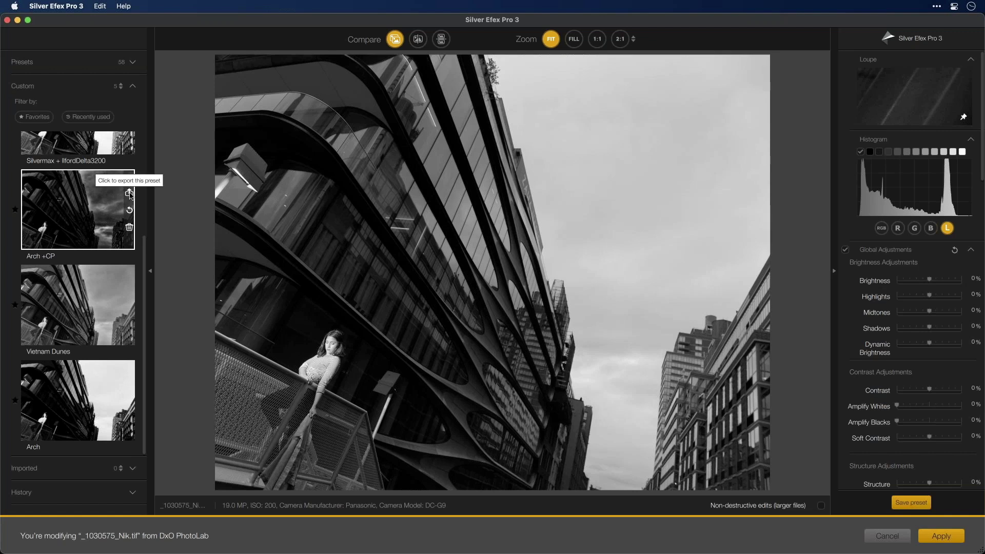
- Check the imported presets and the edit history, and apply the 001 Underexposed (EV -1) preset from the full collection
click(77, 468)
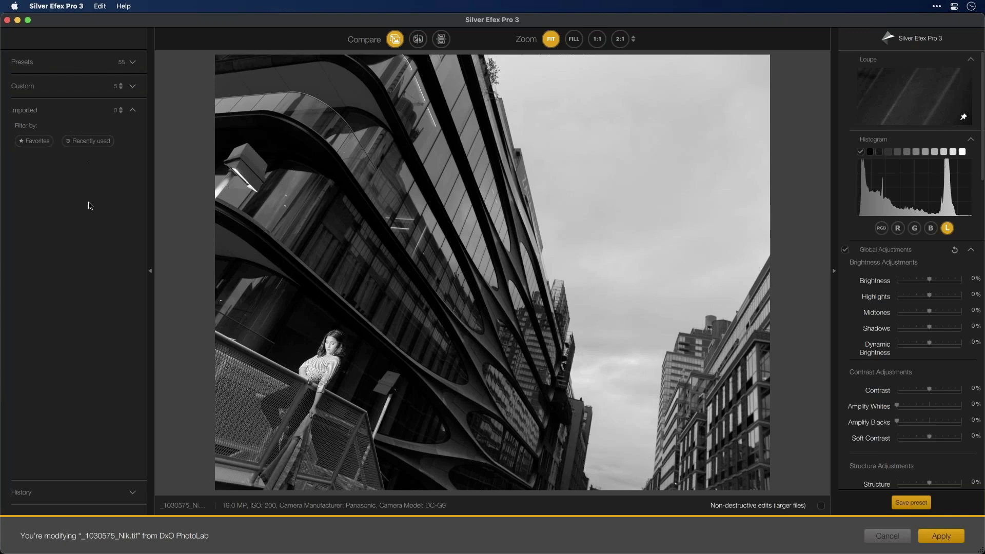
click(124, 492)
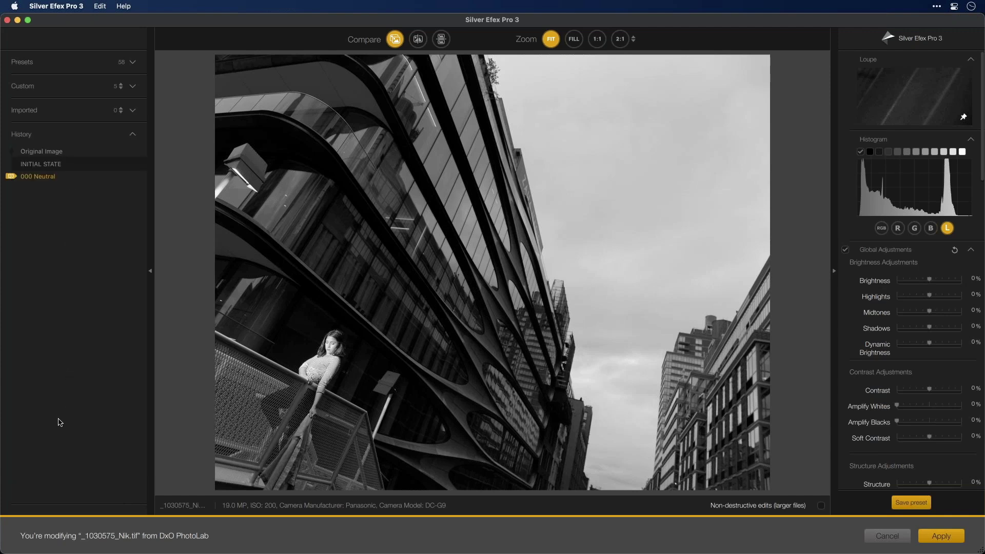
click(79, 59)
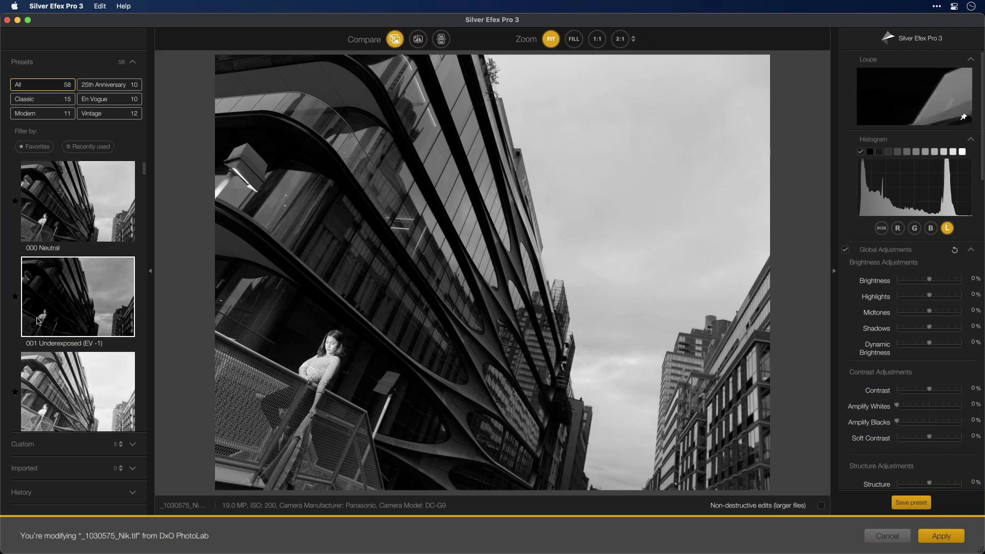
click(70, 302)
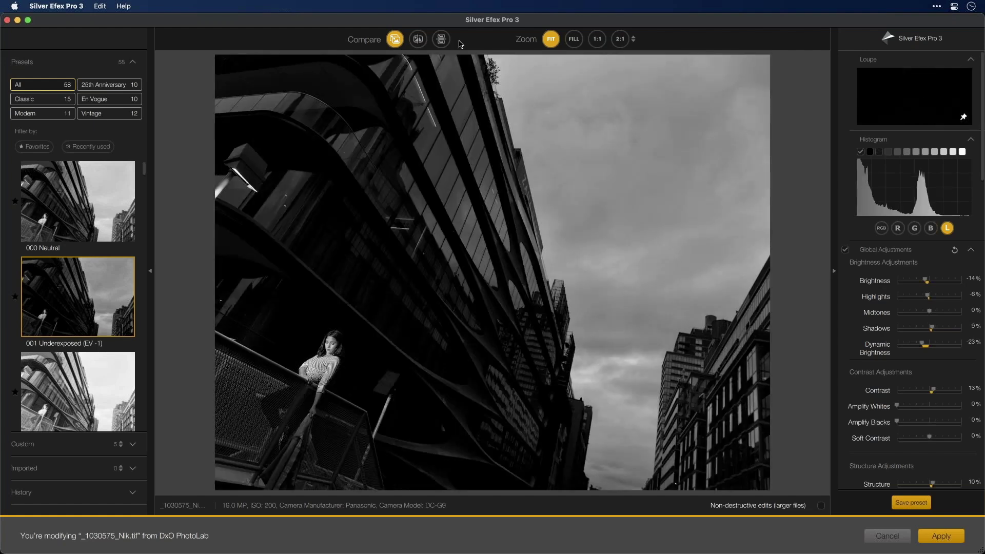
- Toggle the single image view between the original and the edited photo to compare them
click(394, 41)
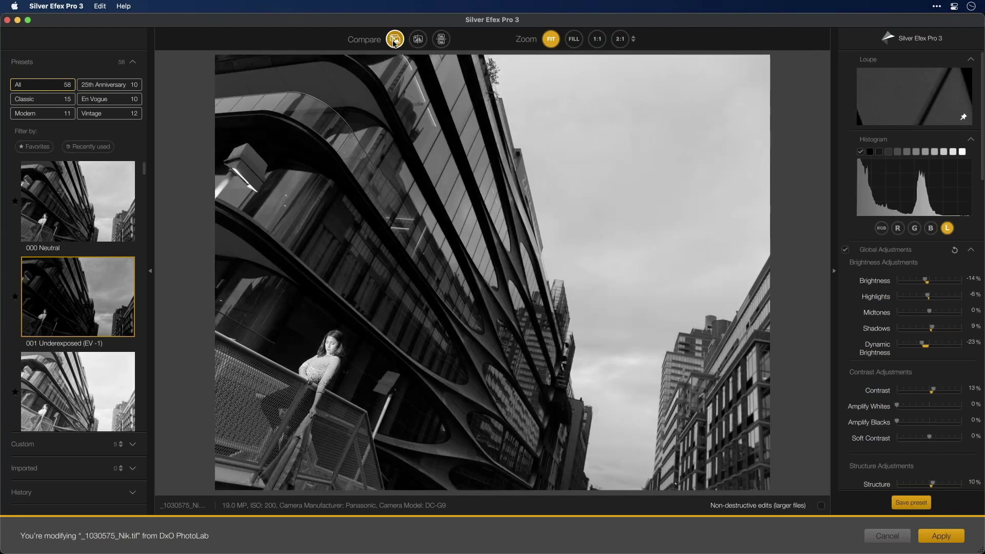
click(394, 41)
click(394, 41)
click(394, 41)
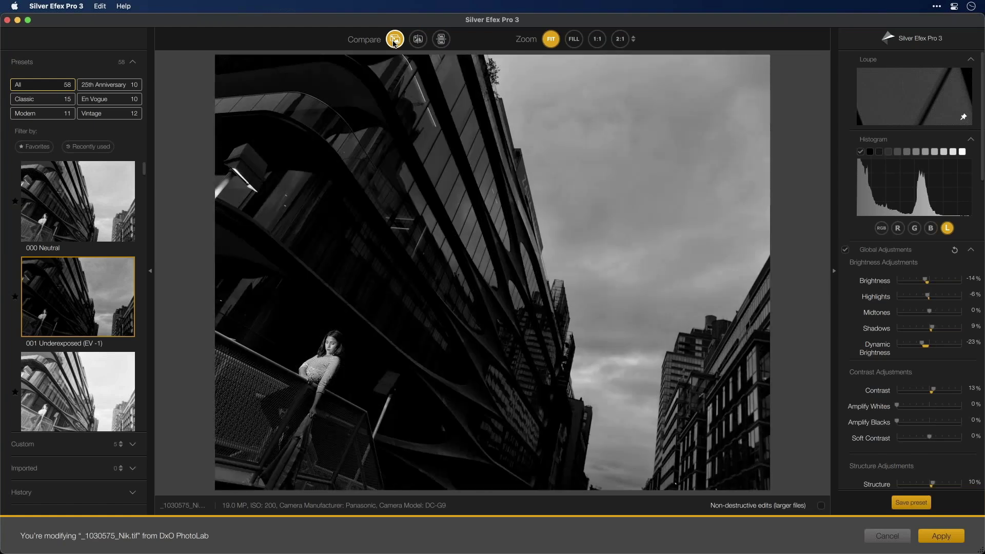
- Compare the original and edited photo in split preview, with the dividing line turned horizontal and moved across the upper part of the photo
click(419, 39)
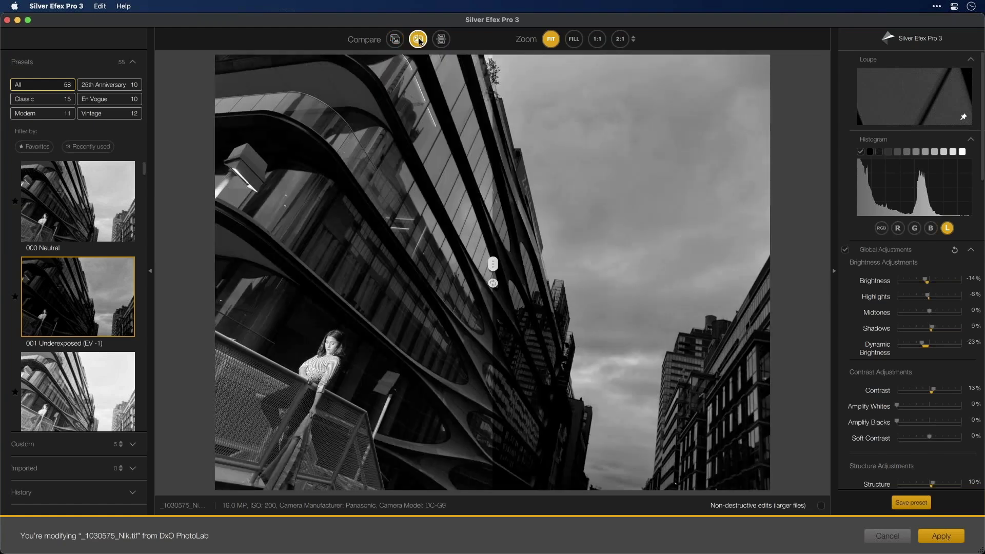
drag(493, 263, 484, 170)
click(475, 288)
drag(455, 291, 455, 195)
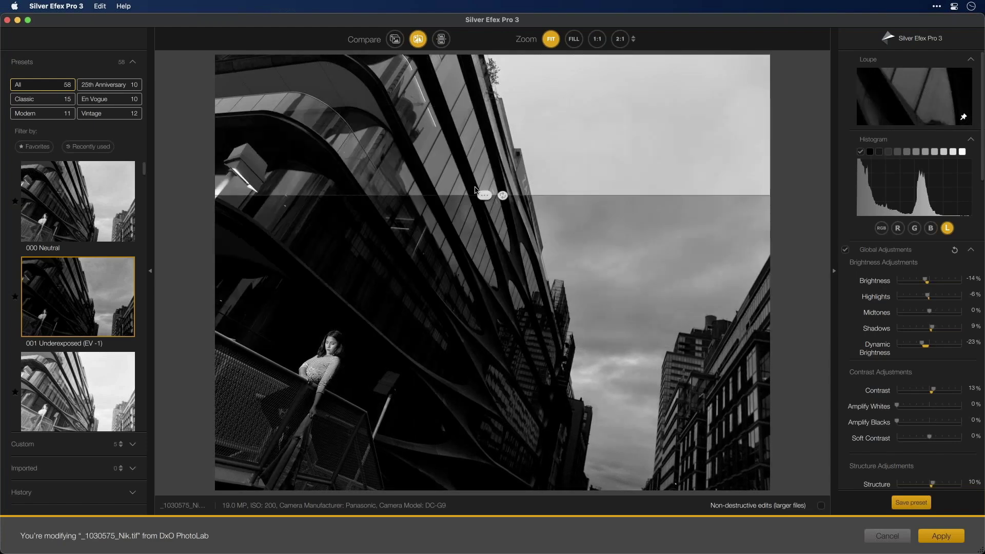
- Compare both versions in the two-image view, stacked and side by side, and return to the single image view
click(442, 41)
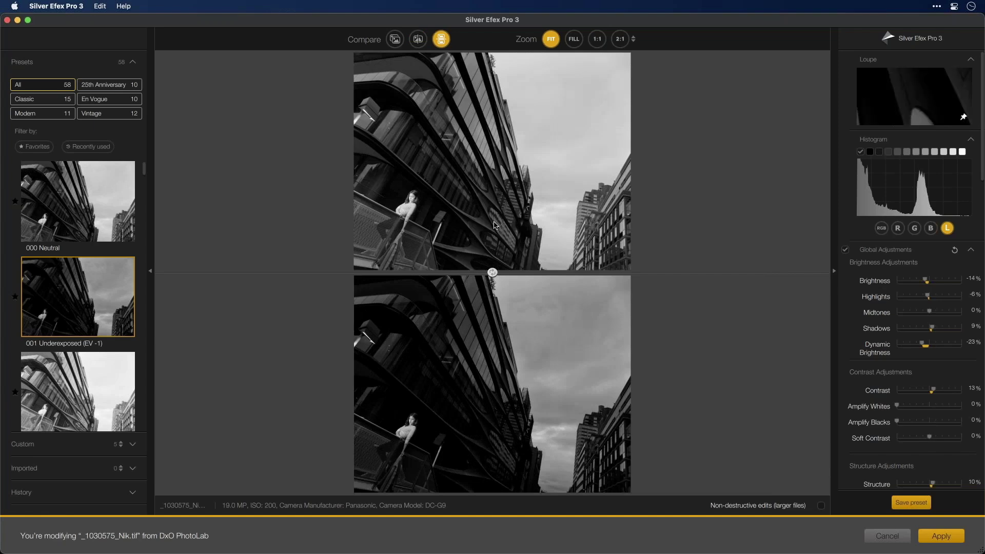
click(492, 272)
click(491, 272)
click(491, 273)
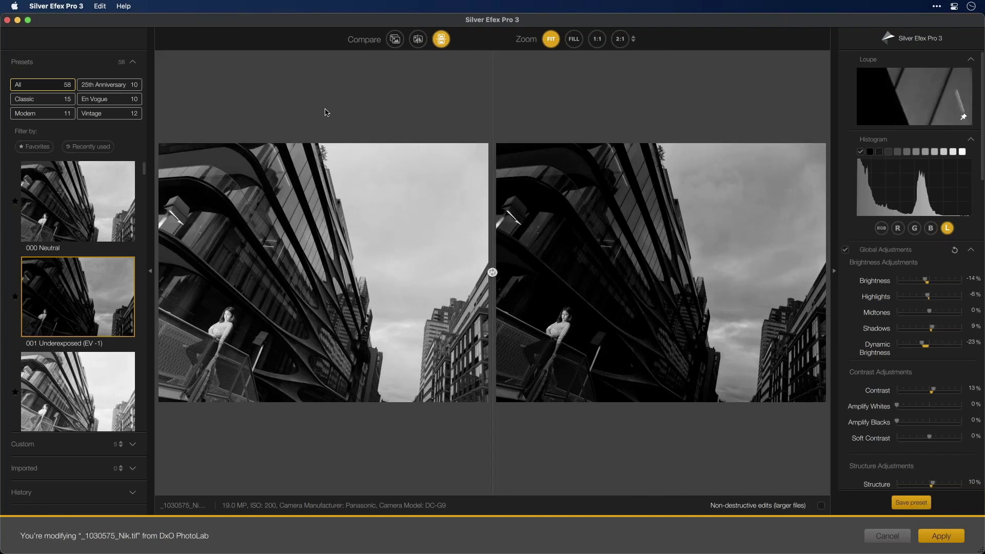
click(491, 273)
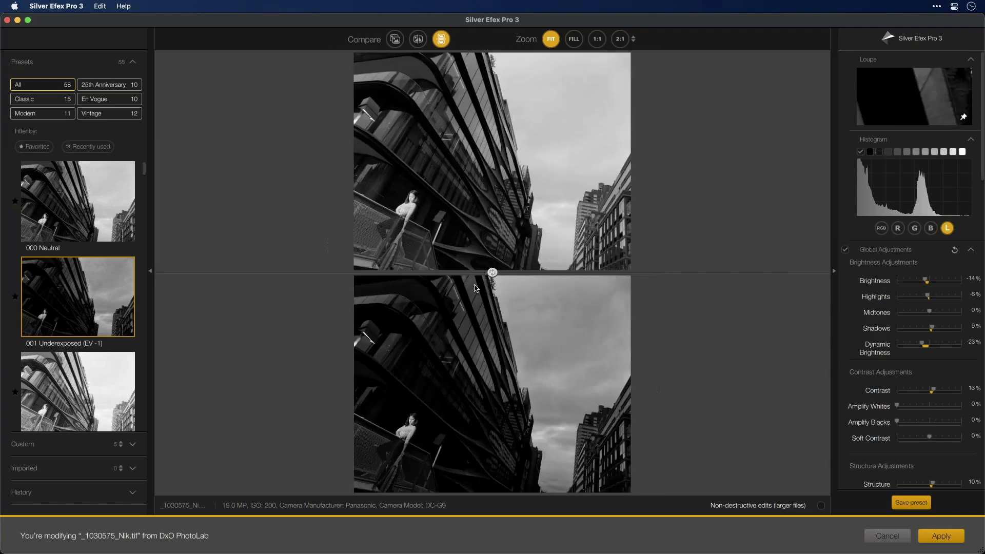
click(491, 273)
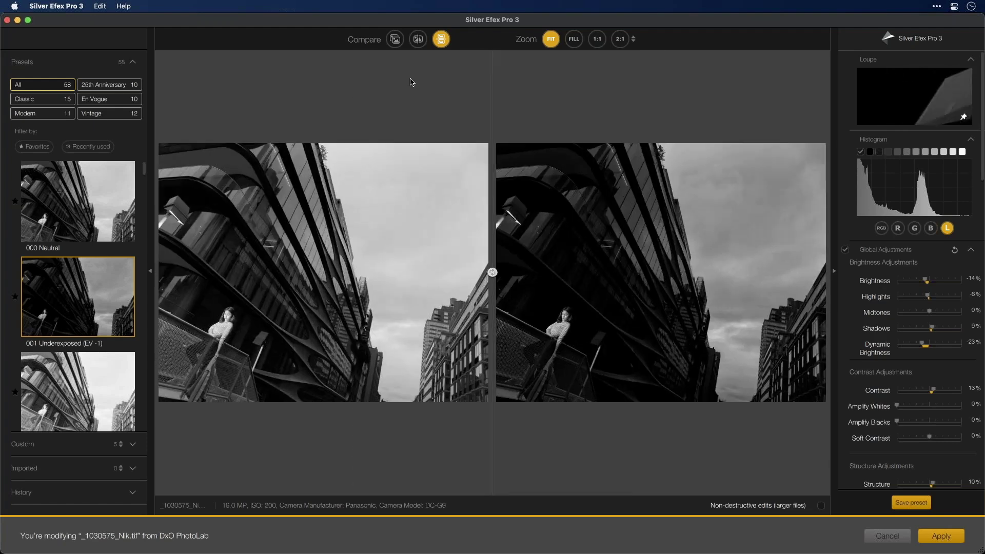
click(396, 40)
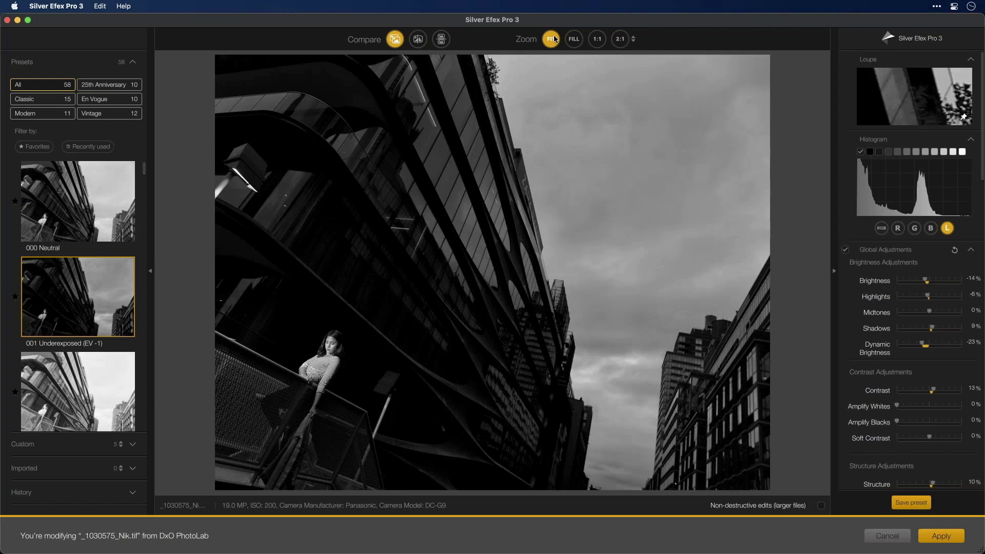
- Inspect the photo at Fill, 1:1 and 1:2 zoom, bring its lower part into view, and return to Fit
click(574, 41)
click(597, 40)
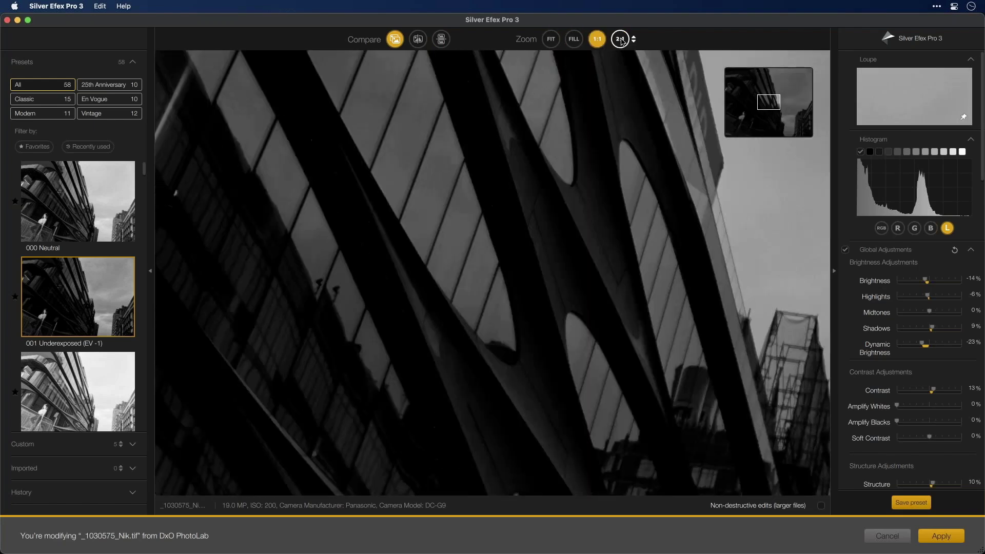
click(626, 45)
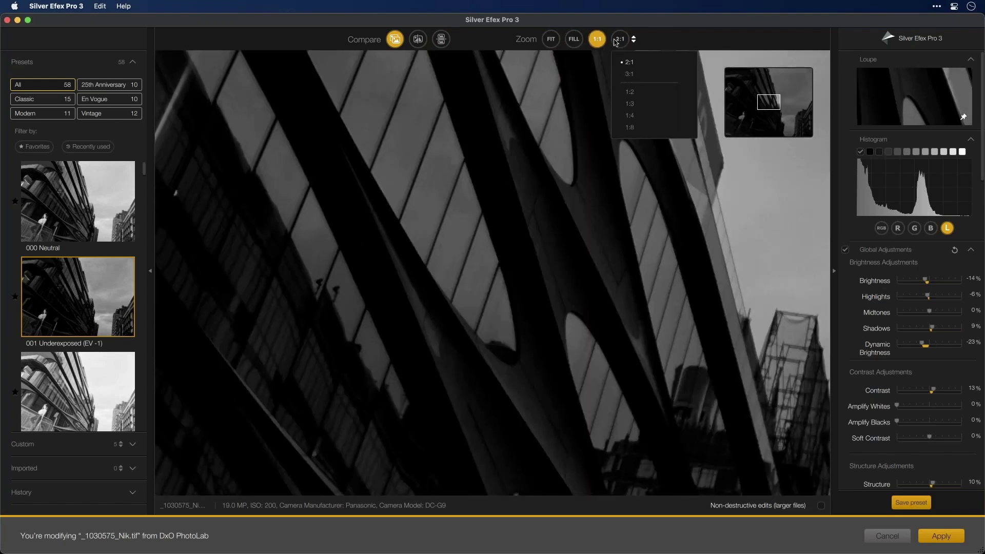
click(629, 92)
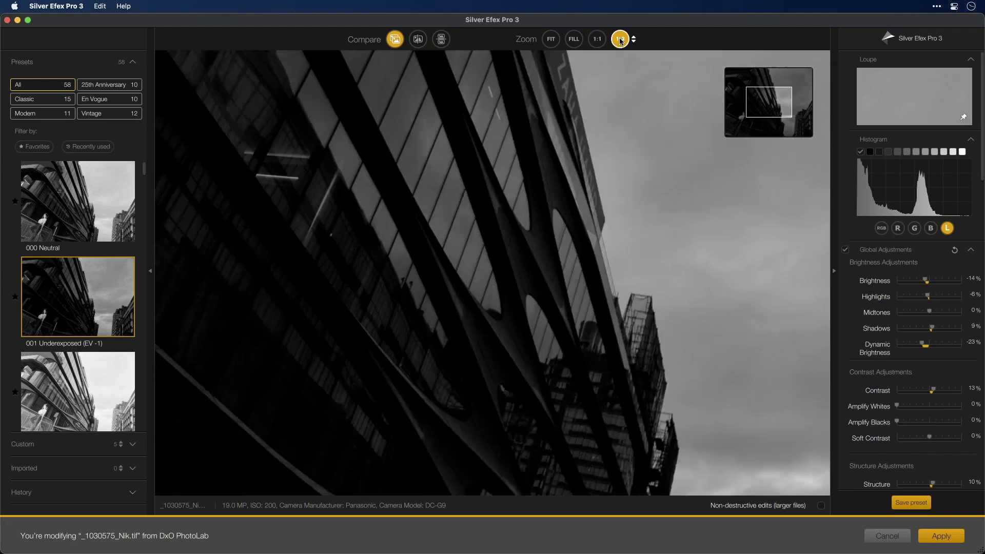
drag(765, 94, 762, 113)
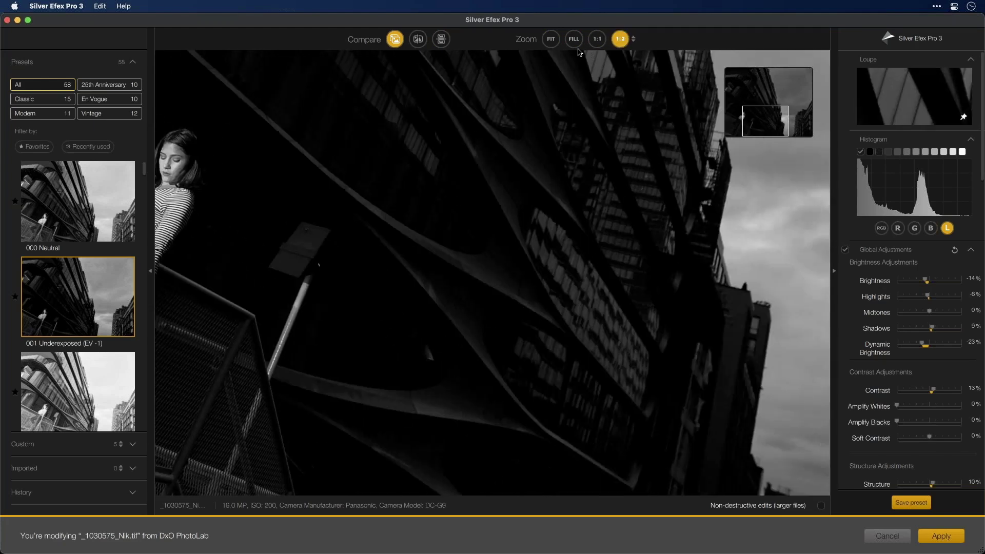
click(551, 39)
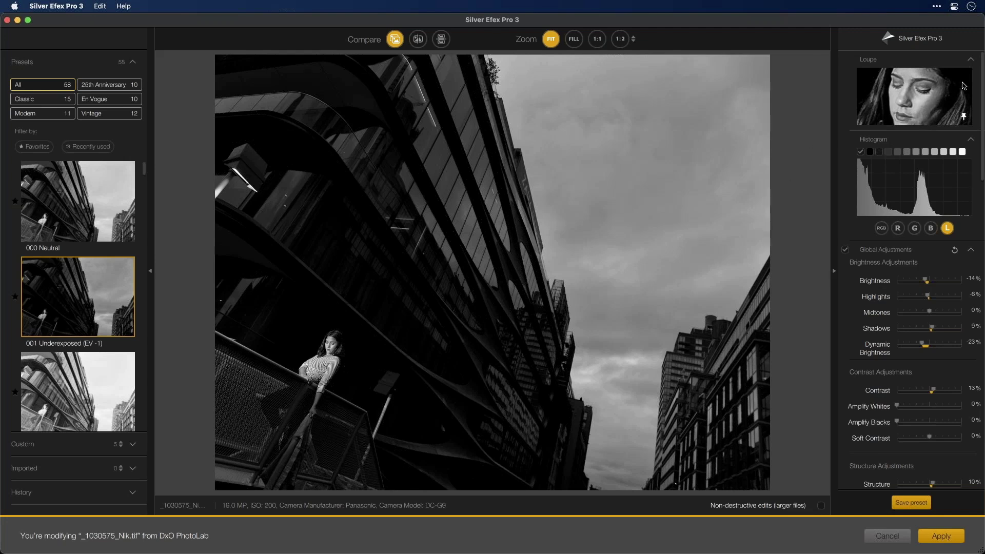
- Switch the loupe's pin and examine the darkest tonal zone above the histogram
click(964, 117)
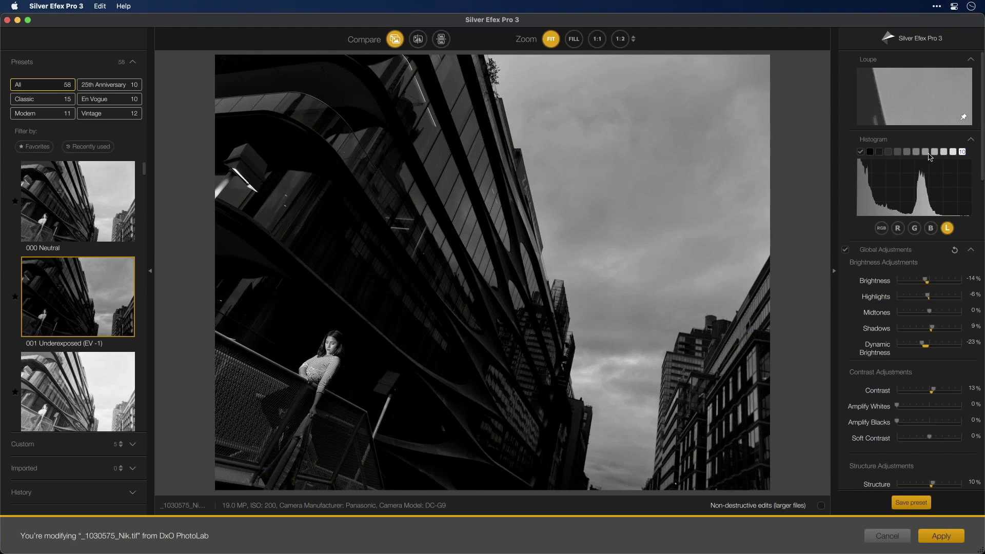
mouse_move(869, 156)
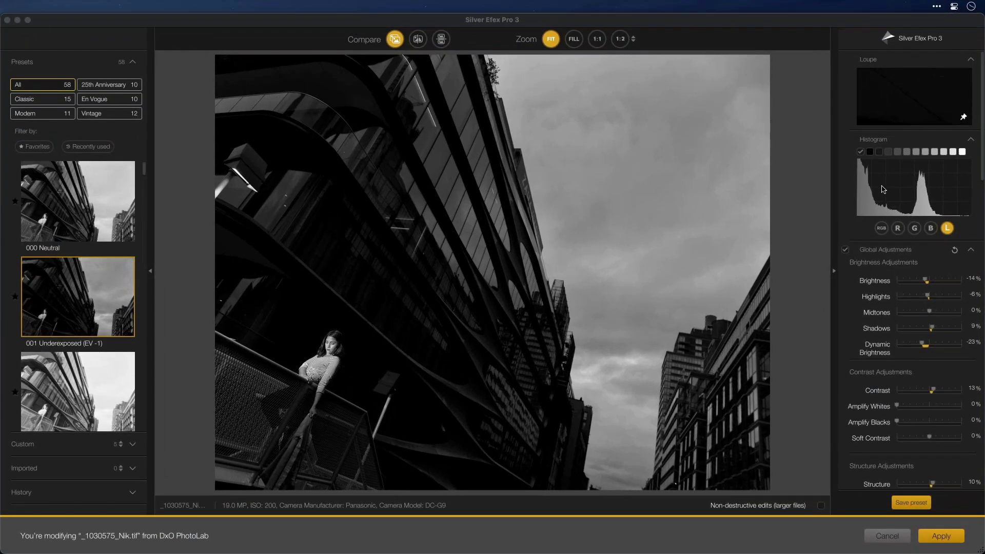
- Collapse all adjustment sections from Global Adjustments down to Finishing Adjustments
scroll(887, 224, down, 4)
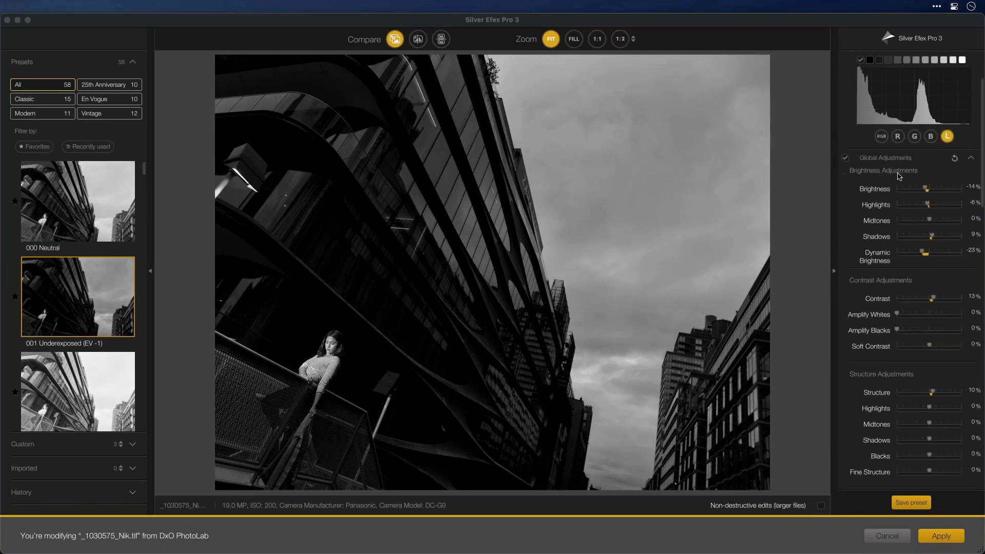
click(972, 159)
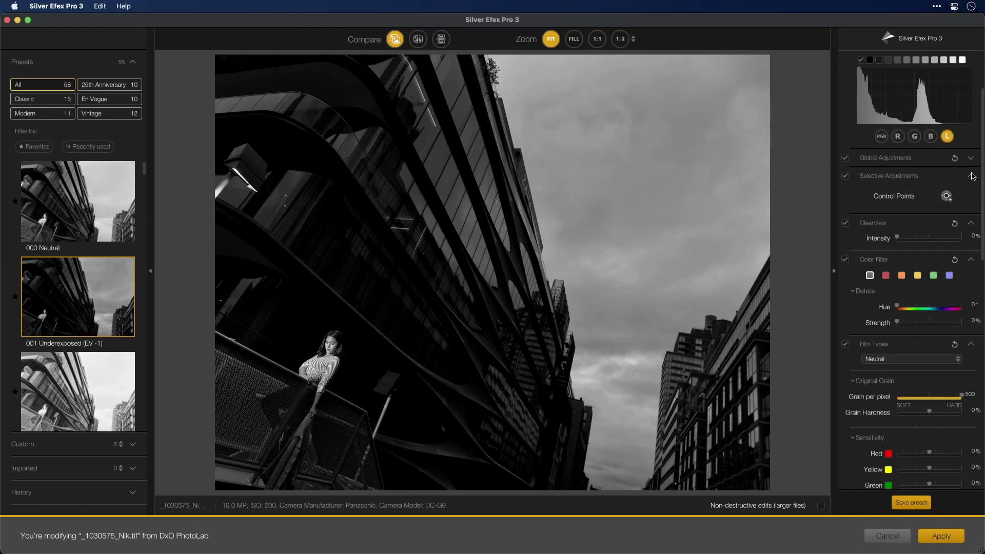
click(971, 212)
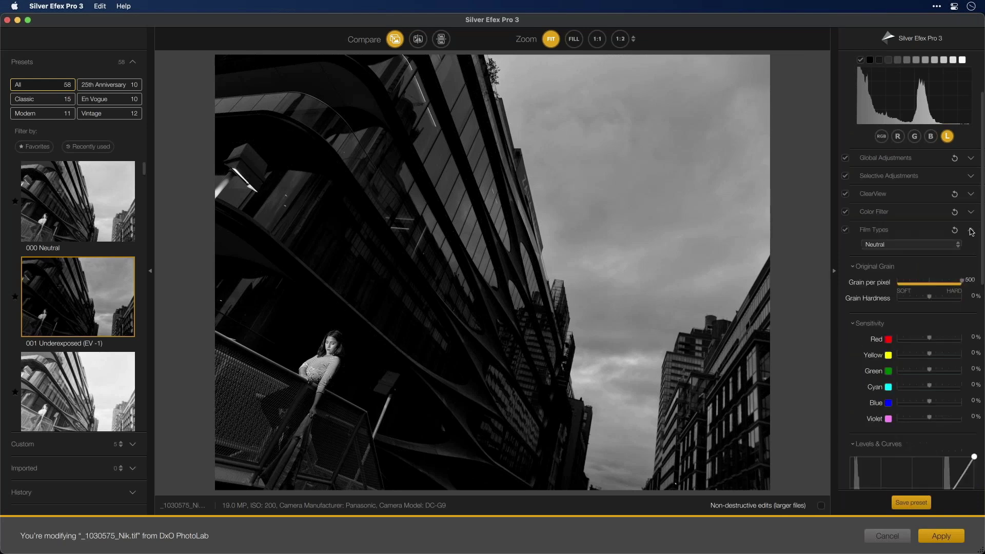
click(971, 229)
click(972, 268)
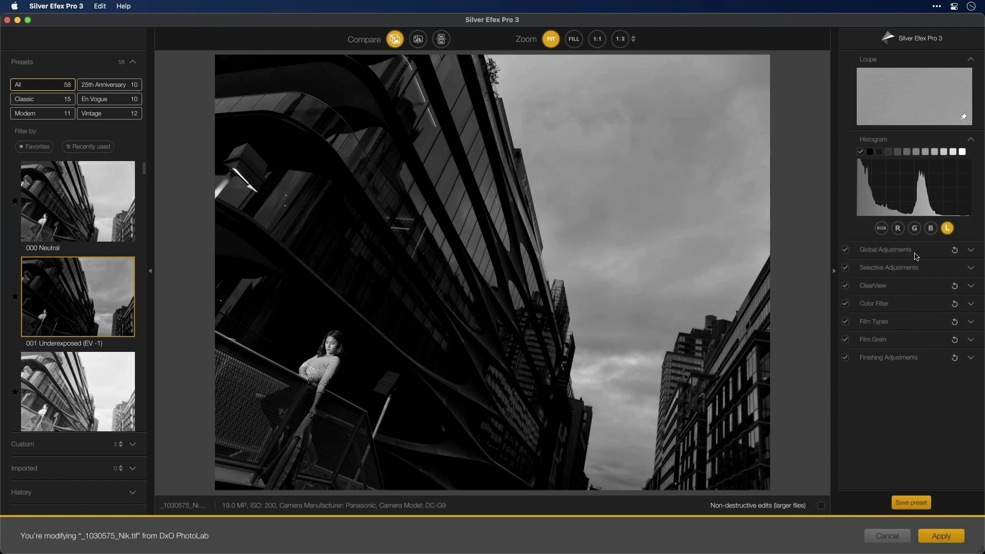
- Review the Global Adjustments, set Brightness to 1%, and collapse the section
click(971, 251)
scroll(916, 285, down, 5)
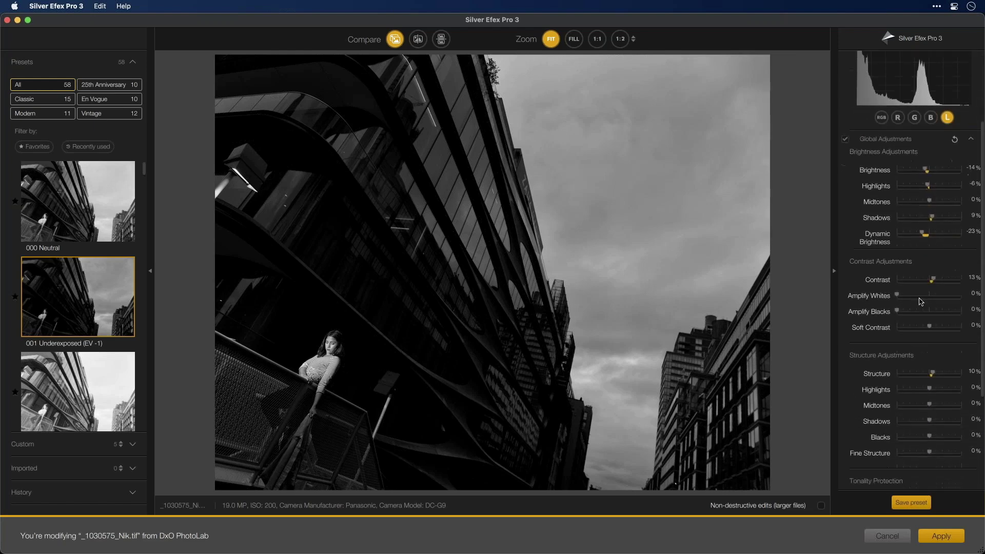
scroll(915, 283, down, 5)
scroll(916, 284, up, 10)
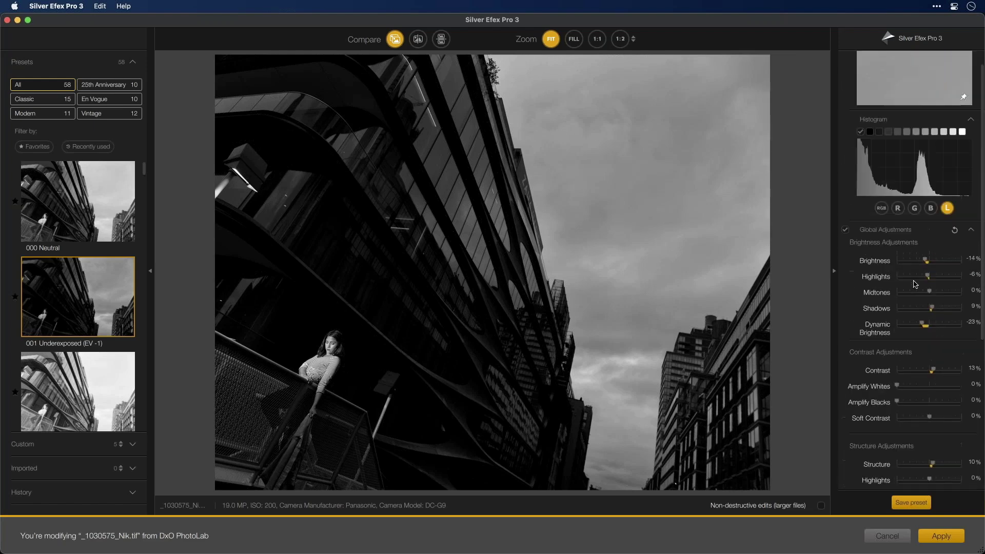
mouse_move(926, 263)
mouse_down()
mouse_move(908, 266)
mouse_move(956, 263)
mouse_move(929, 262)
mouse_up()
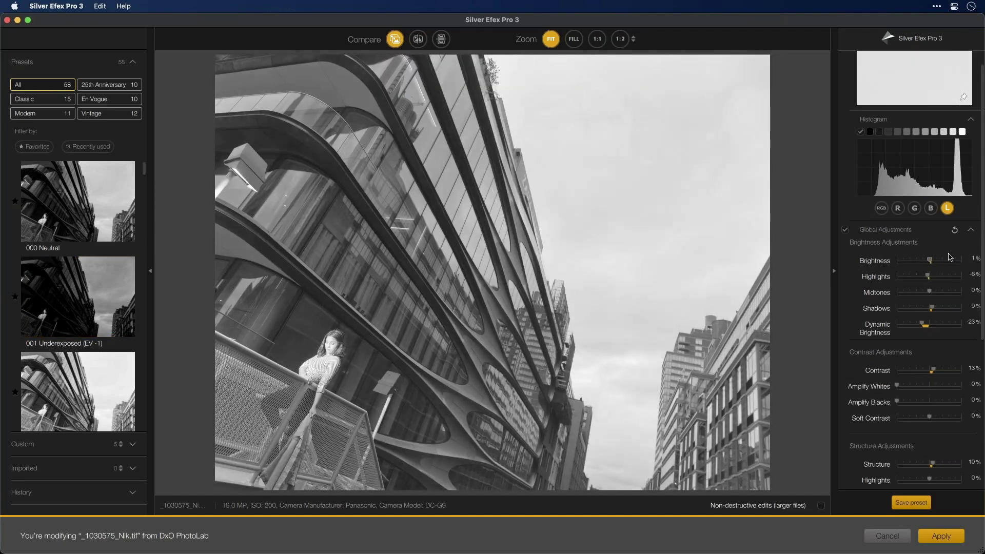
click(970, 232)
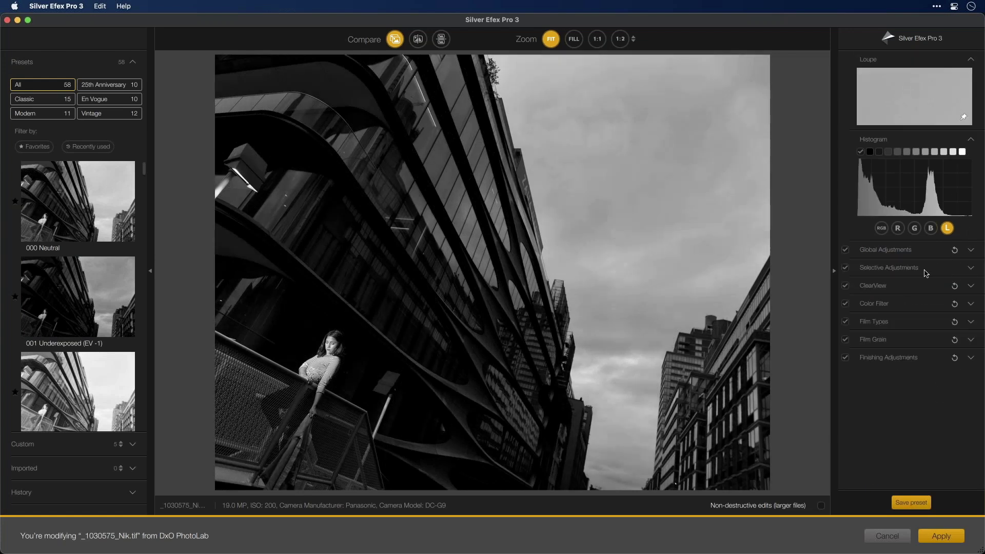
- Review the Selective Adjustments, ClearView and Color Filter sections one by one, collapsing each again
click(970, 267)
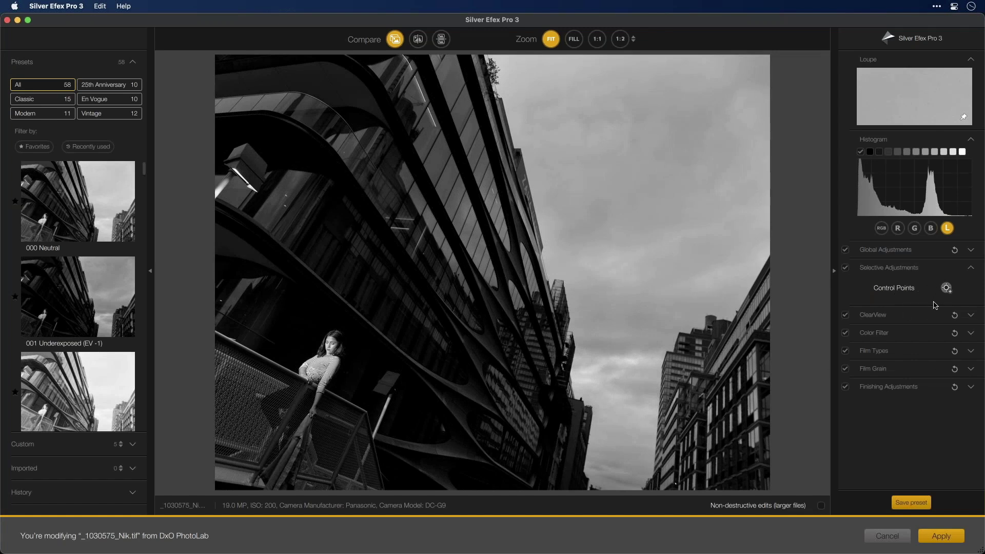
click(971, 268)
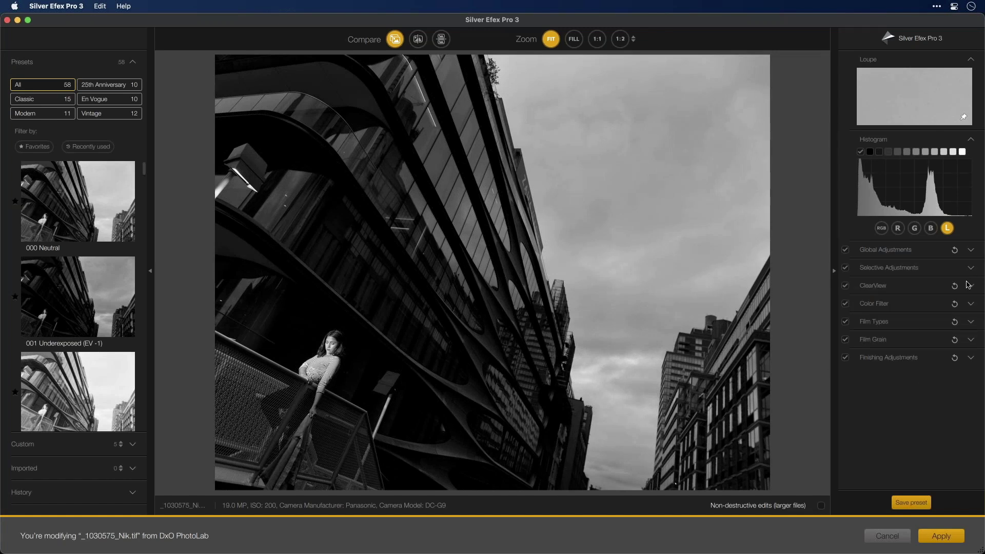
click(971, 287)
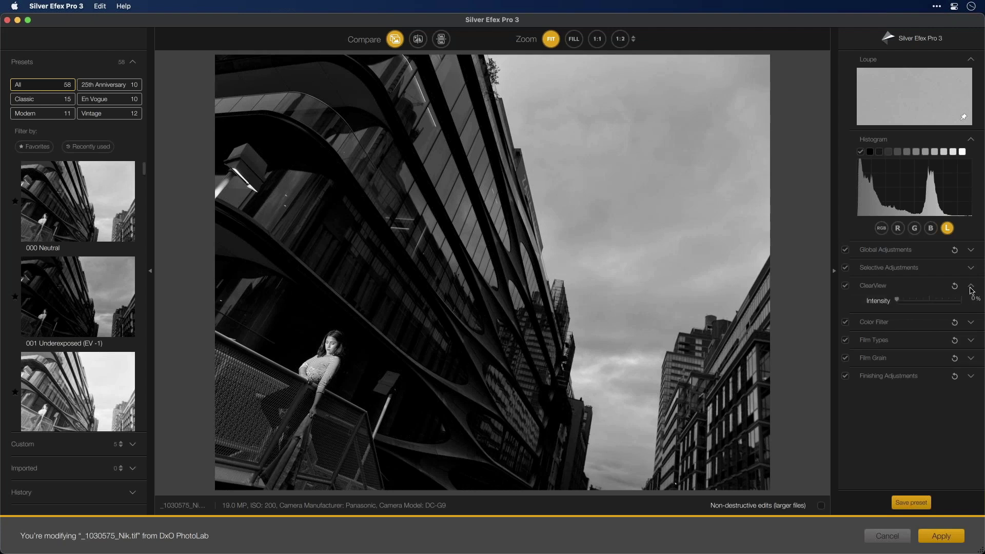
click(972, 289)
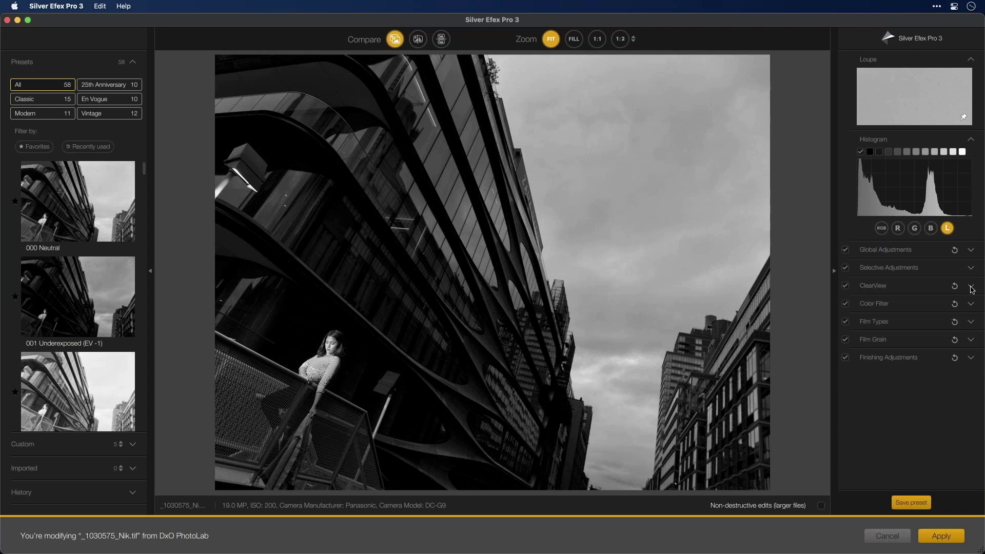
click(970, 306)
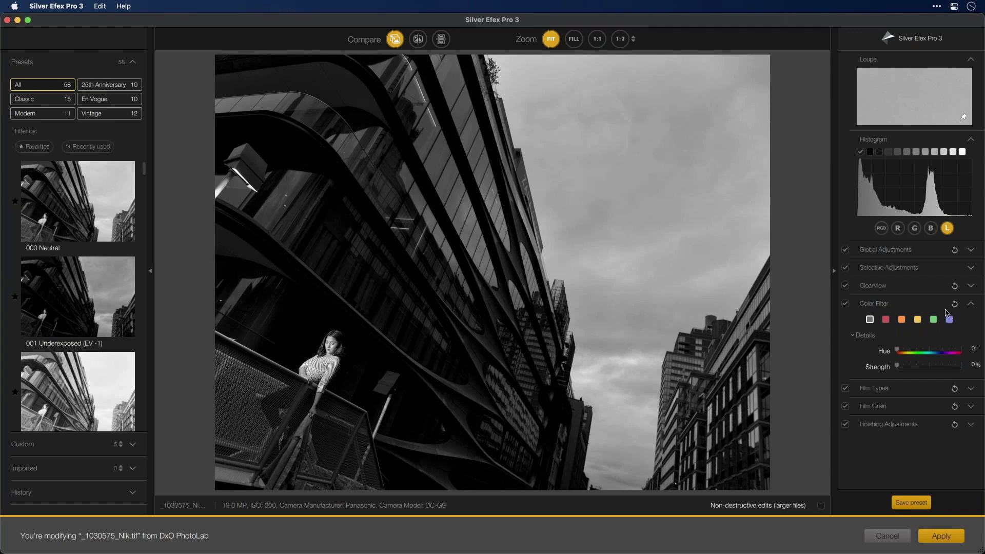
click(972, 305)
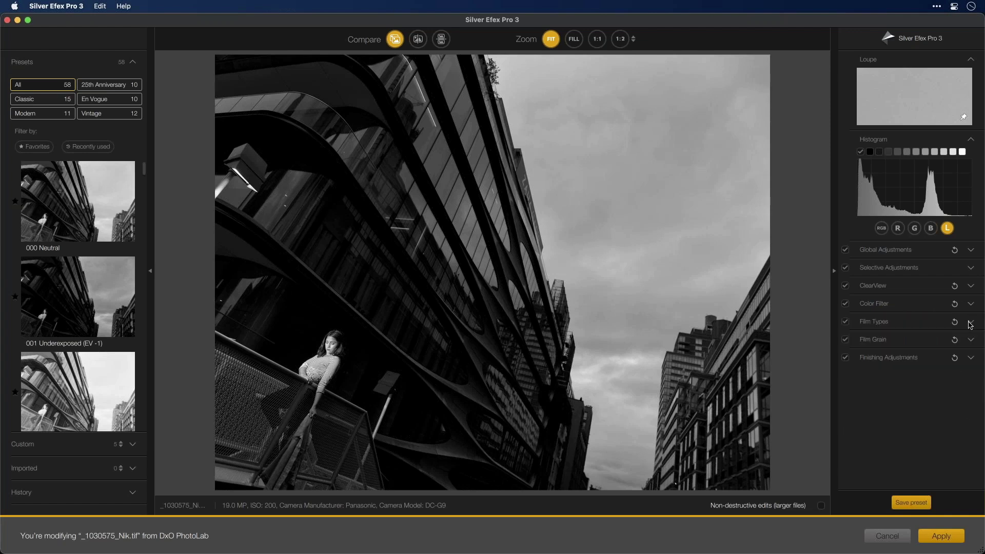
- Preview several Film Types such as Ilford Delta 100 Pro, Fuji Neopan 400 and Bergger BRF 400 Plus, keep Neutral, and collapse the section
click(971, 323)
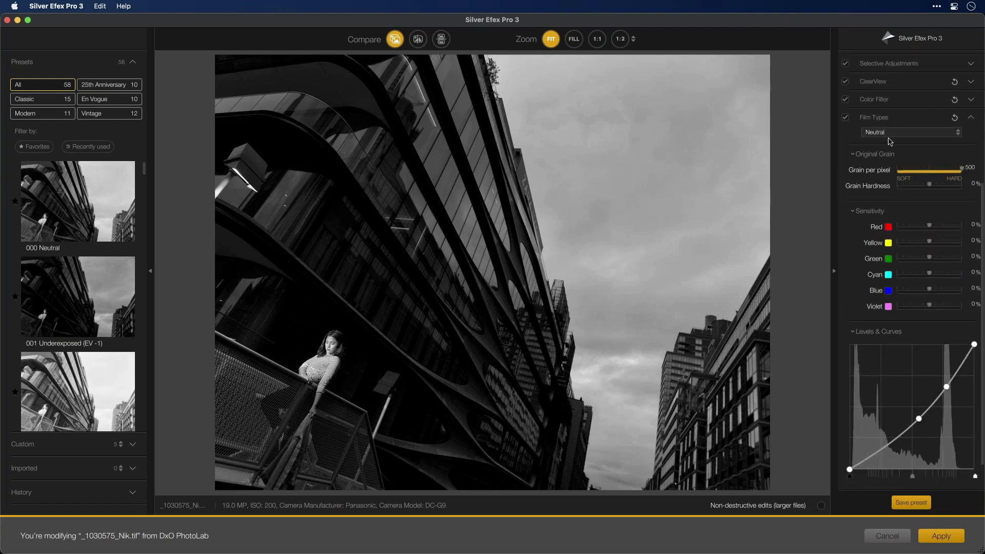
click(894, 134)
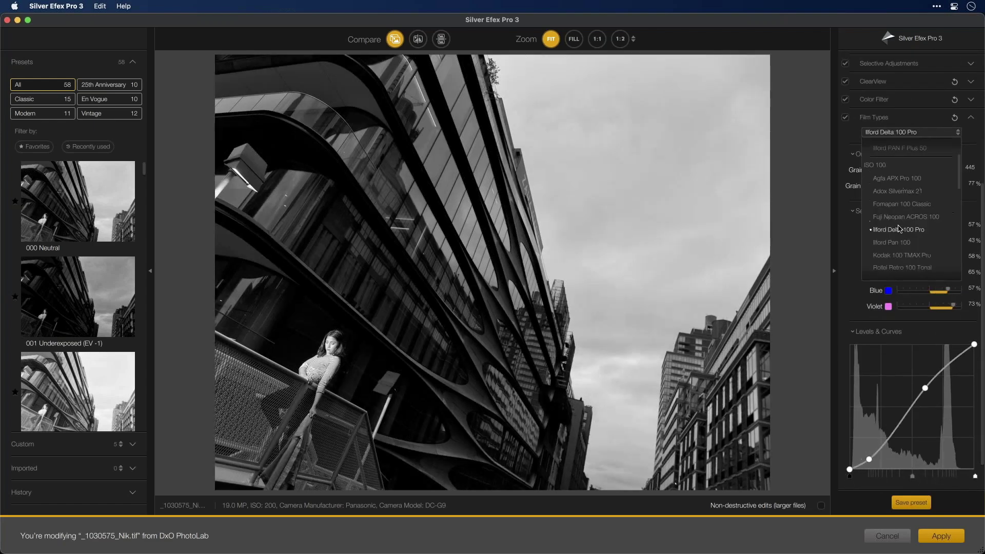
scroll(899, 229, down, 10)
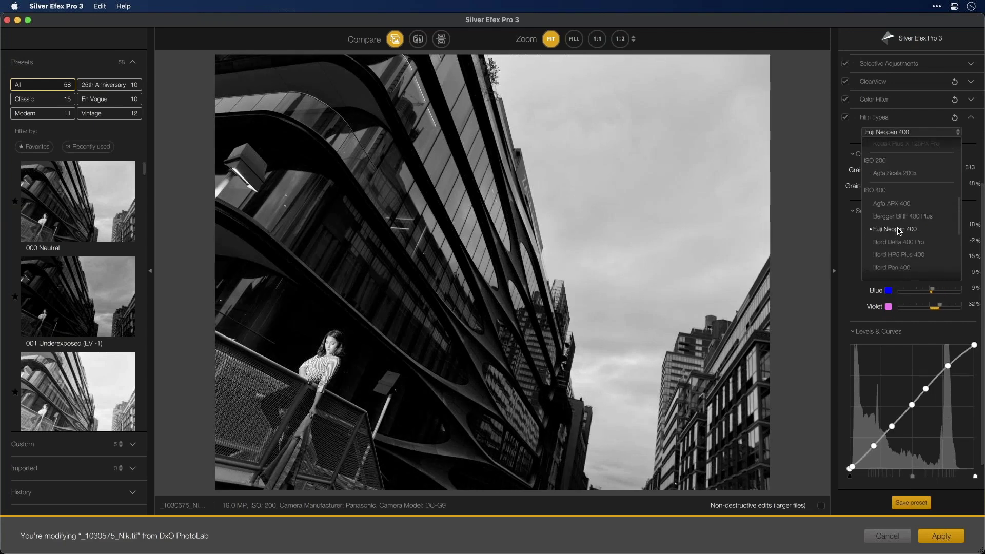
scroll(898, 232, down, 1)
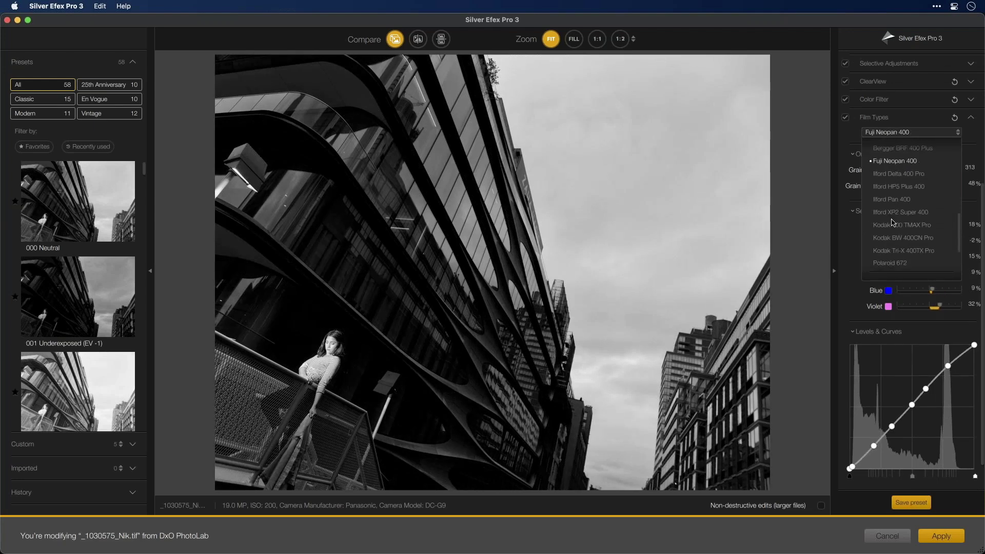
scroll(906, 211, up, 2)
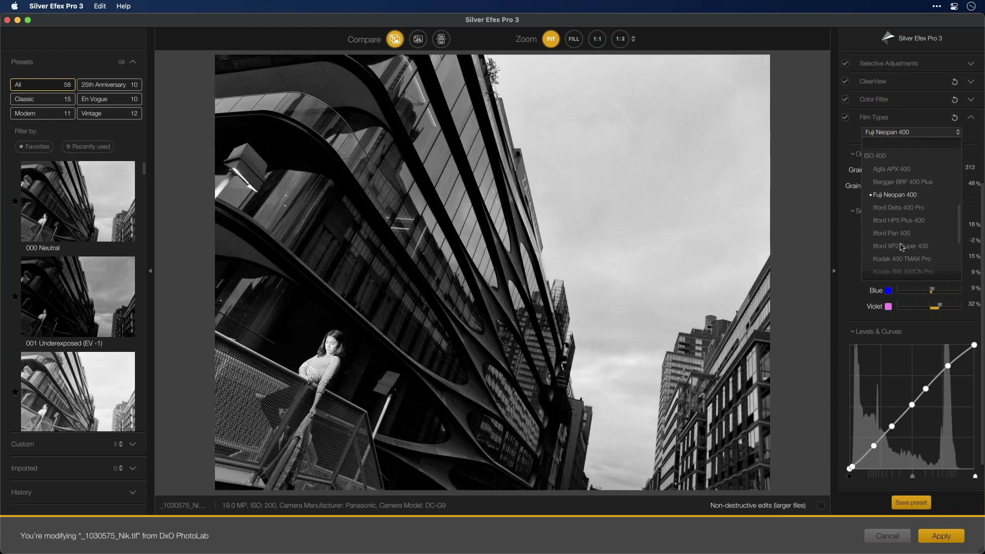
scroll(898, 228, up, 8)
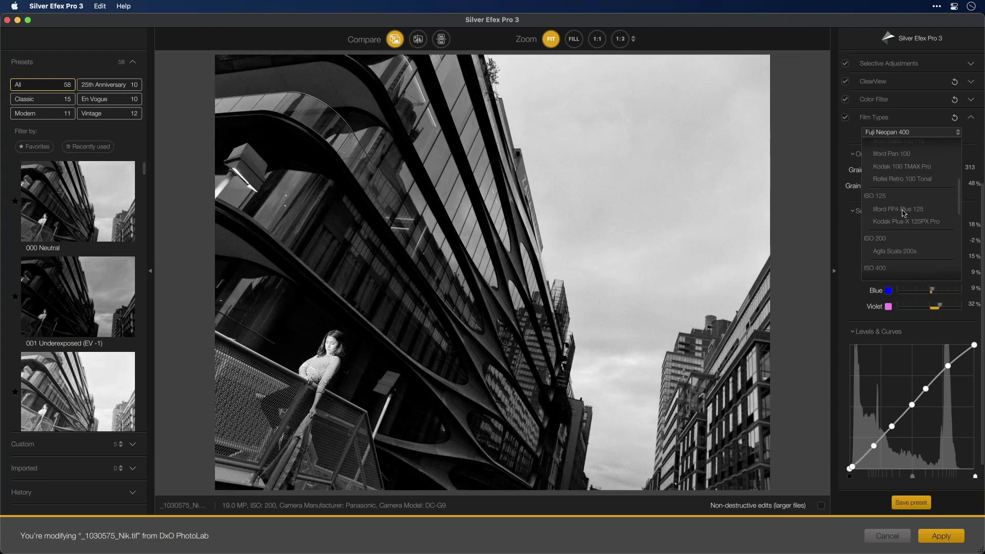
scroll(961, 218, up, 2)
scroll(961, 218, down, 4)
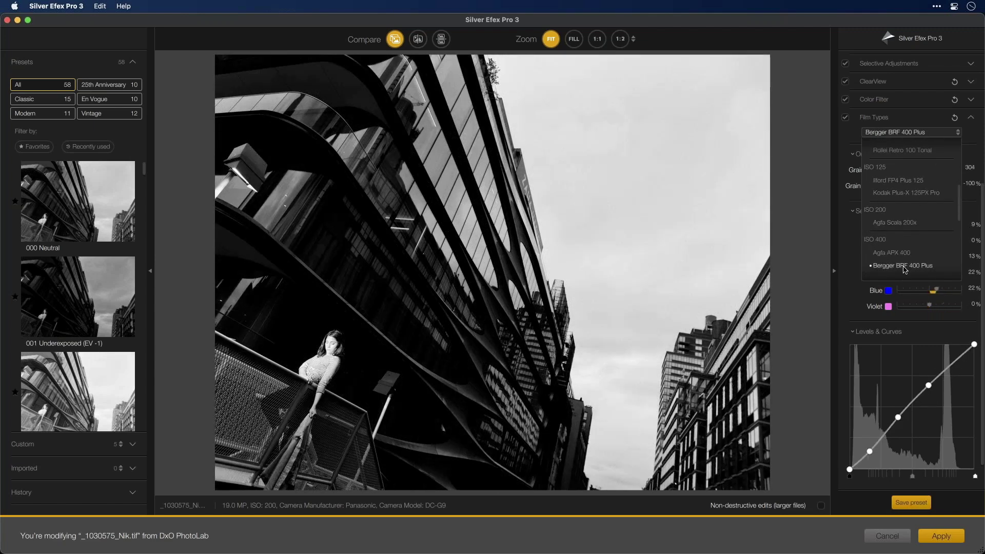
click(847, 173)
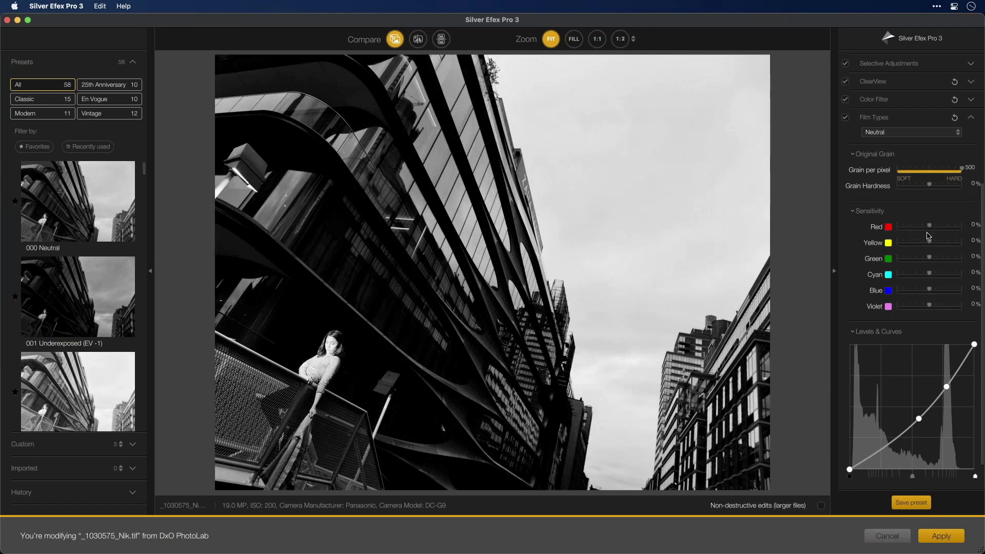
scroll(924, 311, down, 2)
scroll(924, 312, up, 2)
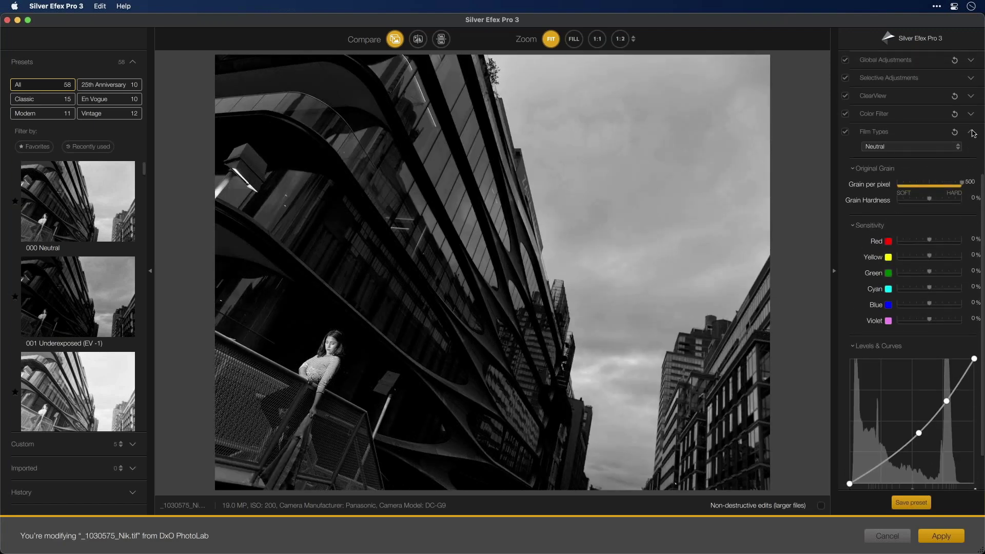
click(972, 132)
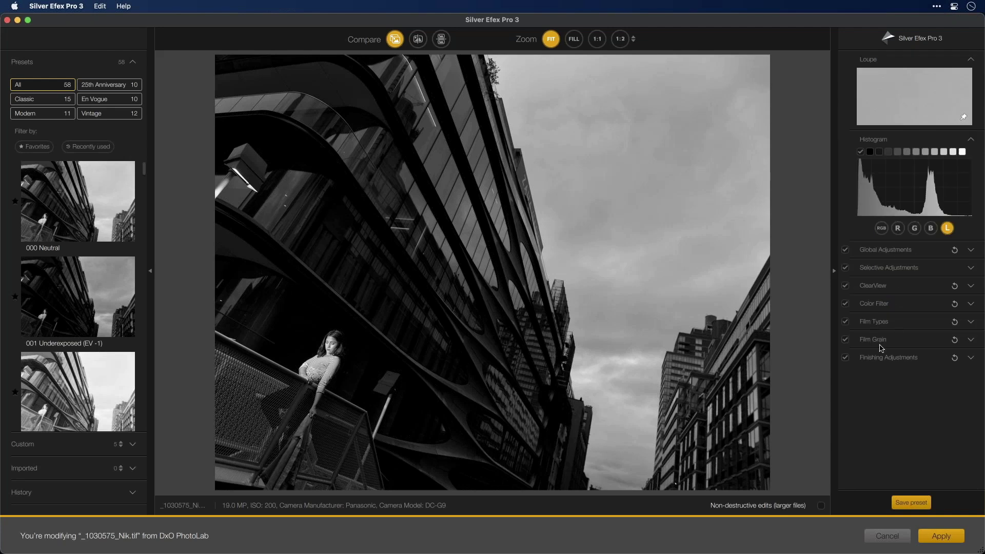
- Expand Film Grain and browse its list of film stocks, keeping Original as the grain
click(970, 342)
click(891, 356)
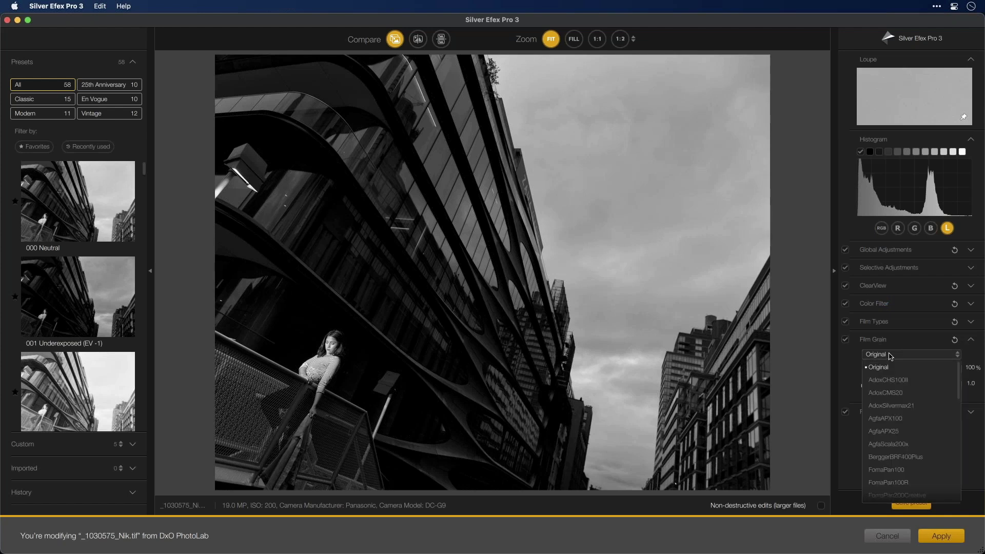
drag(961, 385, 958, 442)
scroll(957, 438, up, 5)
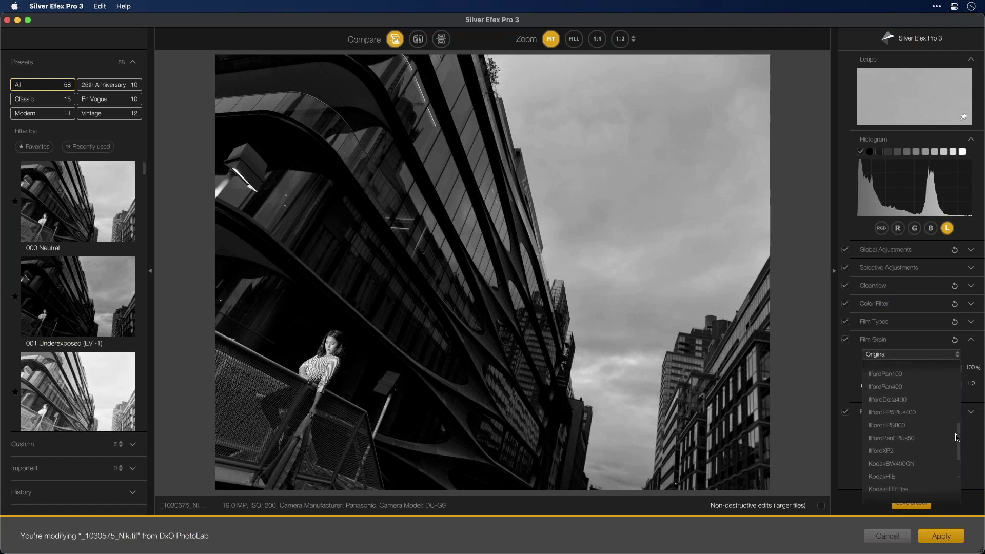
scroll(955, 431, down, 8)
click(881, 413)
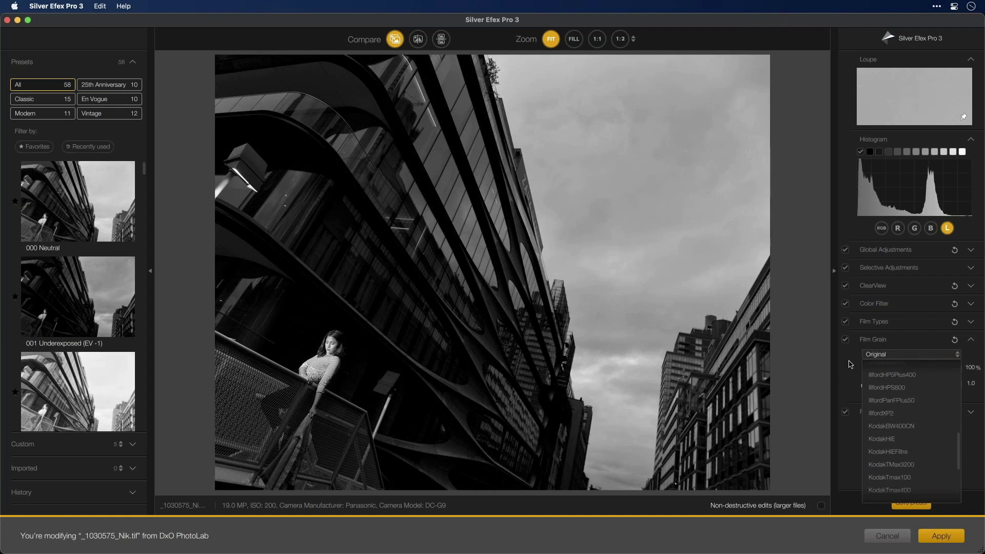
click(903, 377)
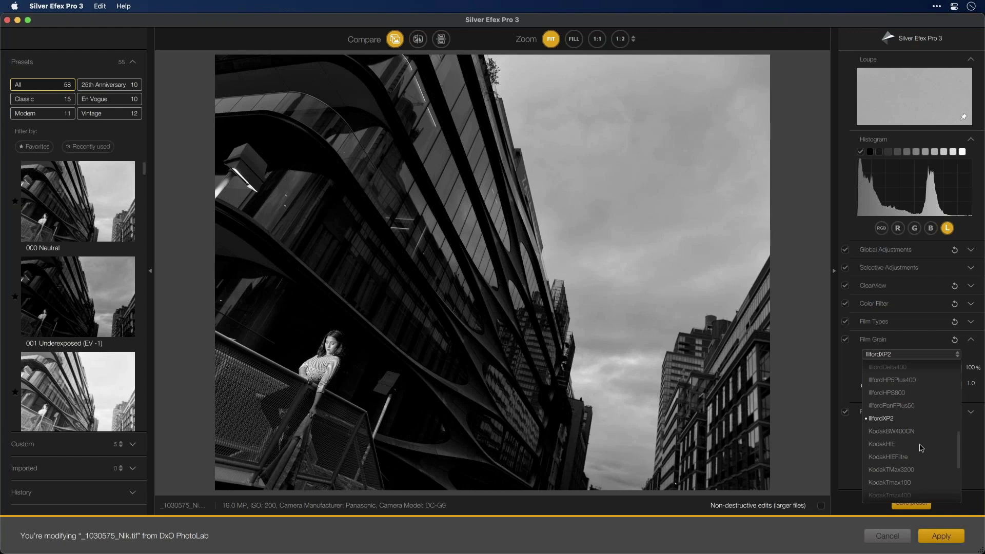
drag(961, 443, 933, 346)
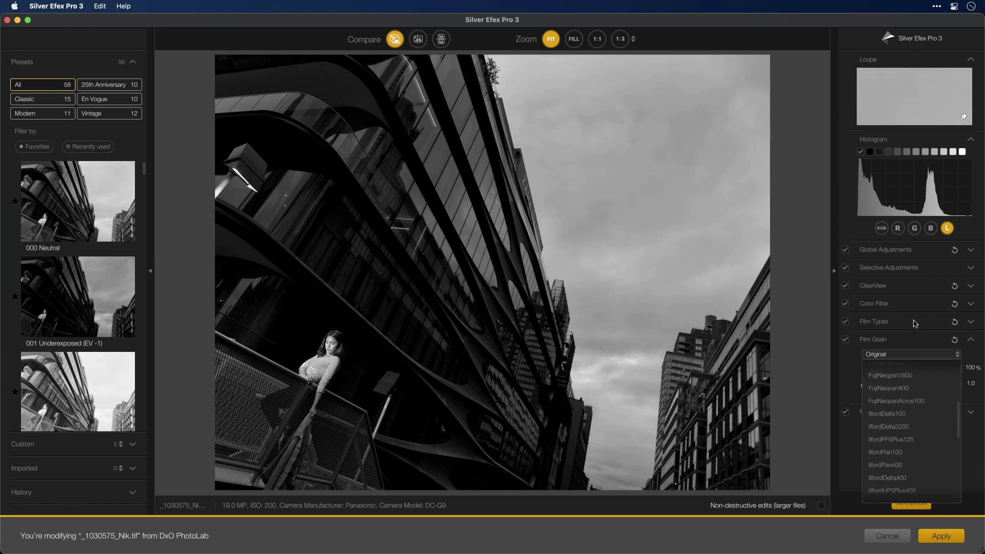
- Expand Film Types and examine the Original Grain controls, Grain per pixel and Grain Hardness
click(973, 323)
click(973, 323)
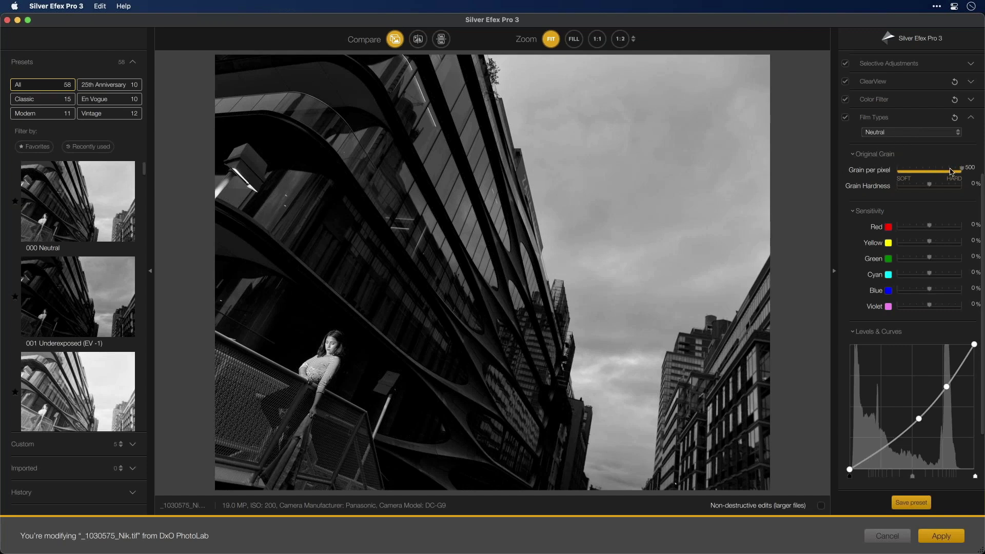
drag(925, 172, 950, 177)
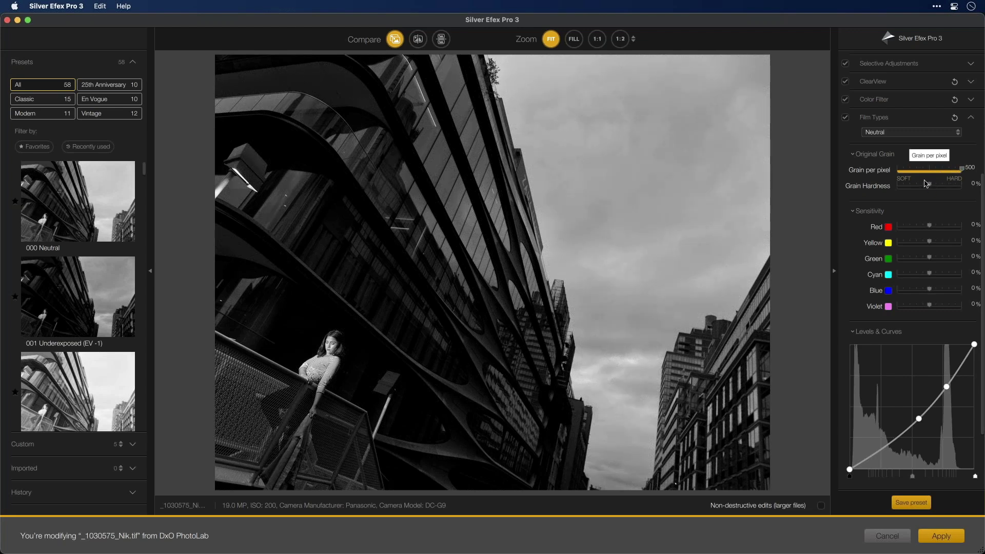
scroll(911, 261, down, 4)
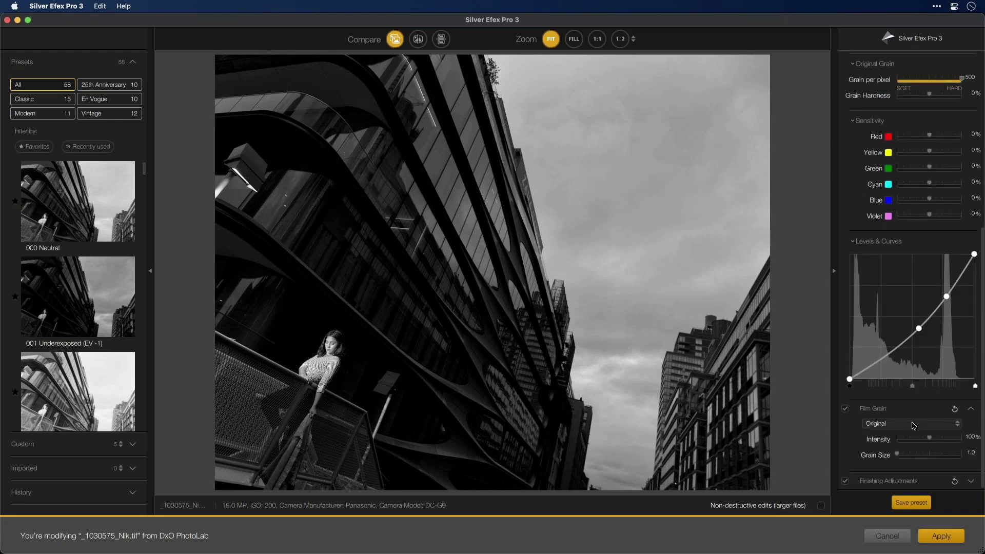
- Preview Film Grain options such as FomaPan100, IlfordFP4Plus125 and KodakHIE, and leave the list without changing the Original grain
click(957, 426)
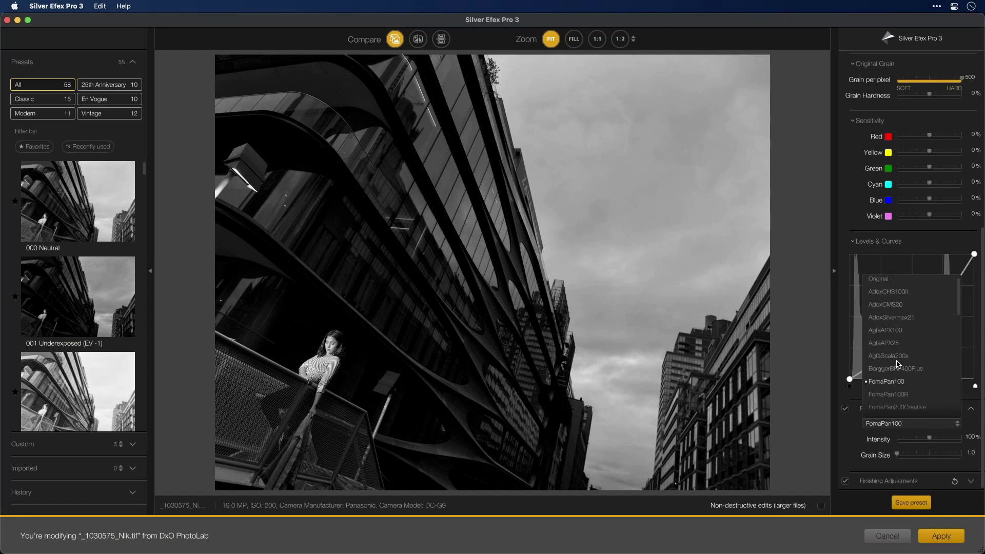
scroll(898, 364, down, 2)
scroll(898, 364, down, 6)
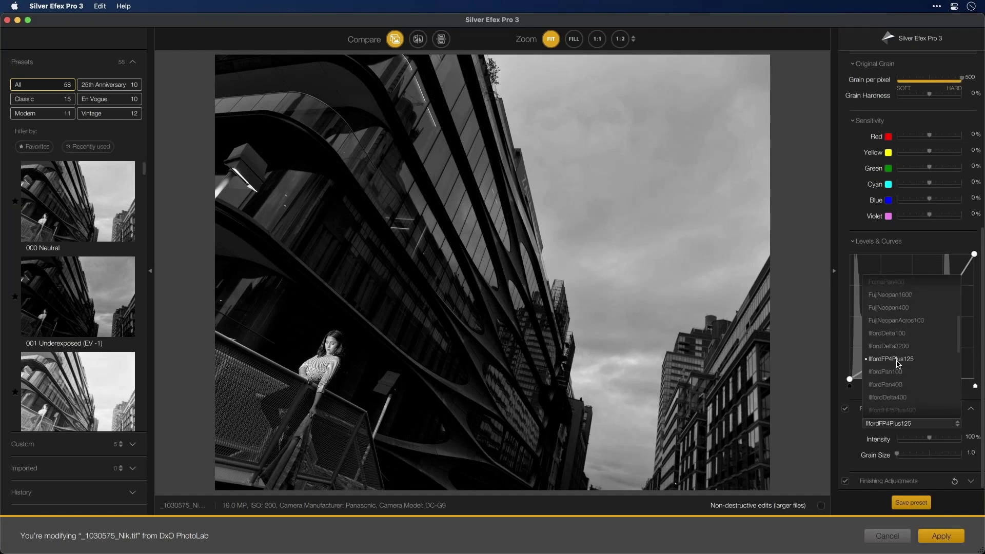
scroll(898, 365, down, 3)
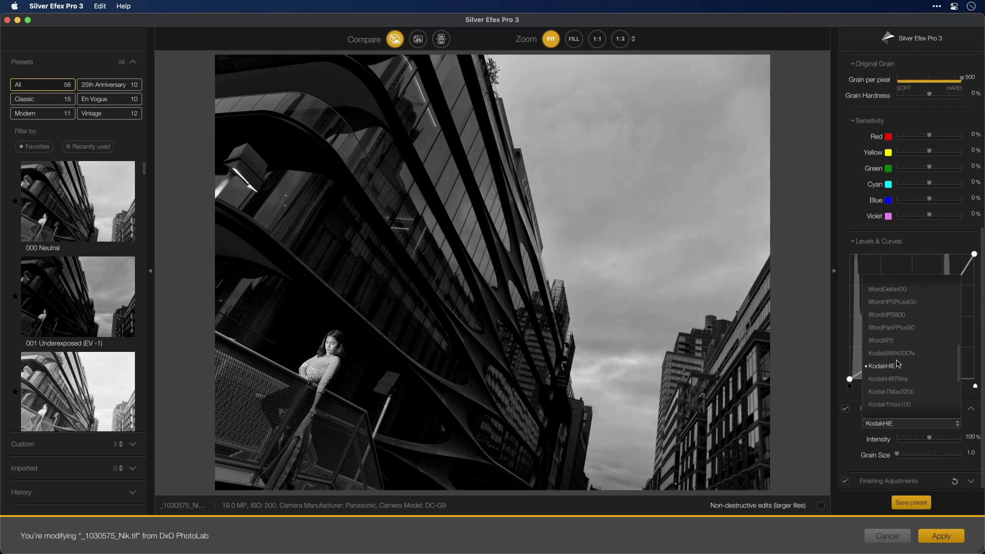
key(Escape)
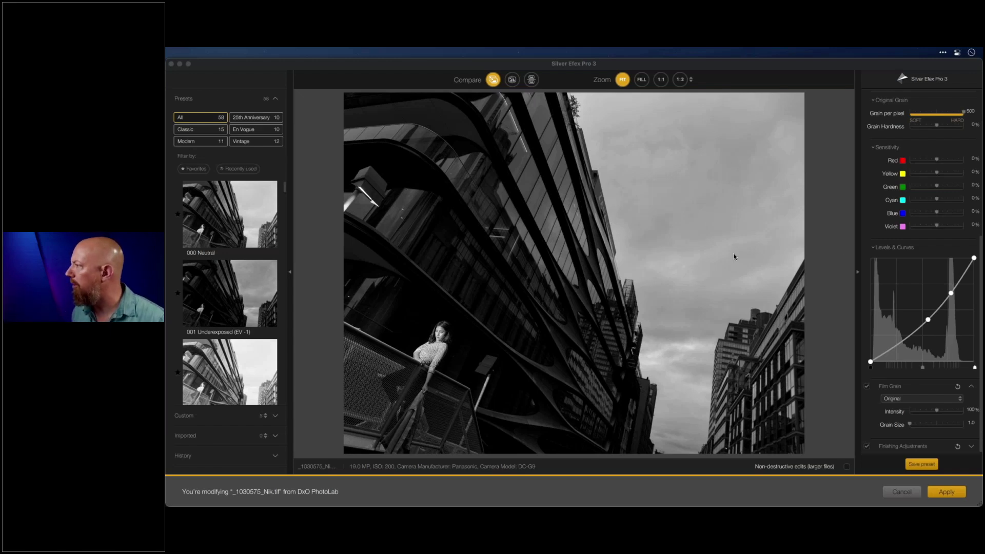
- Collapse Film Types and Film Grain, and expand Finishing Adjustments to review Toning, Vignette, Burn Edges and Image Borders
scroll(949, 244, up, 3)
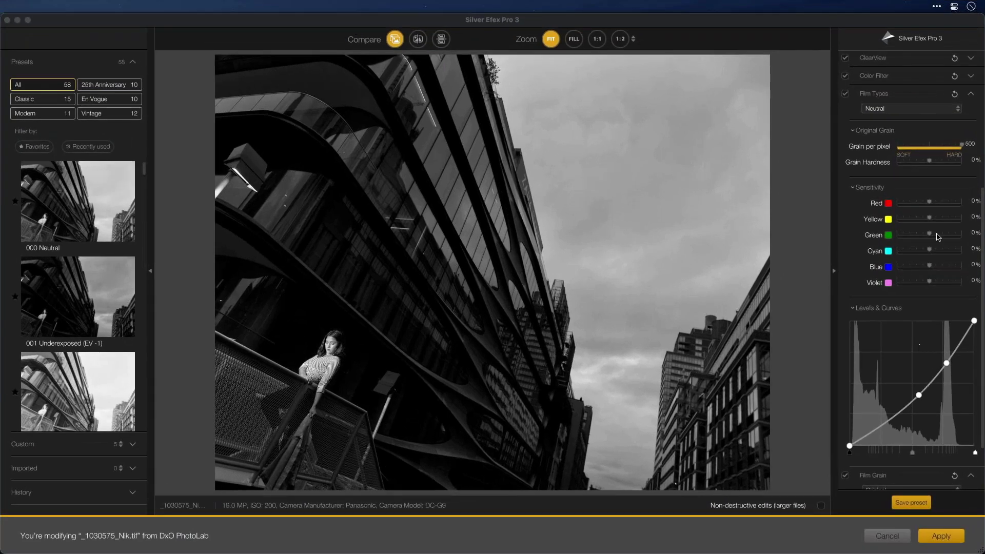
scroll(901, 288, up, 5)
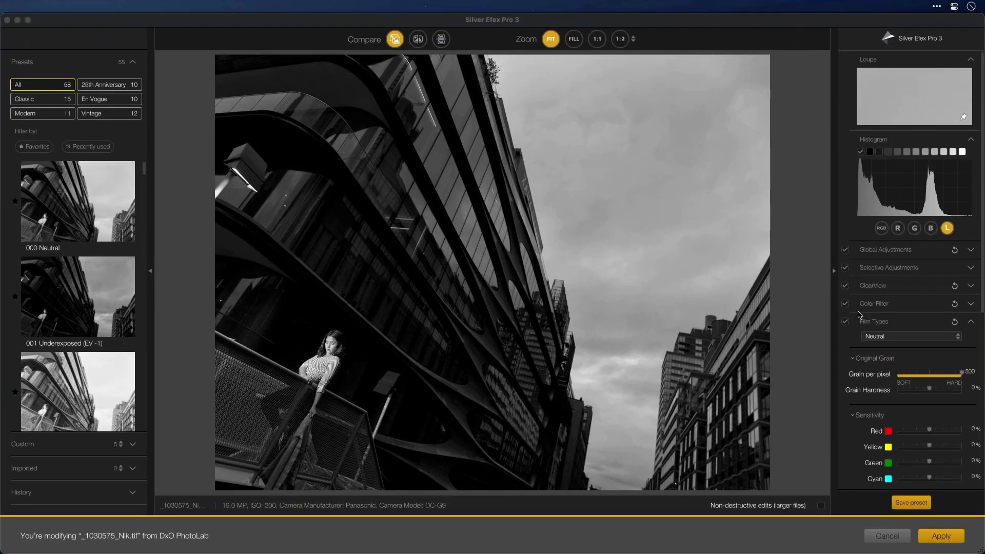
click(969, 322)
click(971, 340)
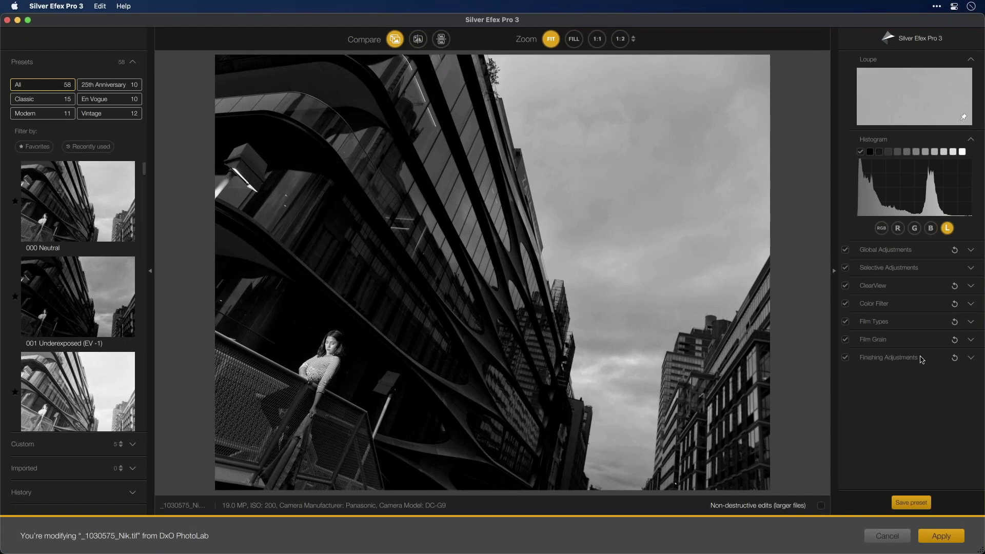
click(960, 364)
scroll(914, 308, down, 3)
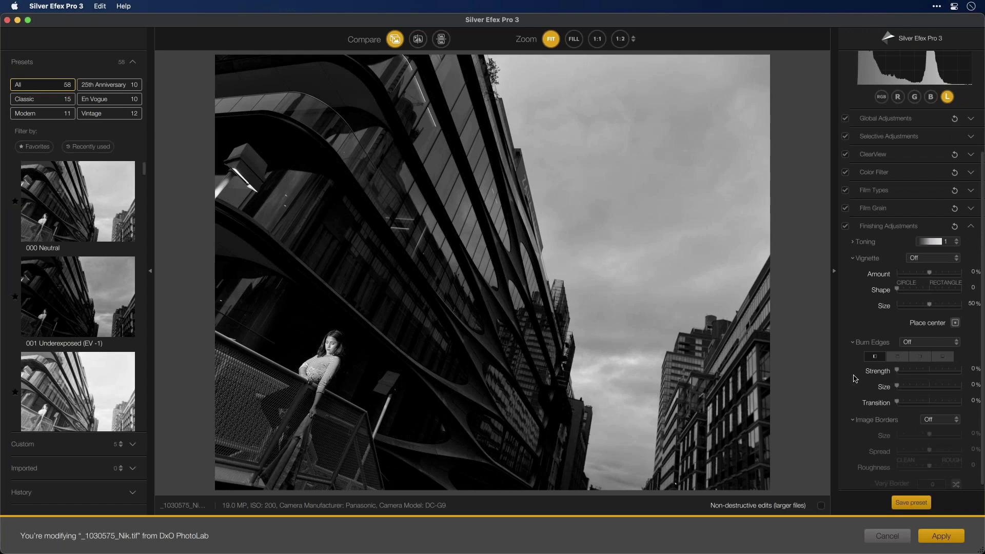
scroll(875, 388, down, 1)
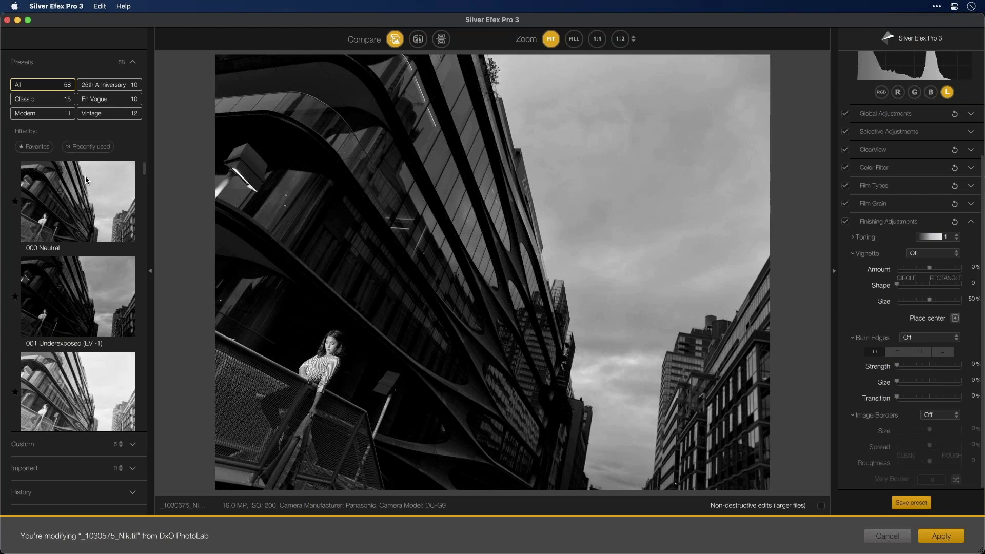
- Apply the 000 Neutral preset to the photo
click(76, 196)
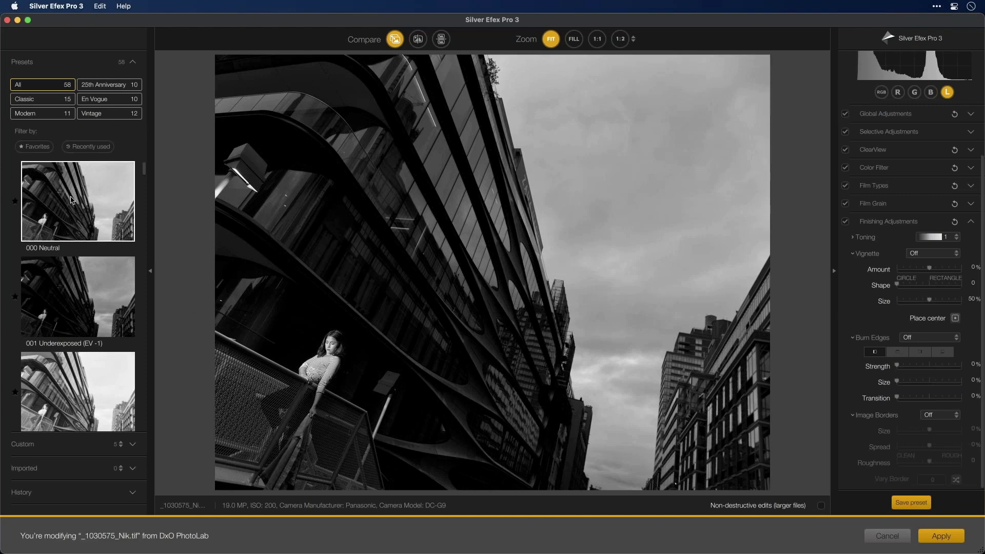
click(71, 202)
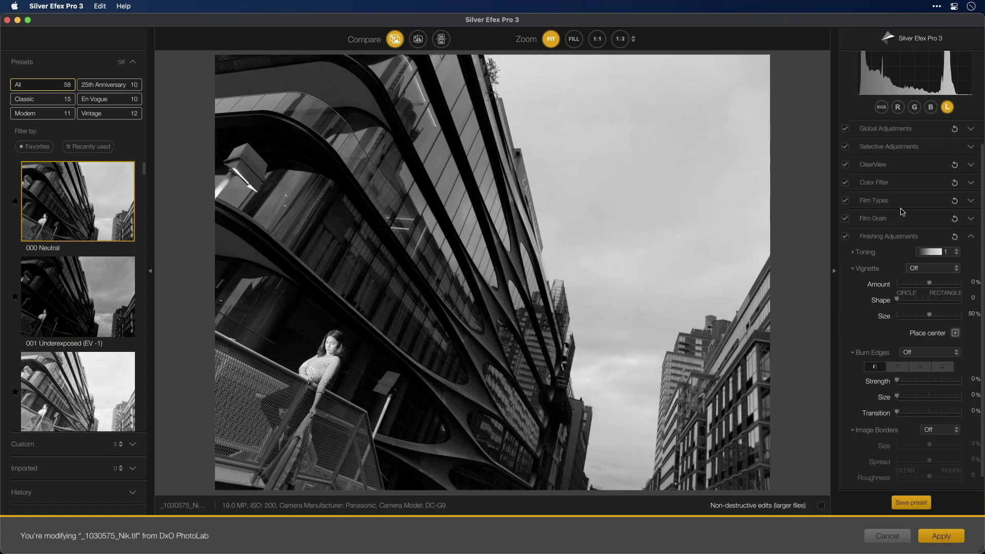
- Expand Global Adjustments and set the overall Structure of the photo to 73%
click(971, 131)
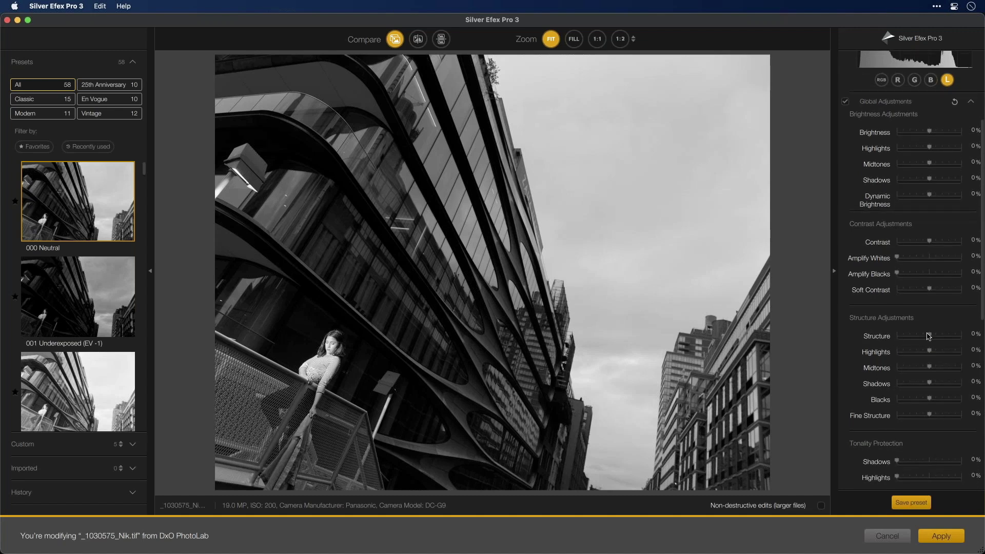
drag(929, 336, 983, 334)
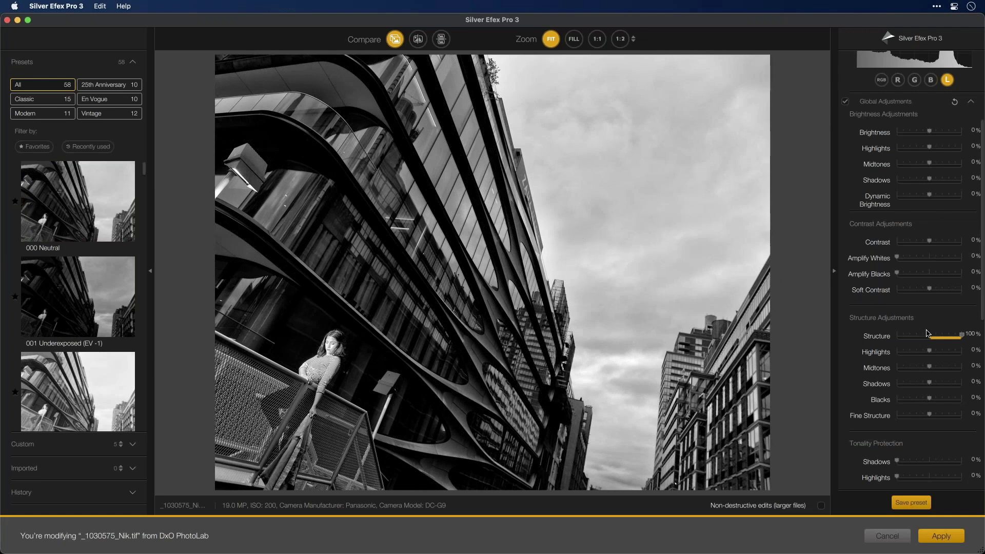
drag(958, 341, 954, 340)
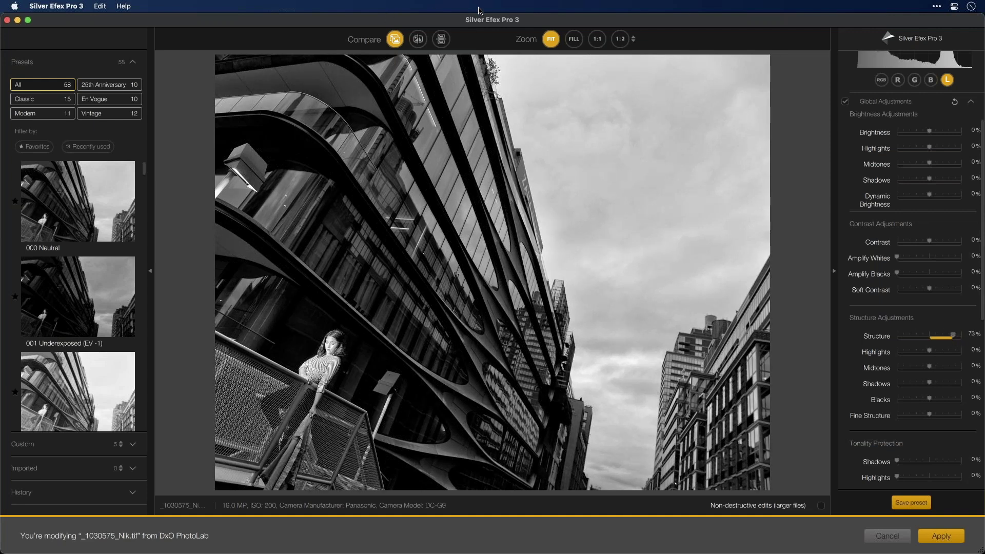
- Inspect the woman on the railing at 1:1 magnification, and collapse Global Adjustments and Finishing Adjustments
click(595, 39)
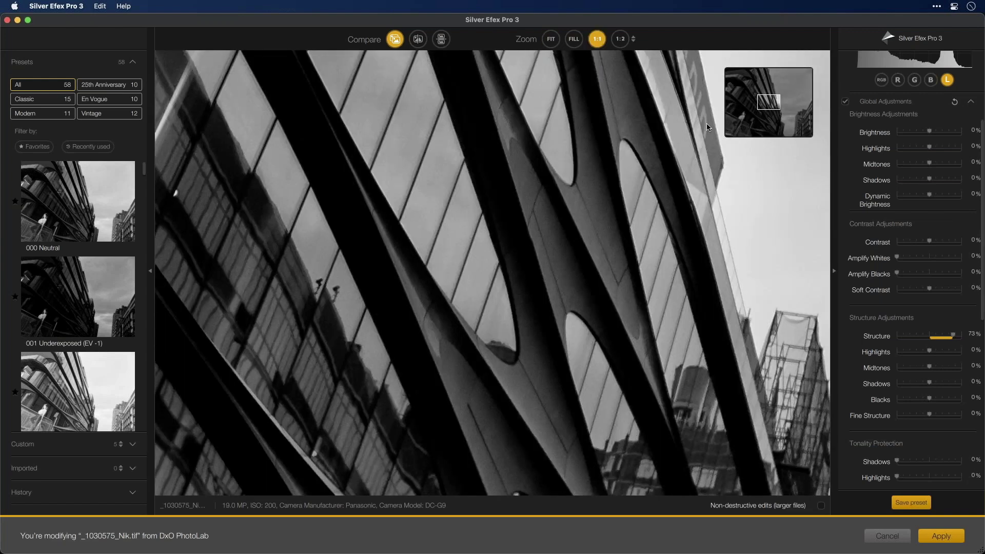
drag(761, 105, 736, 123)
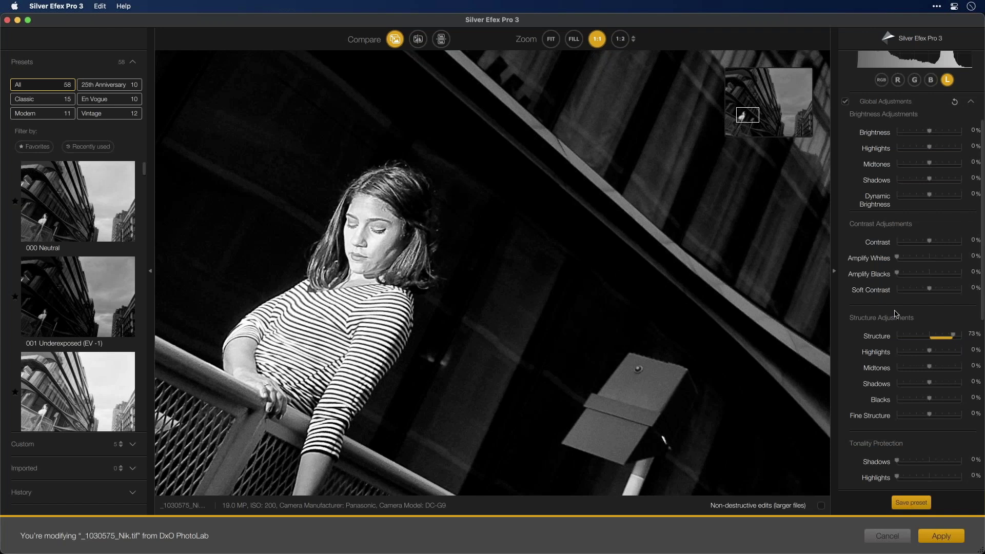
scroll(891, 316, down, 10)
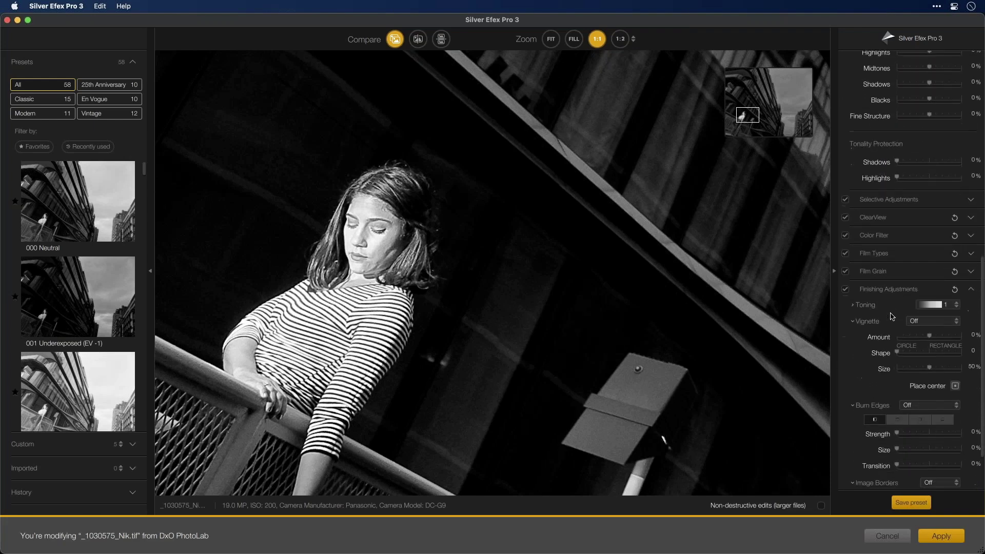
scroll(891, 316, up, 15)
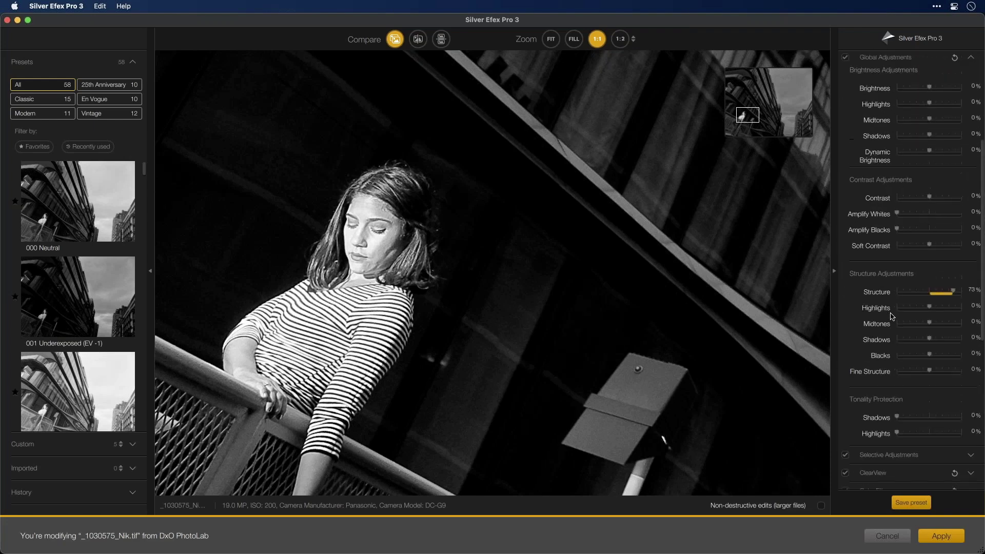
click(971, 250)
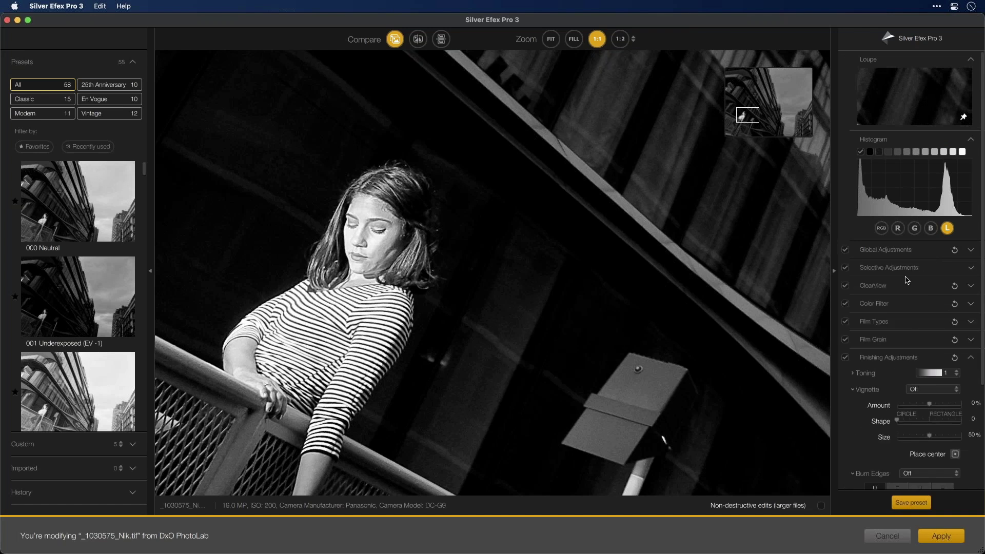
click(972, 359)
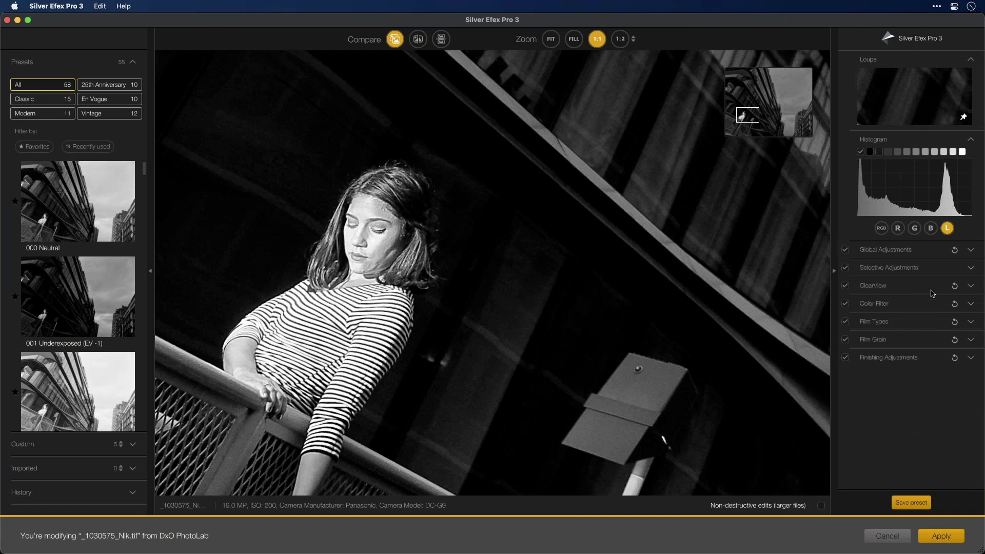
- Under Selective Adjustments, add a control point on the woman's cheek and reduce its area of influence to about 10%
click(971, 268)
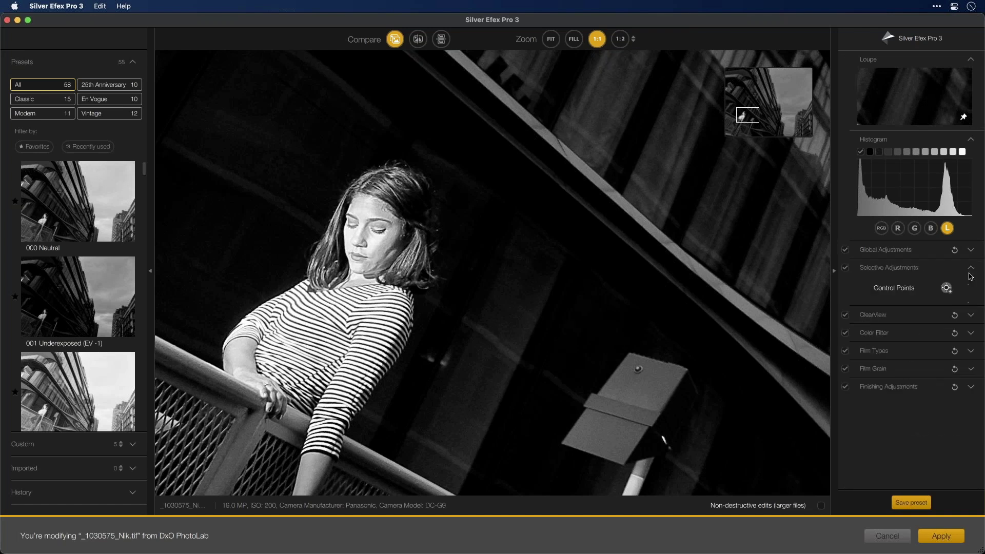
click(947, 288)
click(374, 241)
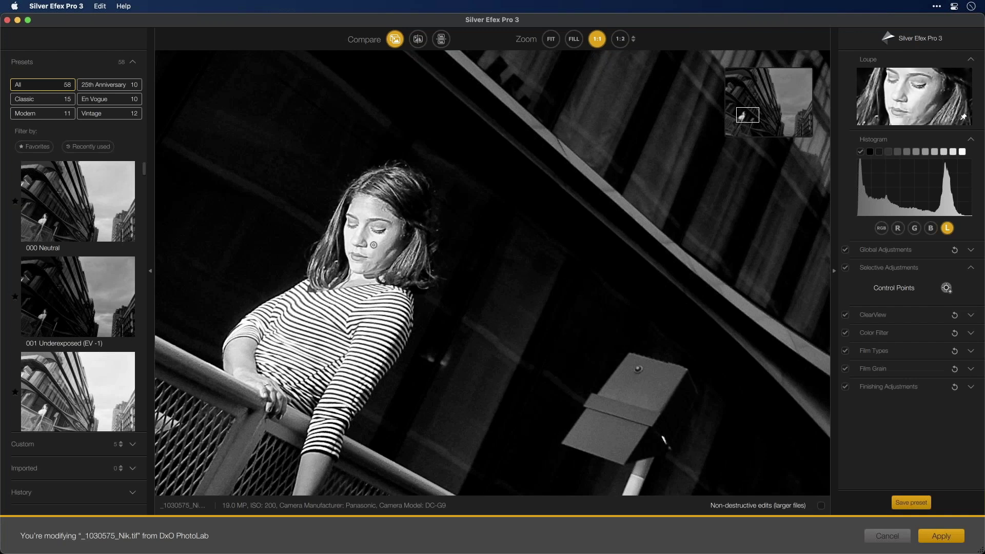
drag(695, 210, 538, 271)
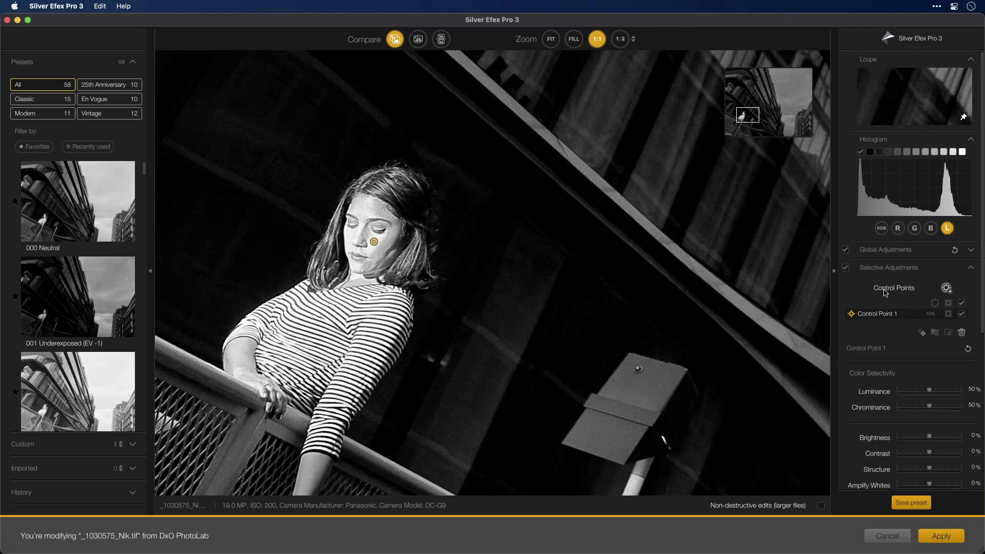
- Show the control point's mask and try its Luminance and Chrominance selectivity at 61% and 62%, then at 80% and 75%
scroll(886, 296, down, 2)
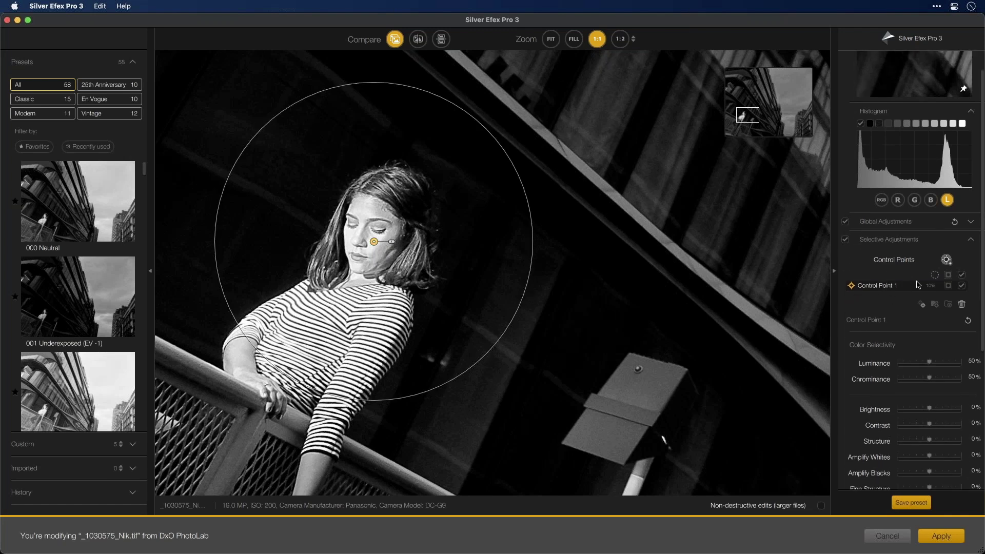
click(948, 286)
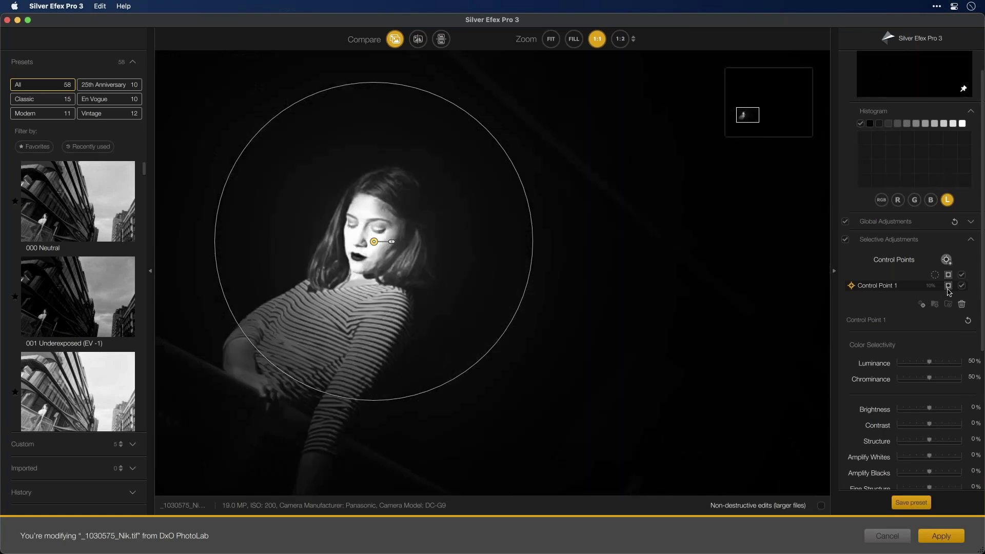
mouse_move(374, 242)
mouse_down()
mouse_move(414, 214)
mouse_move(406, 198)
mouse_move(363, 310)
mouse_move(370, 359)
mouse_move(375, 252)
mouse_move(421, 204)
mouse_move(389, 254)
mouse_move(376, 247)
mouse_up()
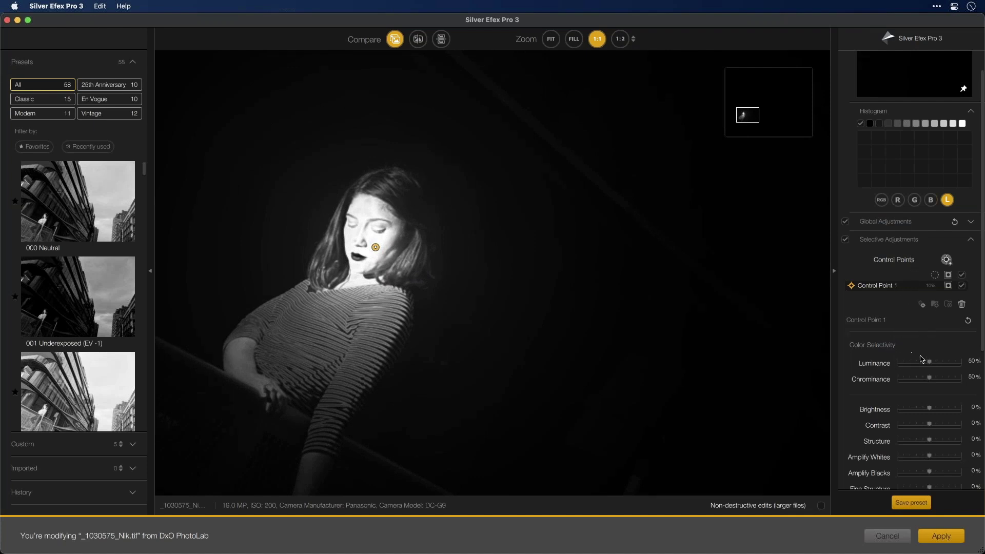
mouse_move(931, 363)
mouse_down()
mouse_move(947, 380)
mouse_move(918, 381)
mouse_move(924, 366)
mouse_move(937, 380)
mouse_up()
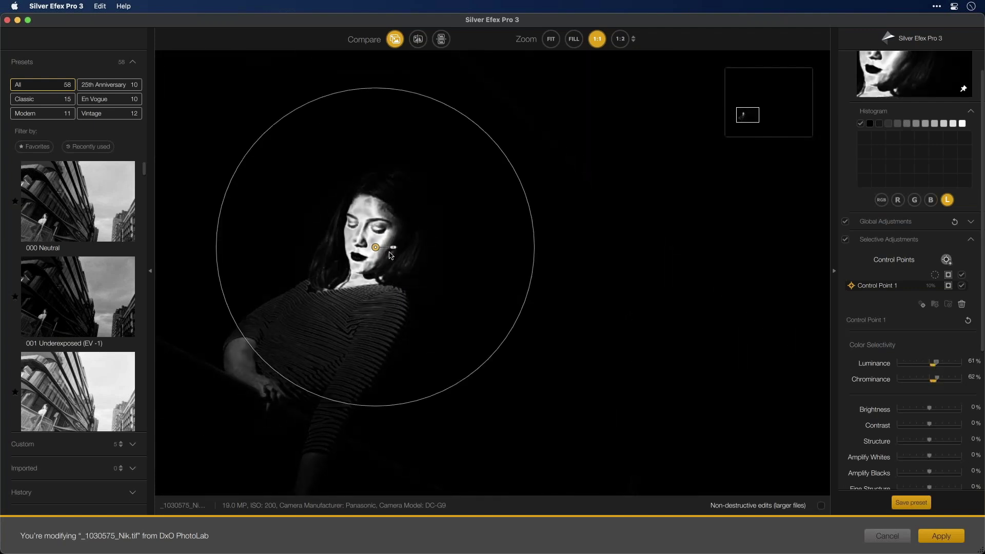
drag(376, 247, 376, 243)
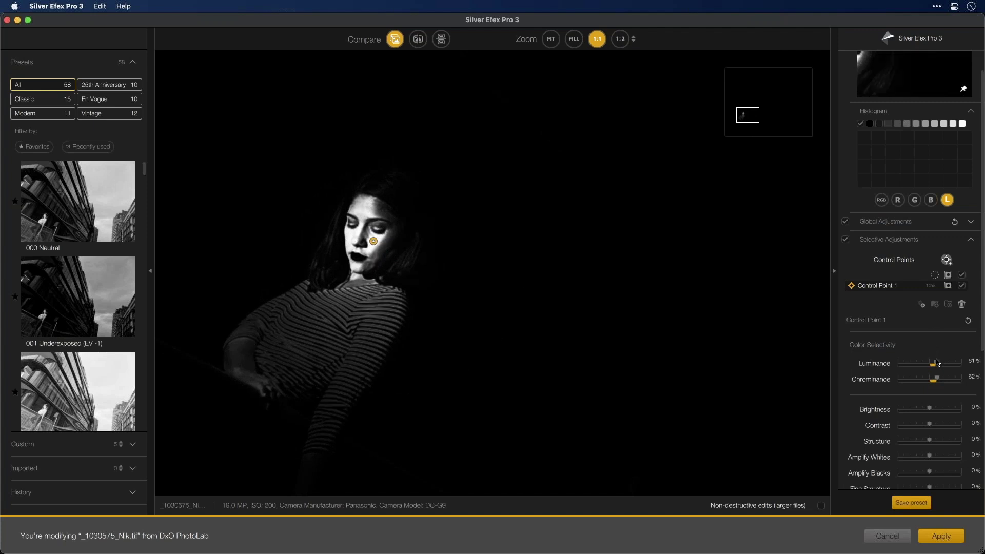
mouse_move(936, 364)
mouse_down()
mouse_move(947, 364)
mouse_move(946, 380)
mouse_up()
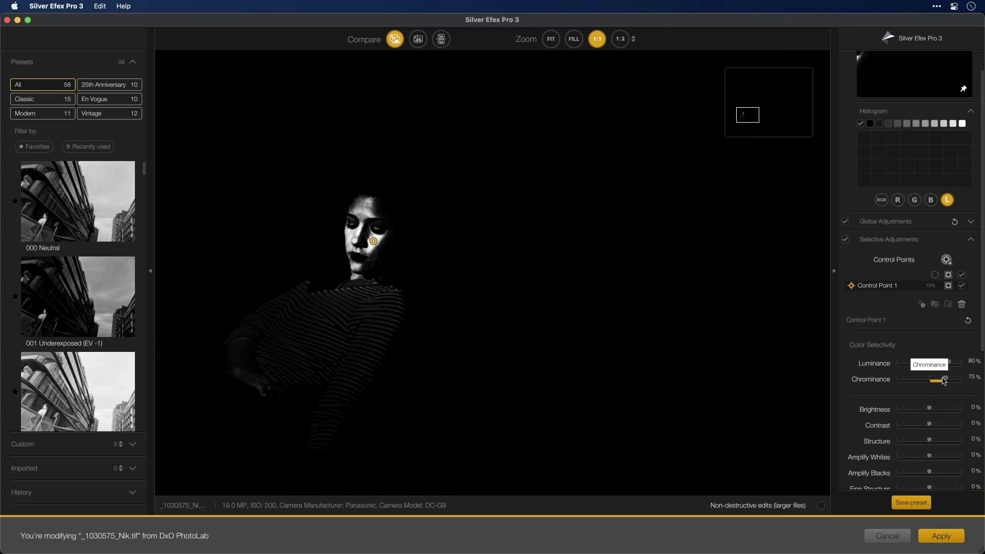
- Set the control point's Luminance and Chrominance selectivity to 0%, shrink its circle around the woman's head, and hide the mask
drag(942, 381, 883, 368)
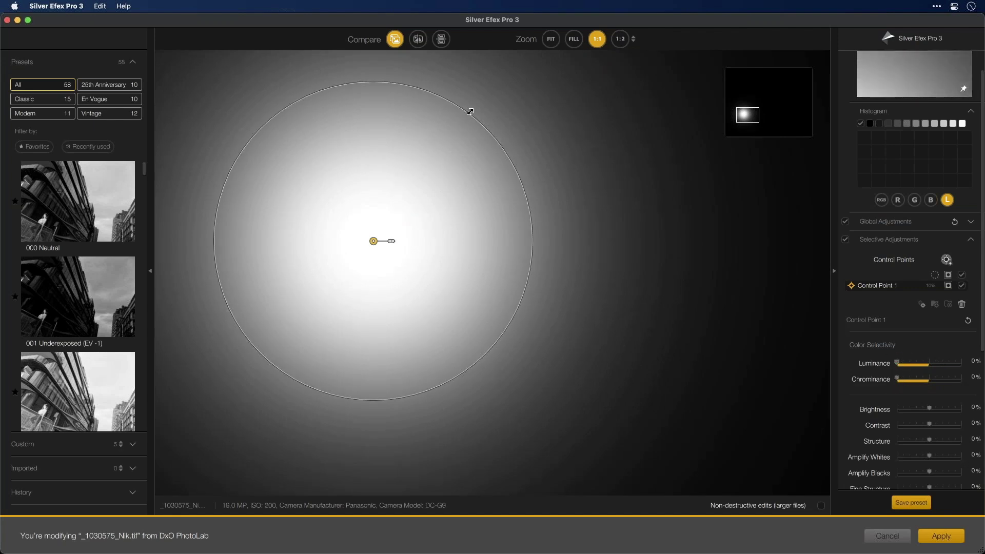
drag(468, 110, 409, 165)
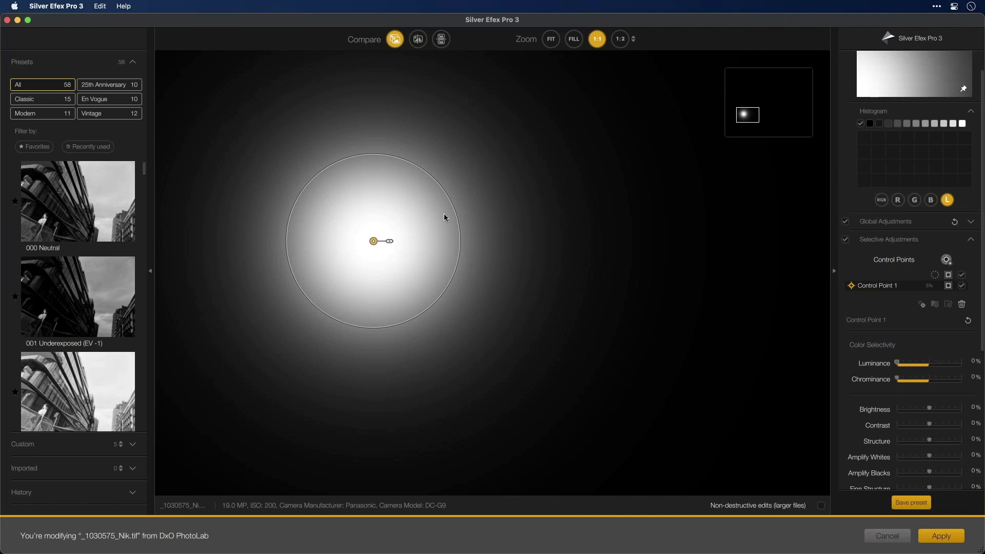
click(949, 285)
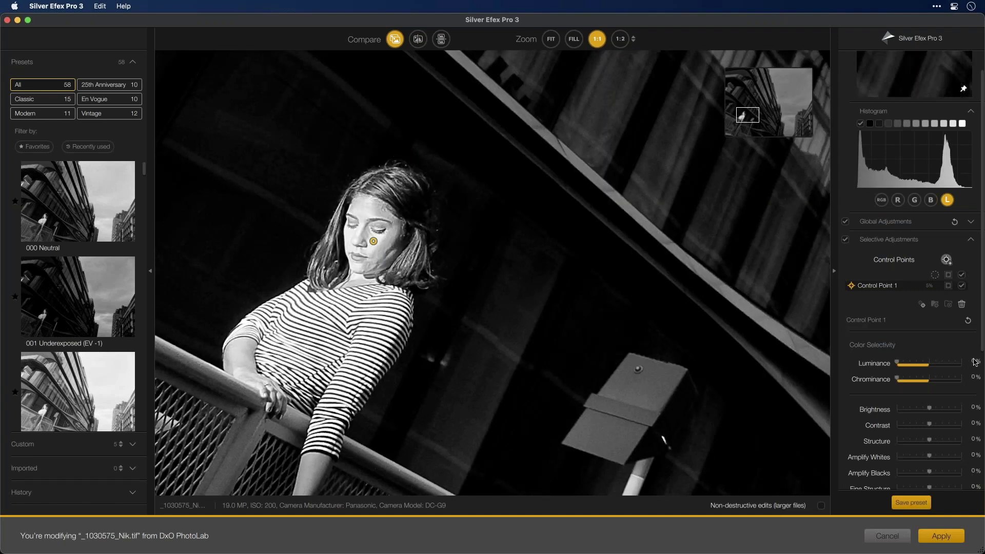
- Expand Global Adjustments to check the overall Structure, and set the Structure of the woman's face control point to -73%
scroll(935, 365, down, 5)
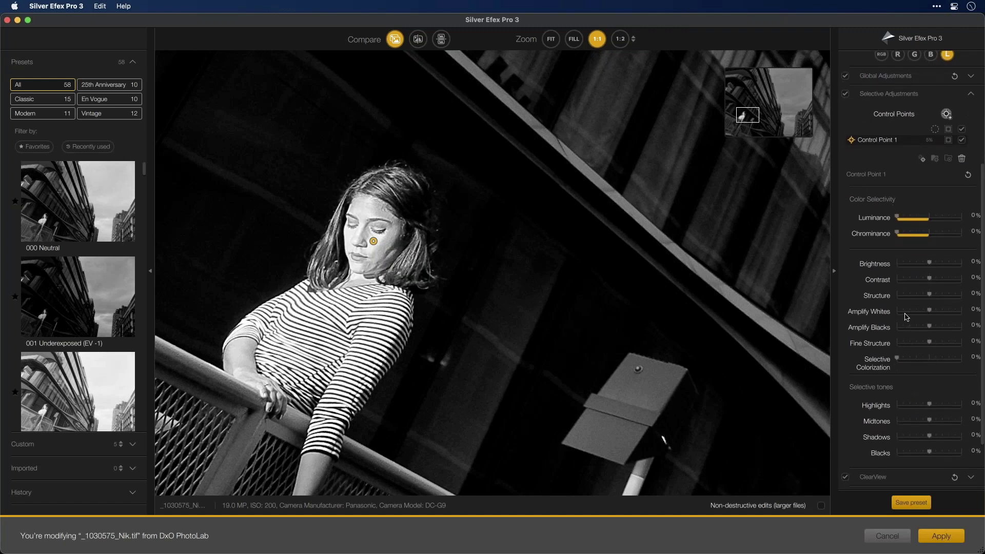
scroll(906, 343, down, 1)
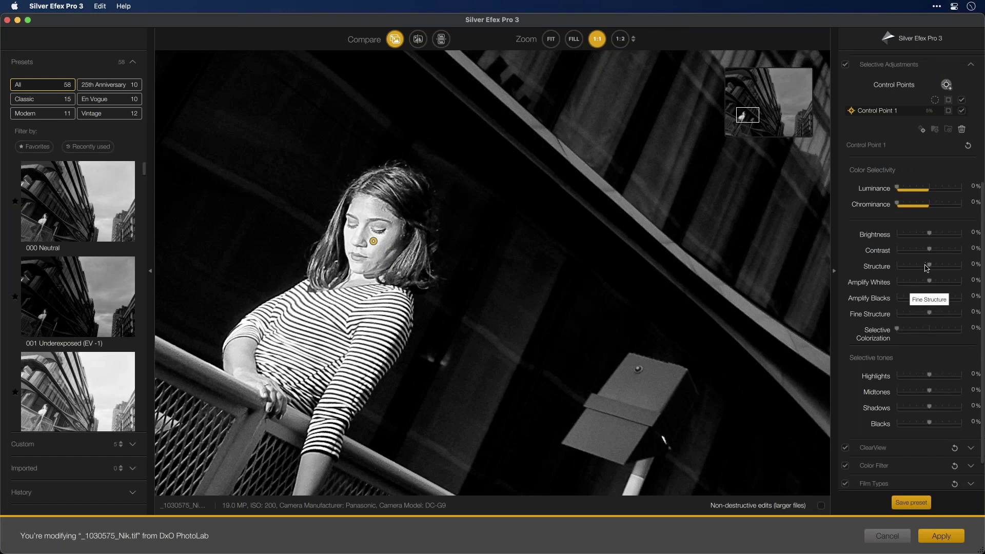
scroll(927, 267, up, 5)
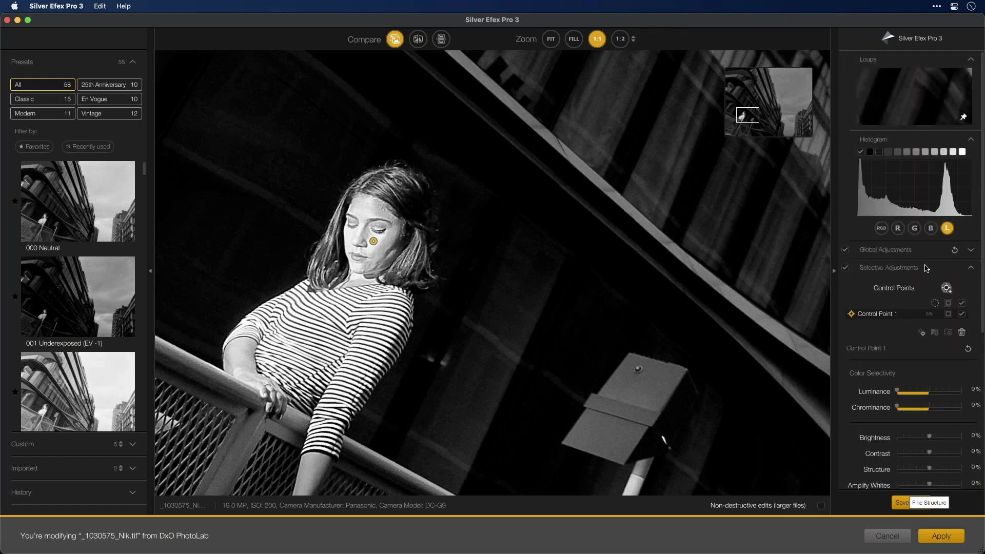
click(971, 251)
scroll(932, 288, down, 5)
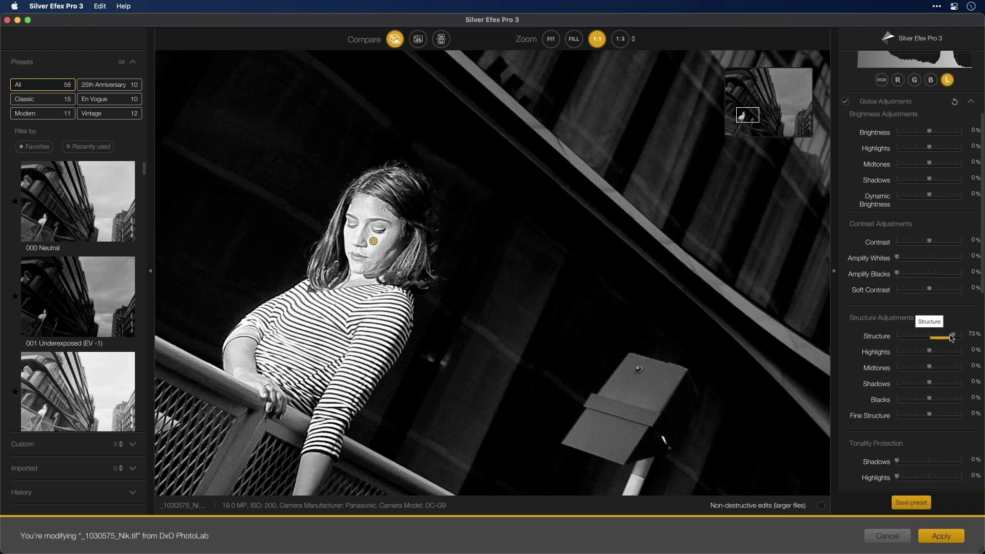
mouse_move(376, 245)
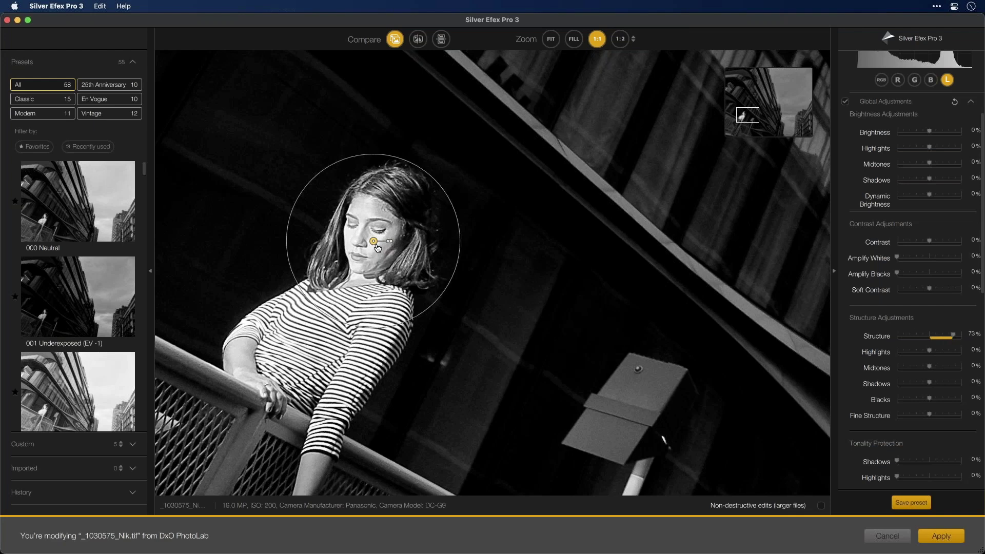
scroll(895, 319, down, 8)
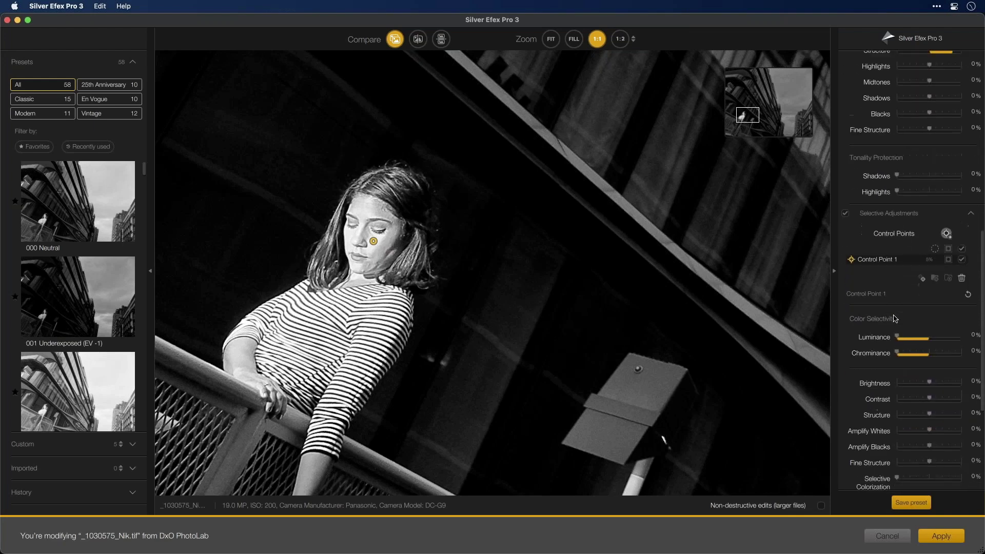
scroll(896, 318, down, 5)
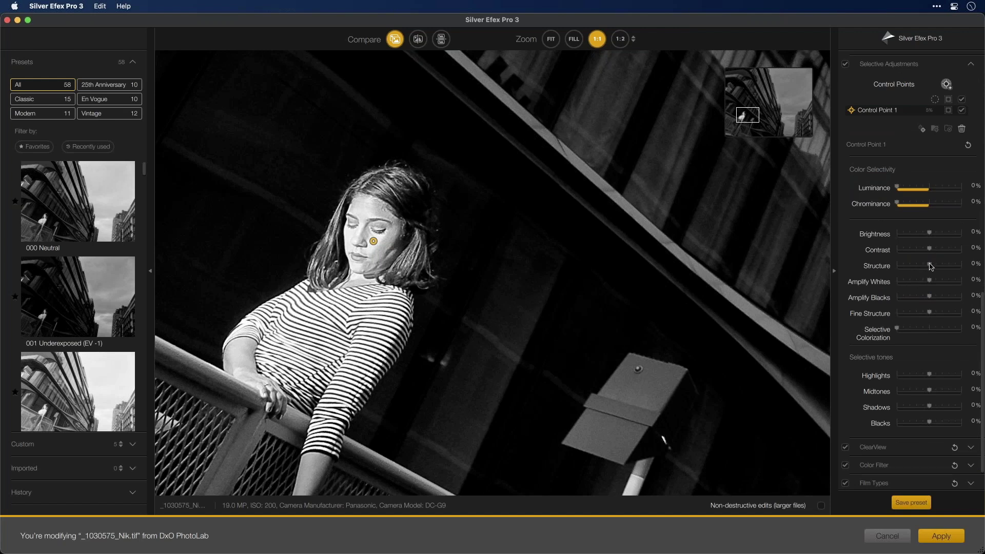
drag(929, 267, 906, 283)
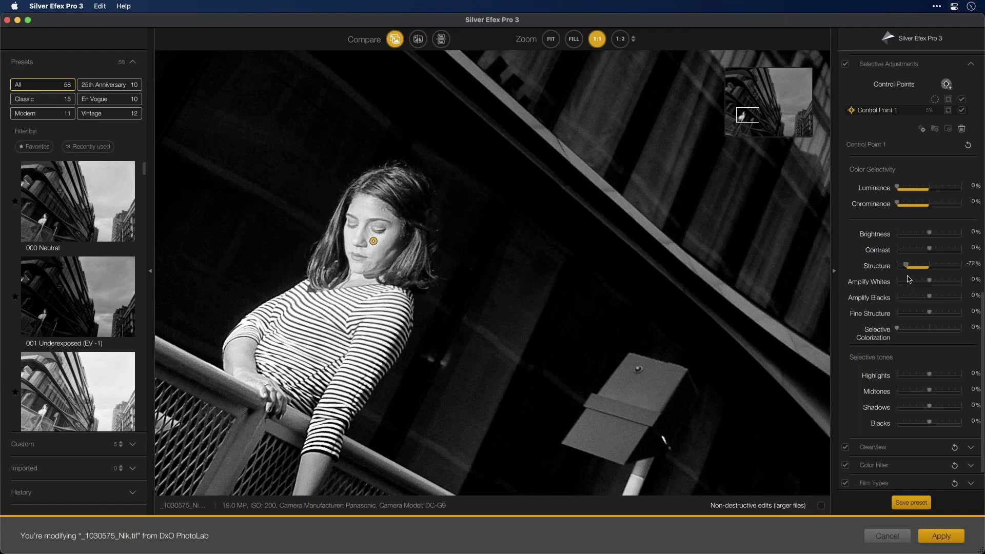
drag(907, 269, 905, 270)
- Compare the woman's face repeatedly with the unedited version to judge the softened structure
click(395, 45)
click(395, 44)
click(395, 45)
click(396, 44)
click(395, 45)
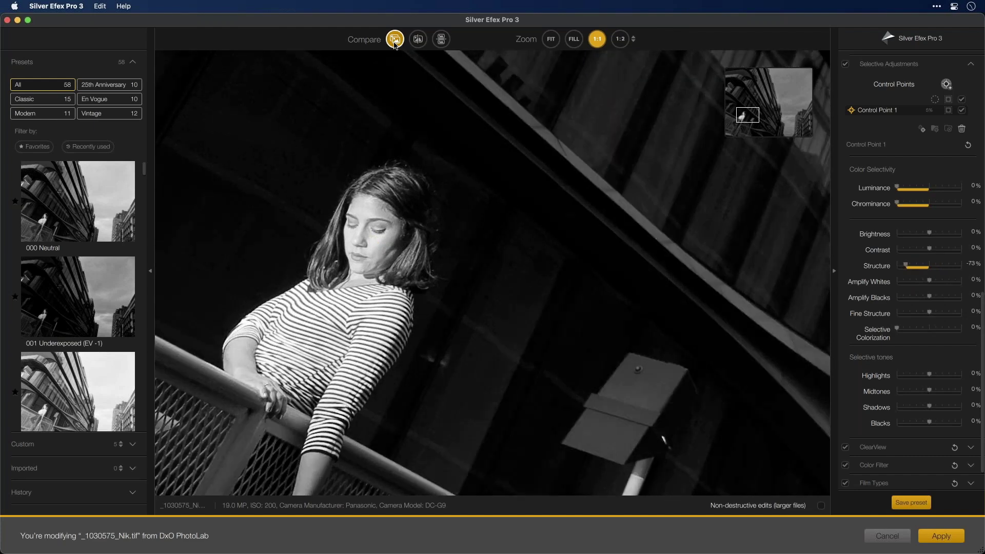
click(395, 45)
click(395, 44)
click(395, 44)
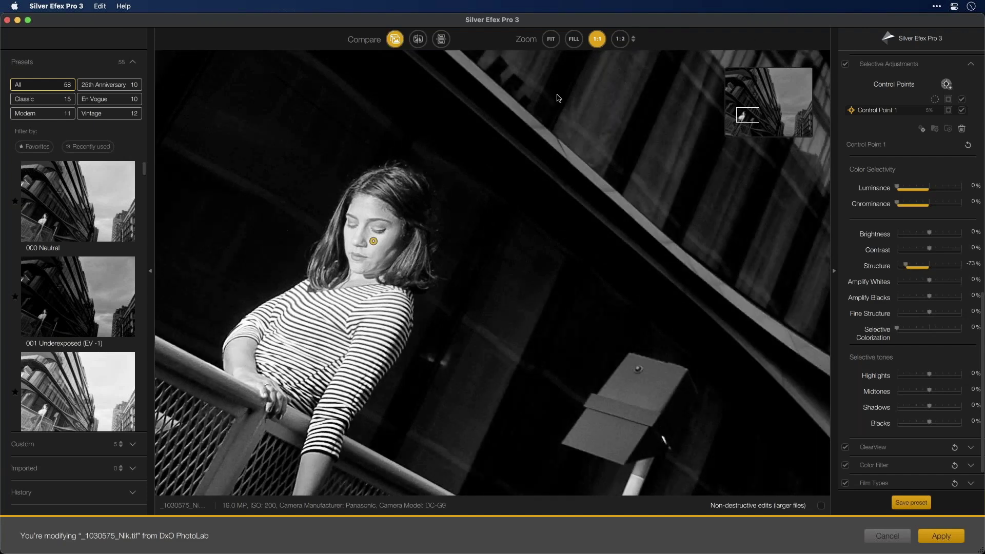
click(395, 41)
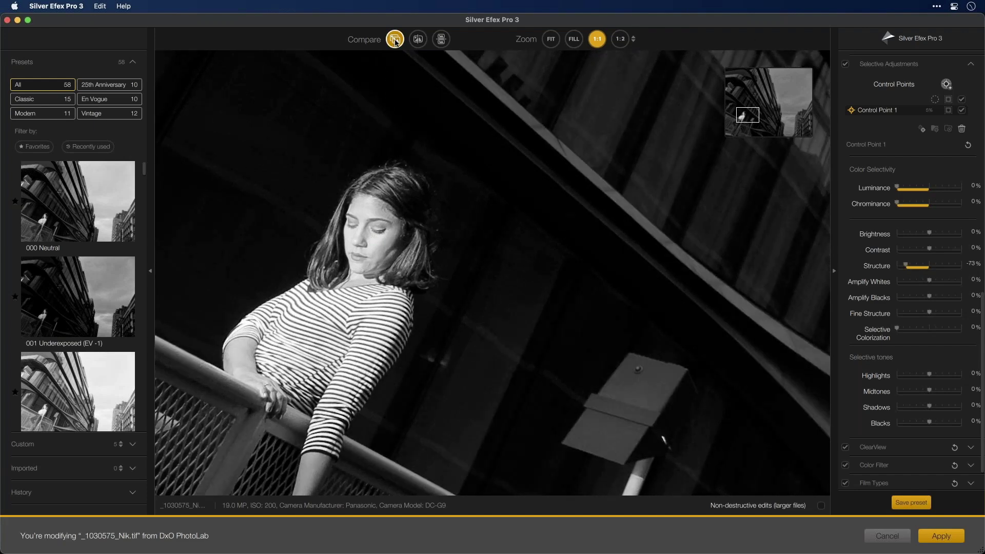
click(395, 41)
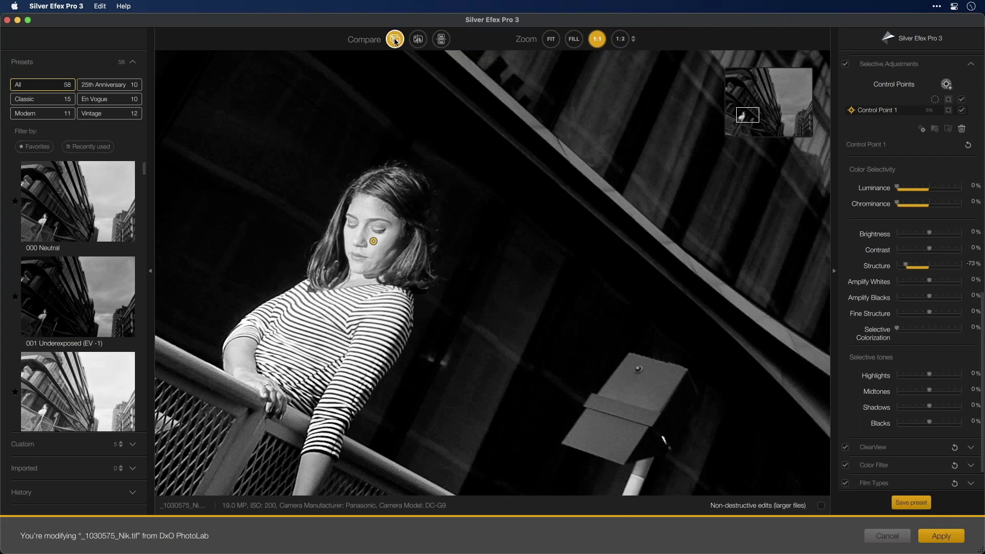
- Fit the whole photo in view and set the global Brightness to -4%
click(550, 39)
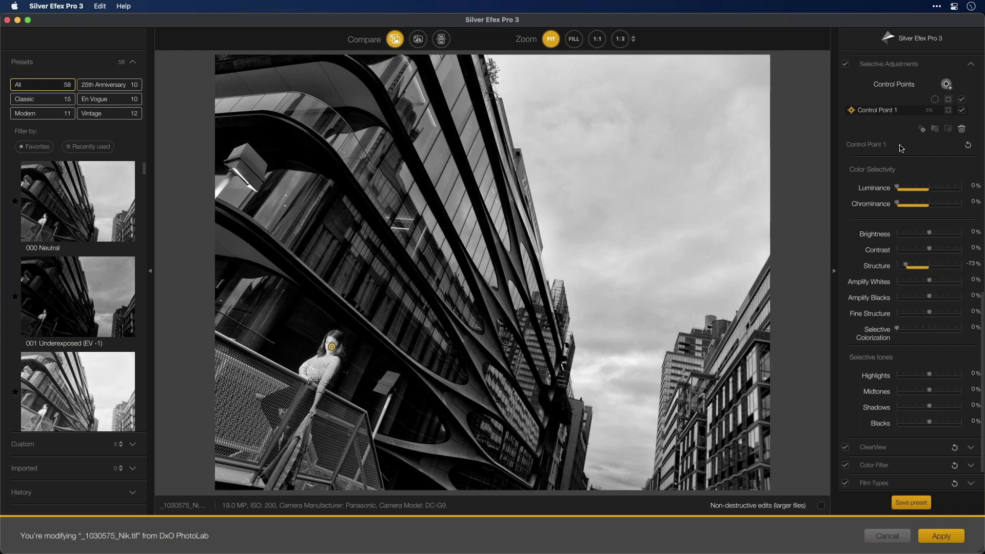
scroll(907, 159, up, 5)
scroll(907, 159, up, 10)
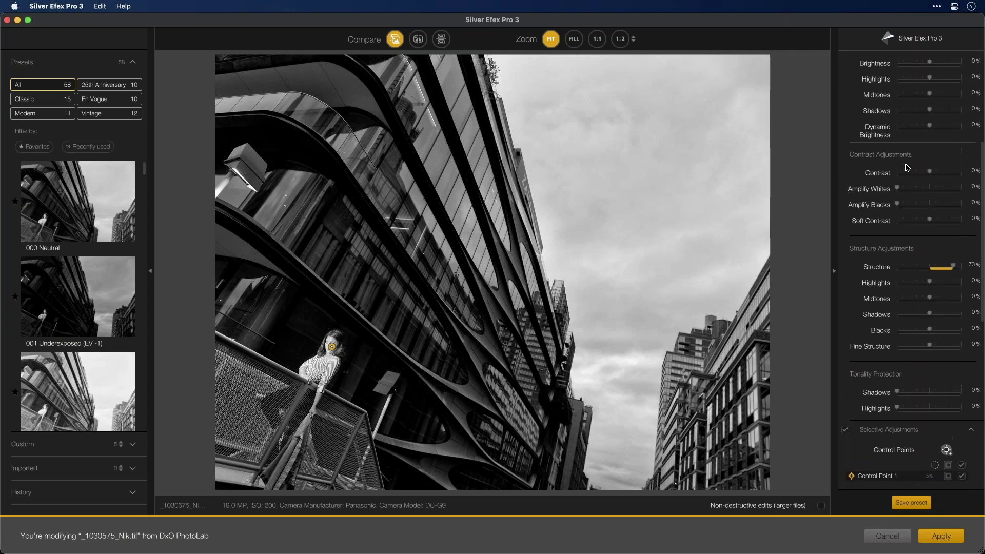
scroll(907, 167, up, 2)
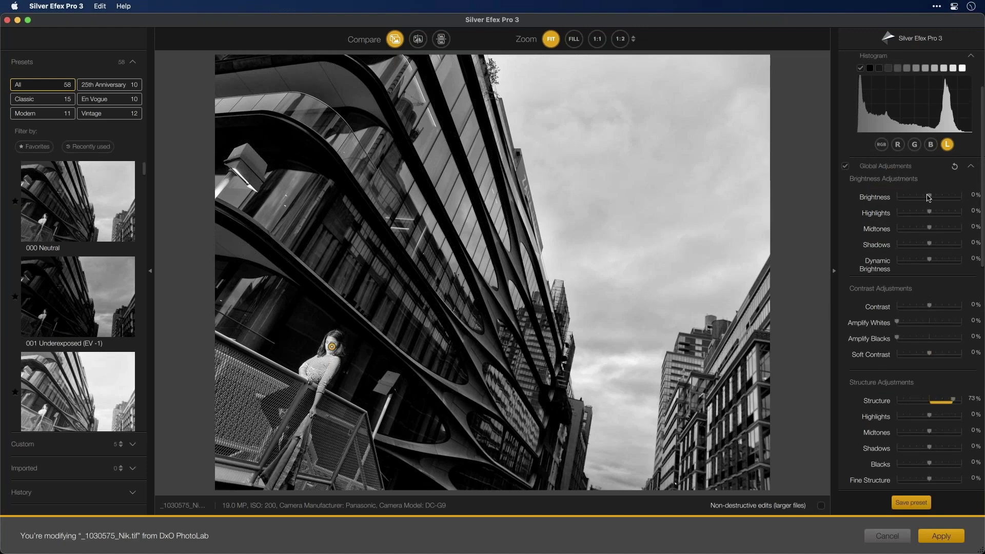
drag(927, 200, 926, 202)
mouse_move(341, 348)
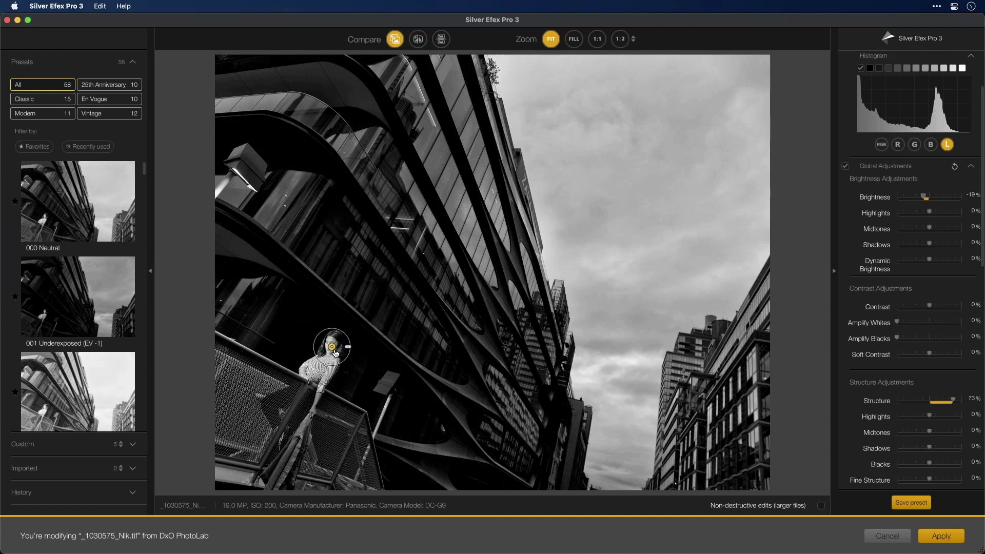
drag(924, 197, 928, 198)
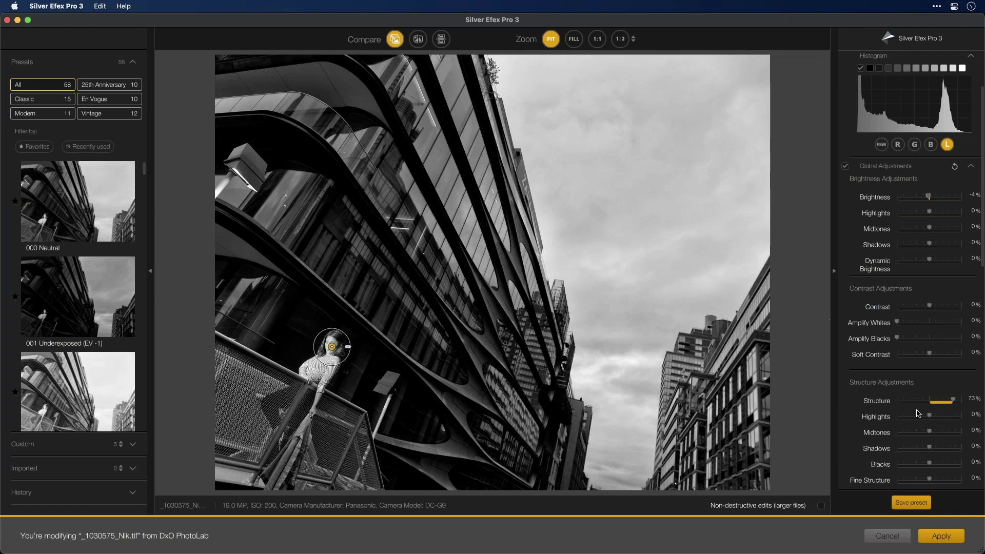
- Add a second control point in the upper sky and enlarge its circle across the clouds
scroll(935, 312, down, 5)
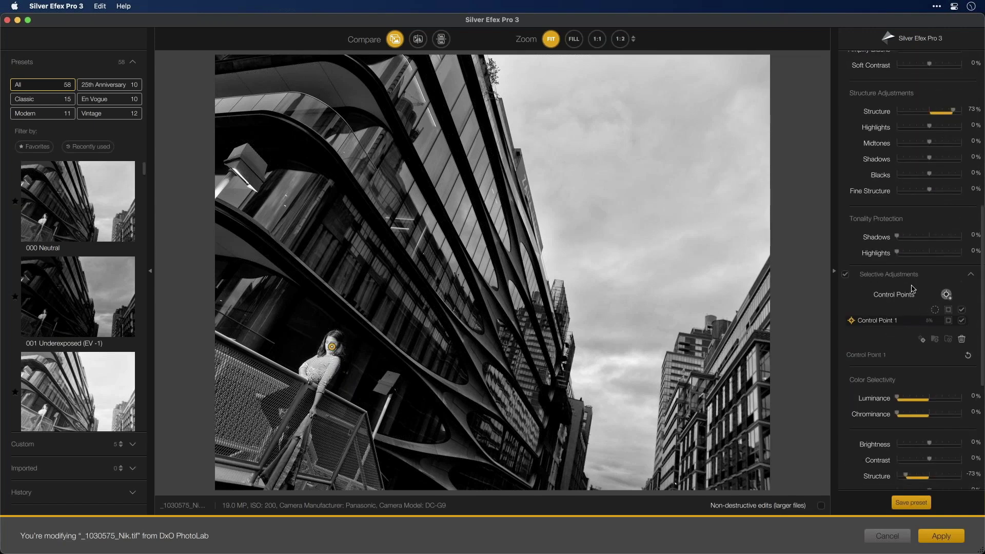
click(946, 294)
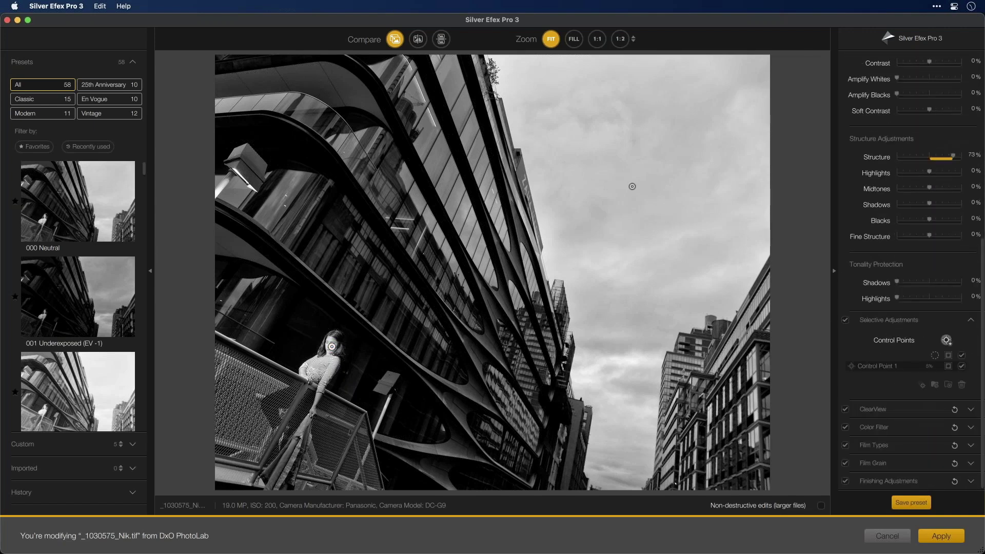
click(632, 187)
drag(675, 243, 760, 354)
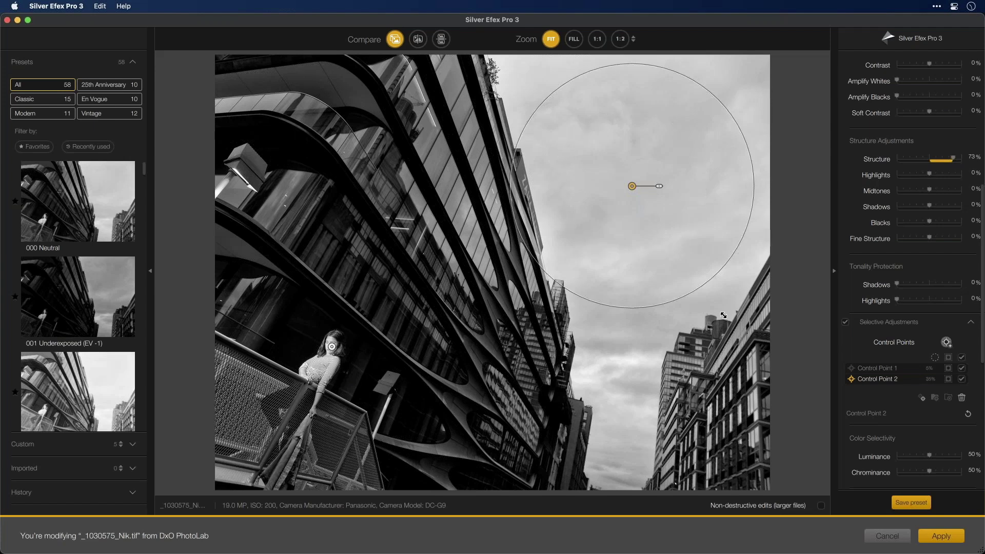
- Show the sky control point's mask, widen its circle to 78%, and reset its Luminance selectivity to 50% after trying 78%
scroll(925, 354, down, 2)
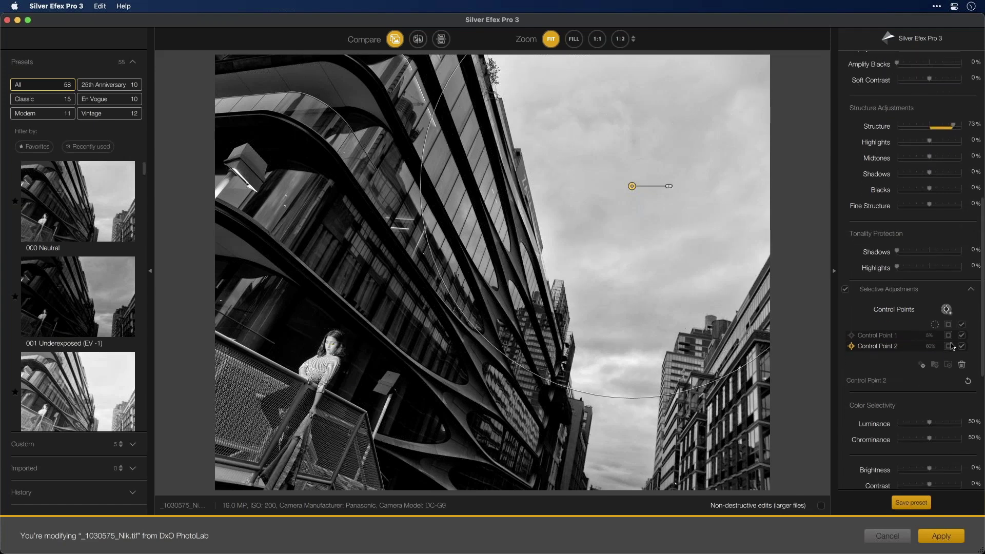
click(948, 346)
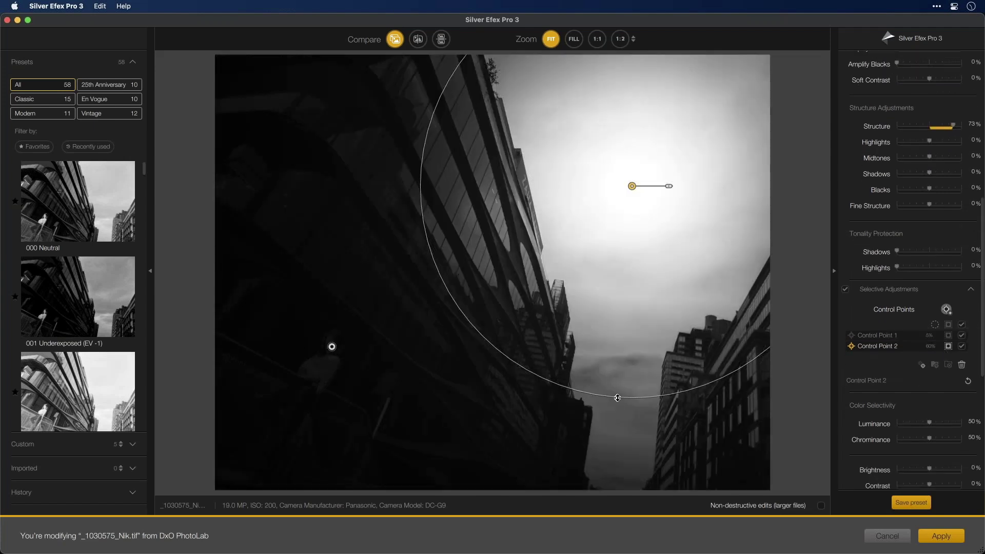
drag(615, 398, 615, 460)
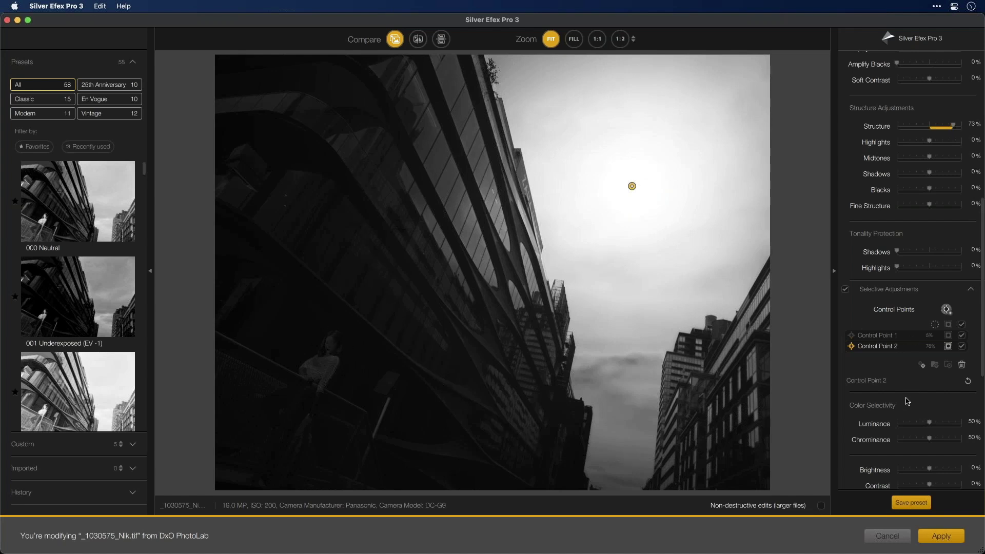
drag(929, 424, 949, 424)
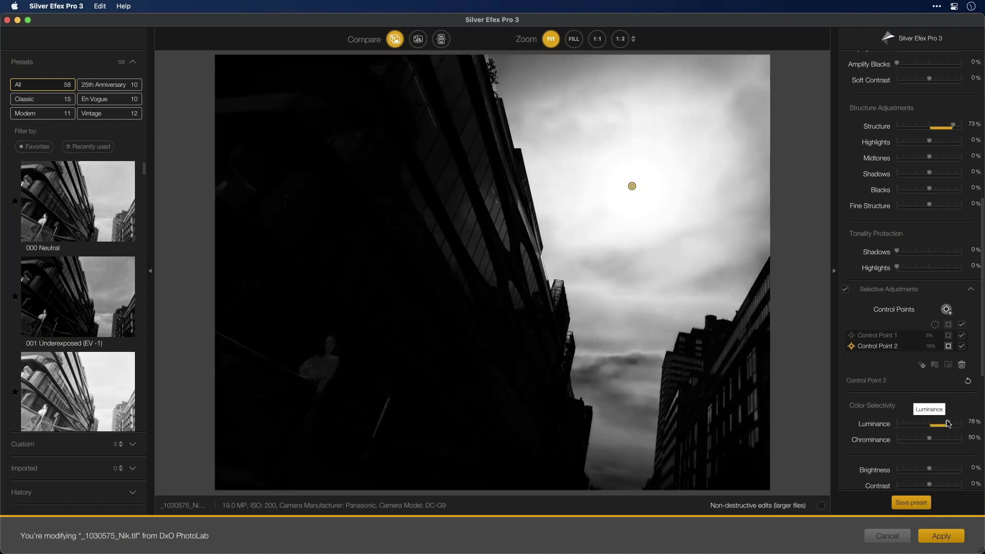
double_click(948, 423)
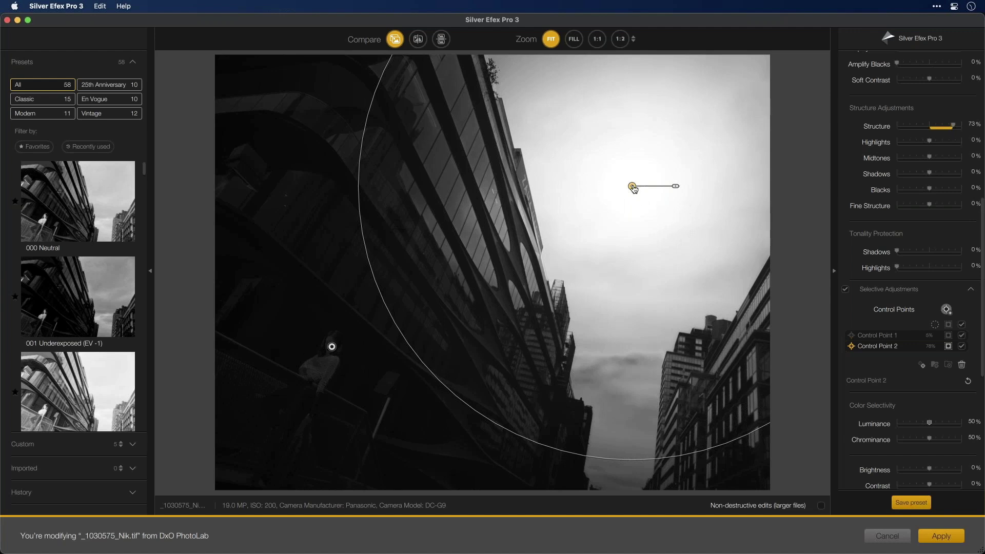
- Rename the sky control point to "clouds" and the control point on the woman to "face"
double_click(890, 352)
text(clouds)
key(Return)
click(877, 336)
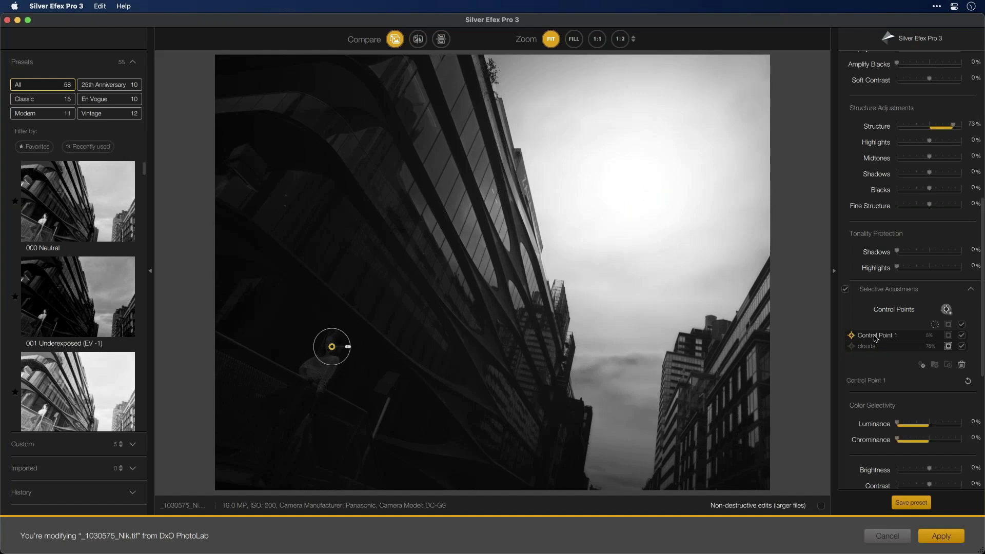
double_click(876, 336)
text(face)
key(Return)
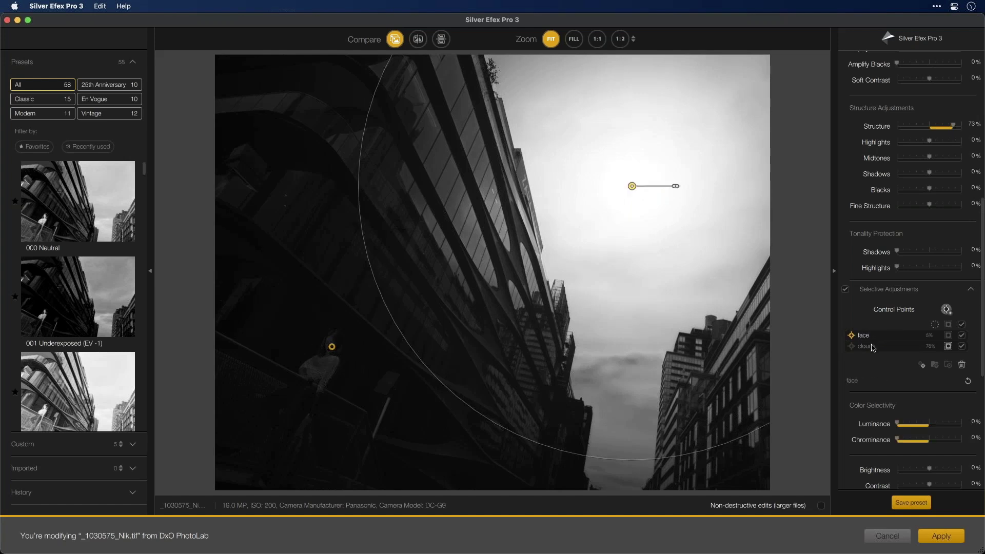
- Set the clouds control point's Structure to 100%, Amplify Whites to 47% and Amplify Blacks to 100%
click(873, 348)
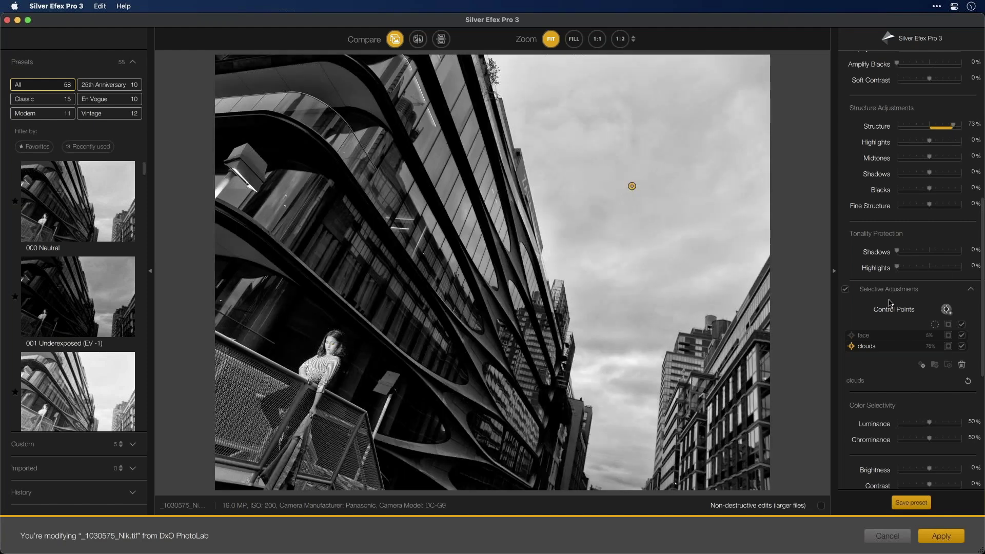
scroll(890, 303, down, 5)
scroll(890, 303, down, 8)
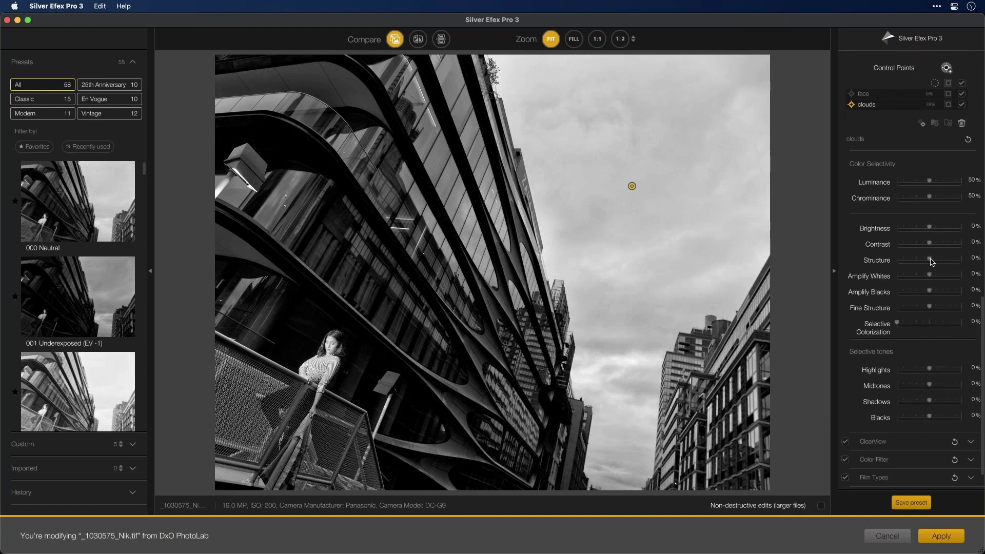
drag(930, 261, 966, 263)
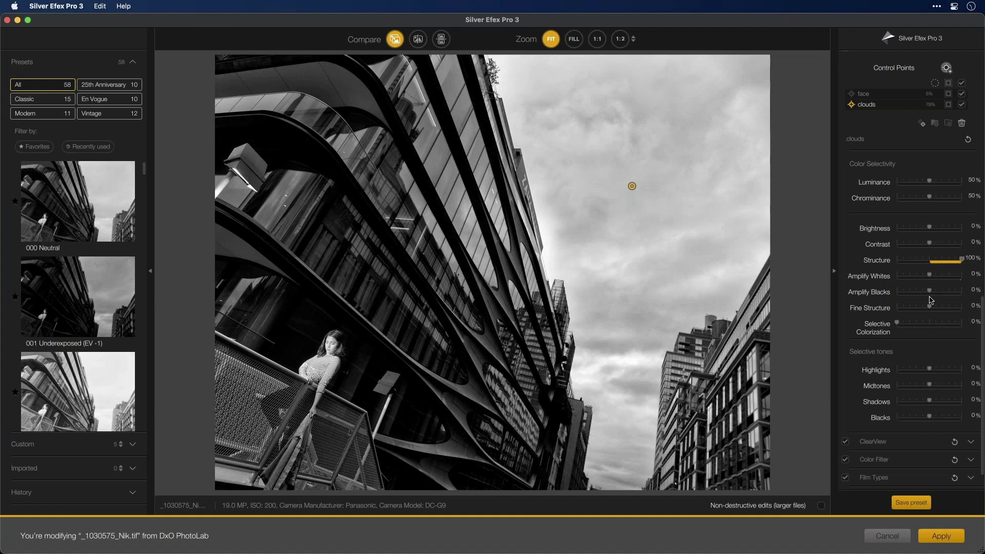
mouse_move(933, 293)
mouse_down()
mouse_move(962, 294)
mouse_move(945, 278)
mouse_up()
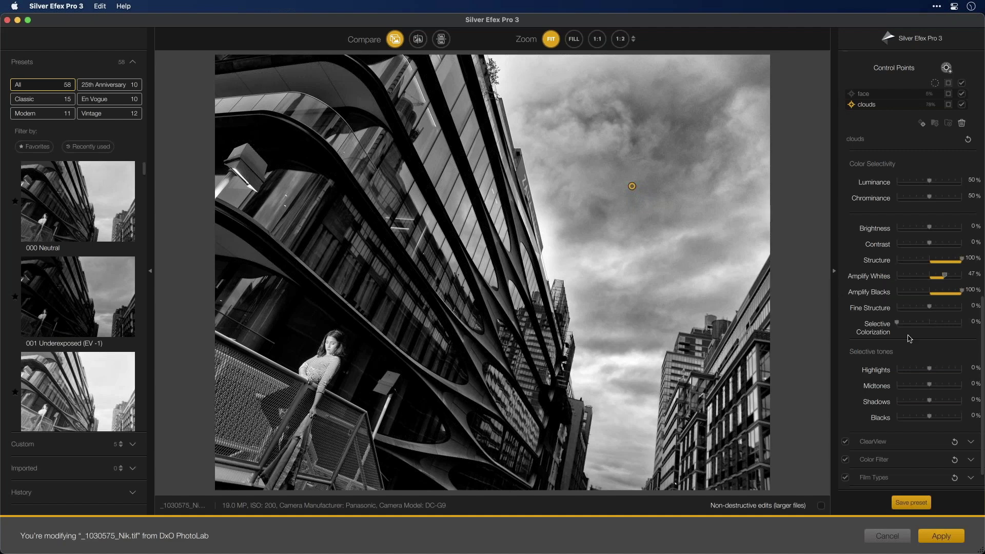
- In the Finishing Adjustments, darken the photo's edges with a vignette Amount of -20% and a Shape of 4
scroll(884, 389, down, 2)
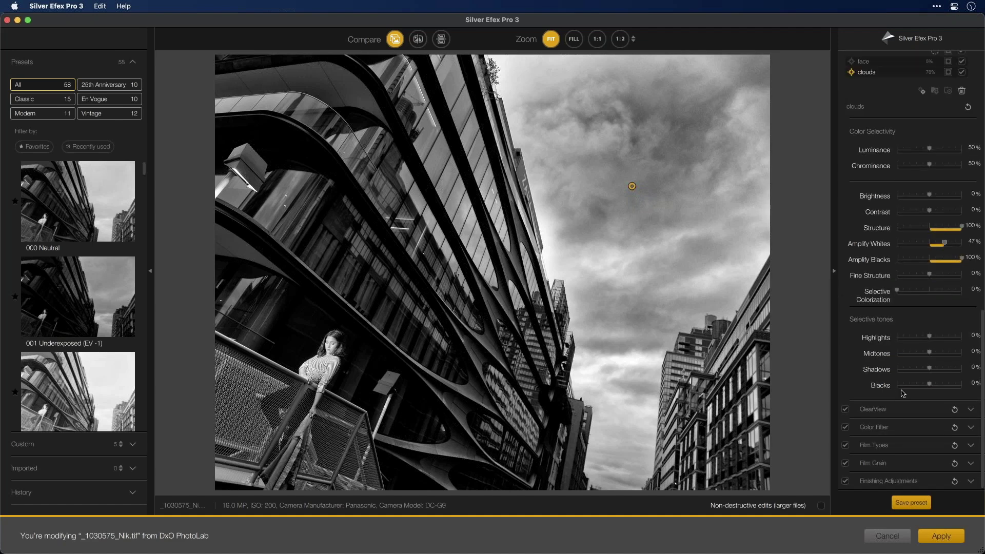
click(971, 483)
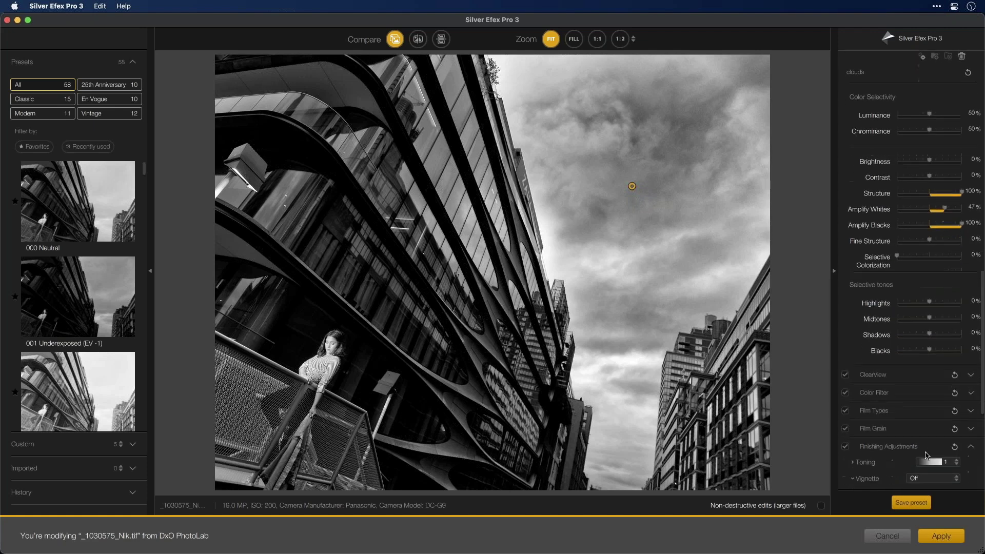
scroll(926, 457, down, 15)
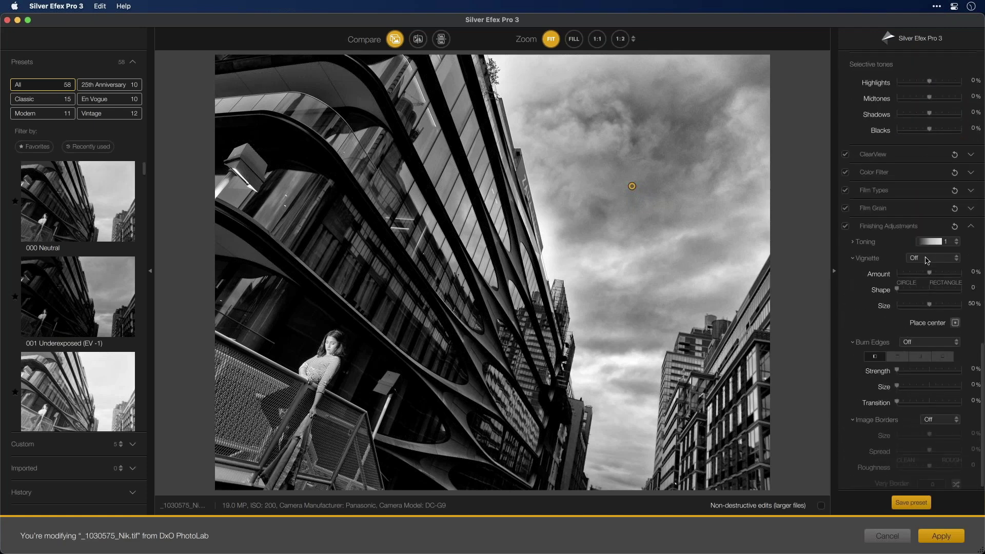
click(931, 258)
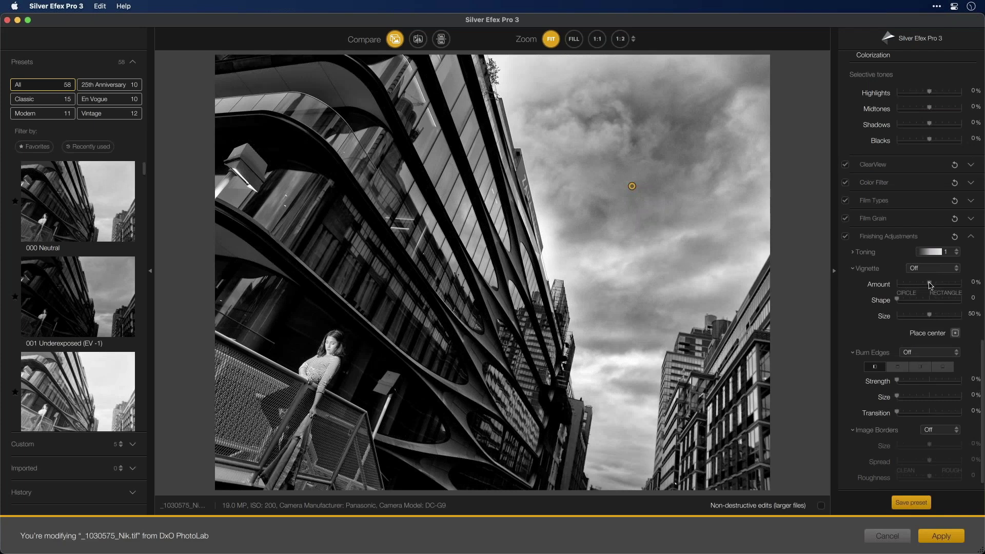
mouse_move(930, 285)
mouse_down()
mouse_move(918, 303)
mouse_move(899, 301)
mouse_move(925, 286)
mouse_up()
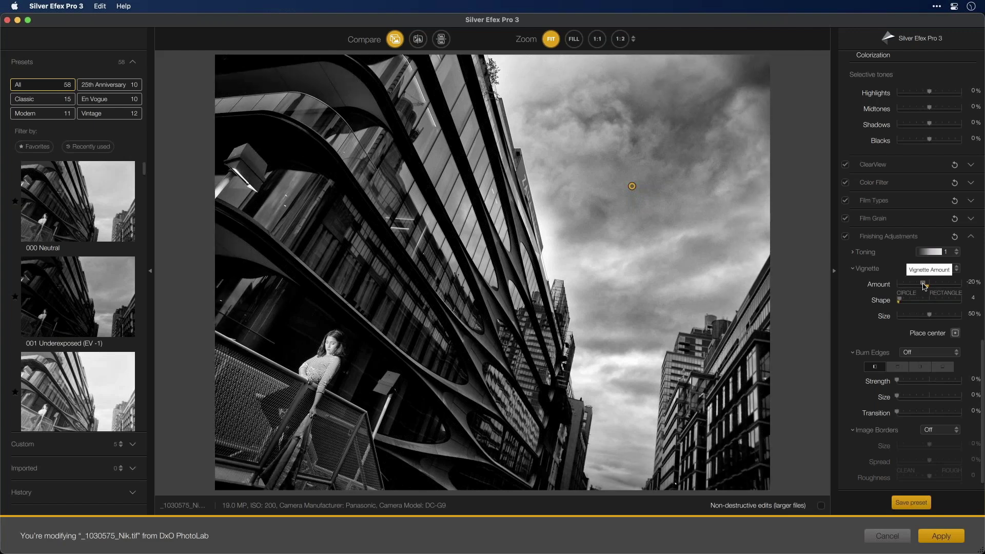
mouse_move(672, 185)
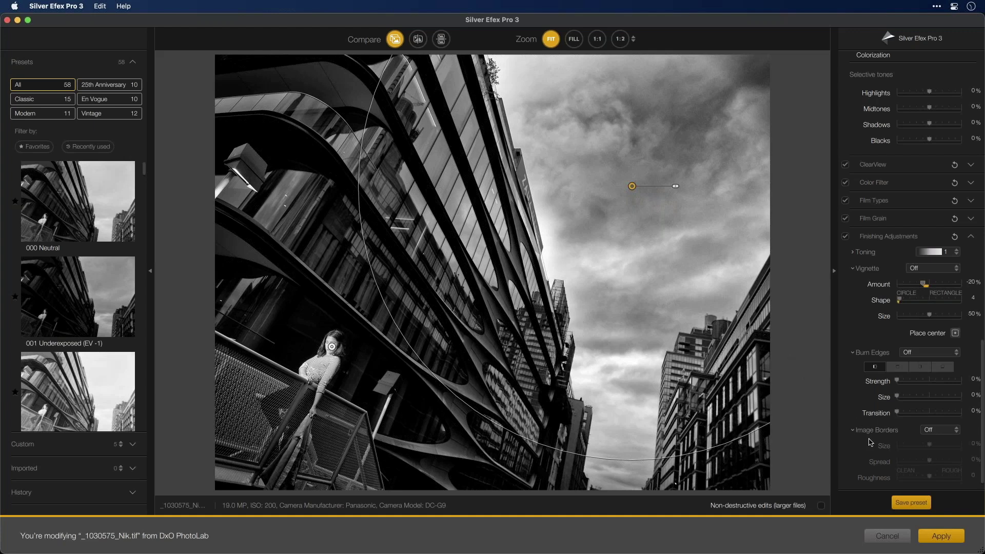
- Save the current look as a custom preset named "Photowalk NYC", with its control points included
click(911, 502)
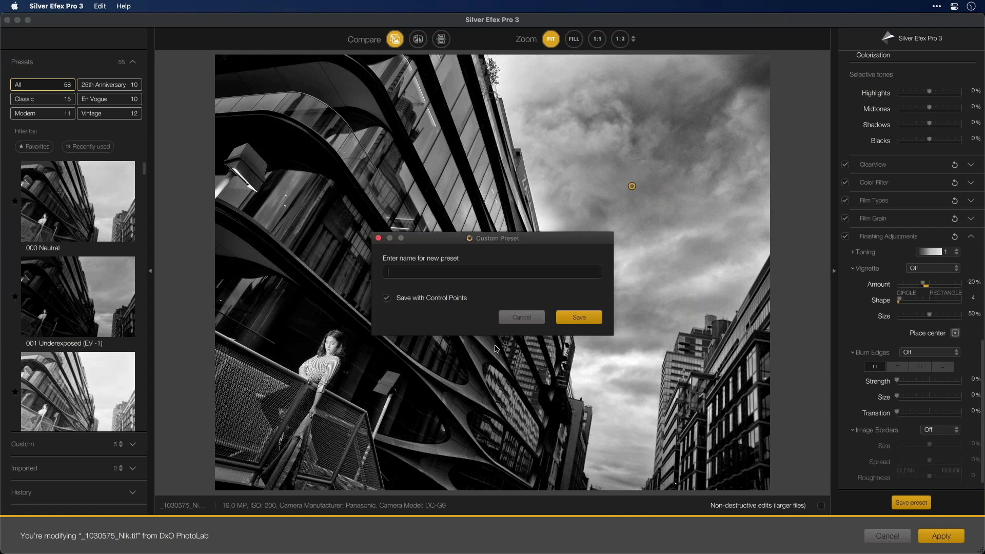
text(Photowalk NYC)
click(573, 322)
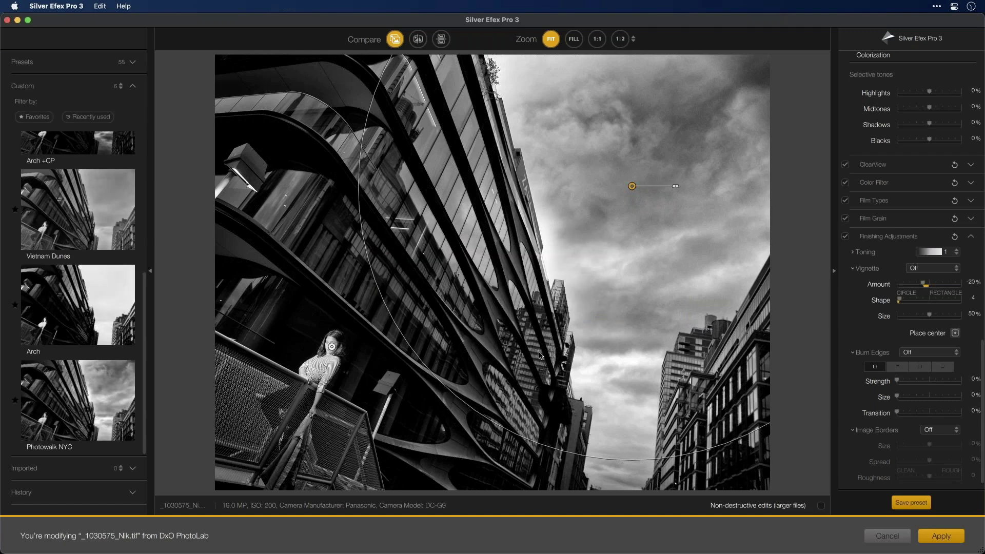
- Apply the black-and-white edits to return to DxO PhotoLab and select the photo _1042346.RW2
click(941, 536)
mouse_move(95, 277)
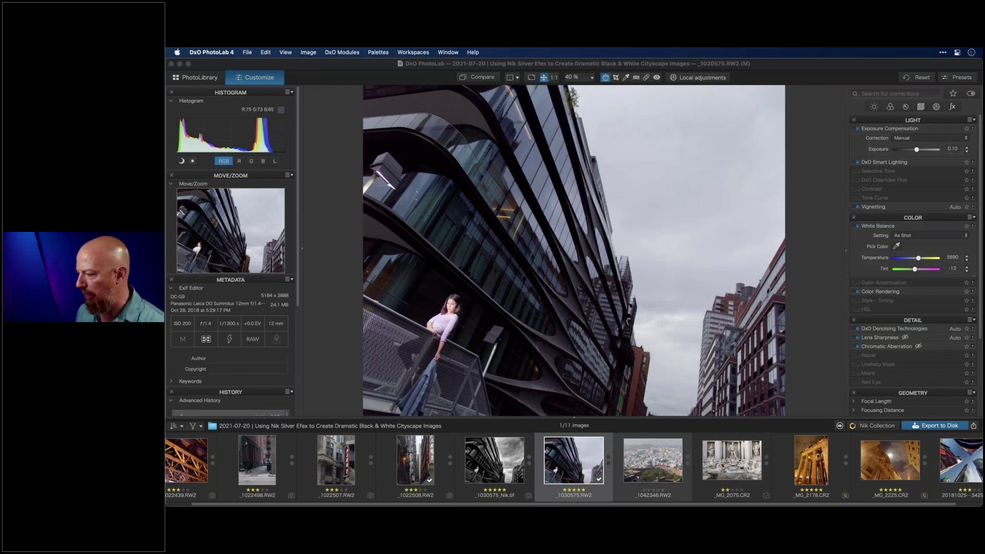
click(661, 458)
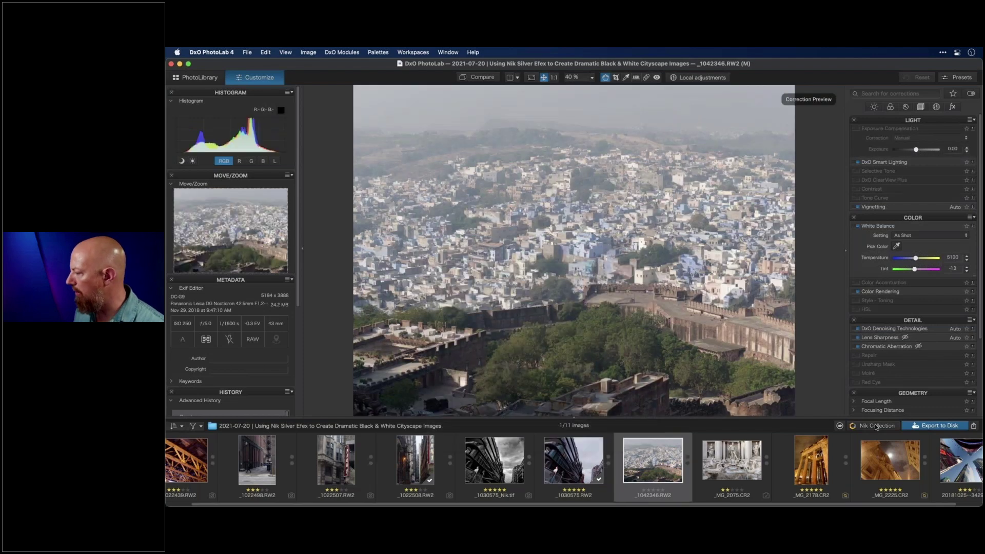
click(875, 425)
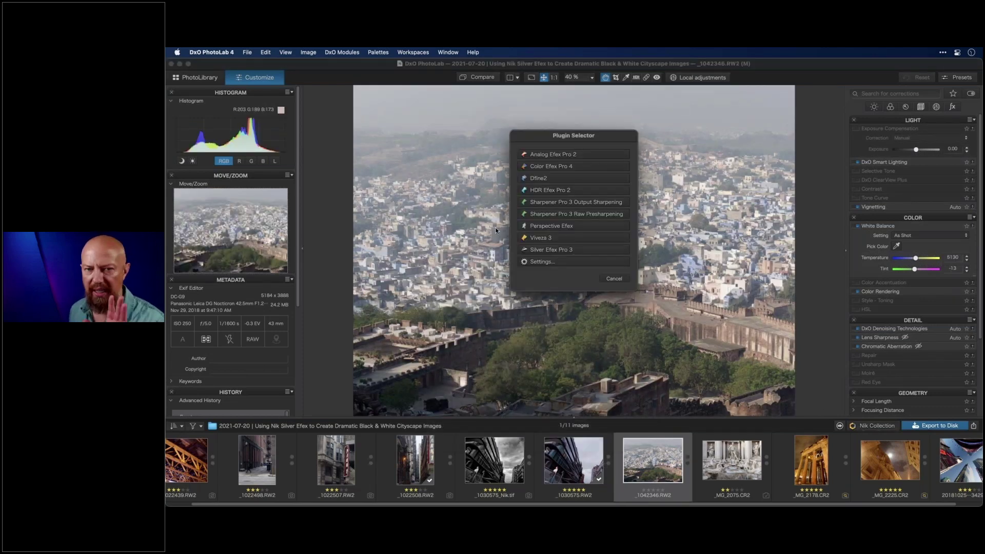
click(554, 249)
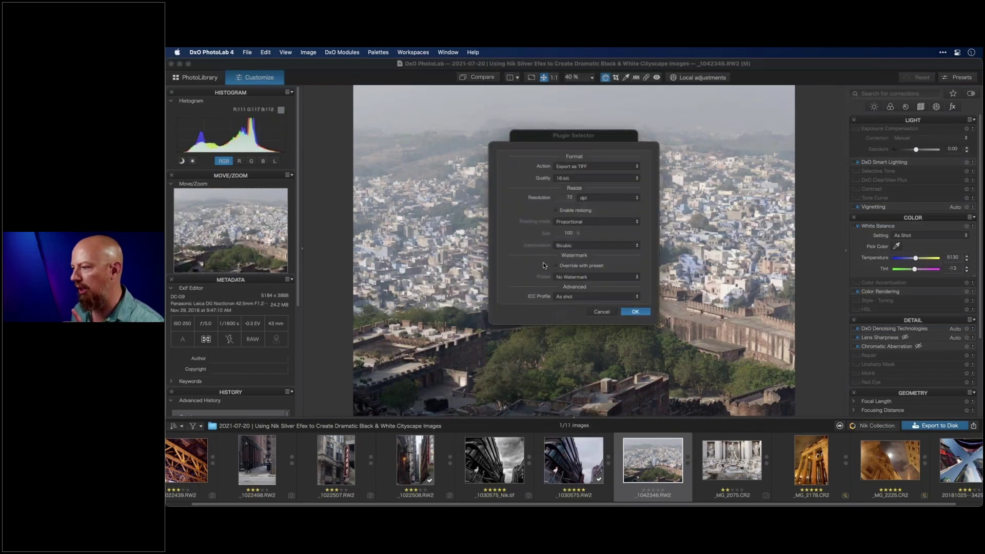
double_click(567, 197)
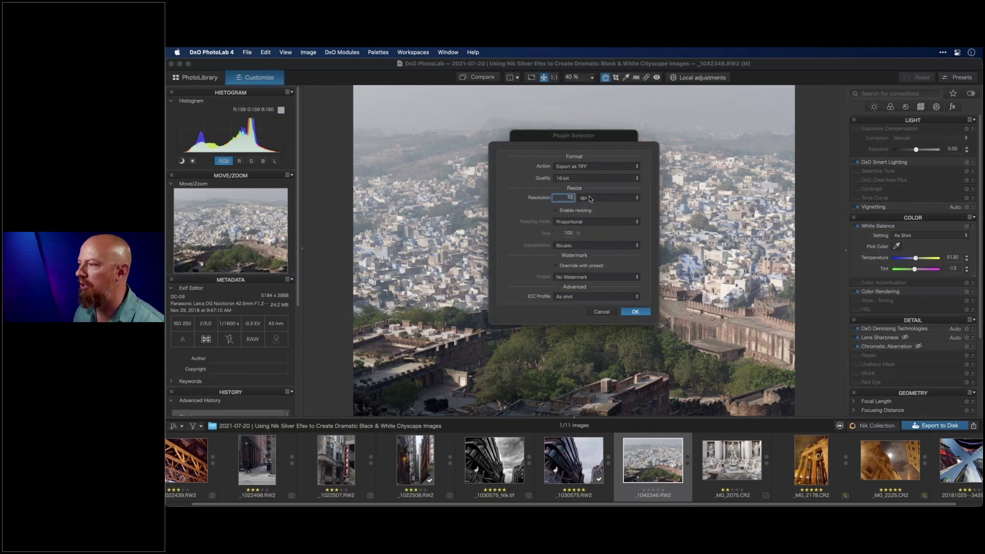
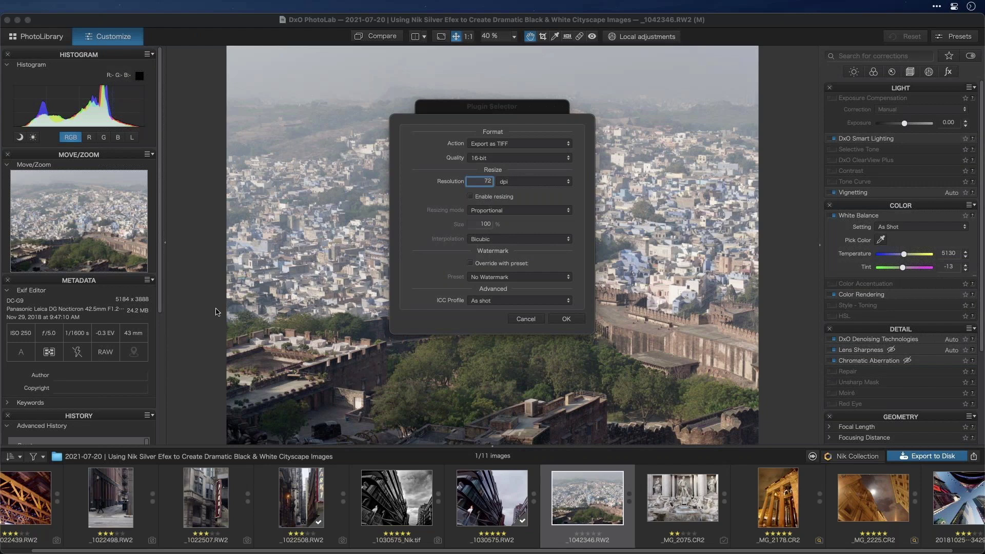
click(519, 318)
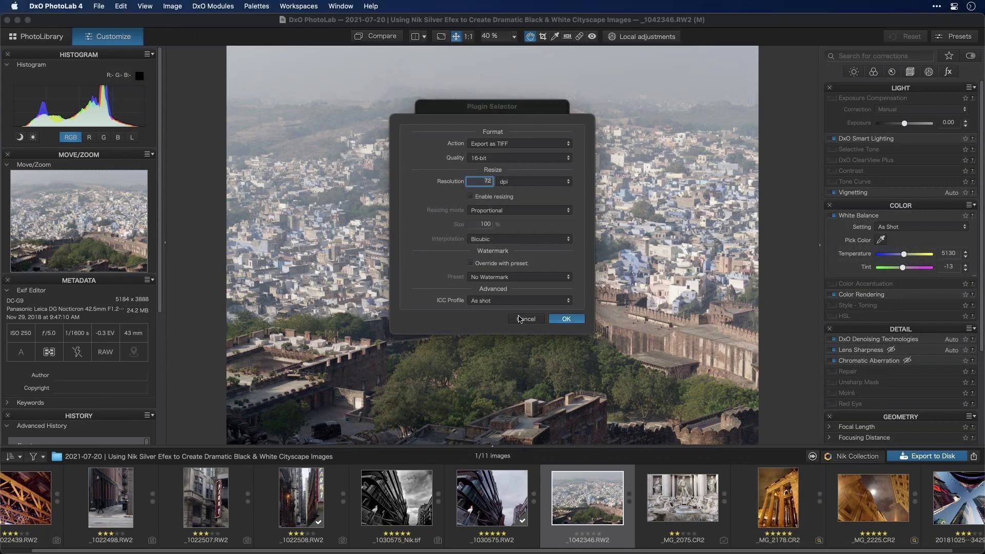
click(520, 318)
click(539, 279)
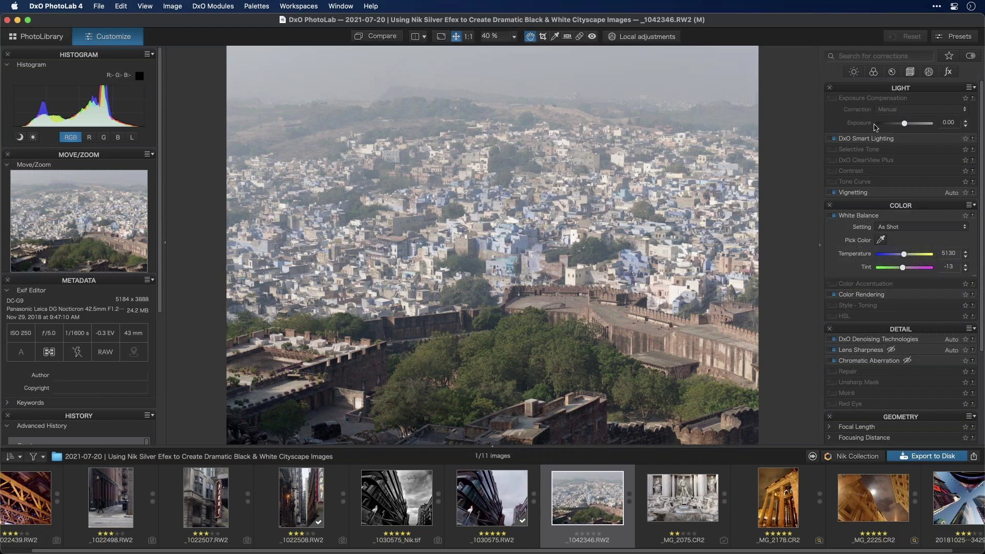
- Try DxO ClearView Plus on the hazy city photo at an Intensity of 63, and turn the correction back off
click(862, 56)
text(clea)
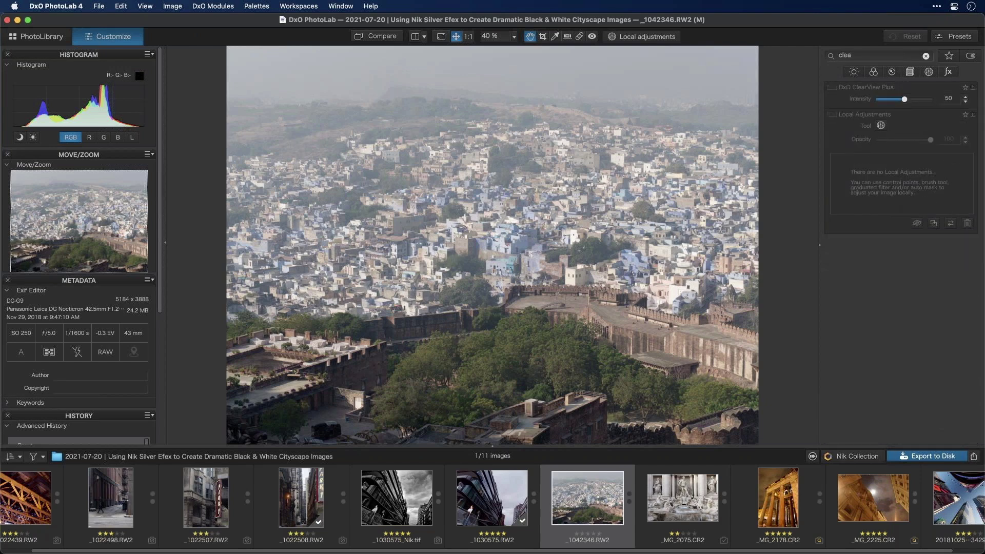
click(833, 87)
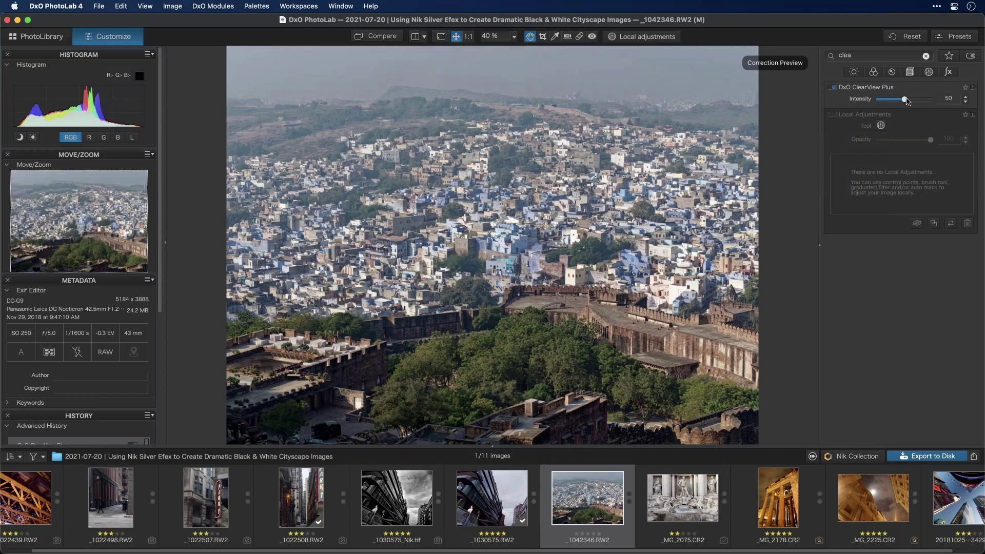
drag(904, 99, 918, 100)
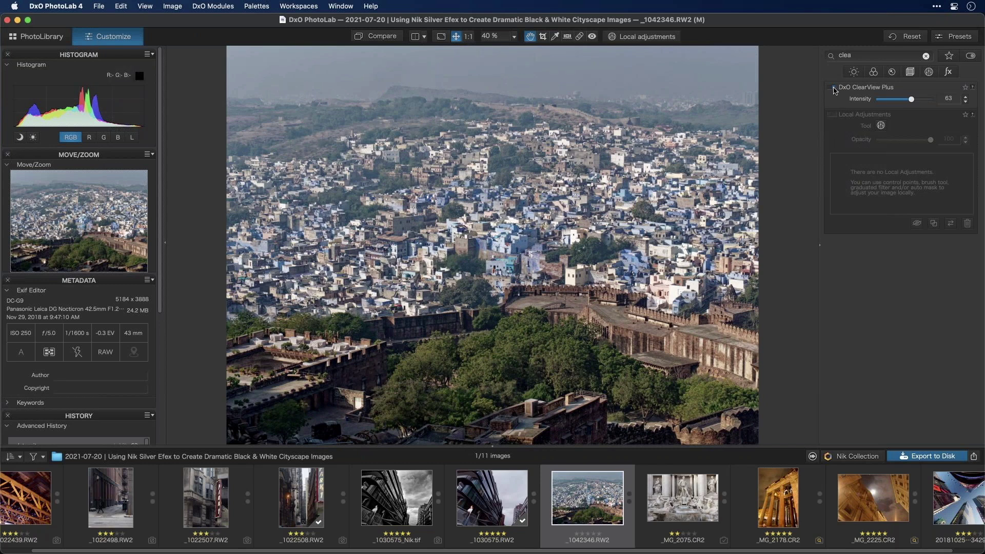
click(833, 87)
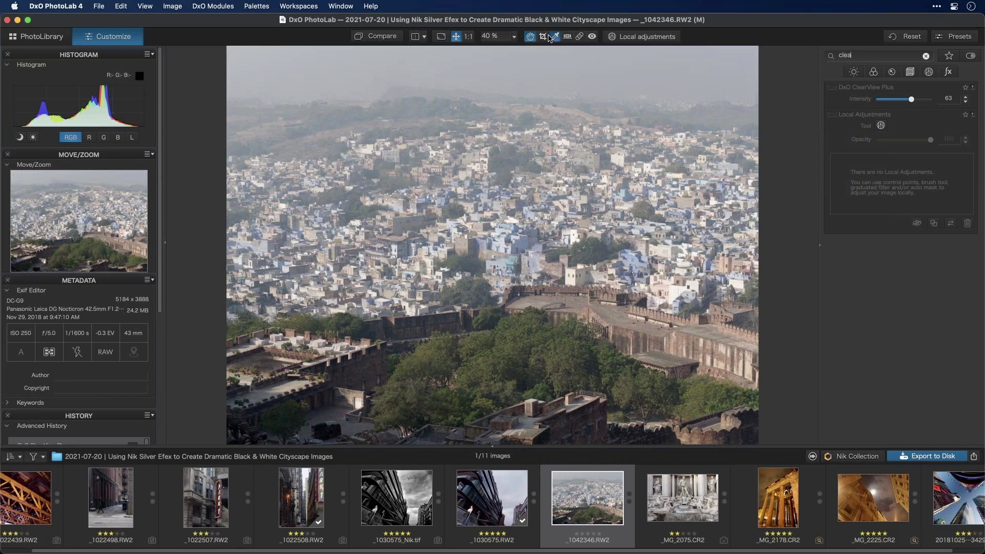
- Crop the photo with an unconstrained ratio to about 5196 x 2114 px, removing the fort and trees below and some sky above
click(543, 36)
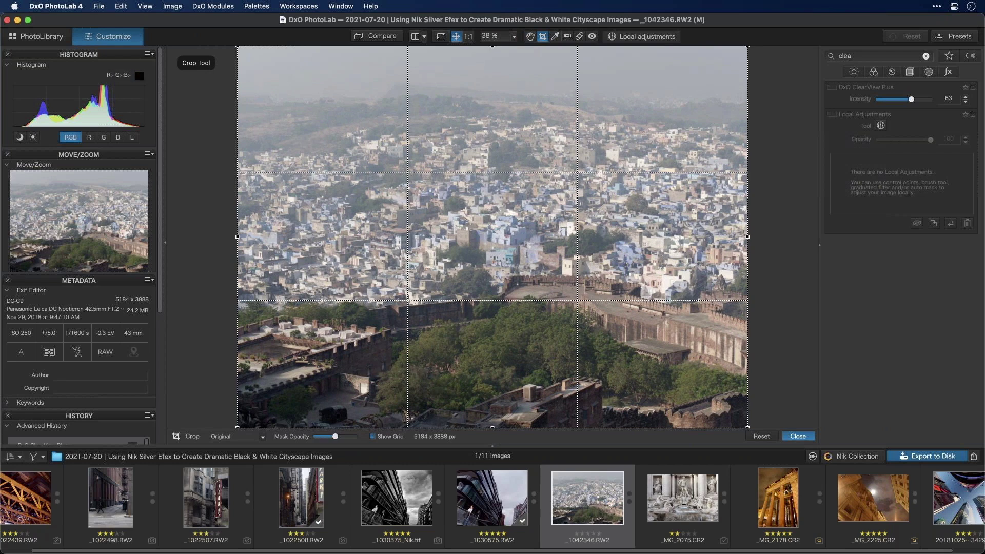
click(262, 440)
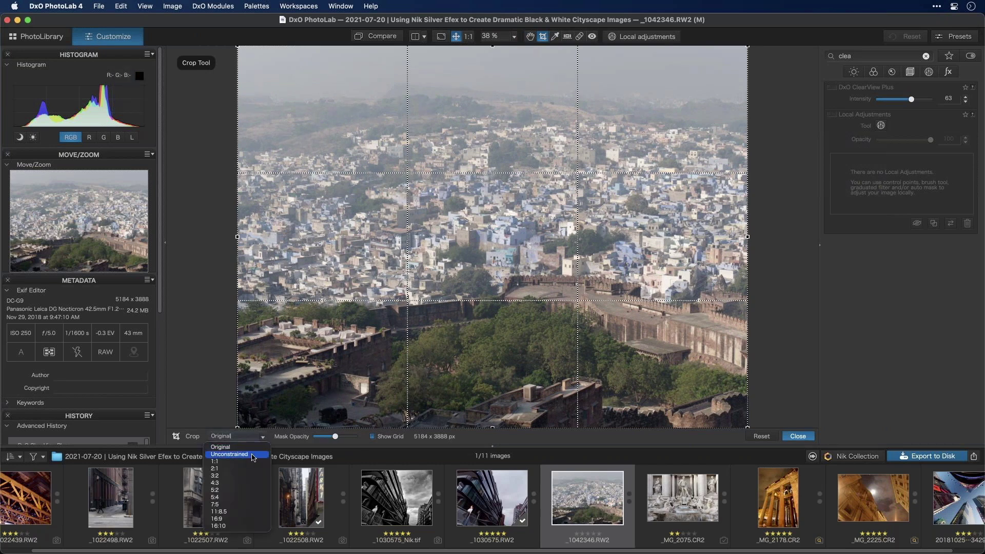
click(253, 455)
drag(493, 427, 492, 276)
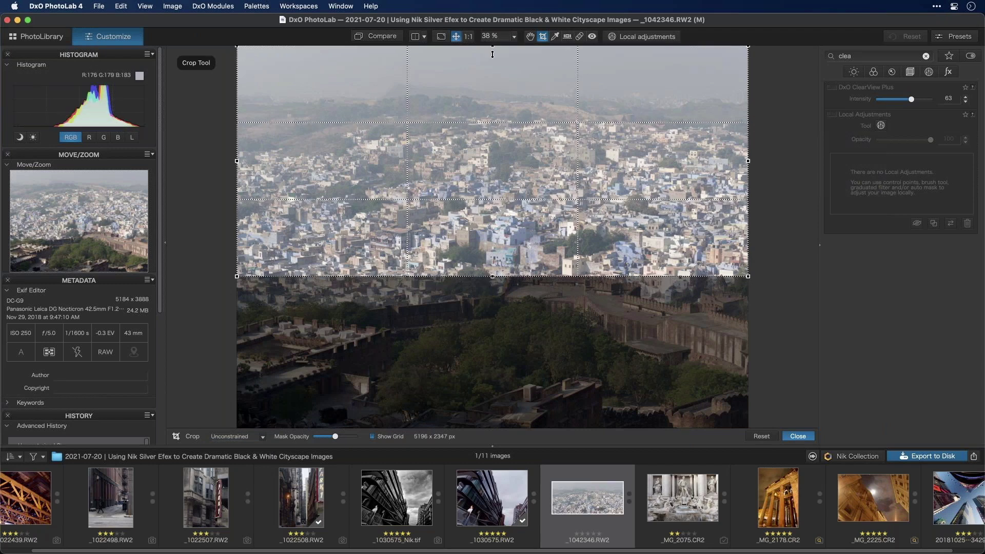
drag(492, 54, 492, 64)
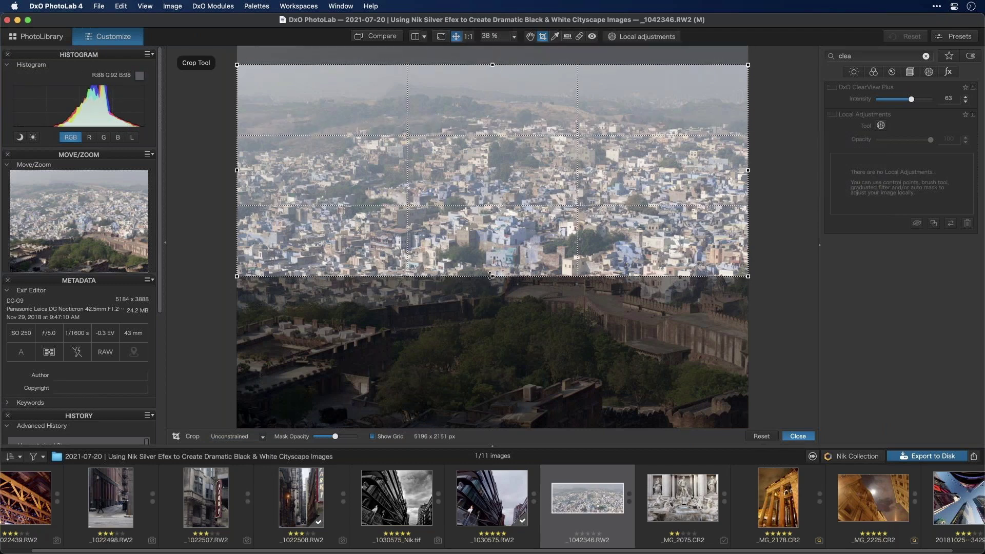
drag(490, 276, 491, 273)
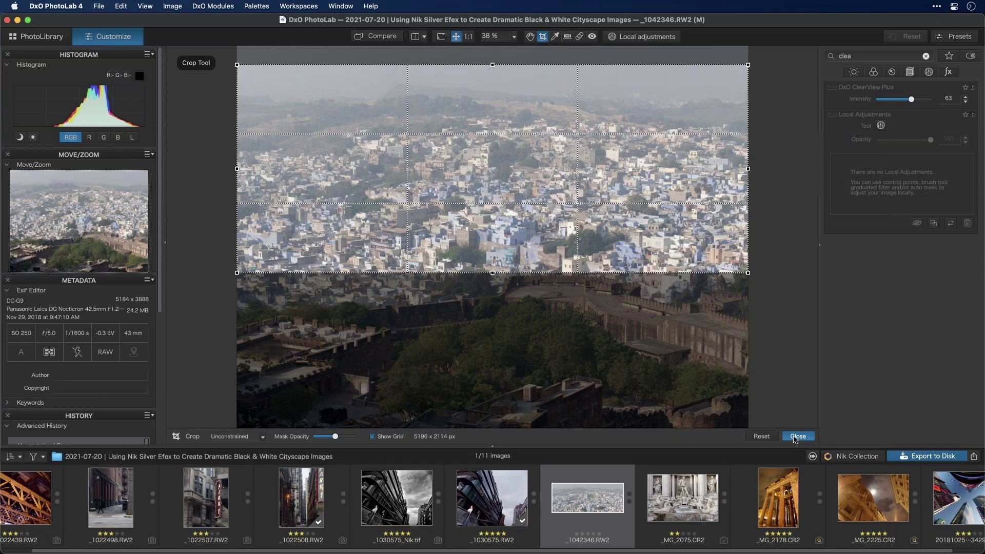
click(797, 436)
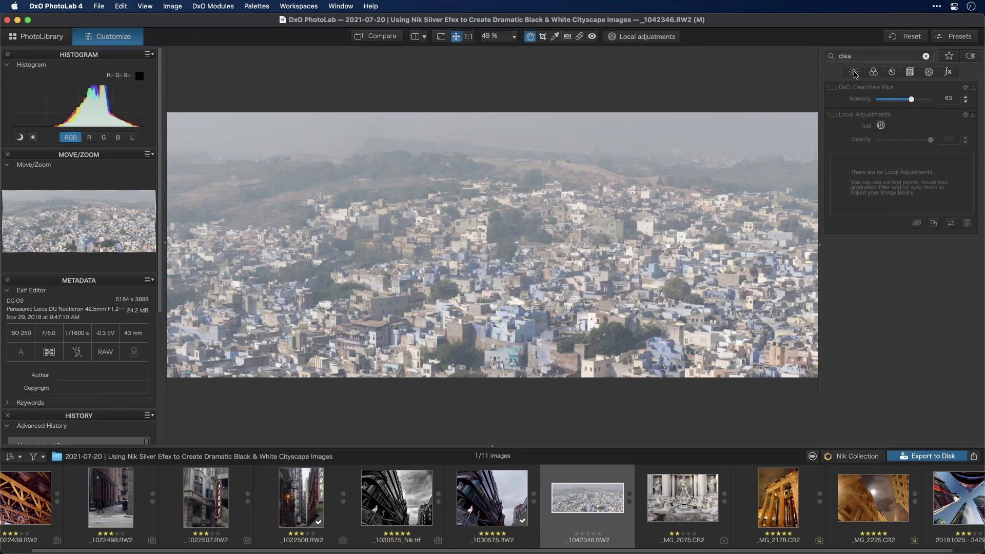
- Clear the corrections search and enable Selective Tone with Blacks at -93
click(927, 57)
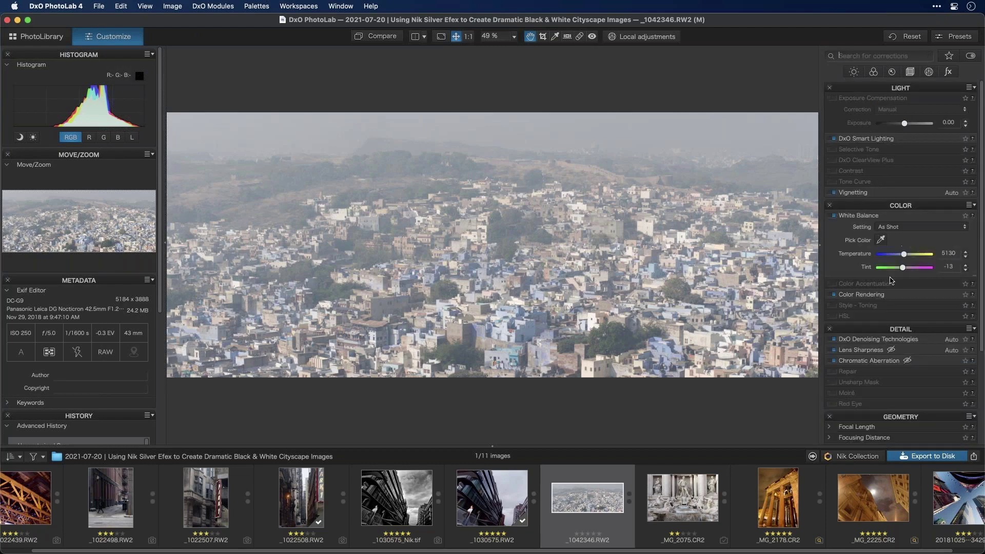
click(853, 72)
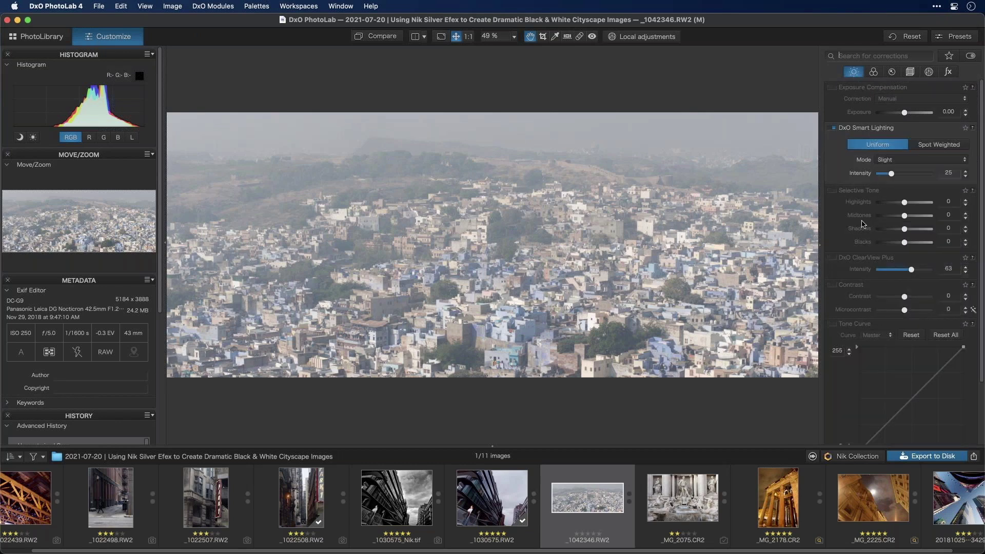
click(833, 191)
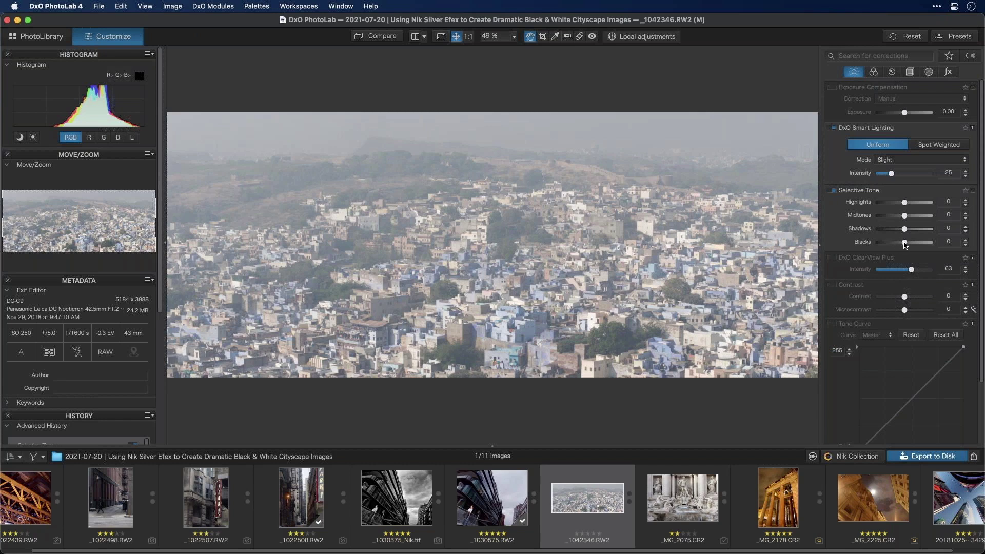
drag(905, 245, 879, 249)
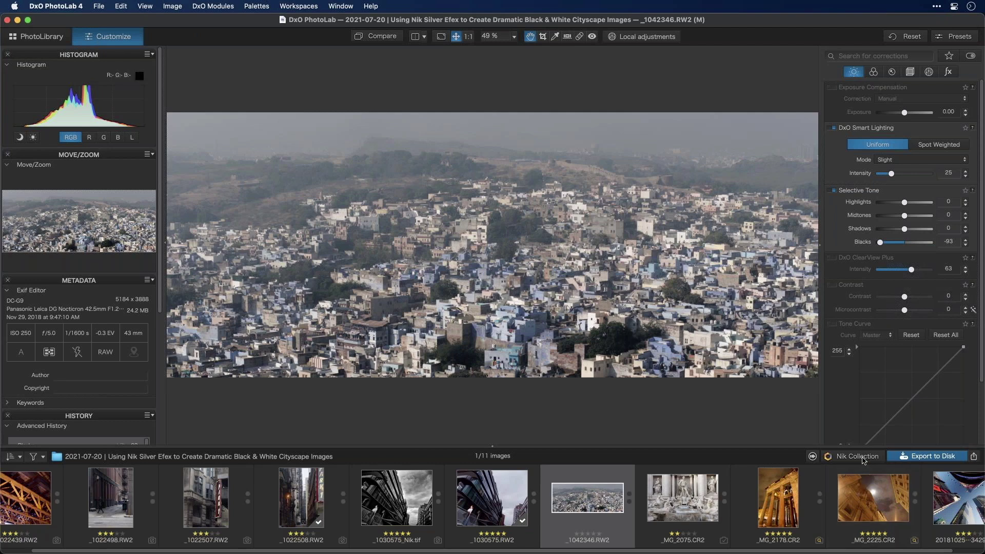
- Open the cropped photo in Silver Efex Pro 3 and set the ClearView Intensity to 60%
click(864, 460)
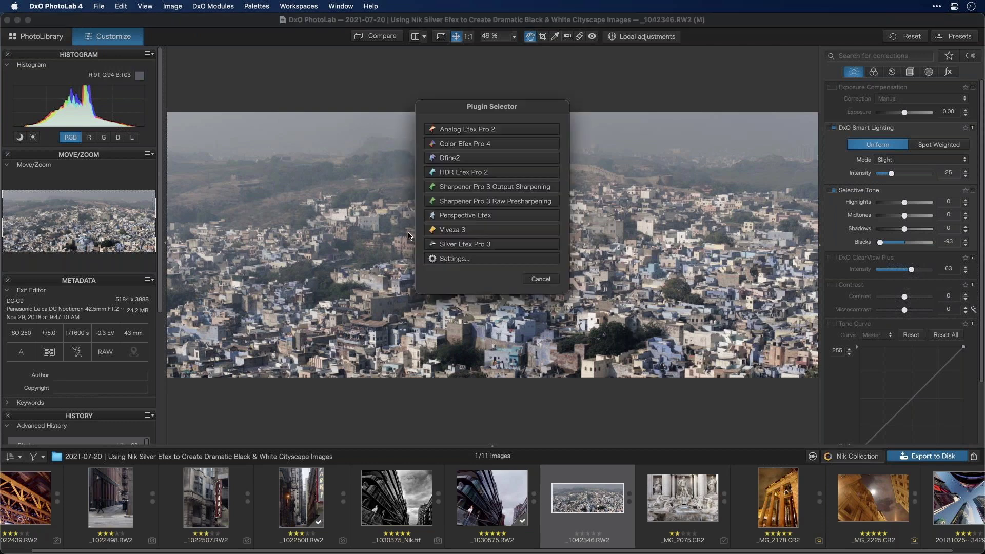
click(466, 249)
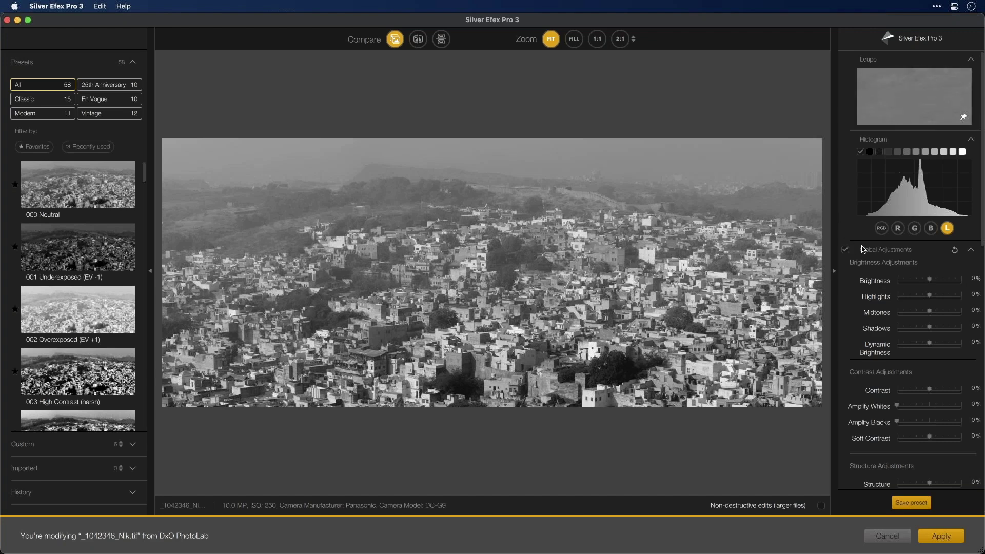
scroll(888, 270, down, 4)
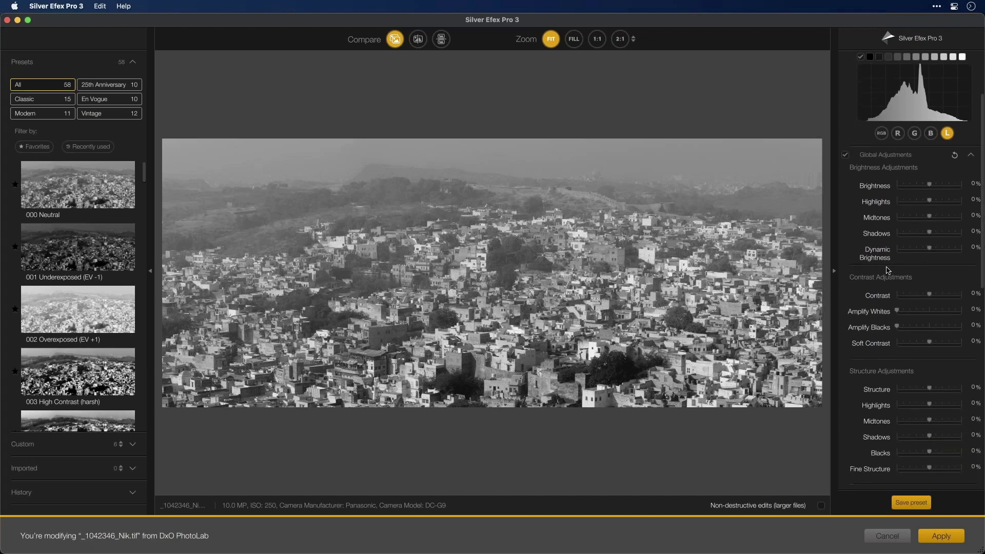
scroll(887, 270, down, 5)
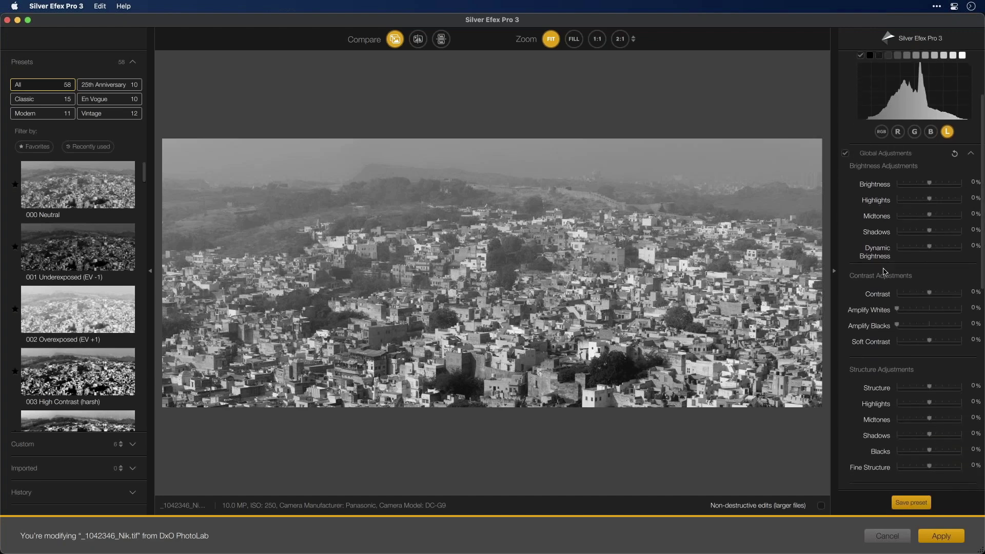
scroll(884, 272, down, 8)
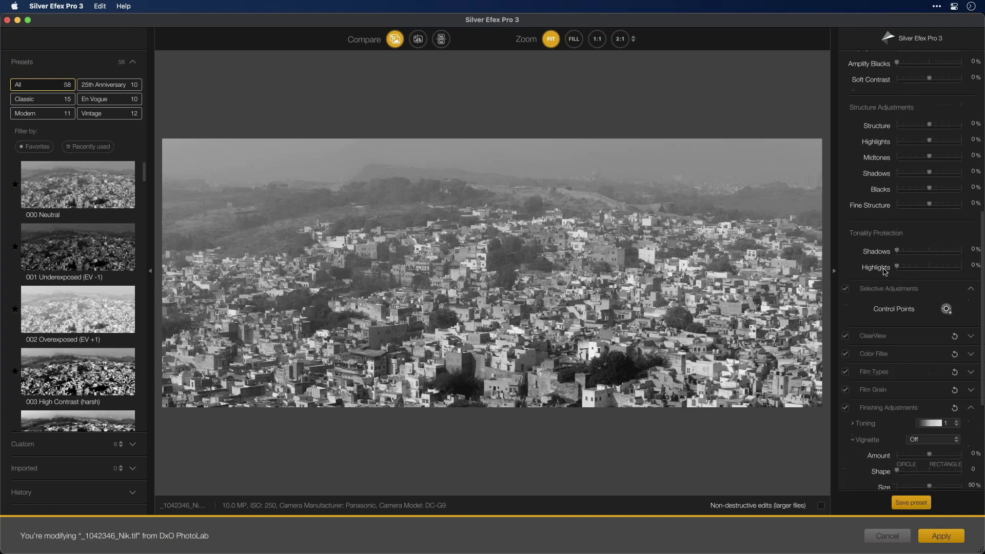
click(887, 289)
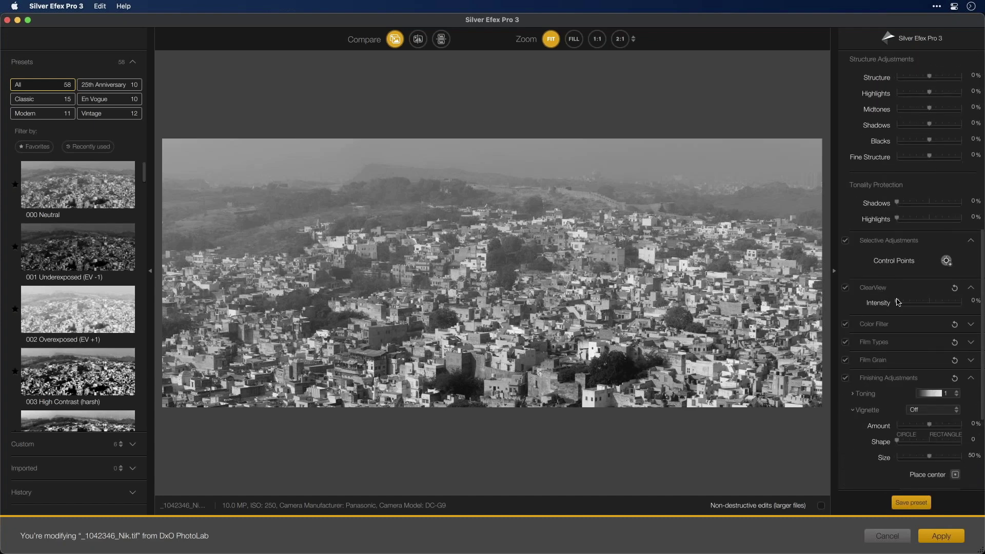
drag(896, 304, 928, 309)
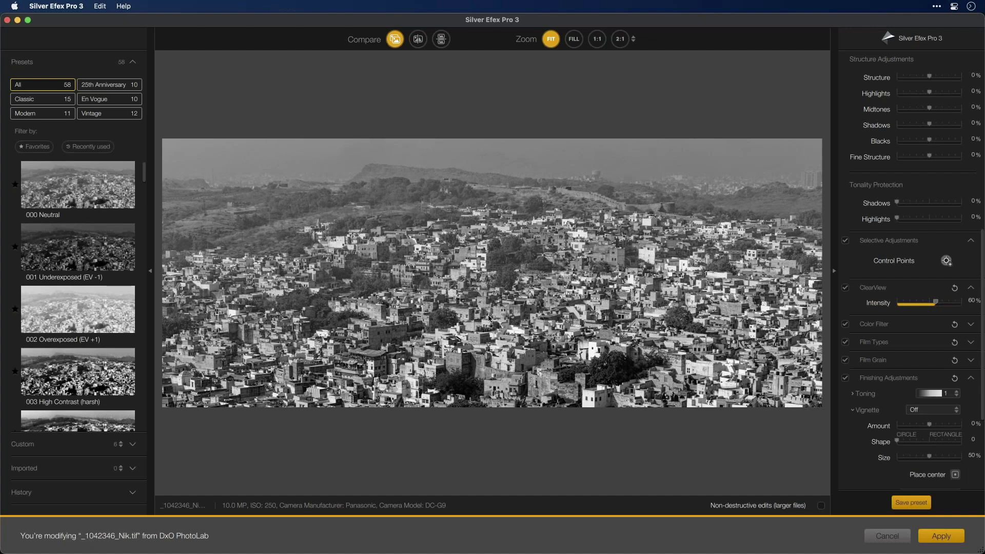
- Compare the ClearView result with the original image several times
click(391, 35)
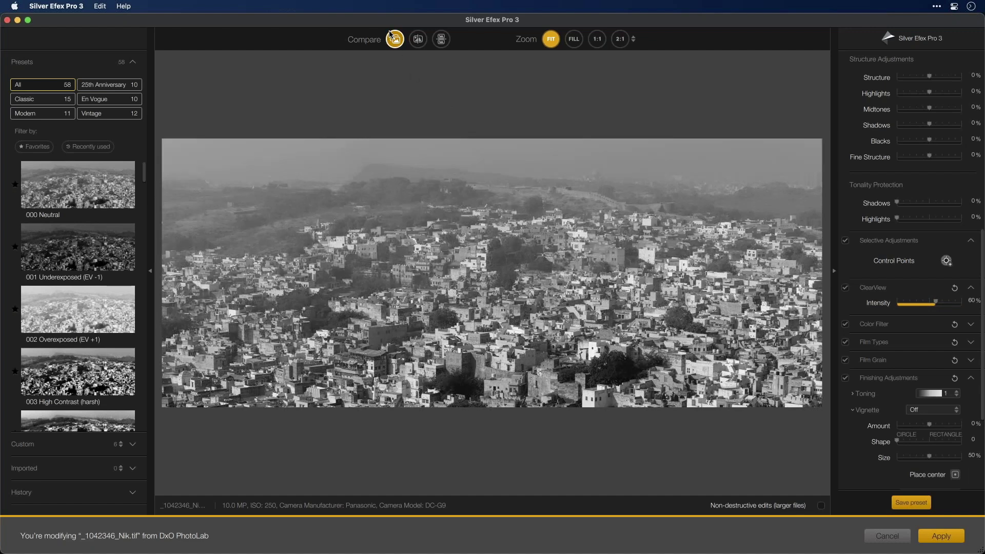
click(392, 35)
click(392, 36)
click(391, 36)
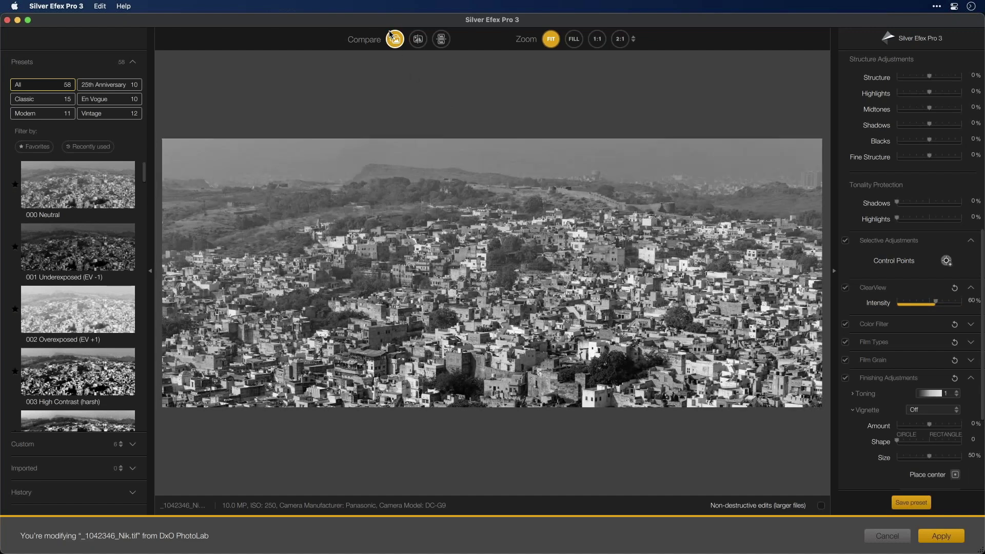
click(392, 36)
click(392, 36)
- Set the ClearView Intensity to 52% and compare the photo with its original again
drag(936, 308, 931, 309)
click(391, 40)
click(391, 41)
click(391, 41)
click(391, 41)
- Collapse the Loupe, the Histogram and all expanded adjustment sections, including Global, Selective, ClearView and Finishing Adjustments
scroll(146, 192, down, 3)
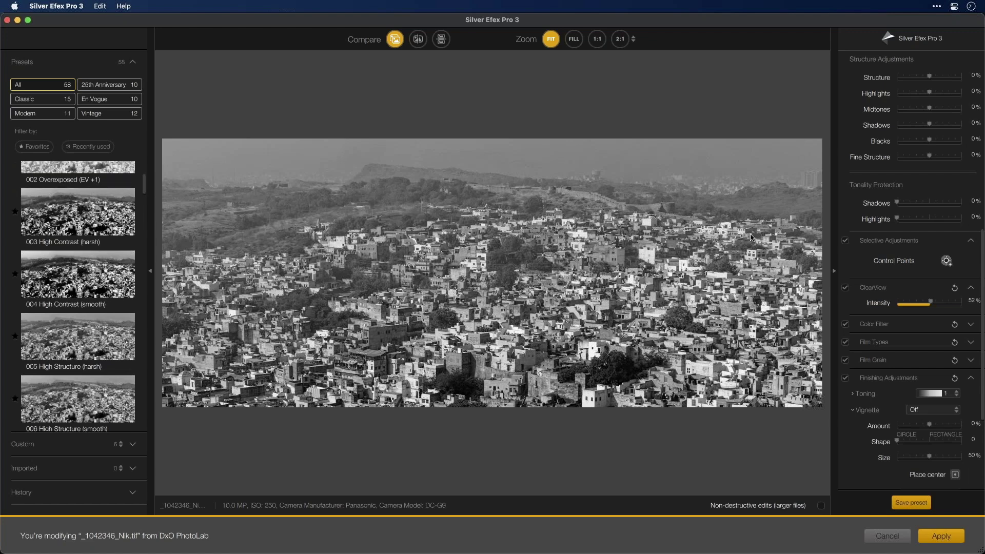
scroll(950, 241, down, 1)
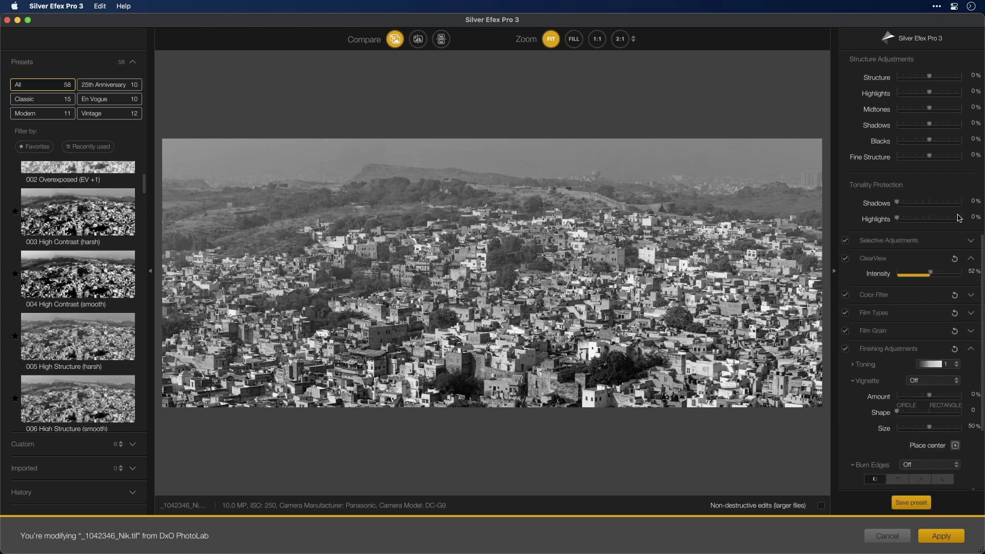
scroll(960, 206, up, 10)
click(971, 105)
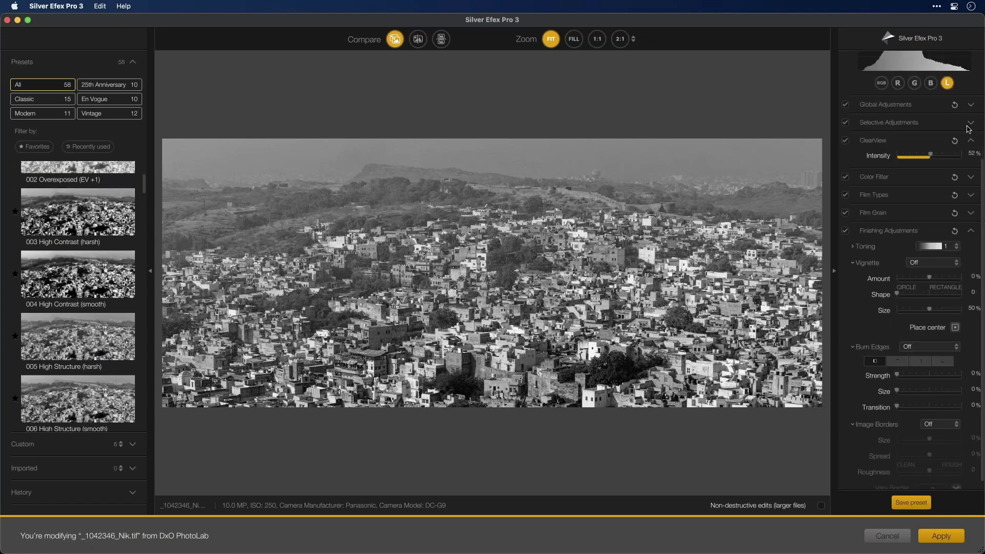
click(971, 222)
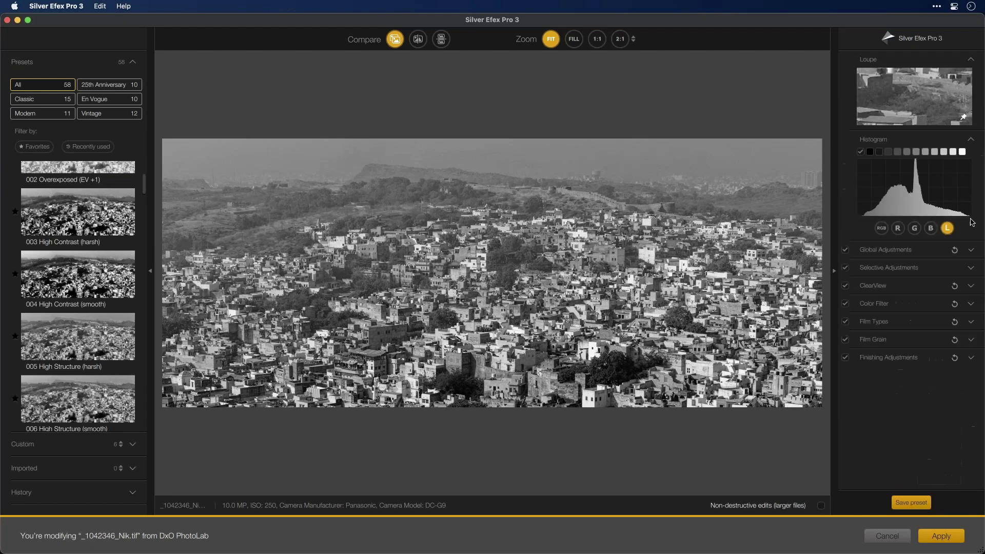
click(971, 140)
click(972, 59)
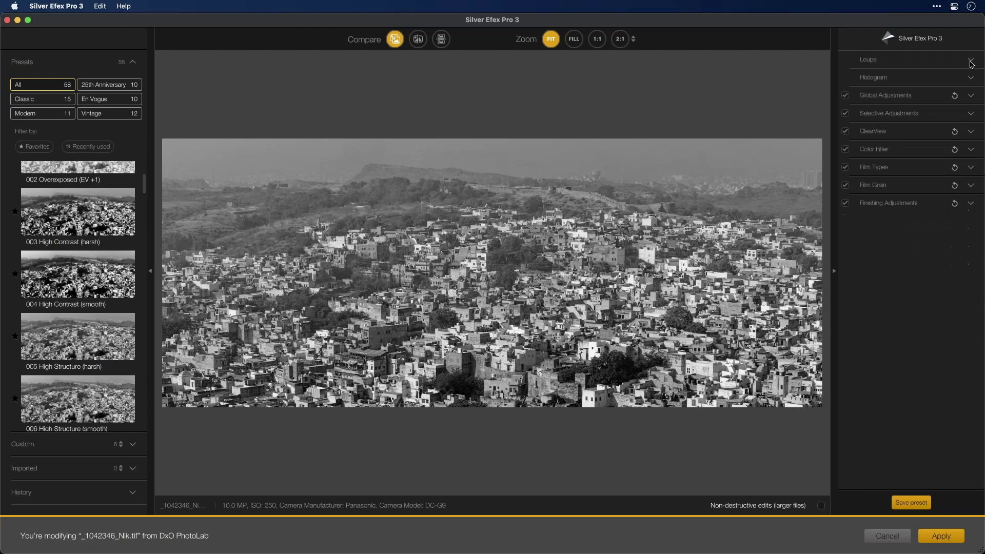
- Expand the Film Types settings and preview films from Kodak ISO 32 Panatomic X through Fuji Neopan ACROS 100 on the photo
click(971, 167)
scroll(874, 206, down, 3)
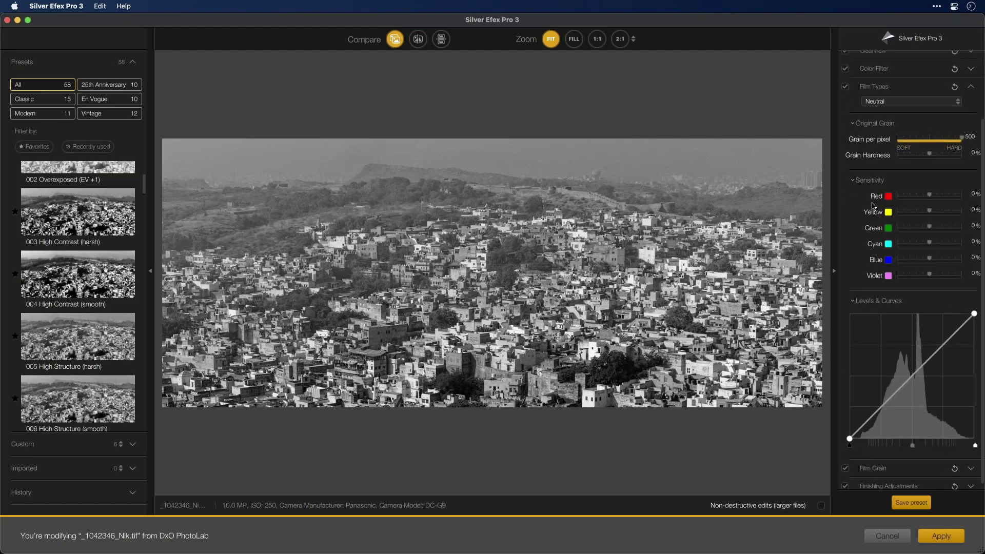
click(928, 105)
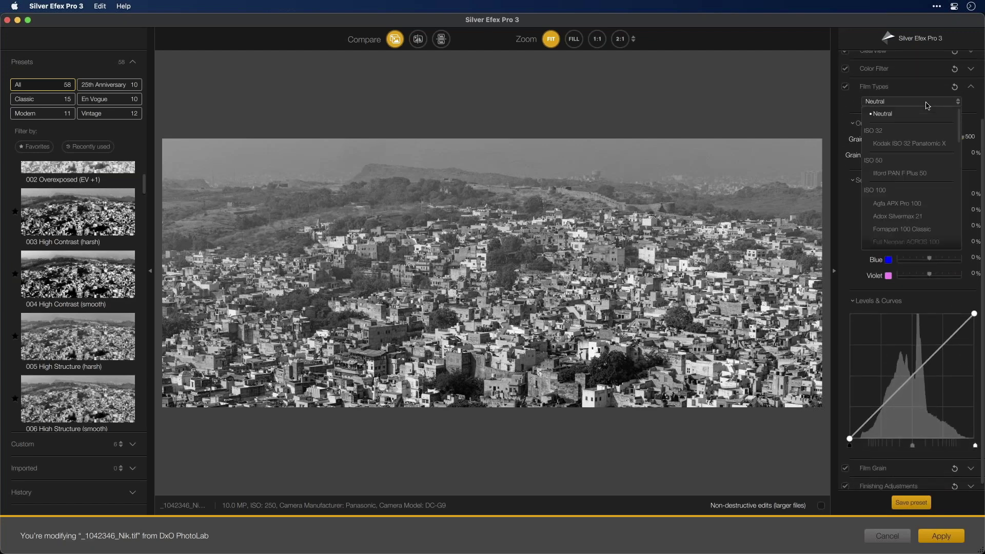
mouse_move(959, 121)
mouse_down()
mouse_move(964, 243)
mouse_move(958, 121)
mouse_up()
click(918, 145)
click(907, 174)
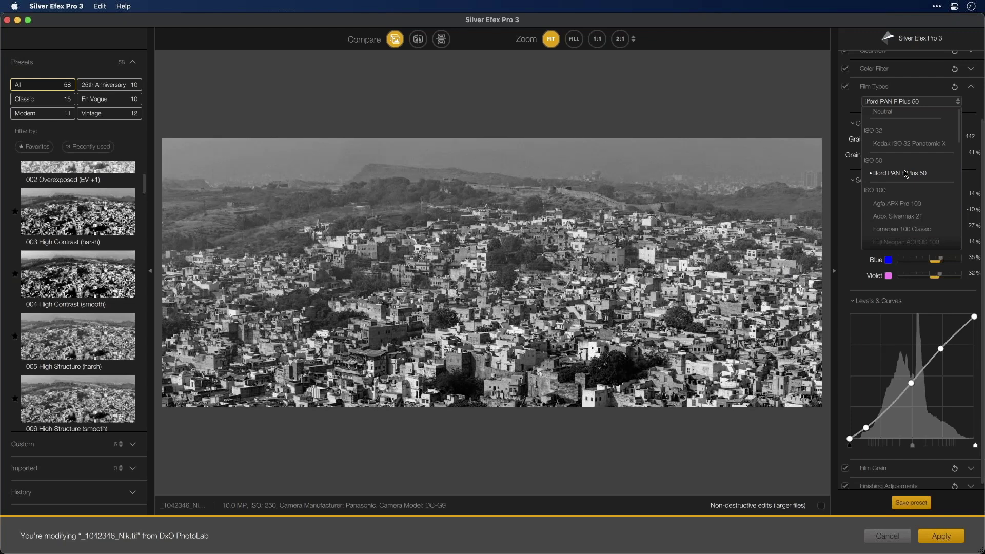
click(901, 205)
click(901, 217)
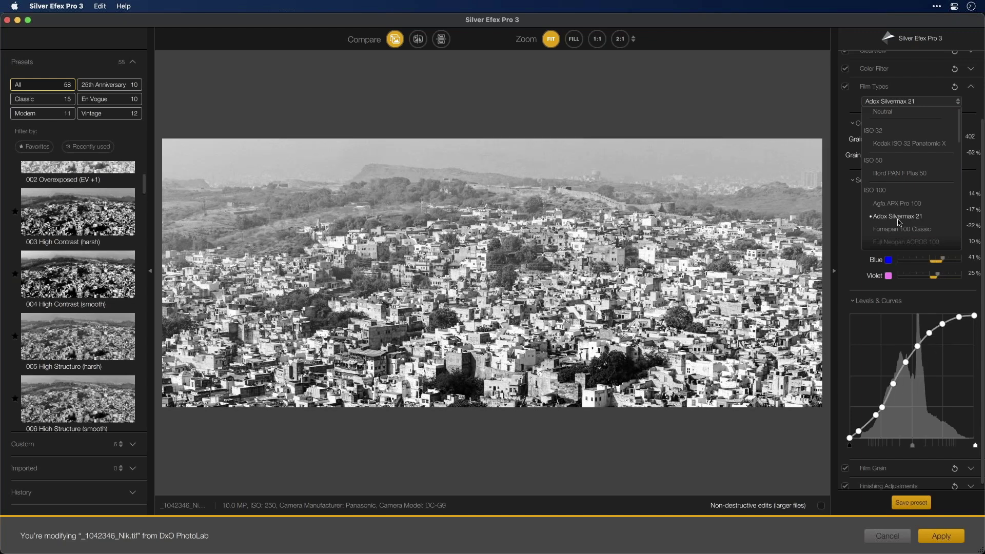
click(901, 228)
scroll(898, 215, down, 1)
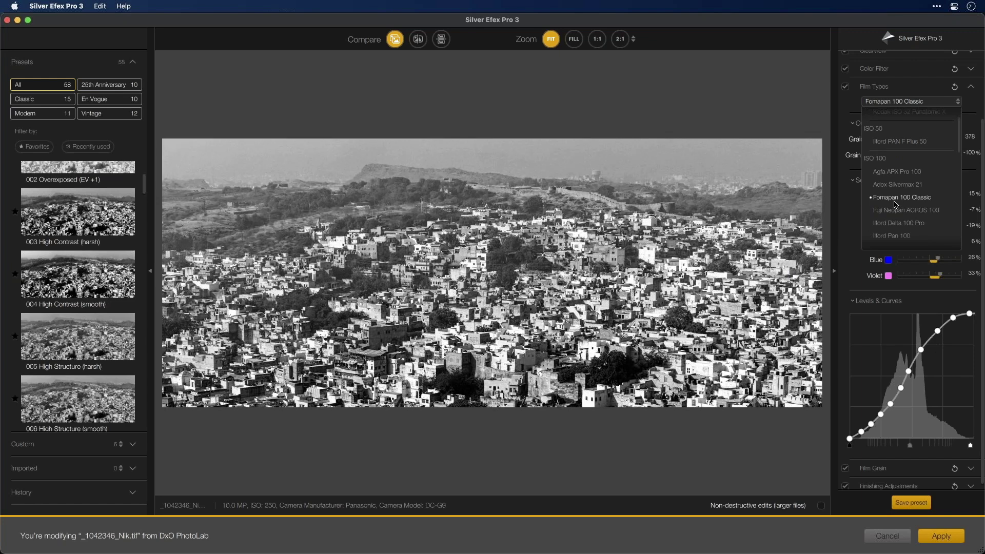
click(896, 208)
scroll(893, 201, down, 1)
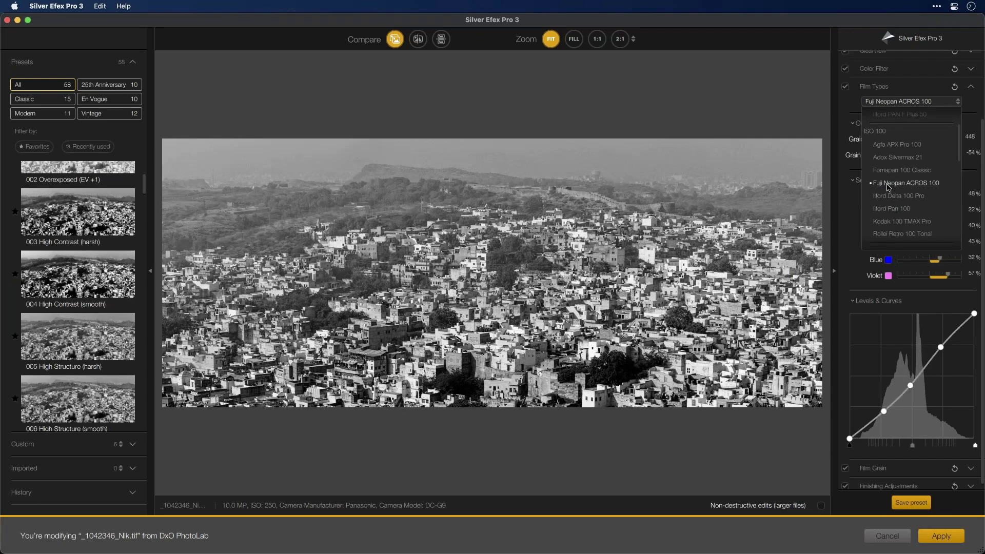
- Apply the Rollei Retro 100 Tonal film type, with the Red sensitivity at -100% and the Blue sensitivity at 16%
click(886, 197)
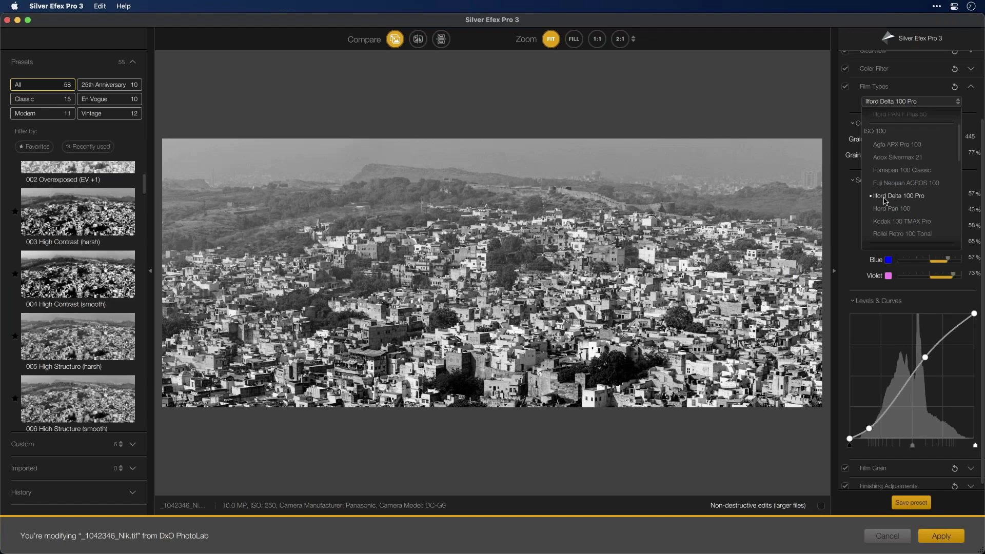
click(886, 210)
scroll(886, 213, down, 1)
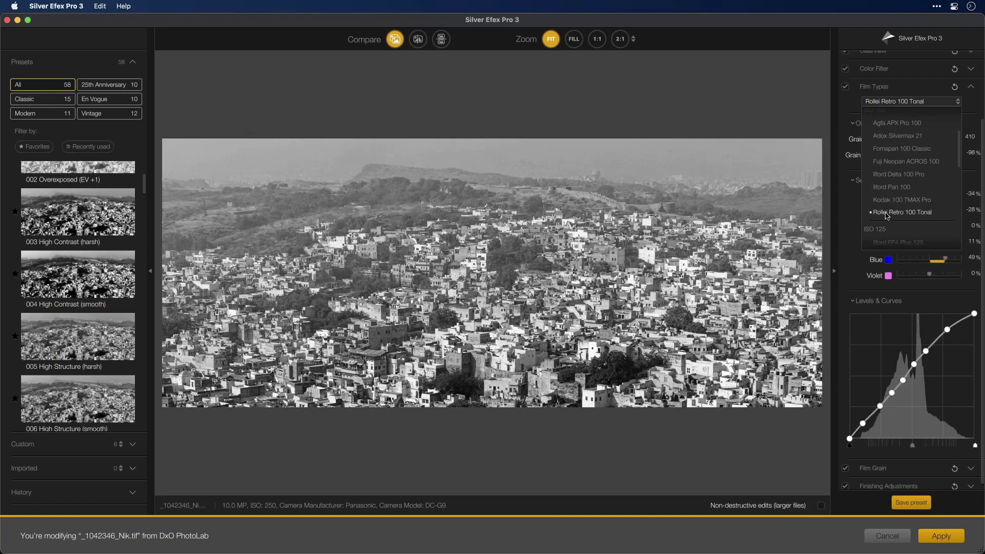
scroll(887, 216, down, 1)
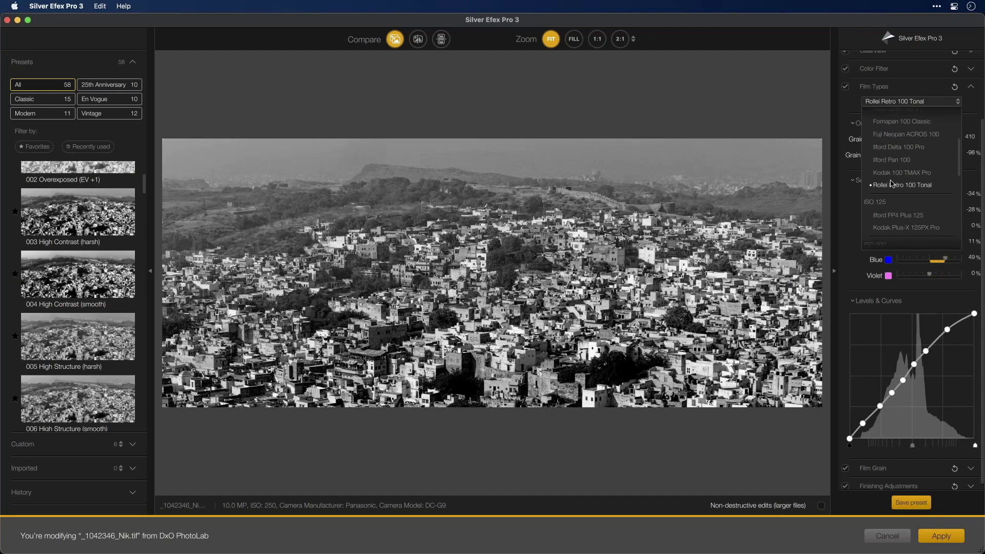
click(896, 185)
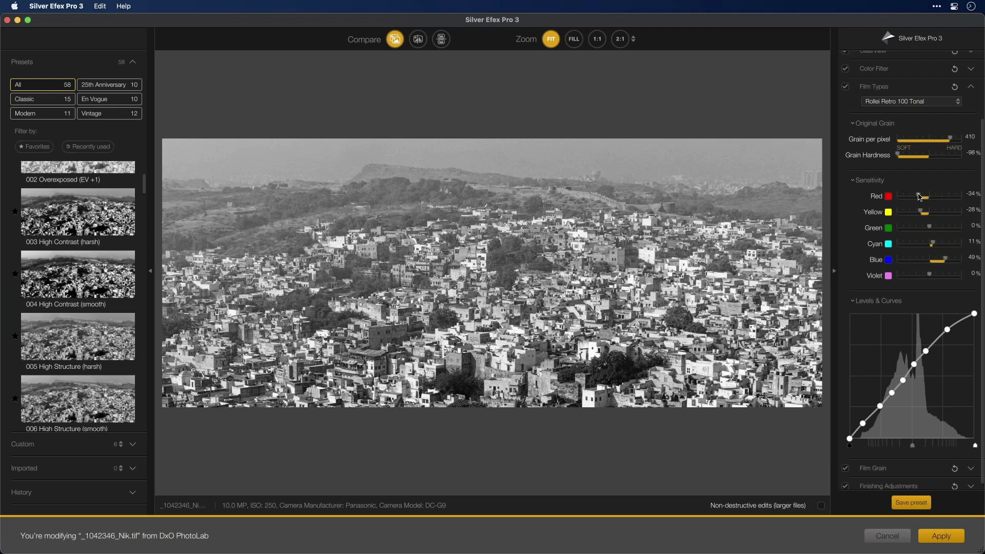
drag(924, 197, 883, 202)
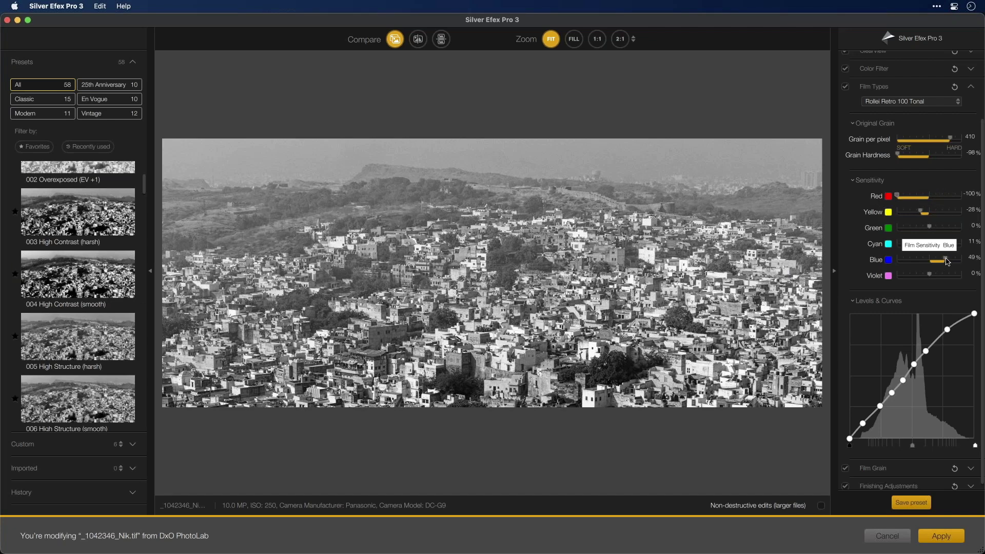
mouse_move(948, 262)
mouse_down()
mouse_move(916, 264)
mouse_move(956, 262)
mouse_move(913, 266)
mouse_move(943, 263)
mouse_move(921, 263)
mouse_move(934, 263)
mouse_up()
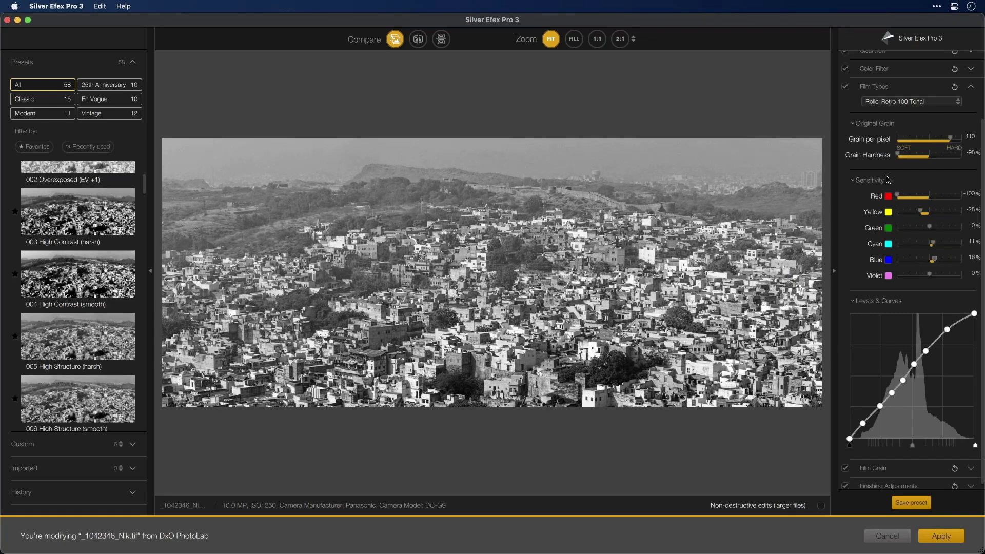
- Preview the ISO 400 film types from Fuji Neopan 400 to Polaroid 672 and apply Kodak 400 TMAX Pro
click(911, 103)
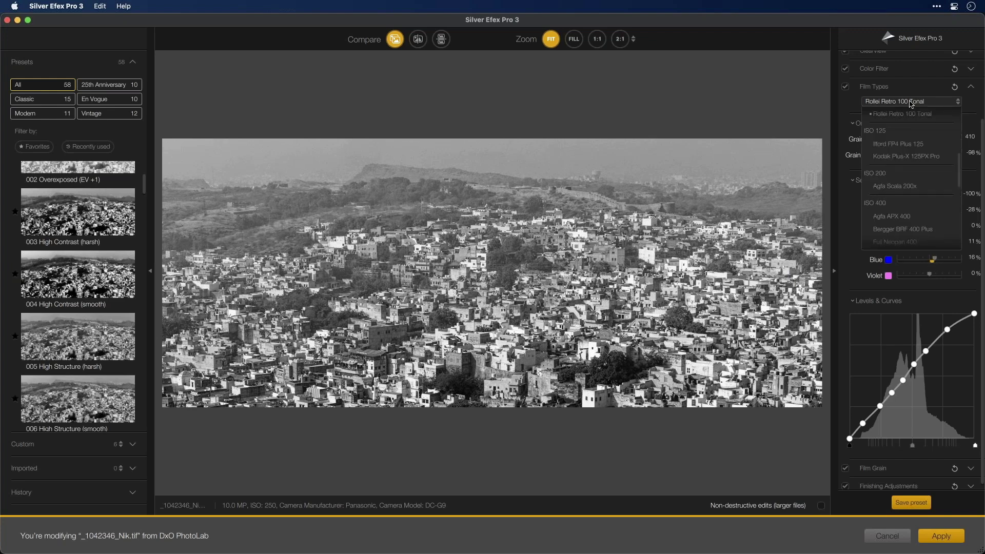
click(884, 238)
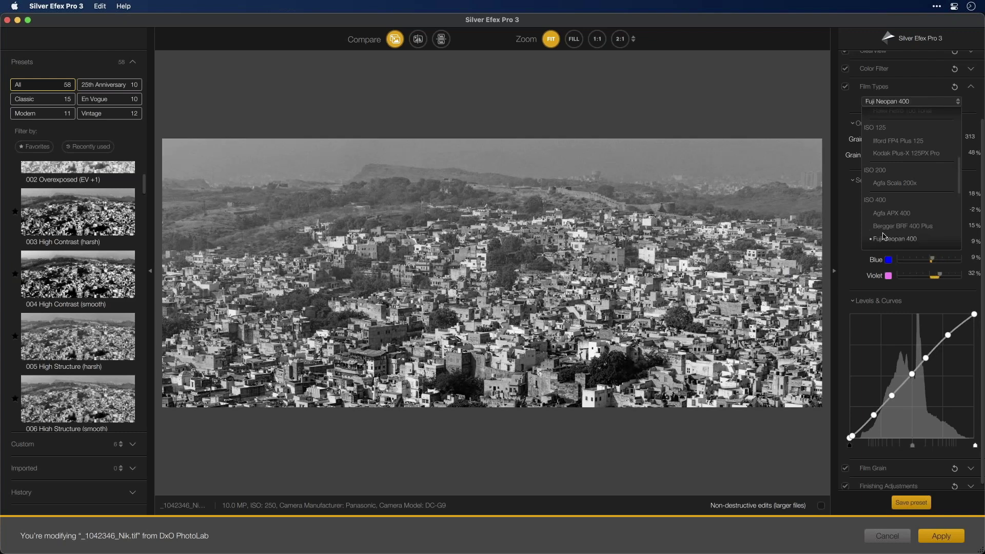
key(Down)
key(Down)
key(Down)
key(Down)
key(Down)
key(Down)
key(Down)
key(Down)
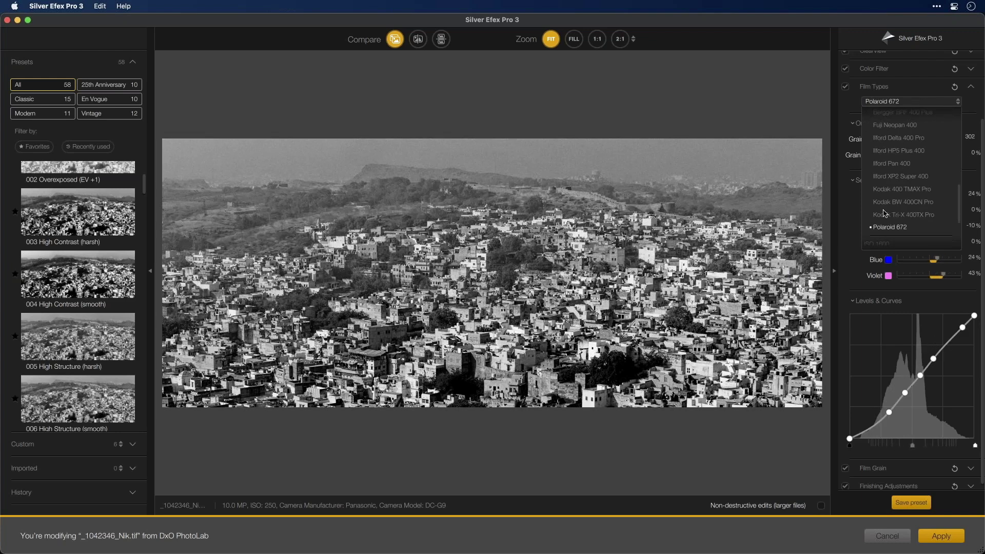
key(Up)
key(Up)
key(Up)
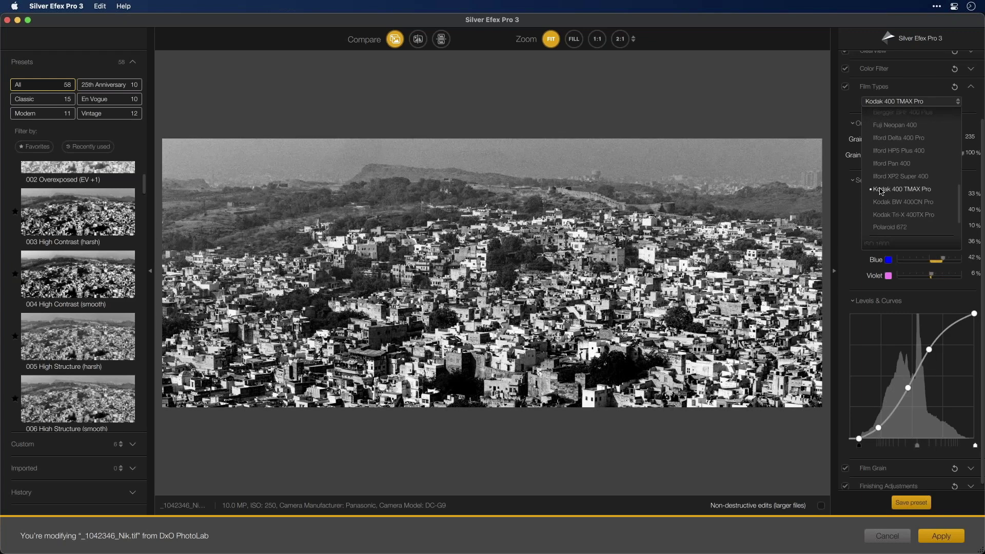
click(881, 191)
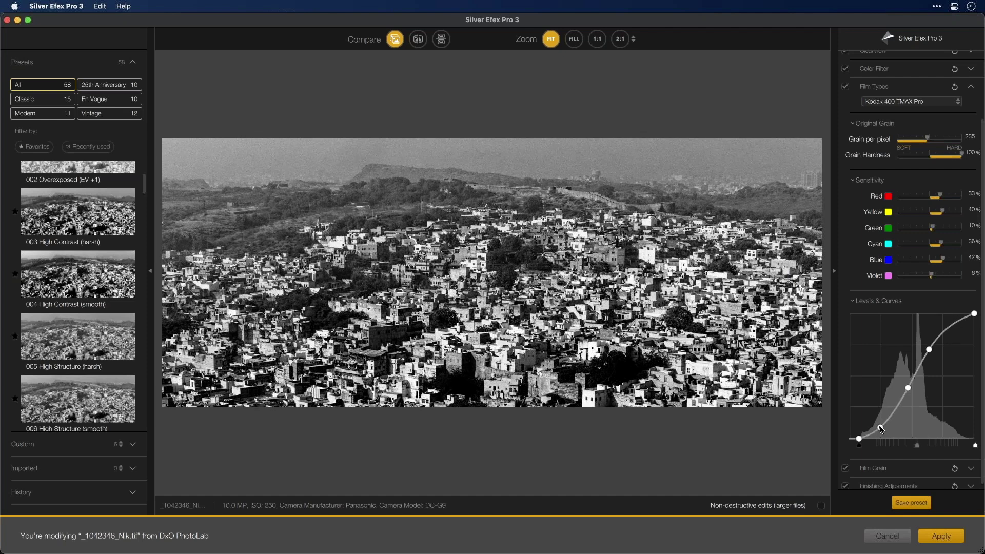
- Fine-tune the film's tone curve by raising the upper highlight point slightly and shifting the black point a little toward the shadow end
drag(929, 350, 930, 346)
drag(862, 439, 852, 440)
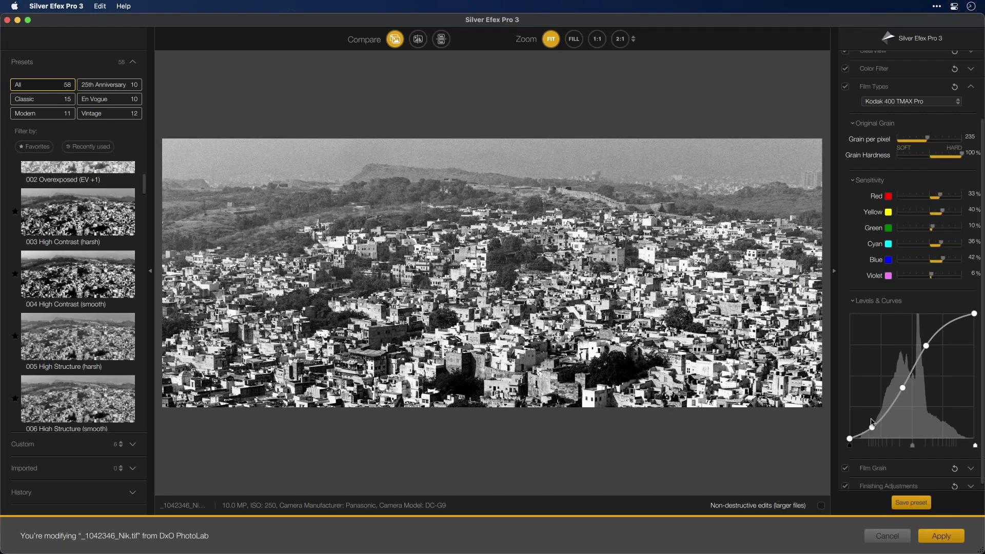
click(873, 427)
drag(851, 439, 856, 440)
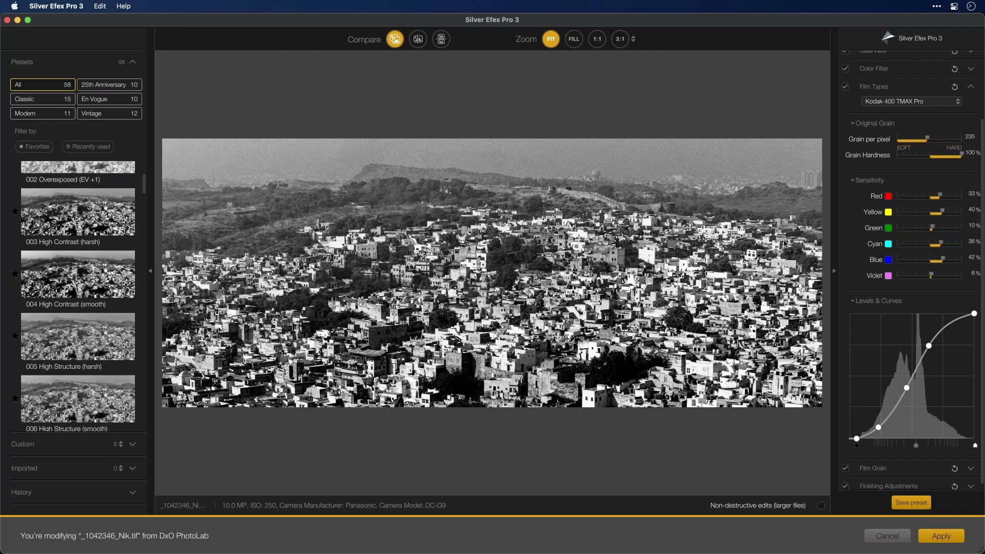
- Inspect the sky and hills at 1:1, then set the original grain to 500 Grain per pixel and 0% Grain Hardness
click(597, 39)
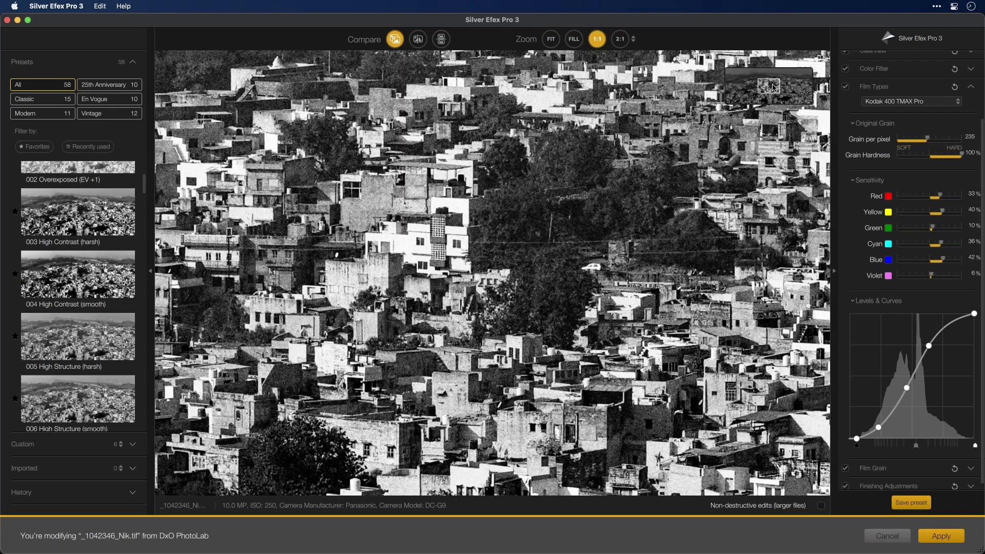
drag(774, 88, 774, 75)
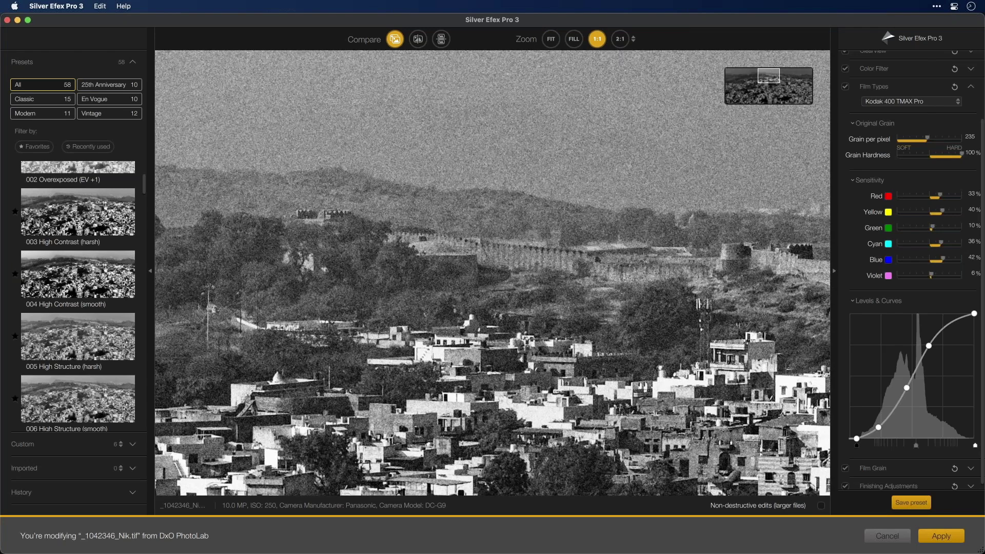
drag(373, 161, 389, 160)
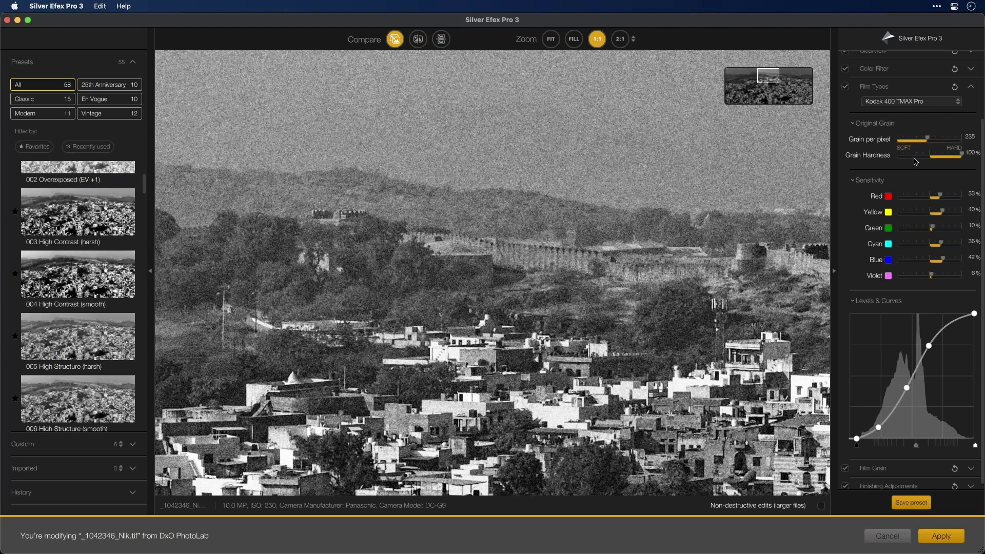
drag(928, 141, 983, 145)
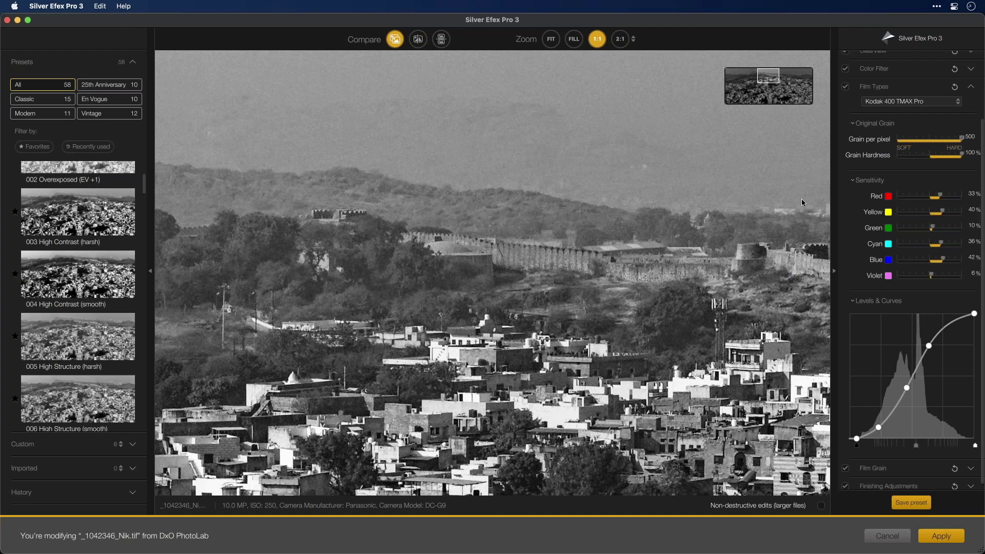
click(932, 158)
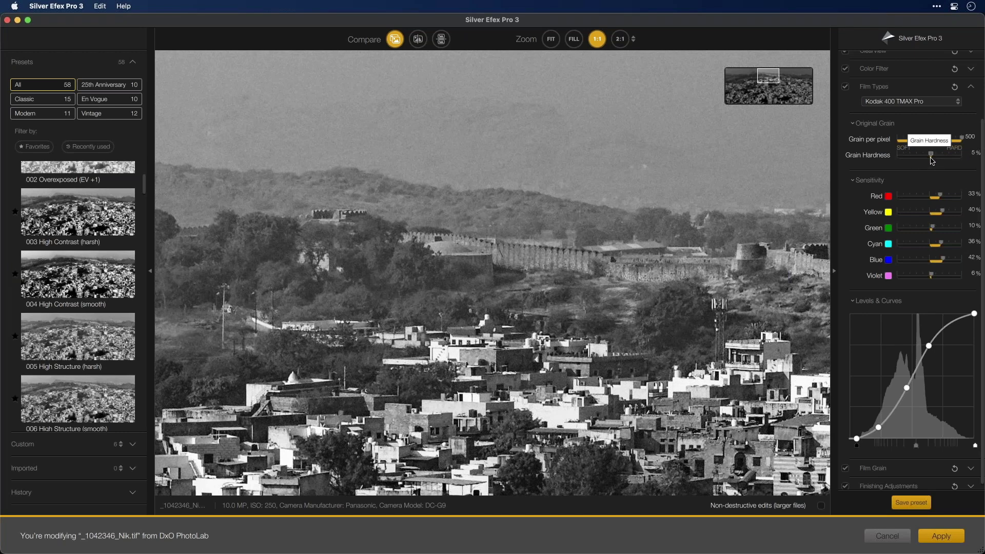
drag(933, 161, 928, 162)
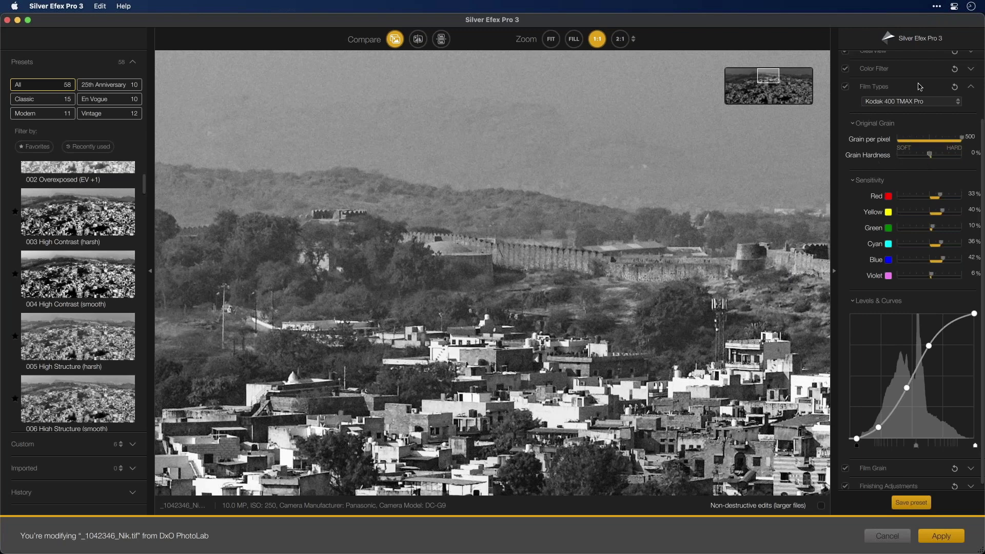
- Collapse Film Types, preview several Film Grain emulations and choose KodakTmax400
click(971, 87)
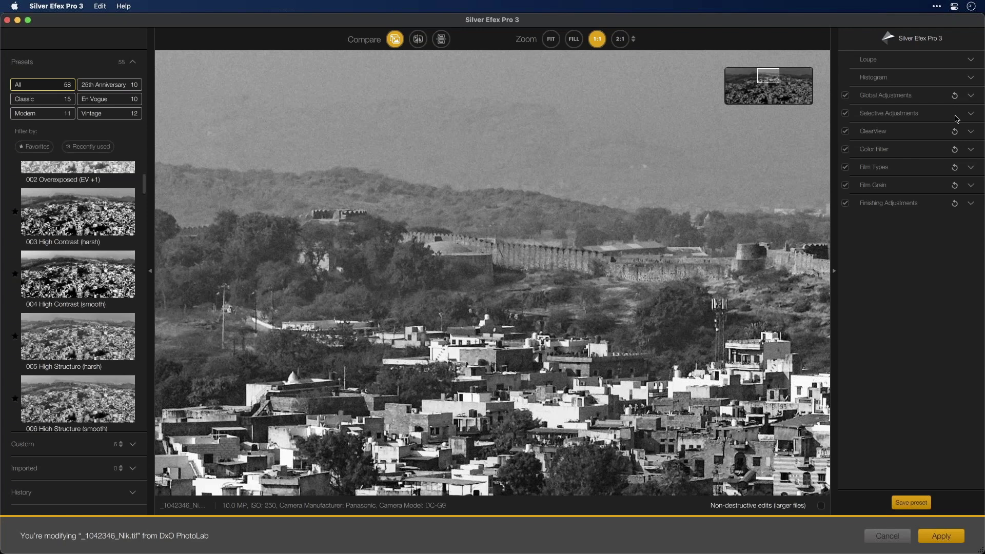
click(971, 185)
click(928, 203)
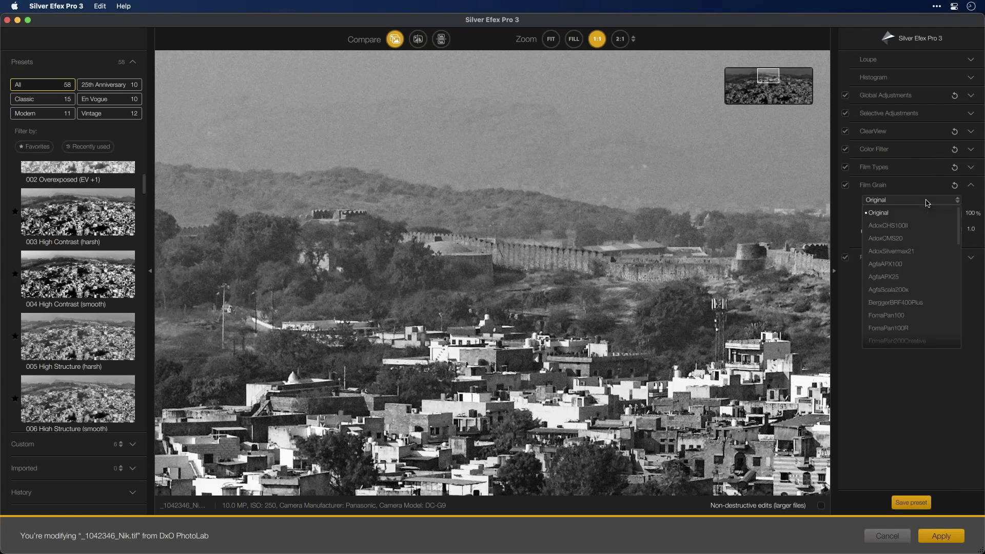
click(907, 276)
scroll(907, 276, down, 5)
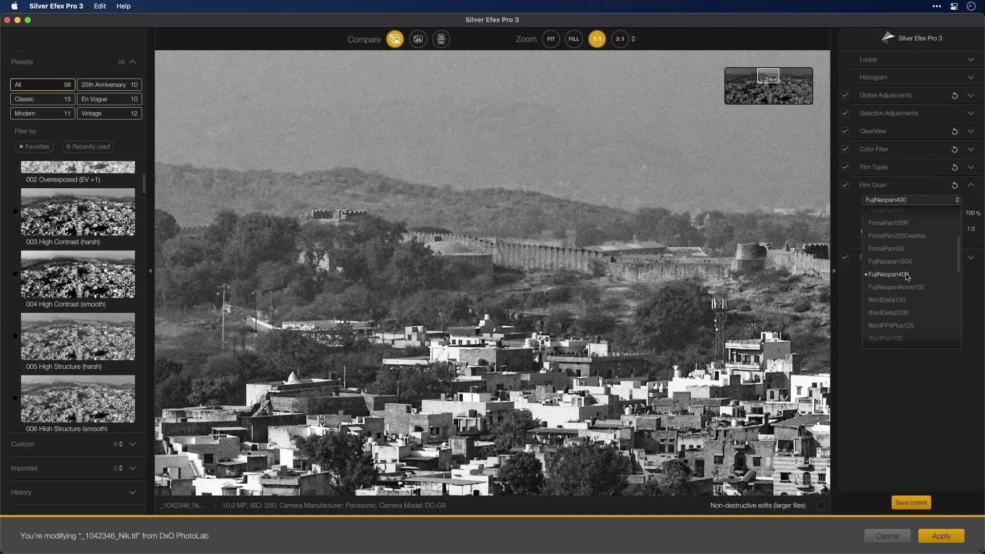
scroll(907, 277, down, 6)
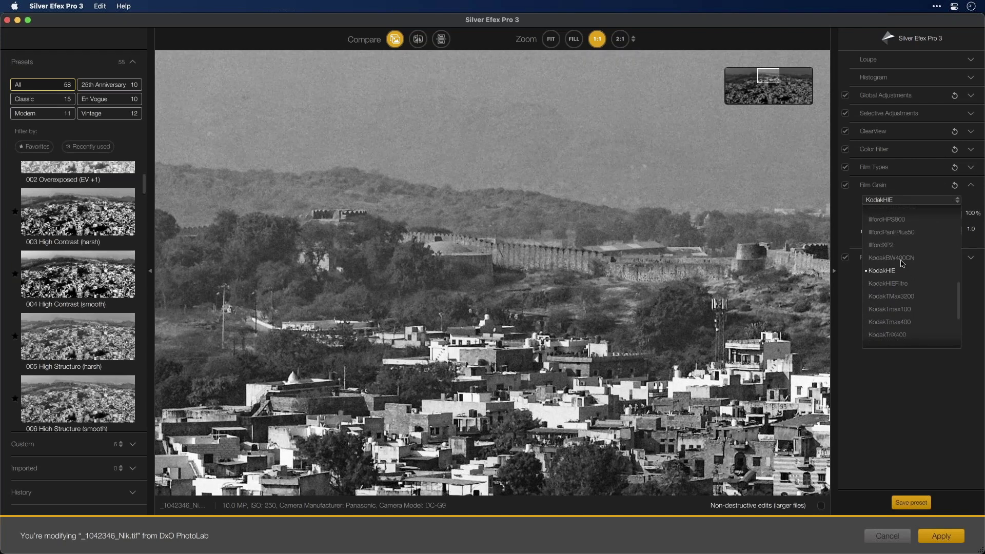
click(903, 322)
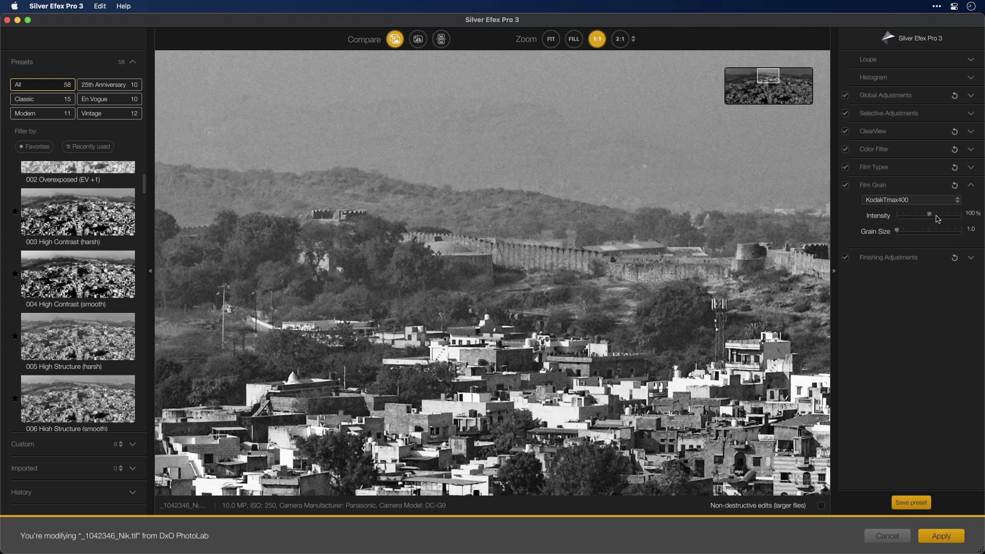
- Set the film grain Intensity to 179% and the Grain Size to 2.9, and check the result at 1:1 and fitted
drag(934, 216, 955, 216)
drag(899, 231, 910, 234)
drag(758, 79, 752, 78)
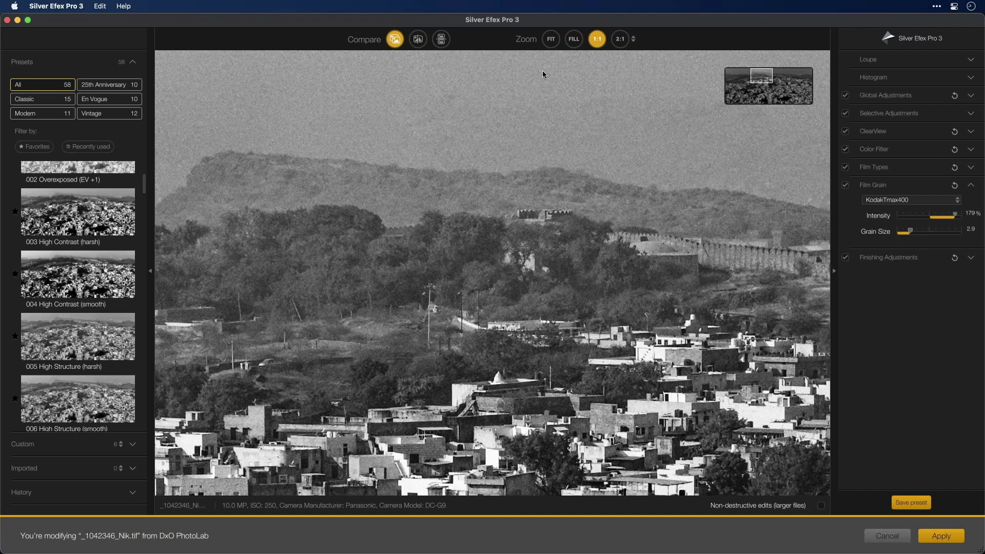
click(550, 39)
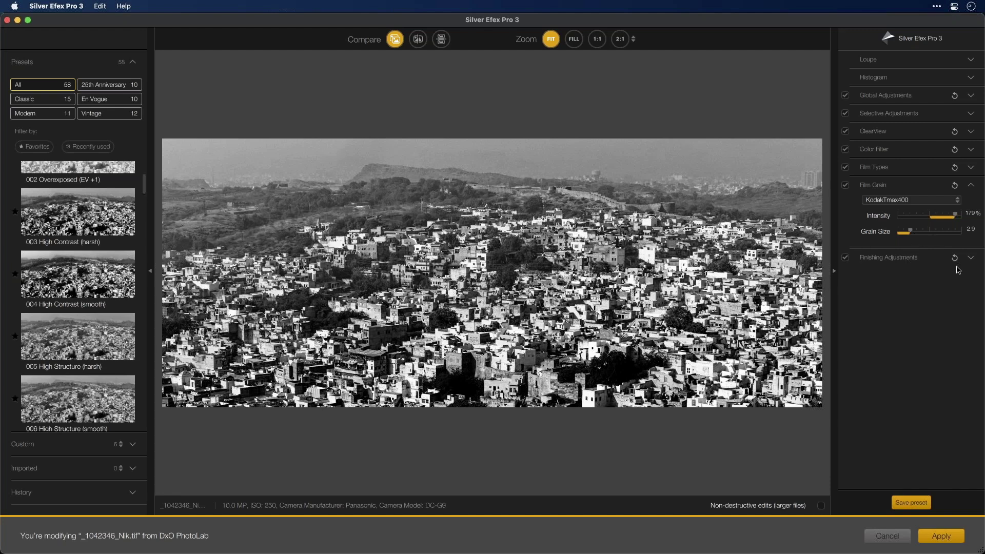
- Expand the Finishing Adjustments and darken the photo's edges with a Vignette Amount of -48%
click(971, 258)
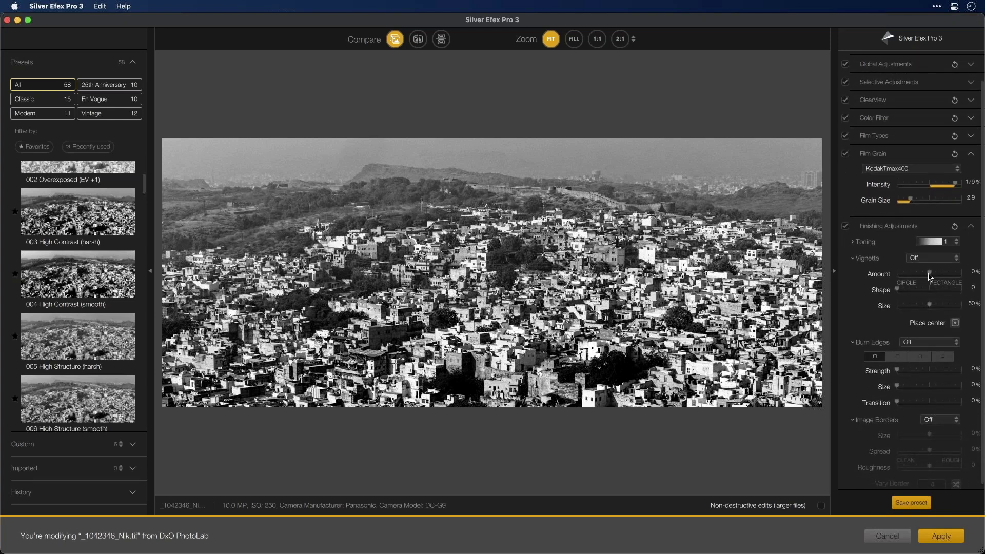
drag(929, 273, 920, 280)
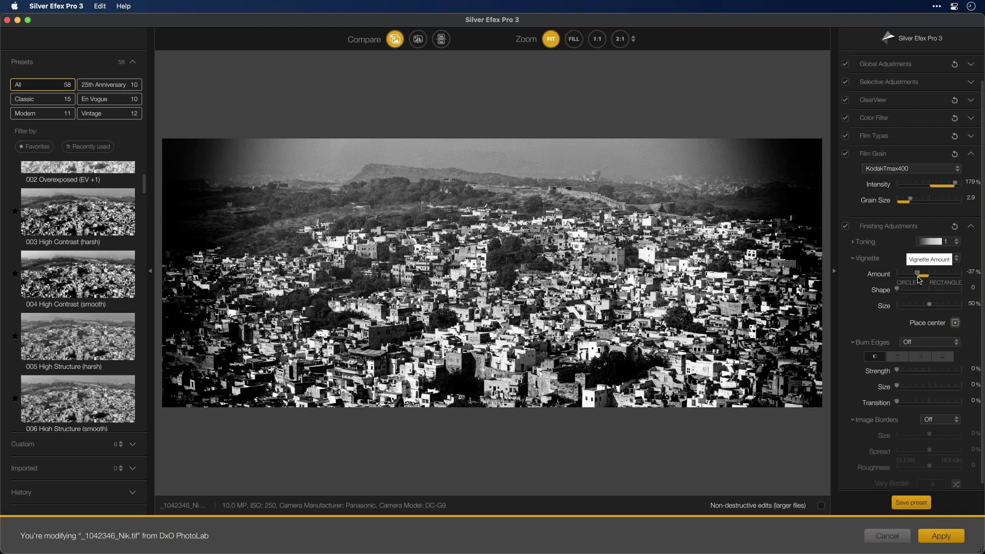
click(914, 276)
scroll(914, 277, up, 1)
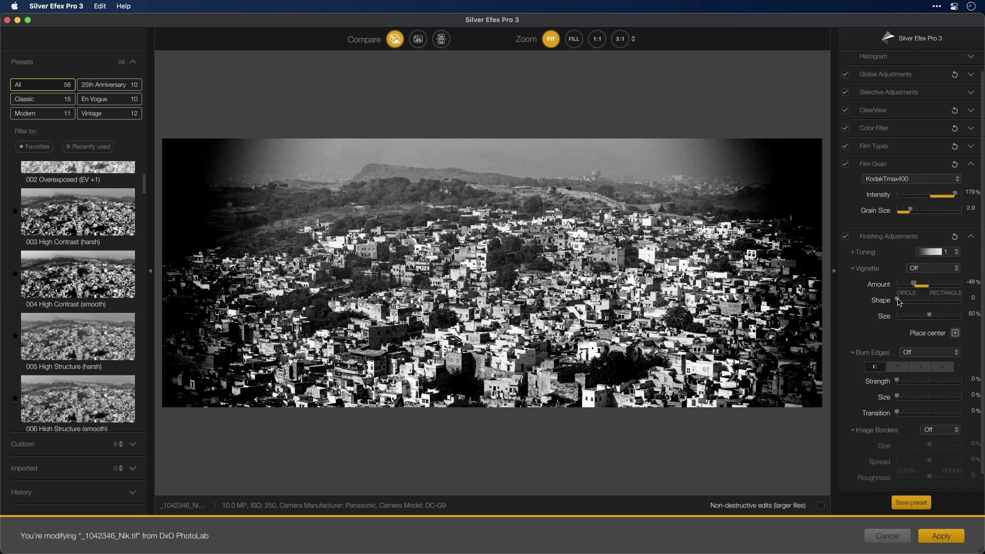
- Try a rectangular vignette with Shape 100 and Amount -30%, reset the Finishing Adjustments and collapse the Vignette settings
drag(899, 301, 969, 303)
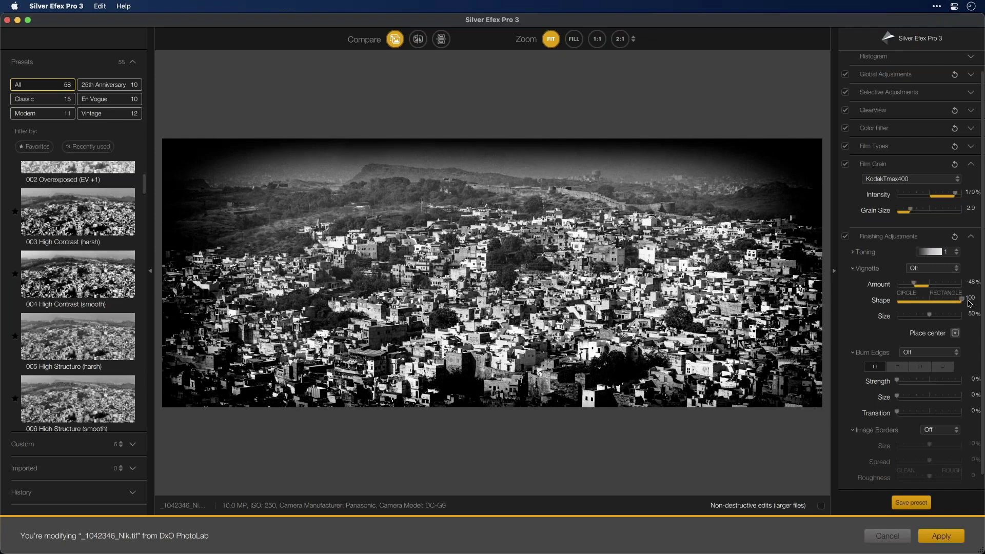
drag(919, 286, 921, 287)
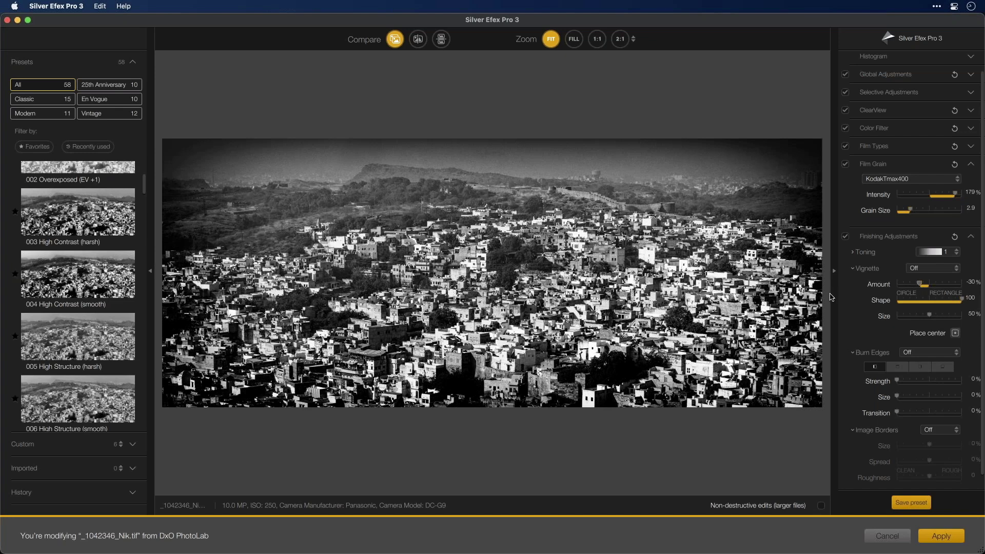
click(954, 237)
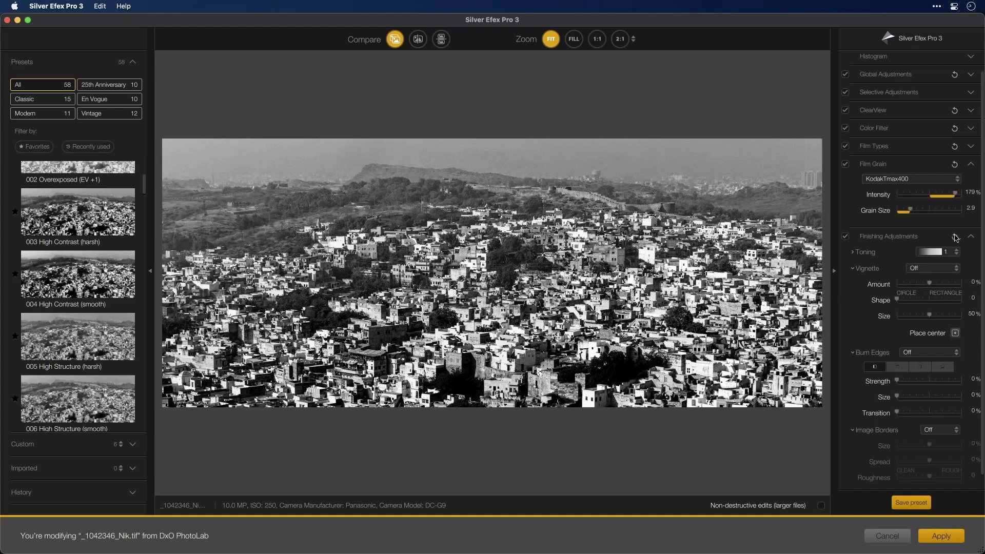
click(856, 267)
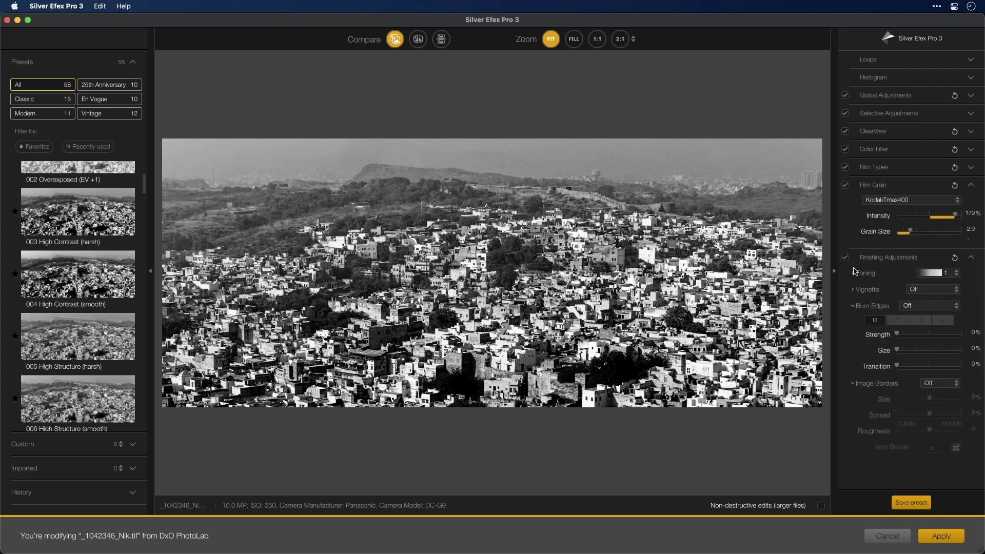
- Preview the Burn Edges presets All Edges (Soft) 1 and All Edges 1, and set Burn Edges back to Off
click(919, 306)
click(876, 304)
click(905, 307)
click(867, 309)
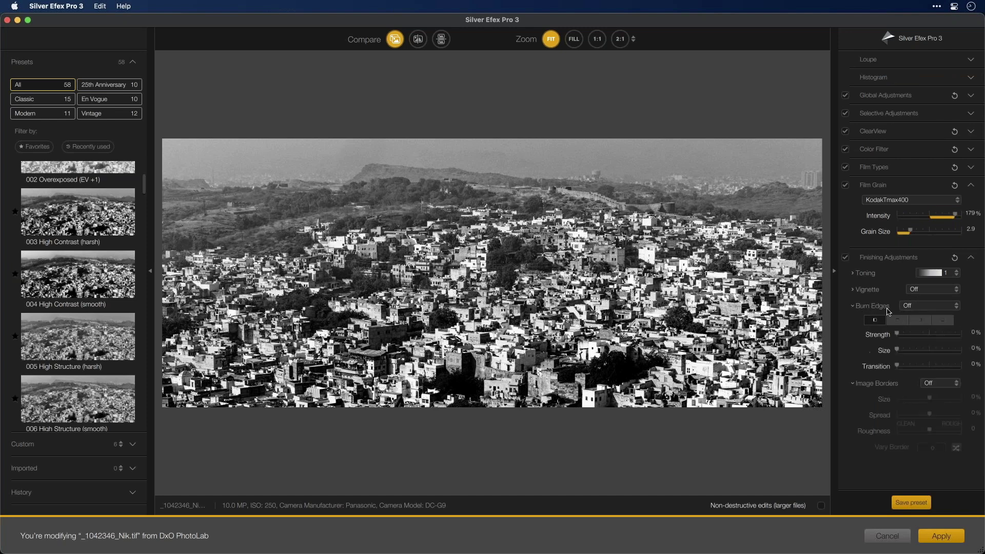
click(918, 306)
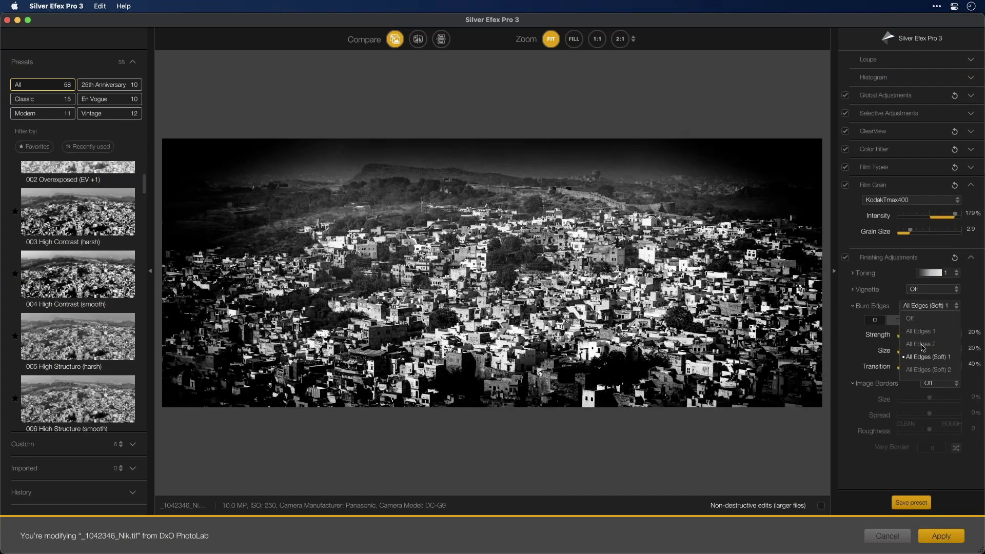
click(917, 331)
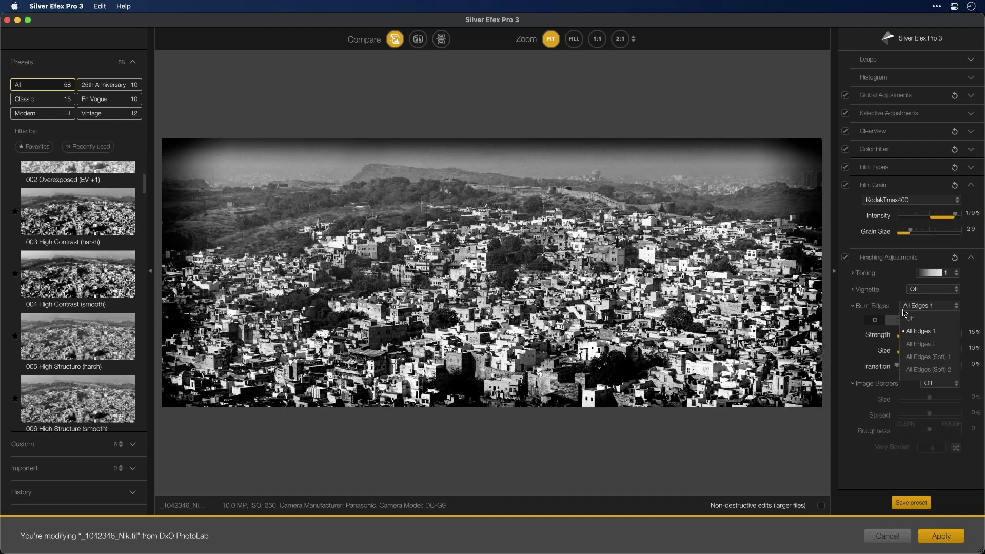
click(910, 318)
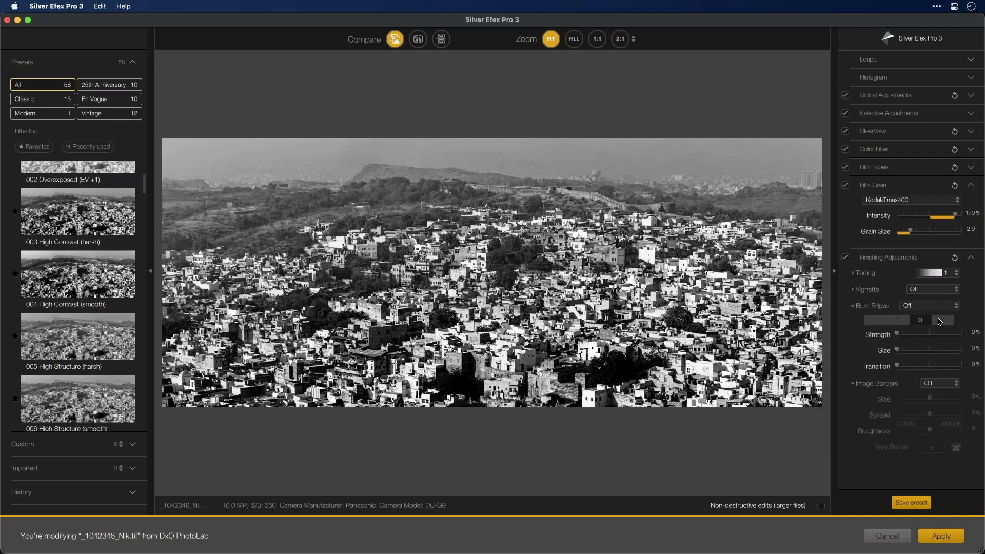
- Burn the photo's top edge with Strength 24%, Size 17% and Transition 100%, and compare it with the Finishing Adjustments disabled
click(903, 322)
mouse_move(901, 335)
mouse_down()
mouse_move(935, 335)
mouse_move(899, 366)
mouse_move(973, 368)
mouse_up()
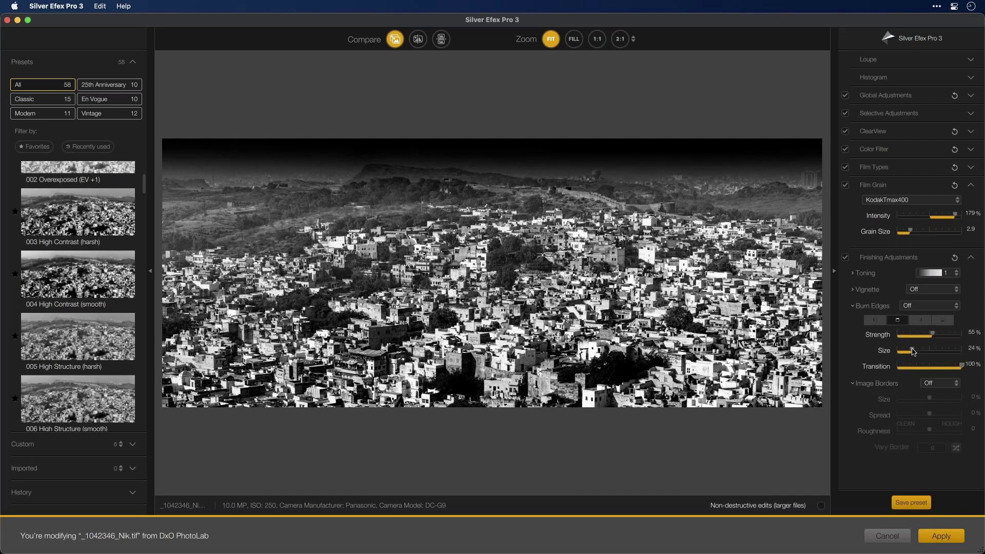
mouse_move(913, 352)
mouse_down()
mouse_move(924, 339)
mouse_move(916, 344)
mouse_up()
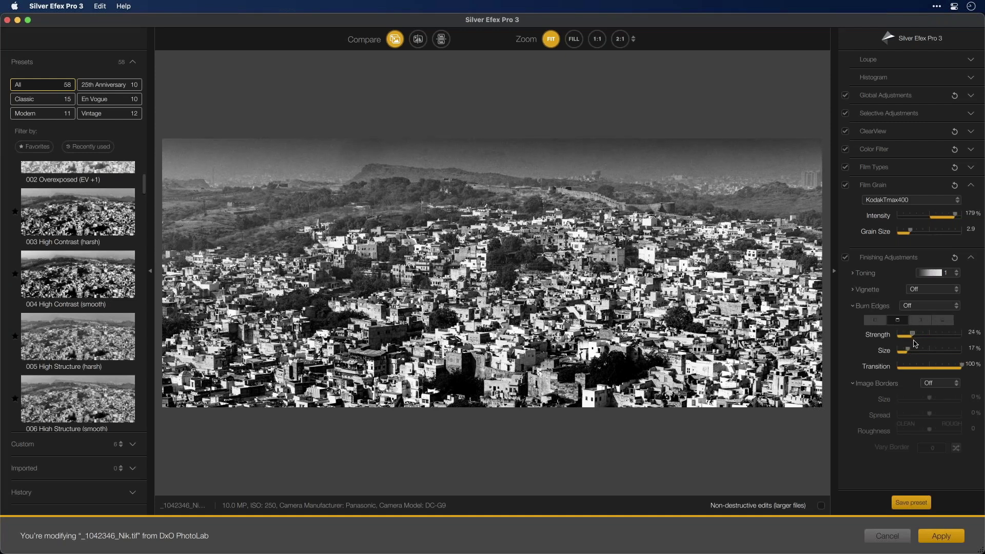
click(846, 258)
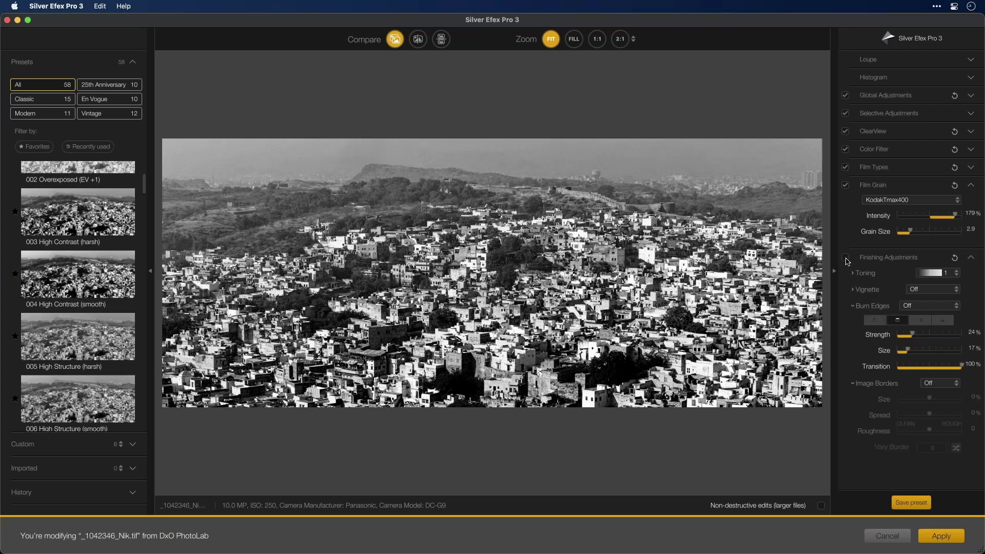
click(846, 258)
click(846, 260)
click(846, 259)
- Reduce the top edge's burn Strength to 16% and compare the sky with and without the Finishing Adjustments
drag(911, 335, 908, 336)
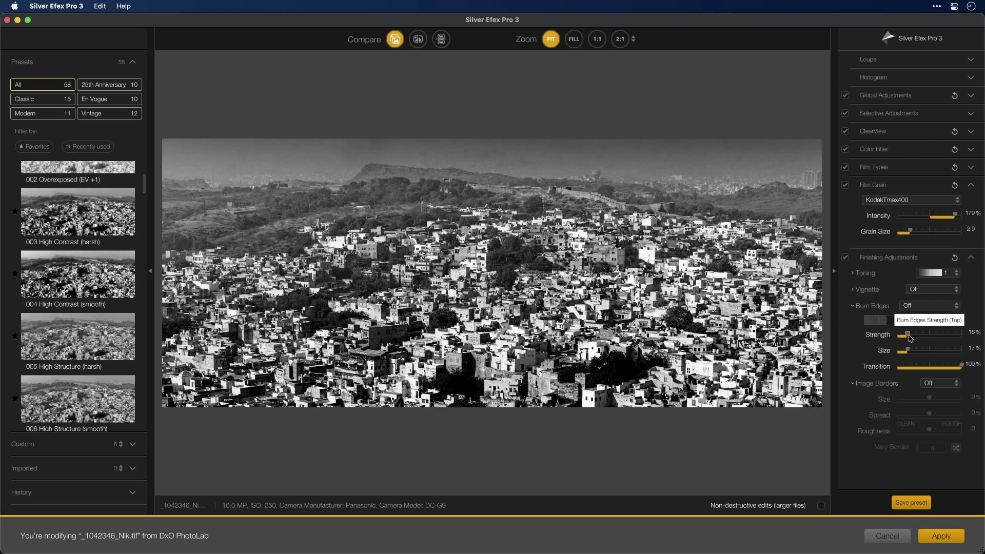
click(845, 259)
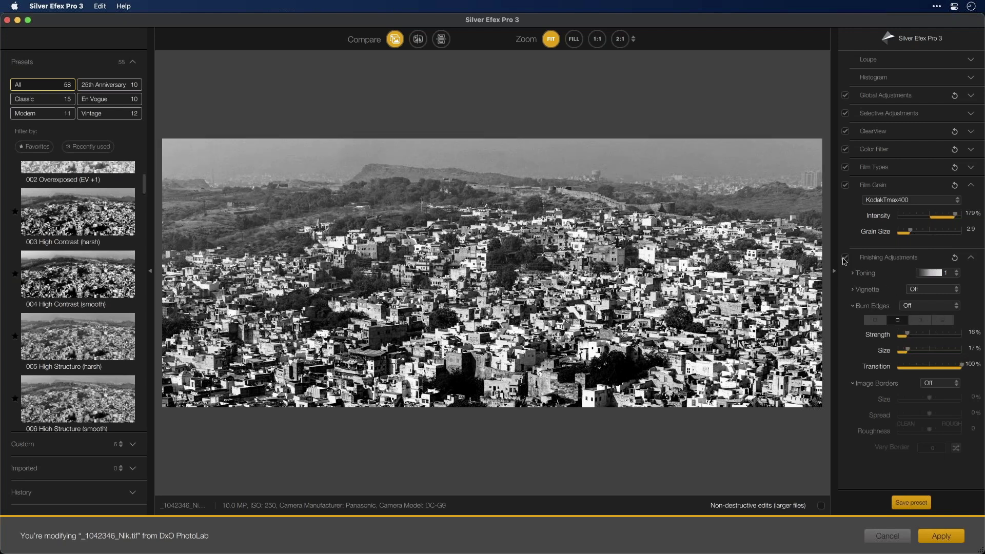
click(845, 259)
click(845, 259)
click(846, 260)
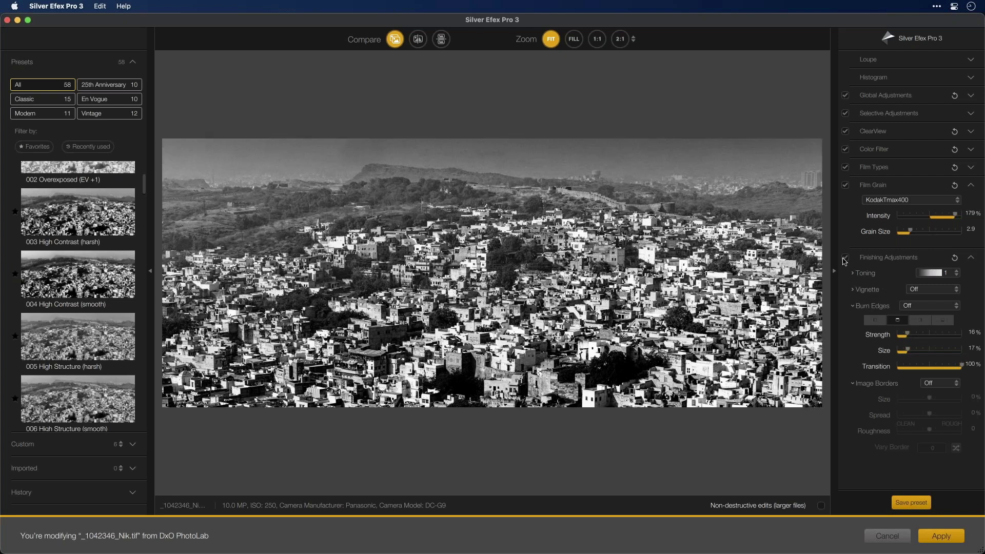
click(845, 259)
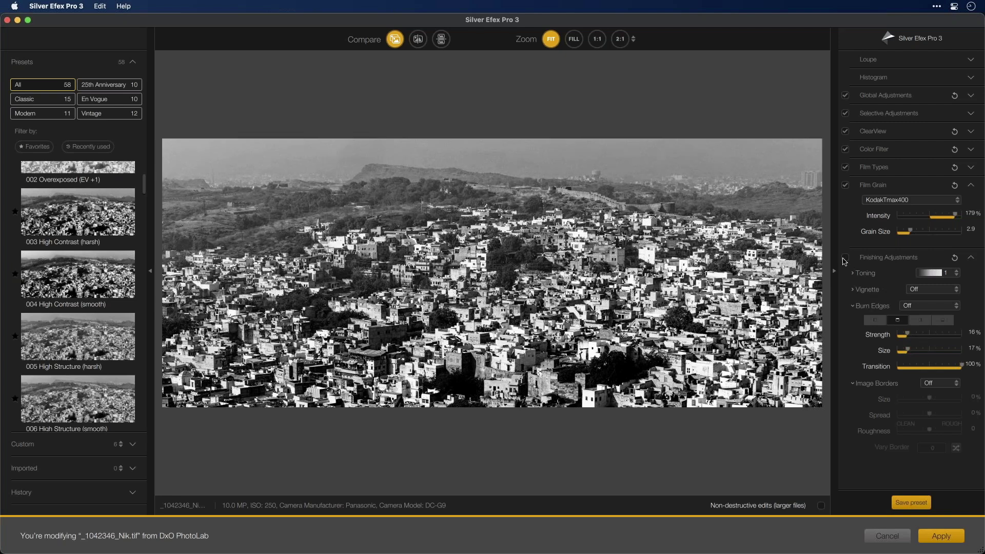
click(845, 259)
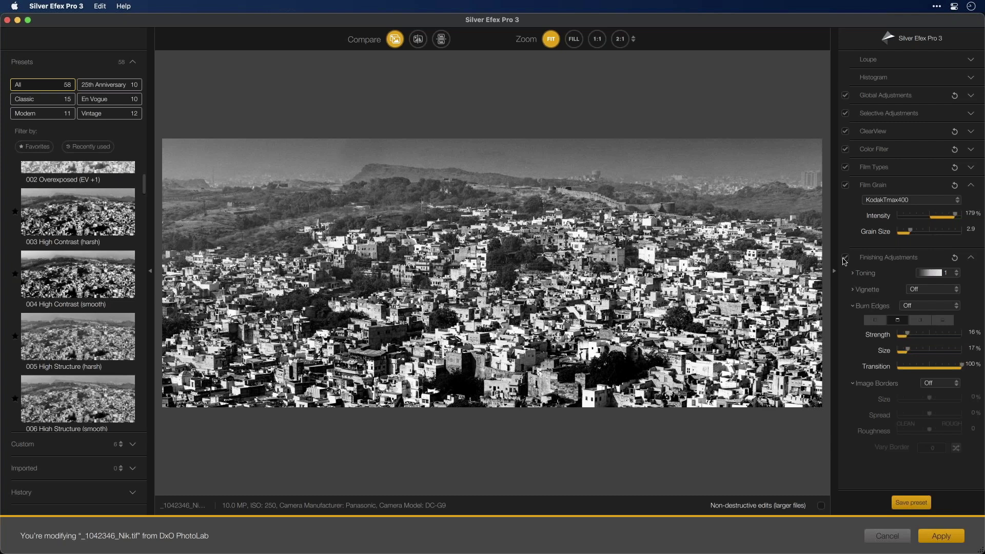
- Compare the edited cityscape with its original, and check the burned sky with the Finishing Adjustments on and off
click(393, 40)
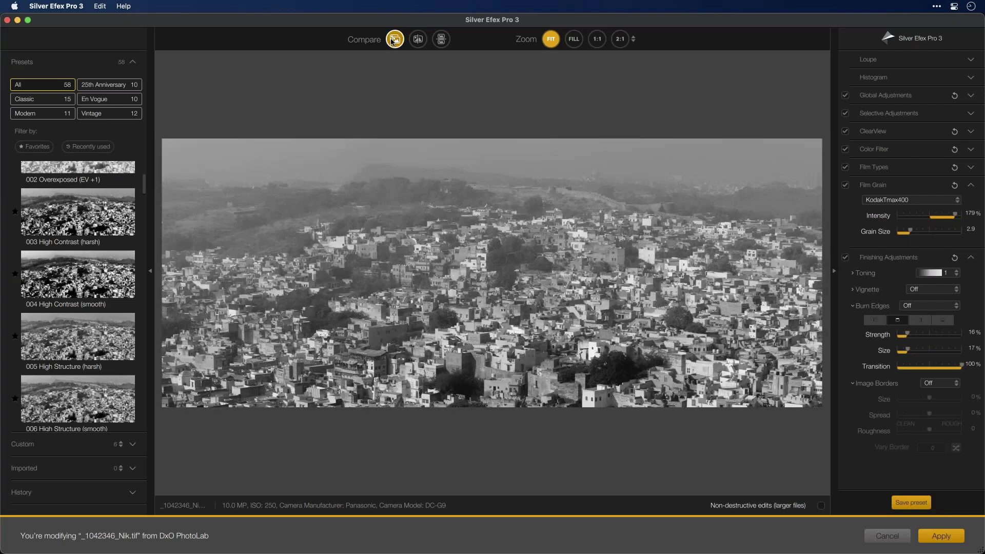
click(393, 40)
click(393, 40)
click(393, 40)
click(845, 258)
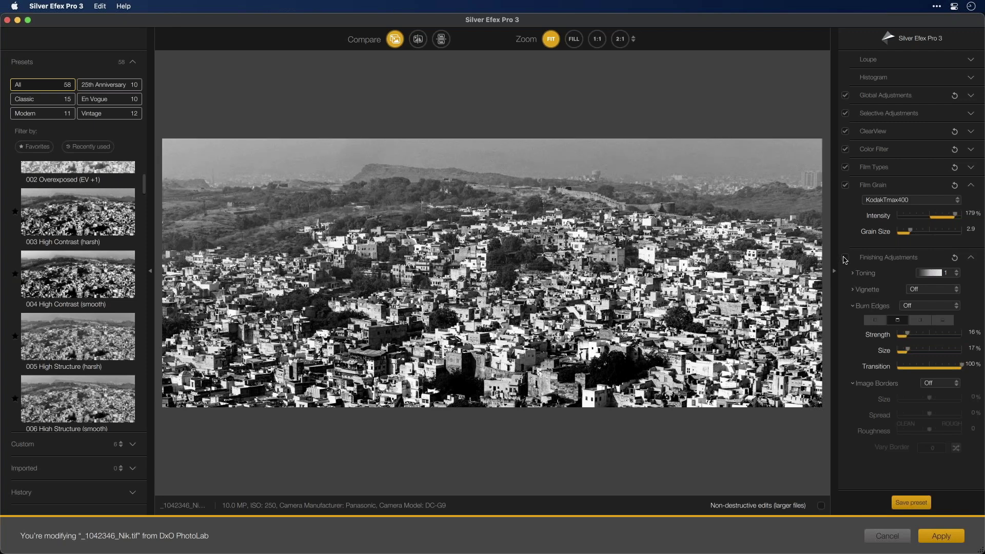
click(845, 258)
click(845, 258)
click(845, 258)
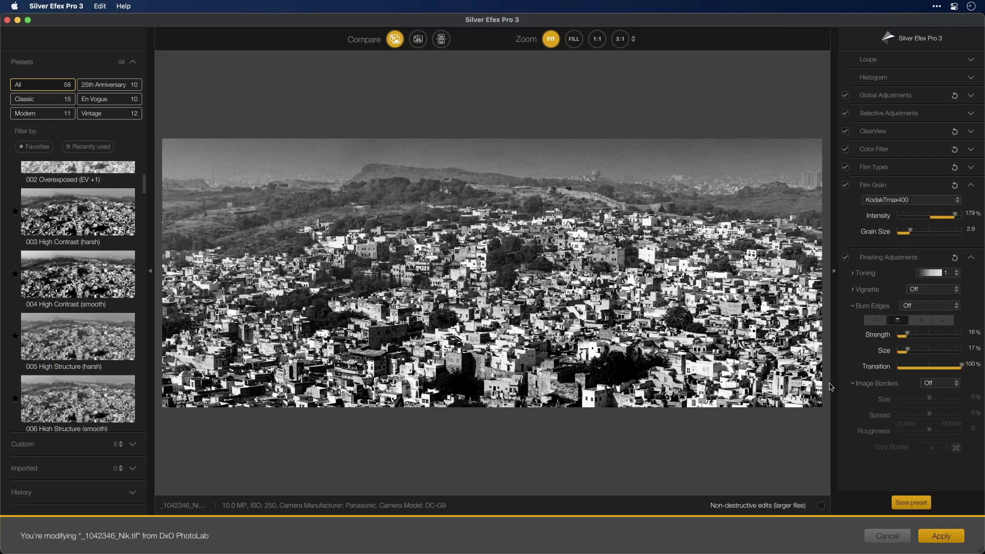
- Add a Type 6 image border and set its Size to -94%
click(943, 384)
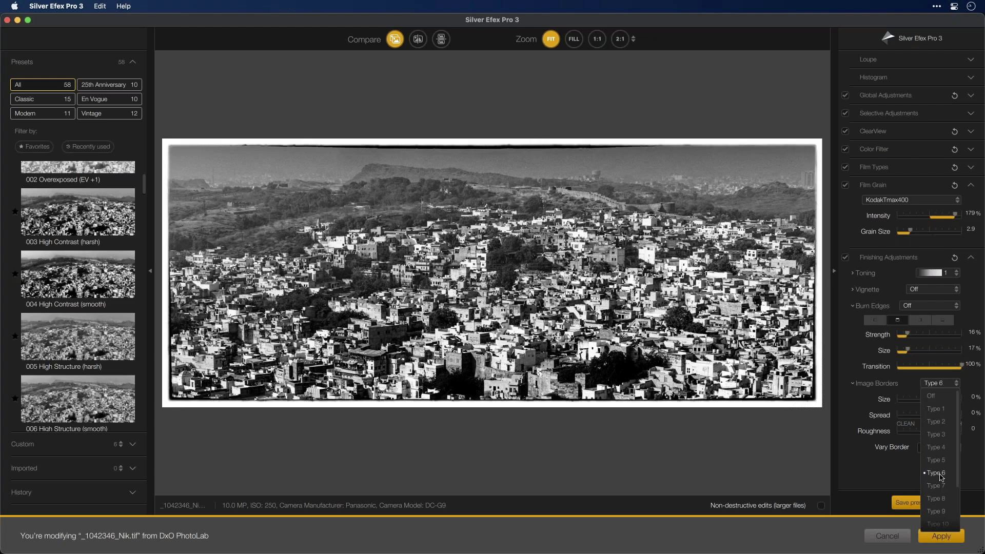
click(941, 474)
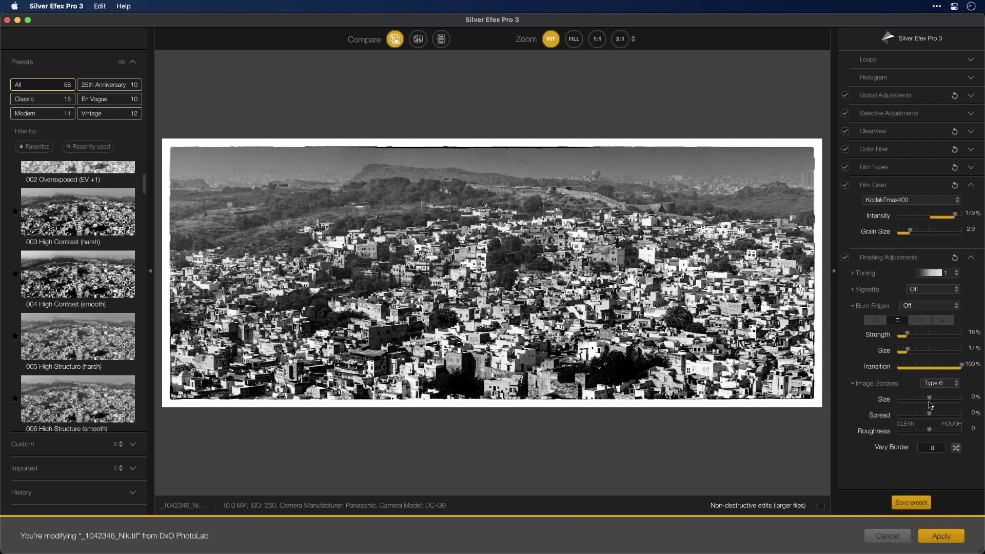
drag(930, 399, 903, 404)
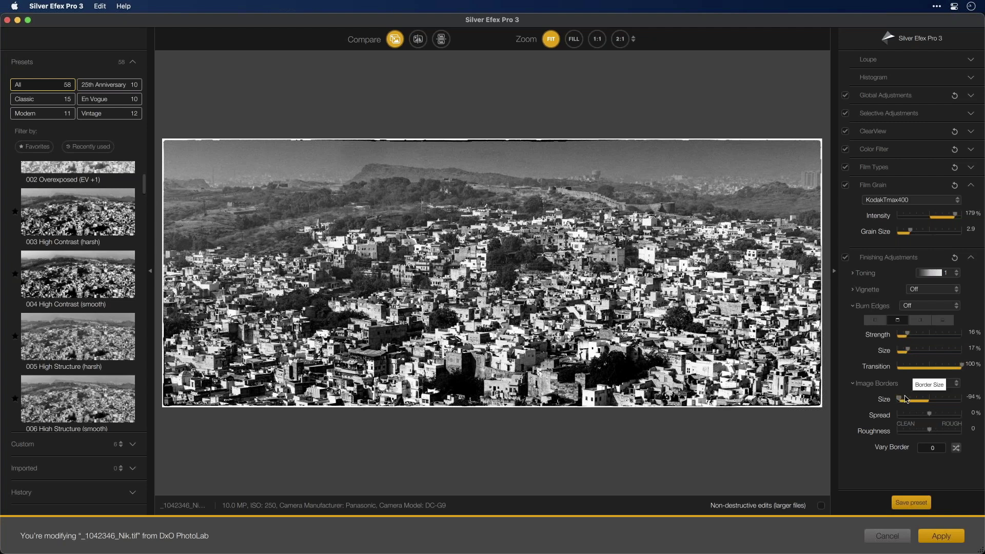
- Apply the black-and-white conversion and view the resulting _1042346_Nik.tif in DxO PhotoLab
click(941, 535)
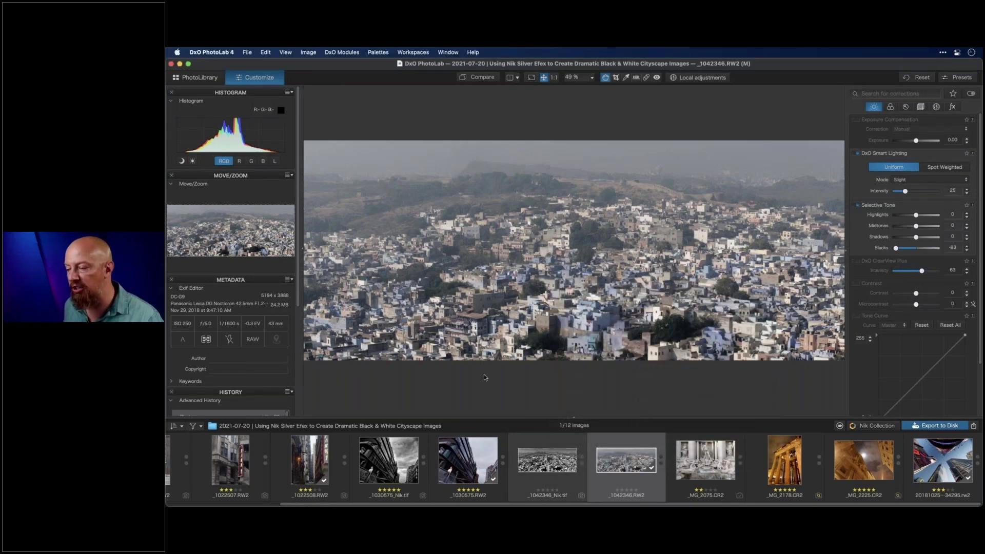
key(Left)
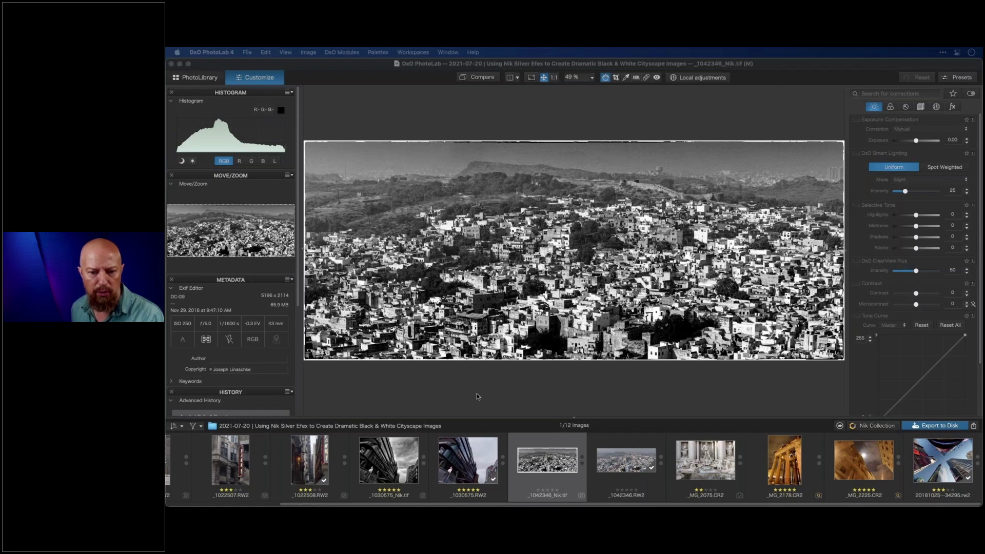
- Open the photo _MG_2178.CR2, show its edit history, and inspect the columns and stonework at 1:1 and fitted
click(789, 465)
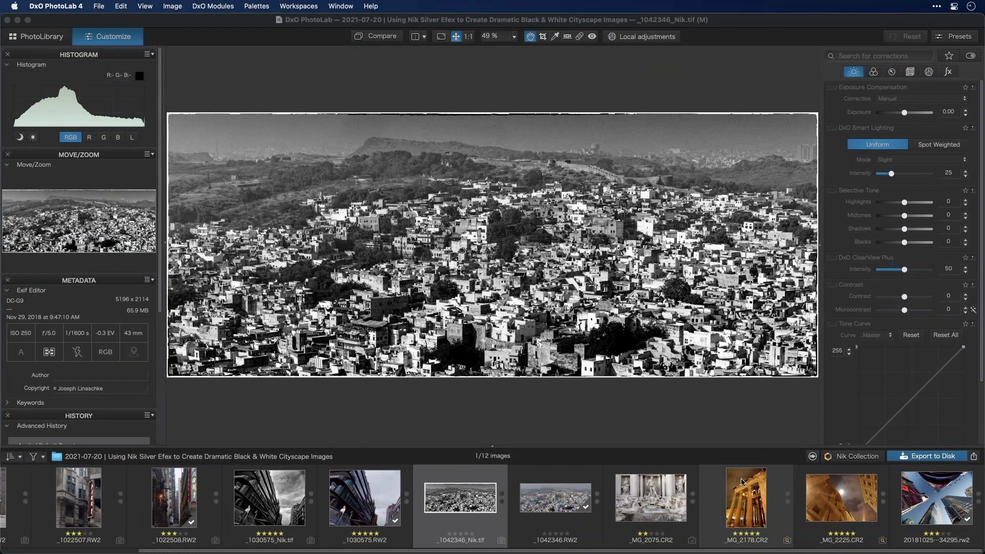
click(744, 505)
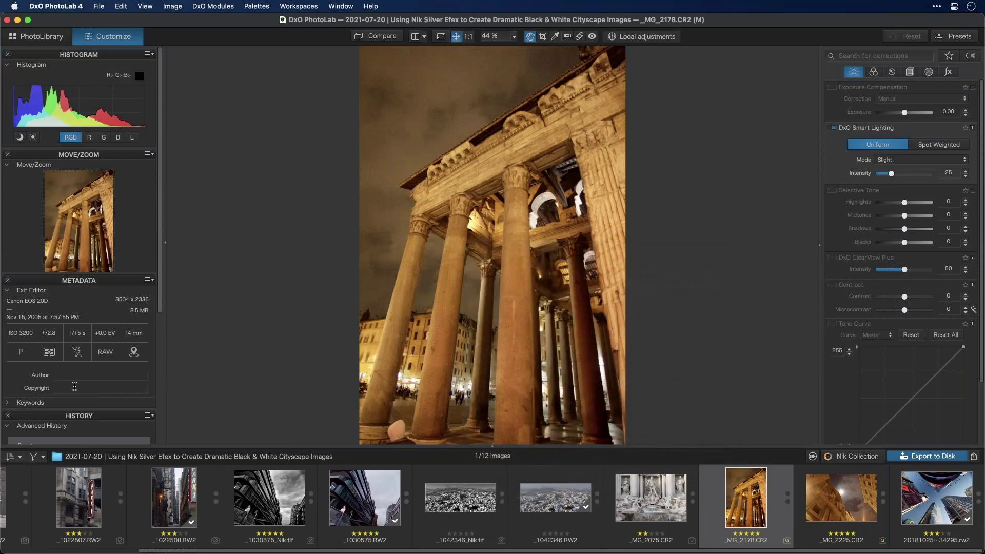
scroll(49, 378, down, 5)
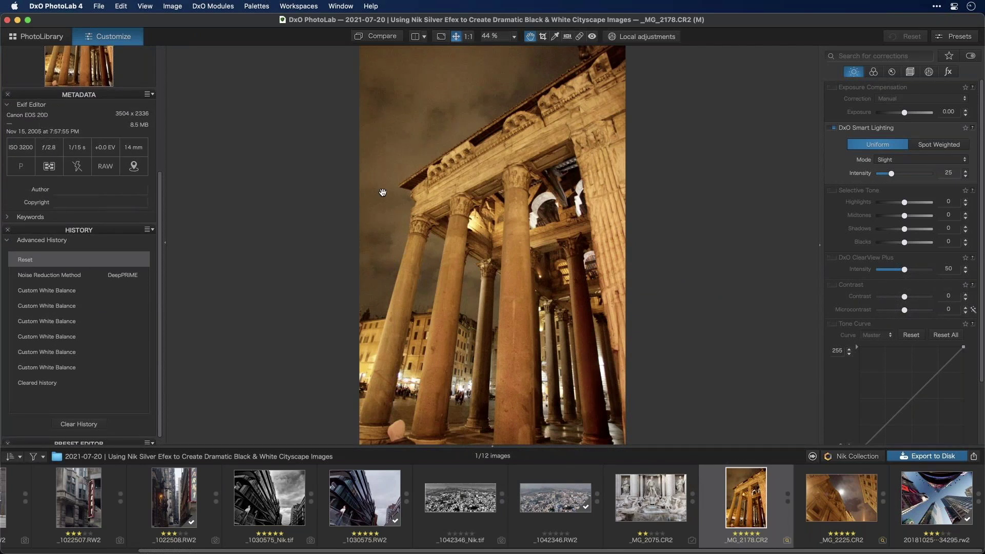
click(468, 37)
scroll(417, 175, up, 5)
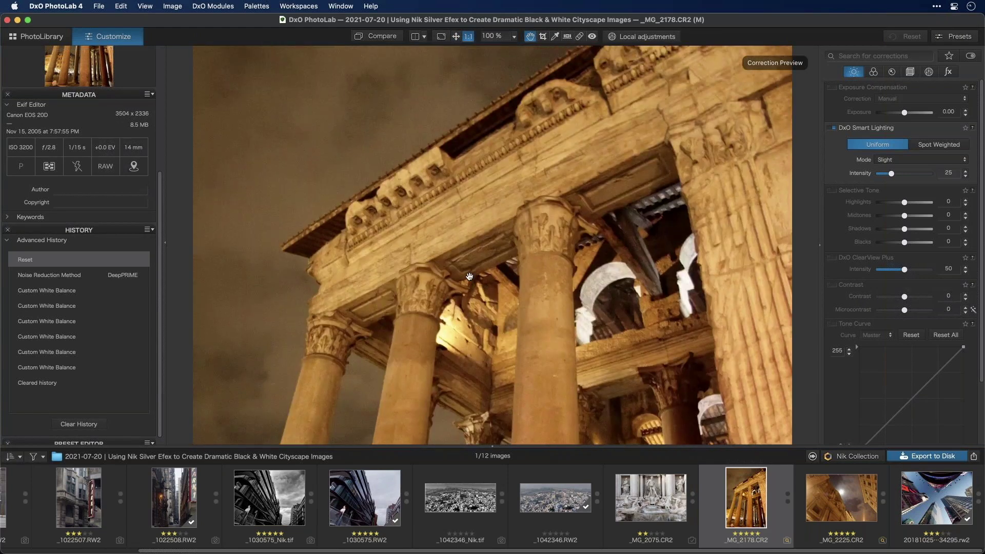
scroll(414, 234, down, 3)
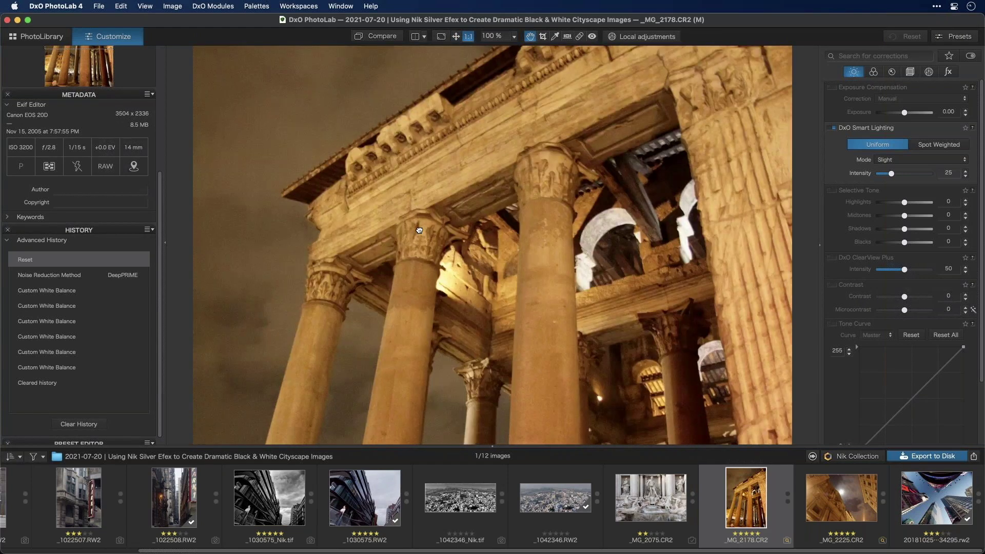
click(456, 37)
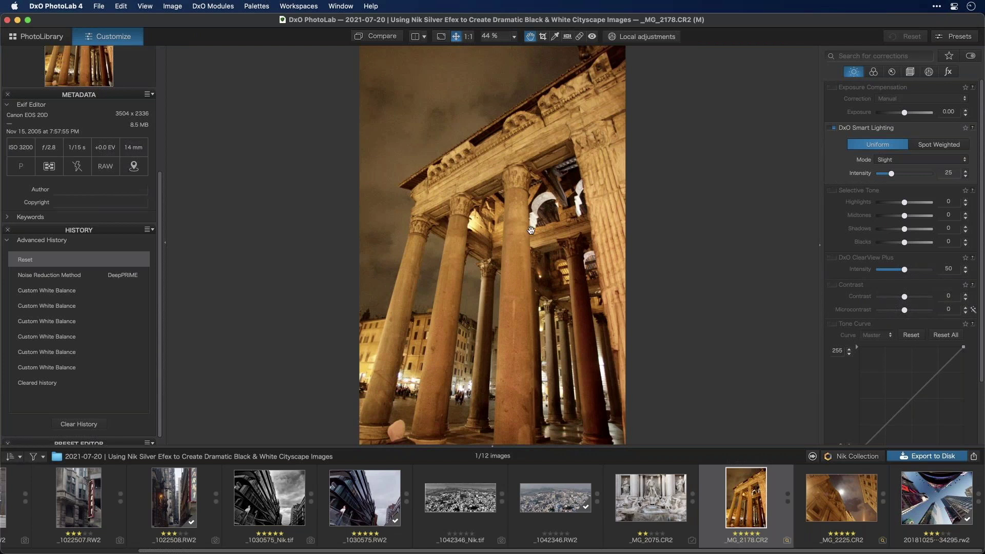
- Try the Daylight, Fluorescent and Tungsten white balance settings on the columned building photo and return to As Shot
click(874, 73)
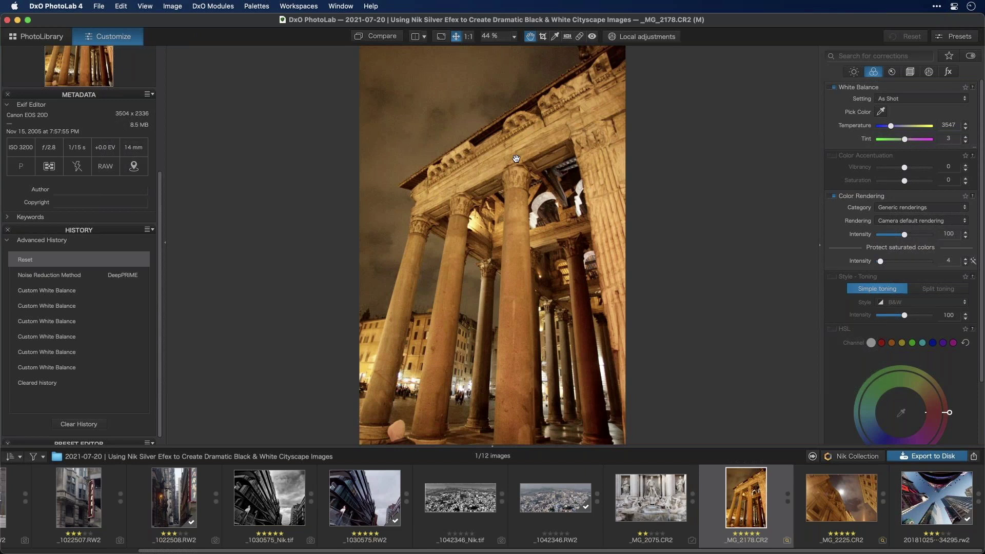
click(913, 99)
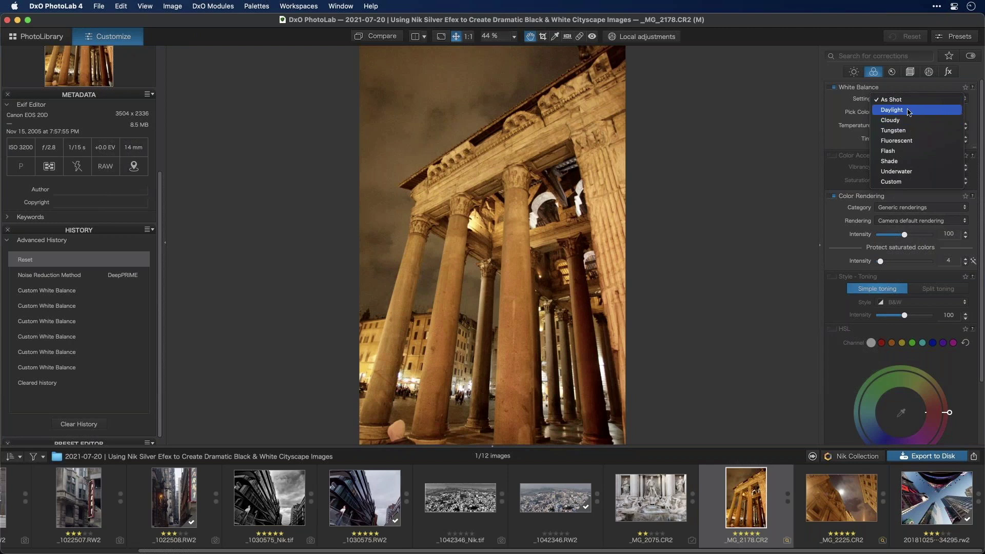
click(903, 114)
click(906, 100)
click(909, 133)
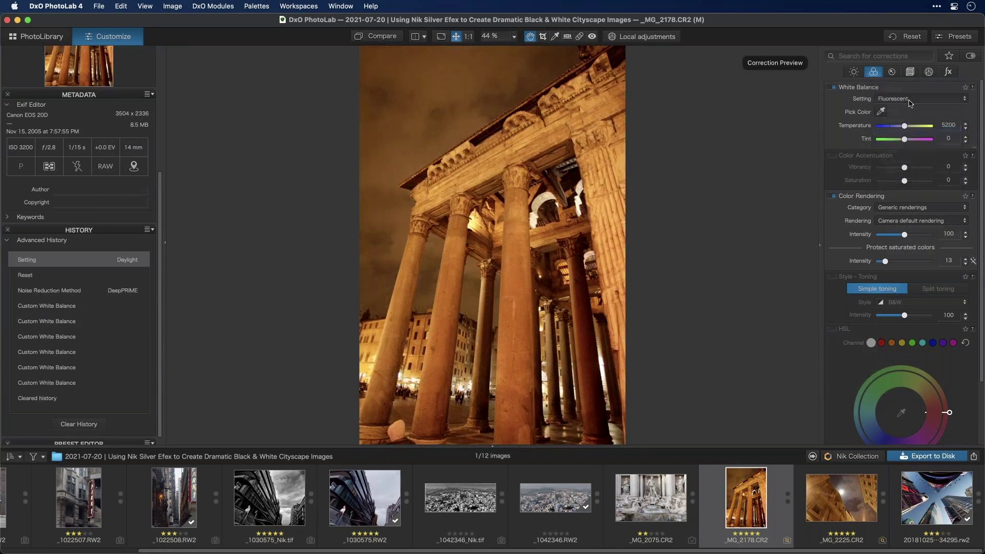
click(916, 99)
click(908, 90)
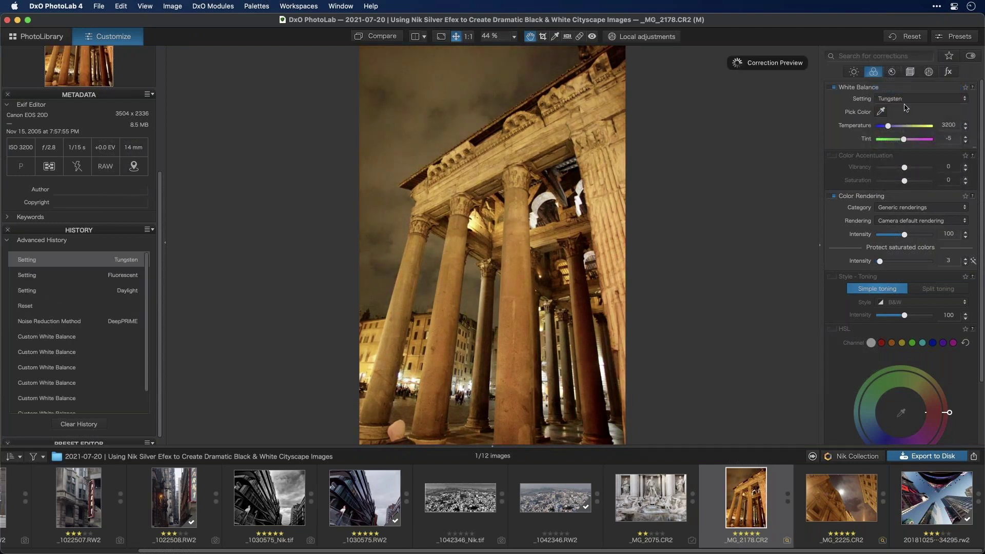
click(911, 99)
click(903, 69)
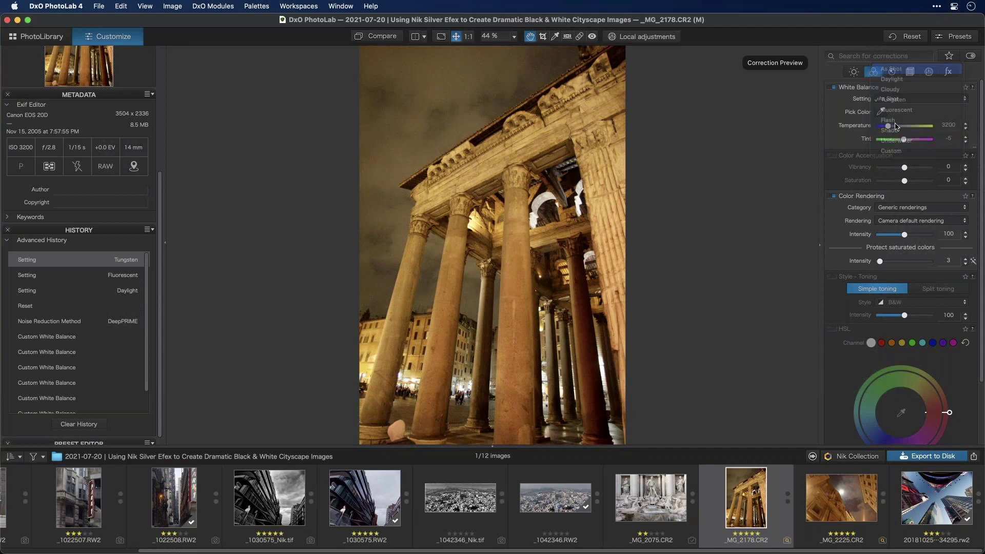
- Try a custom white balance with temperature 2923 and tint 39, and return the setting to As Shot
click(889, 126)
drag(890, 128, 910, 140)
click(886, 126)
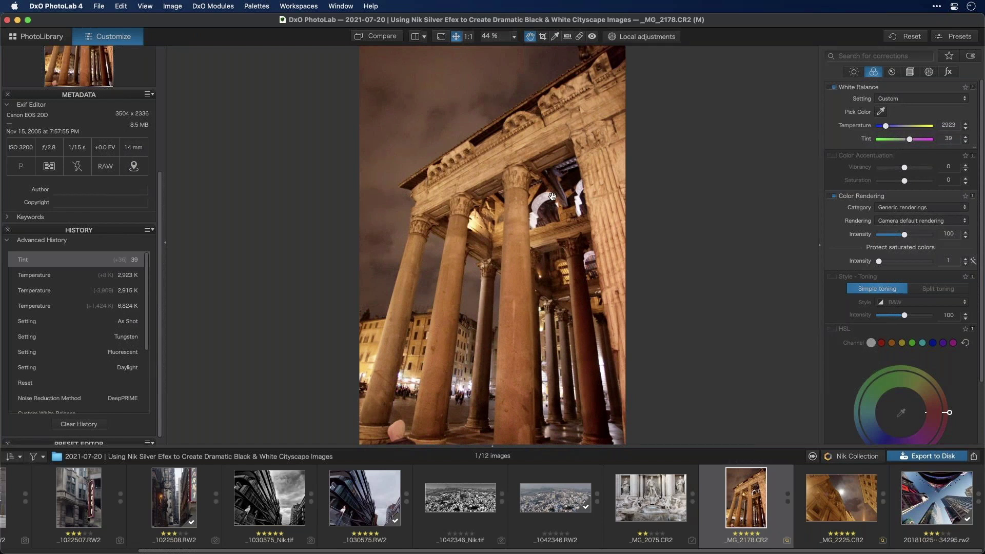
click(914, 99)
click(893, 18)
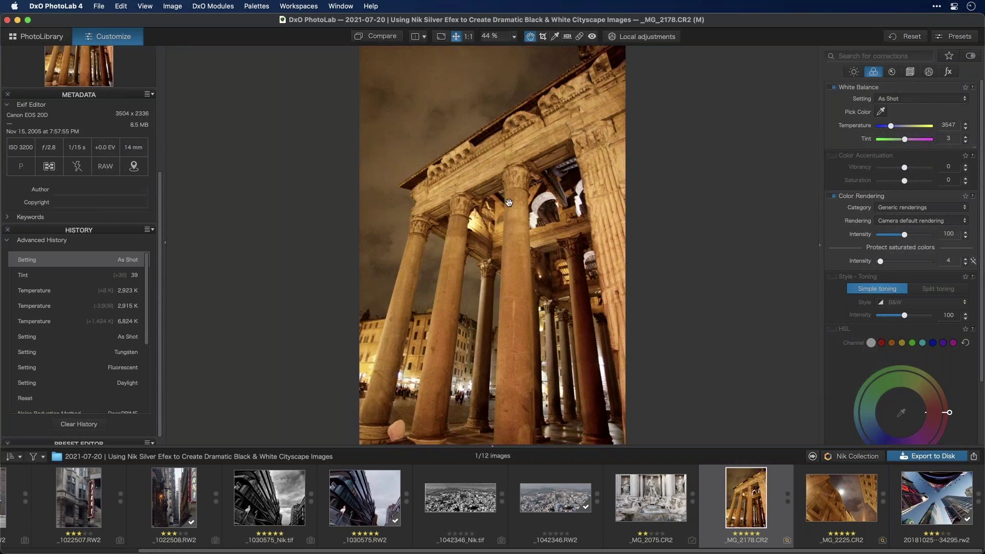
- Neutralize the white balance with the color picker, sampling the sky, columns and pale stone until temperature is 2309 and tint 30
click(881, 111)
click(450, 84)
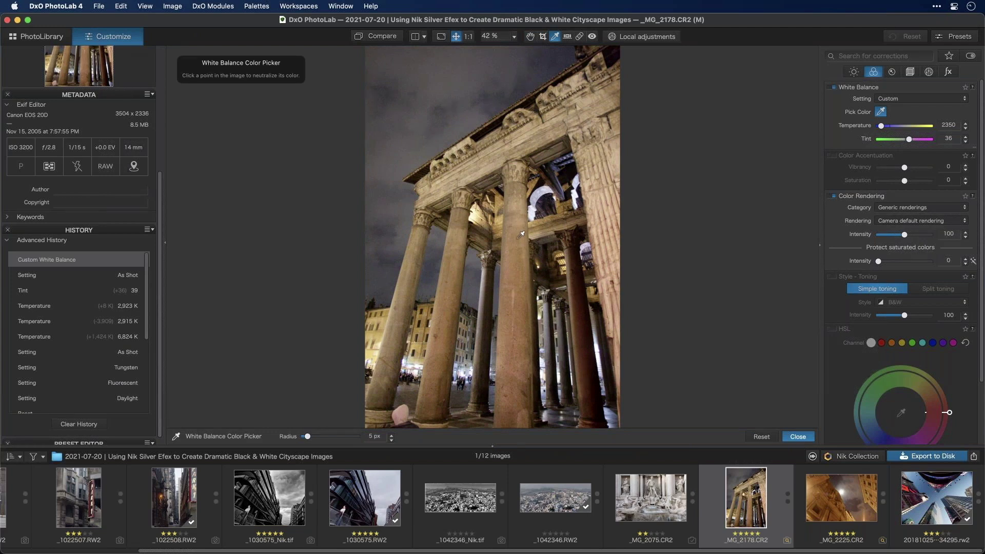
click(532, 274)
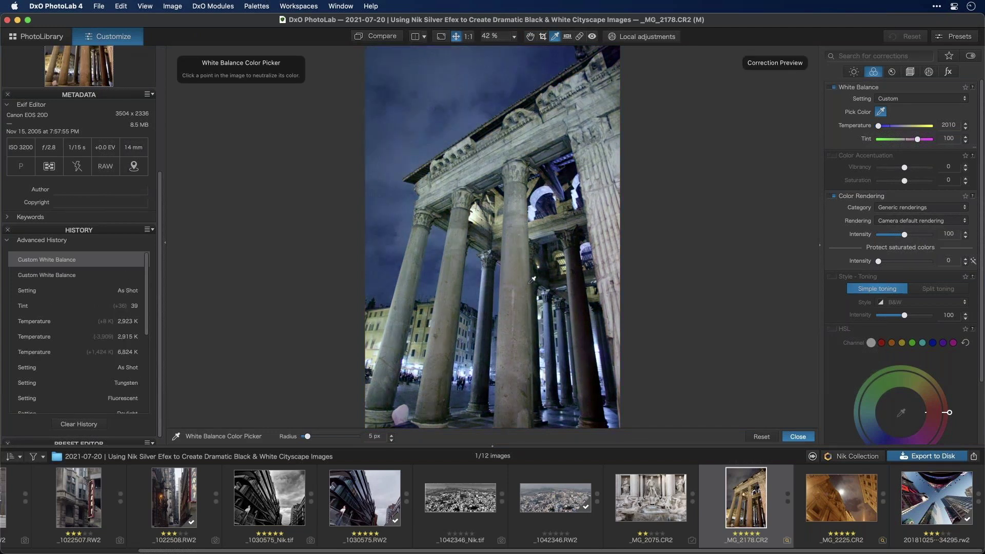
click(408, 406)
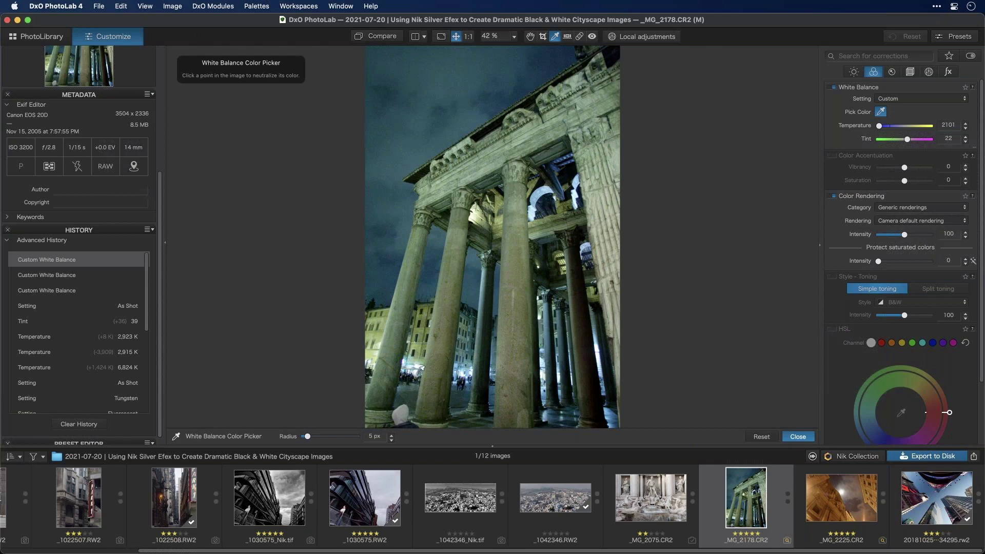
click(422, 369)
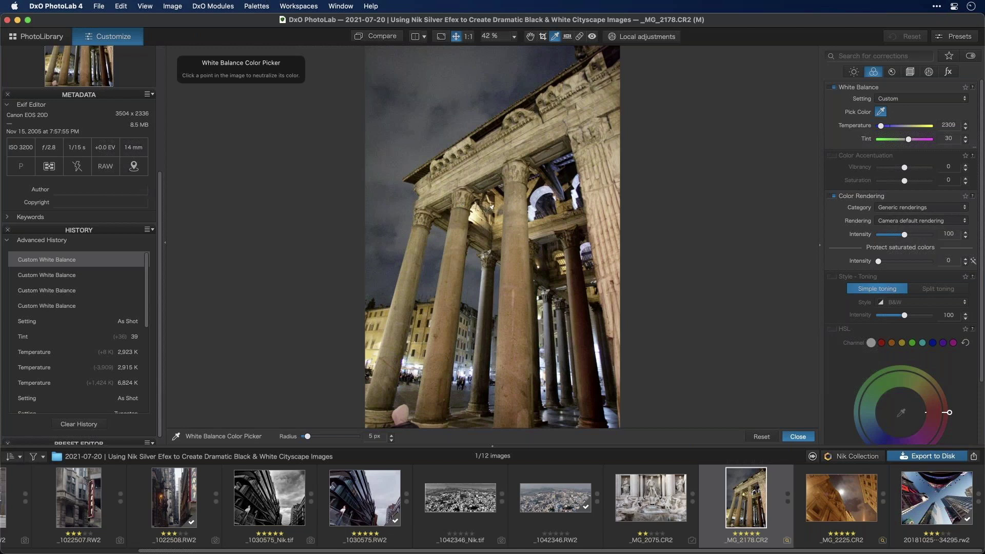
click(880, 112)
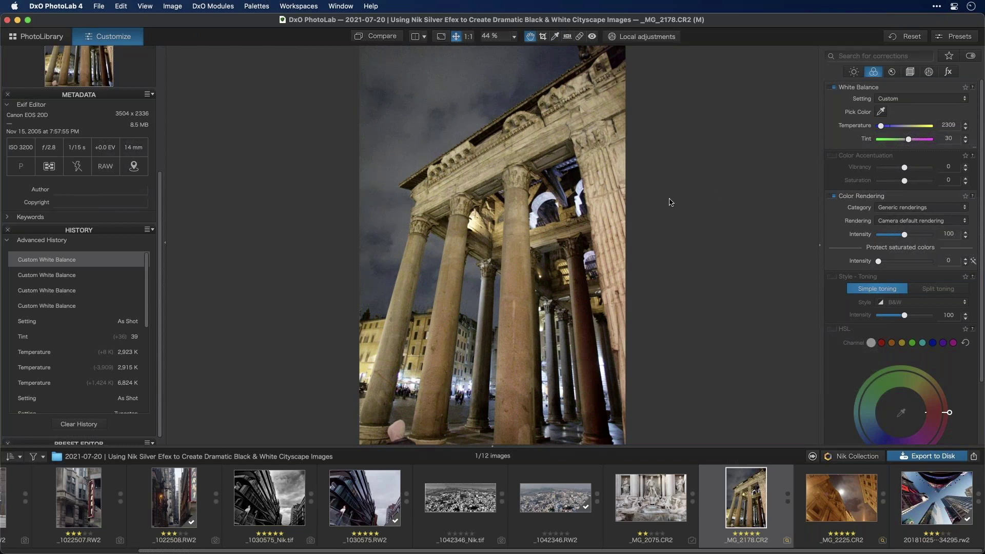
- Try to send the photo to Silver Efex Pro 3, cancelling at the optics module ambiguity warning
click(853, 457)
click(470, 244)
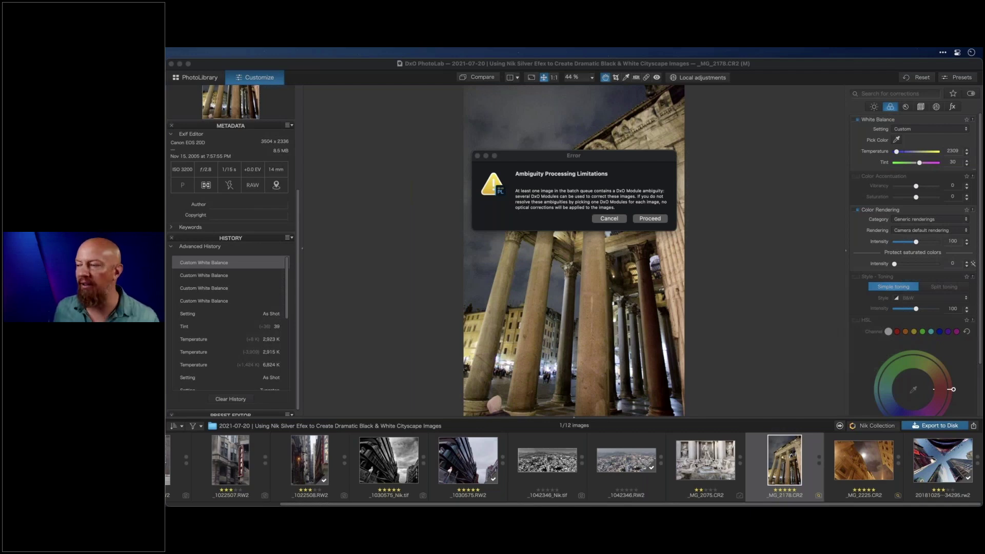
click(608, 219)
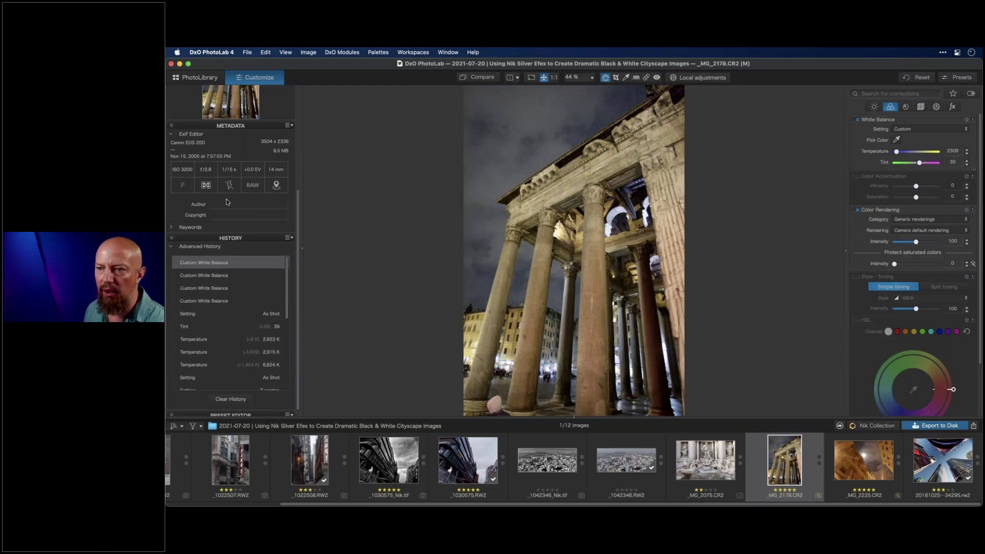
scroll(228, 202, up, 3)
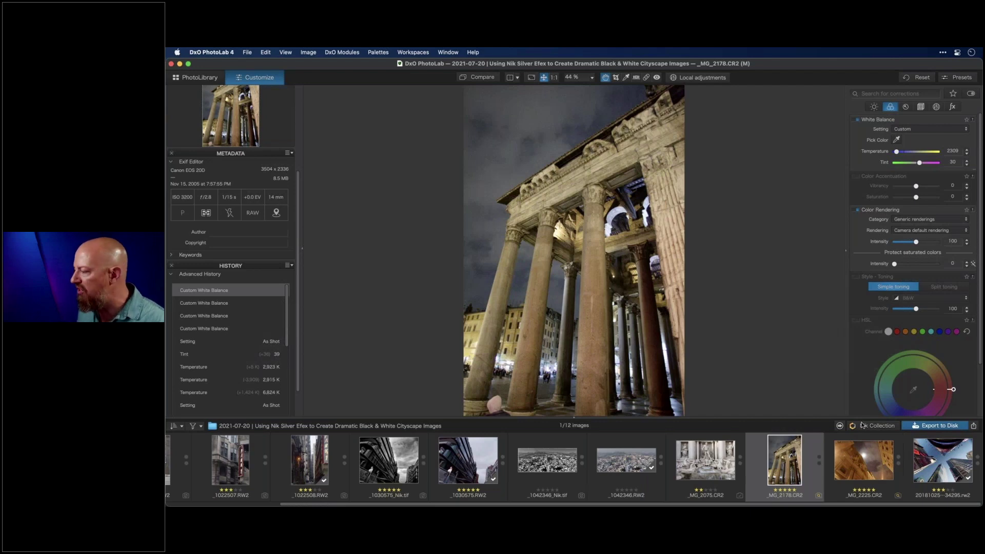
key(super+shift+n)
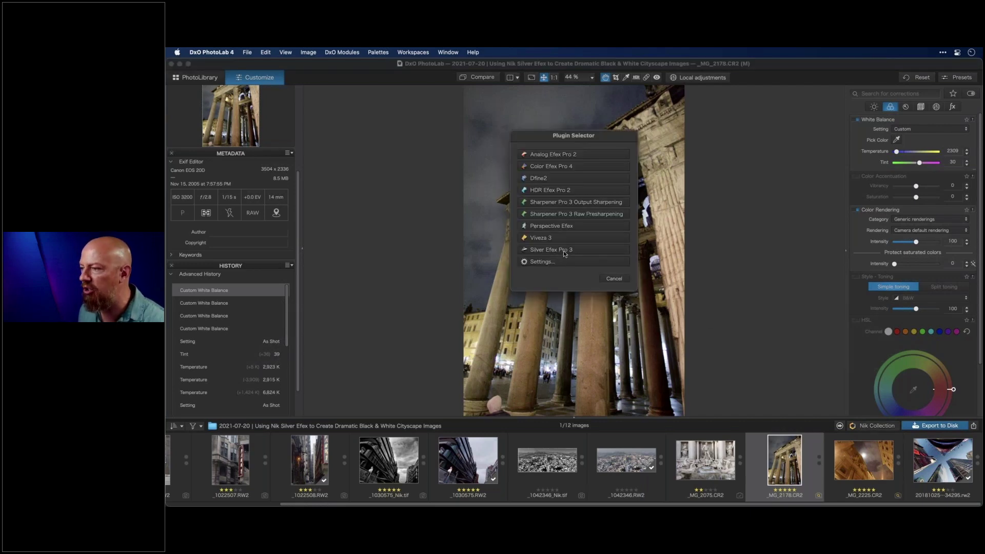
double_click(565, 248)
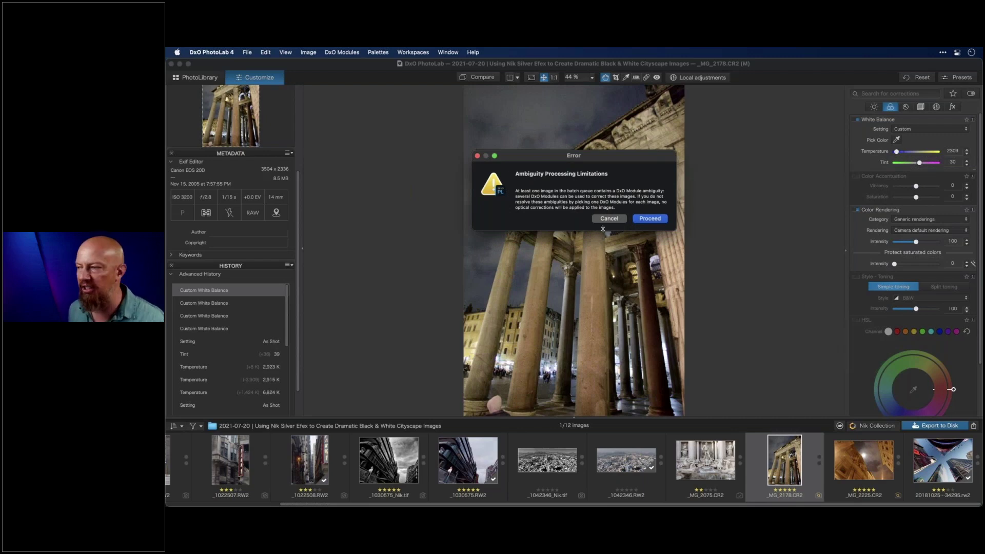
click(607, 219)
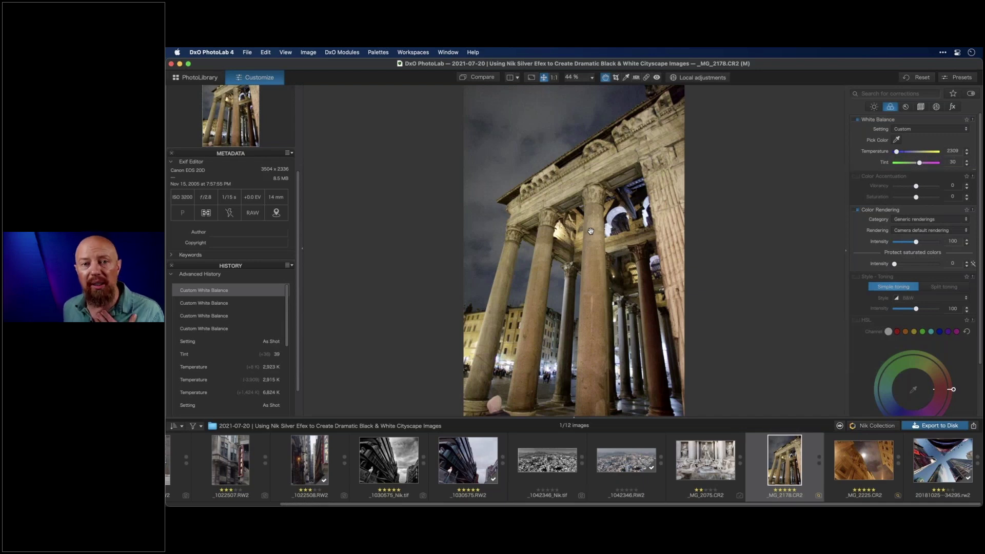
- Resolve the optics module ambiguity of _MG_2178.CR2 by assigning the Canon EOS 20D + Canon EF14mm f/2.8L USM lens
click(819, 497)
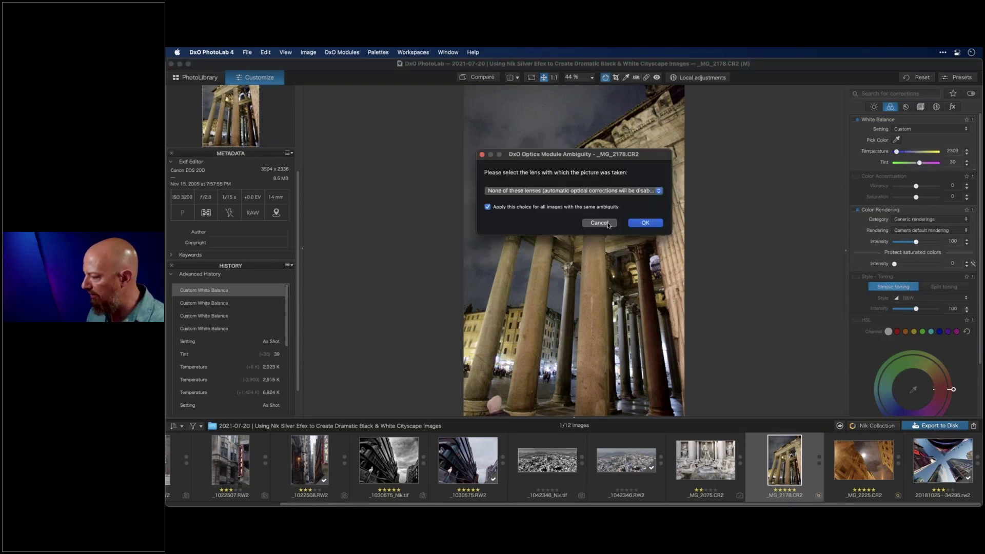
click(608, 224)
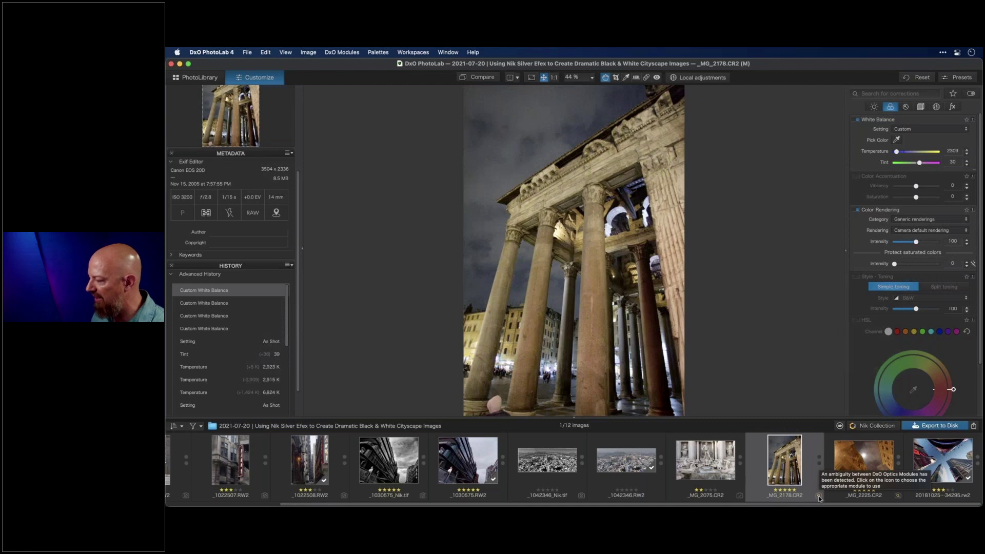
click(819, 497)
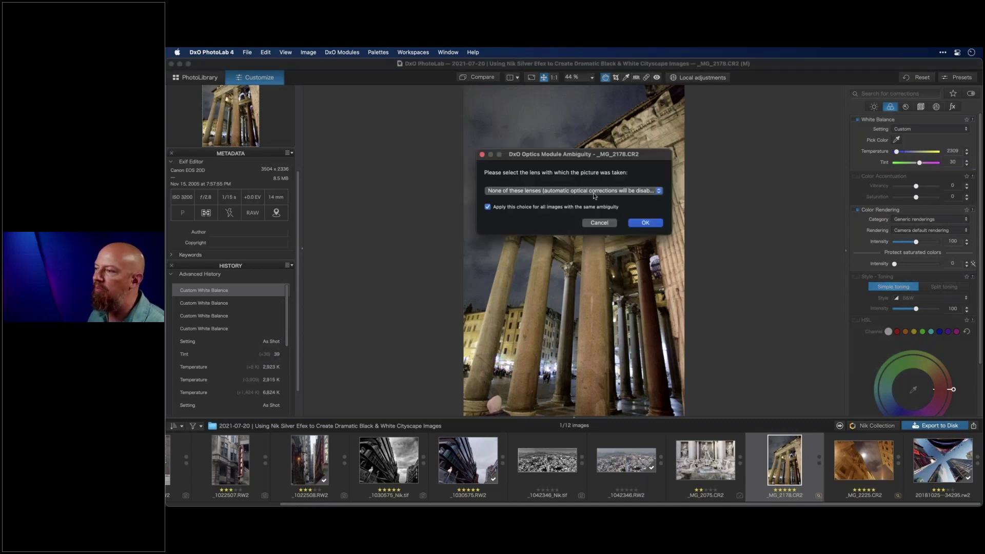
click(509, 195)
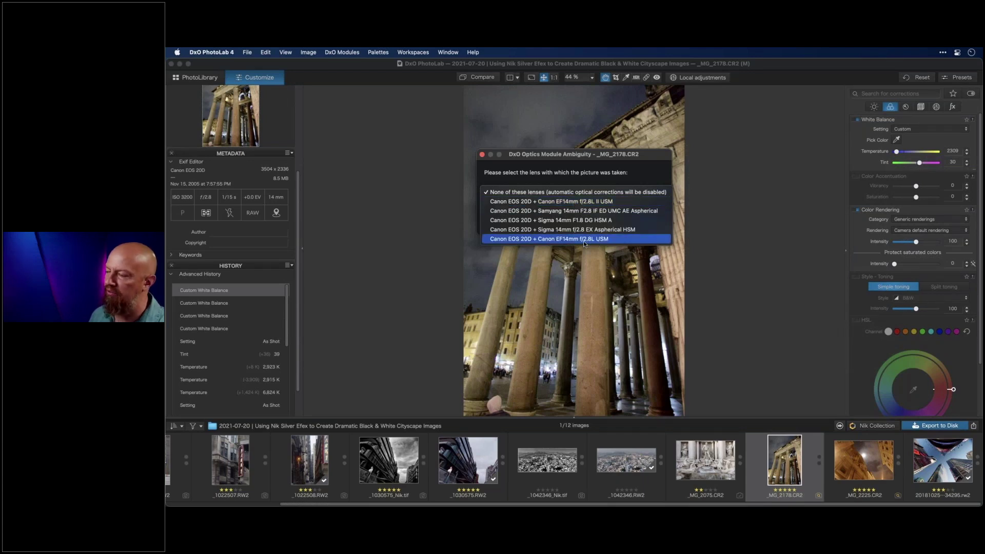
click(565, 239)
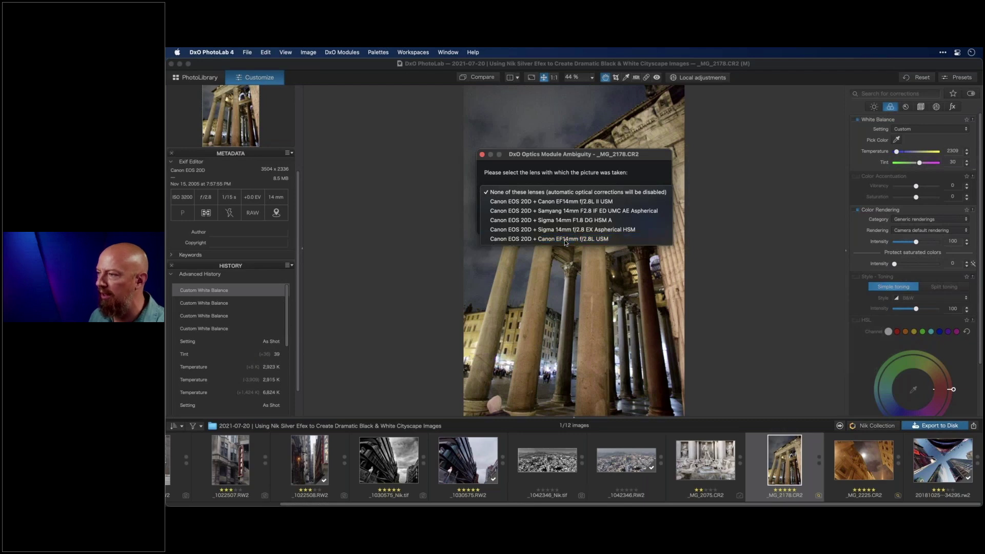
click(645, 224)
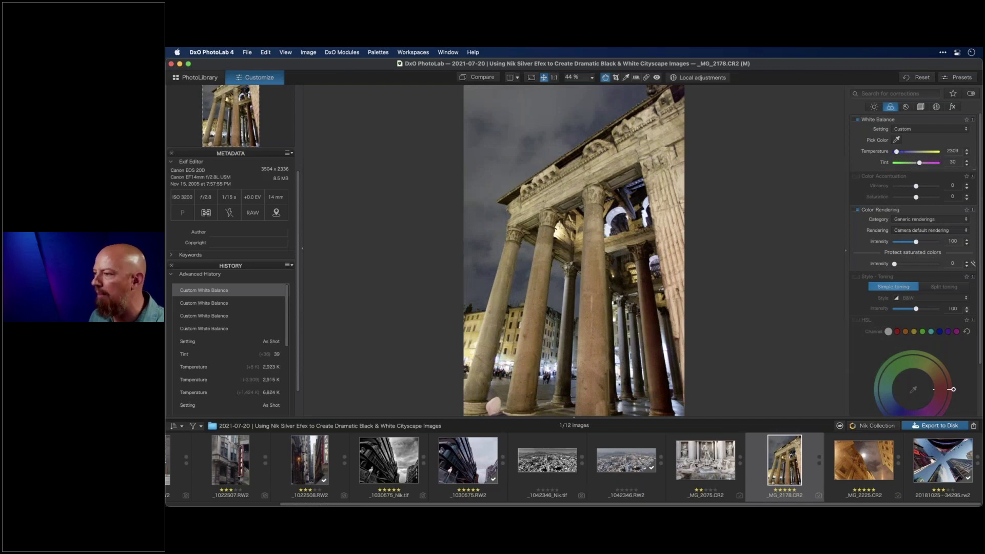
- Open the photo in Silver Efex Pro 3 and try presets 001, 004 and 005
click(878, 426)
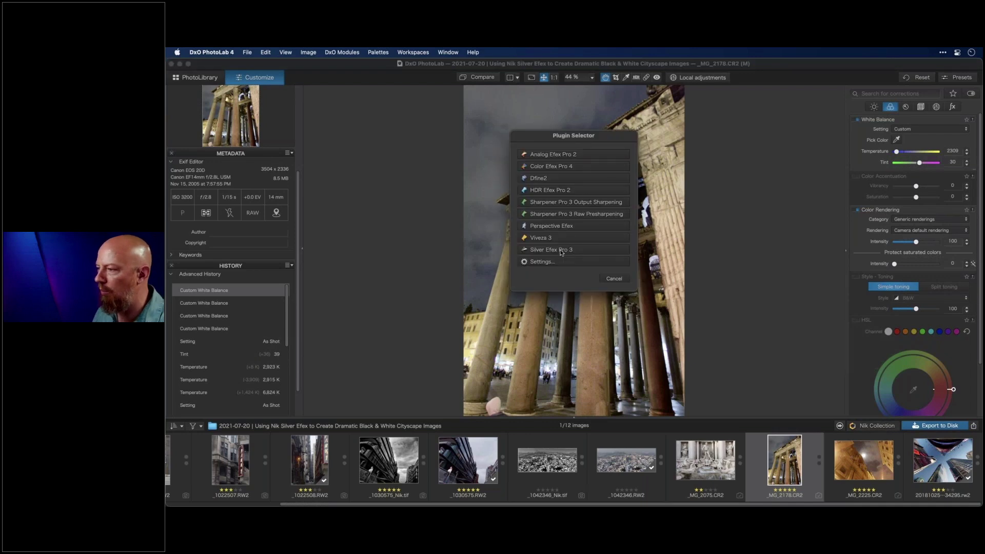
click(475, 261)
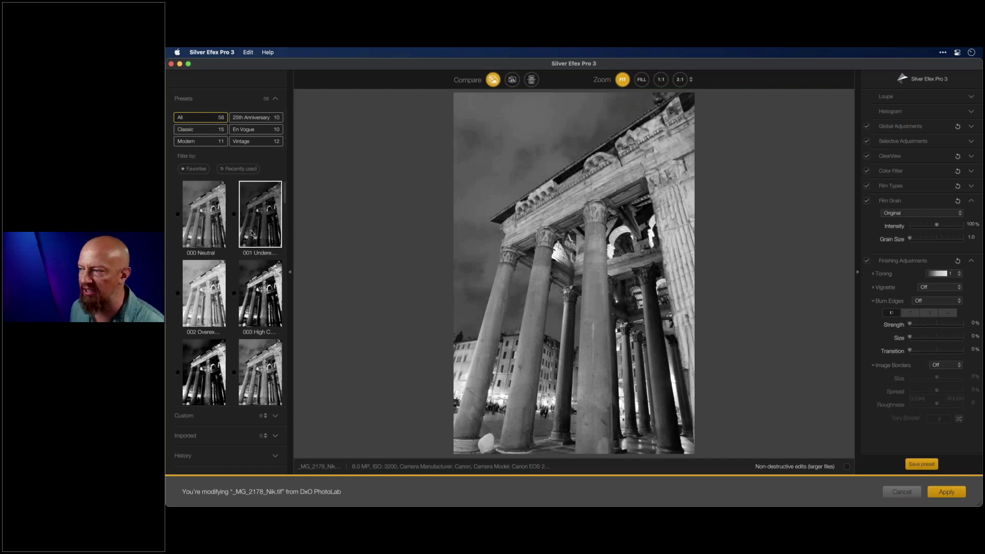
click(267, 221)
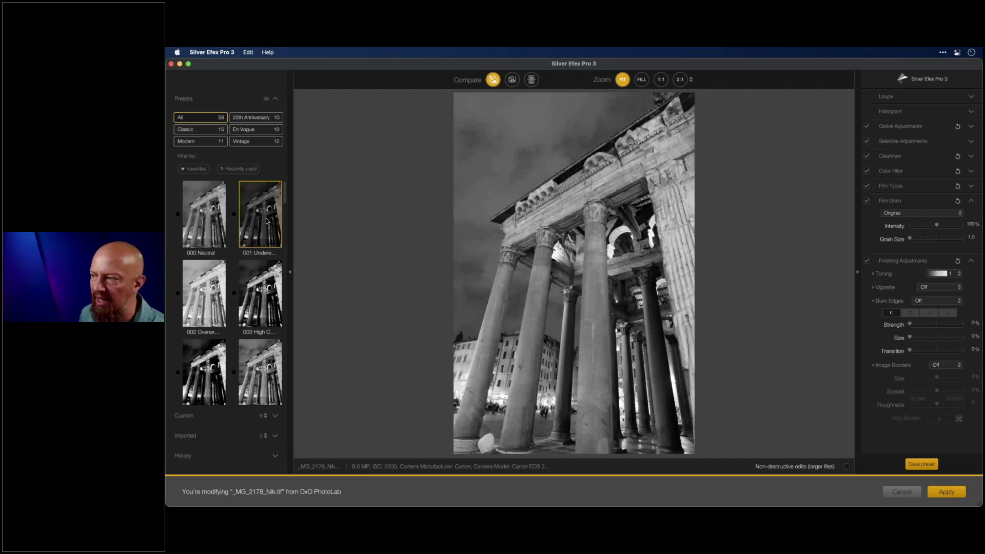
scroll(242, 266, down, 2)
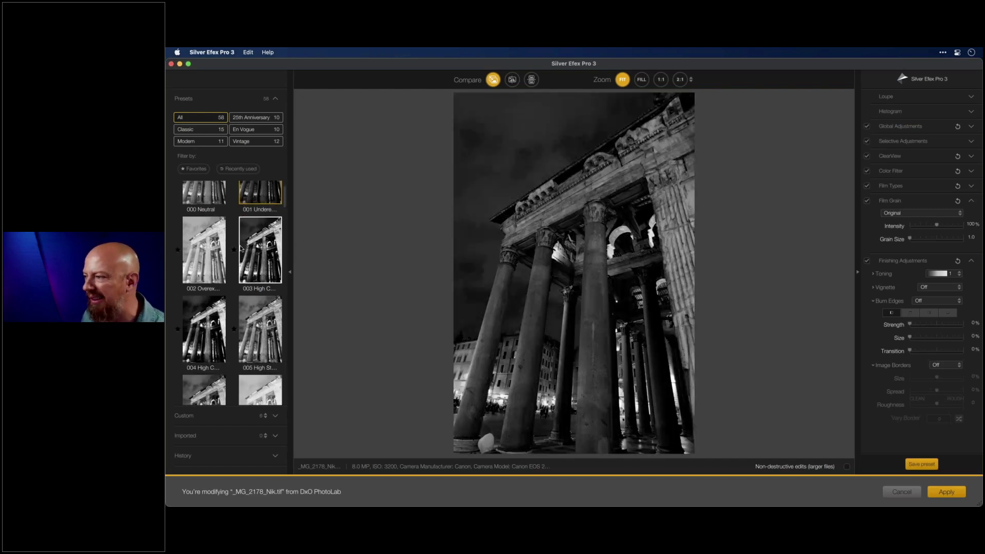
click(202, 311)
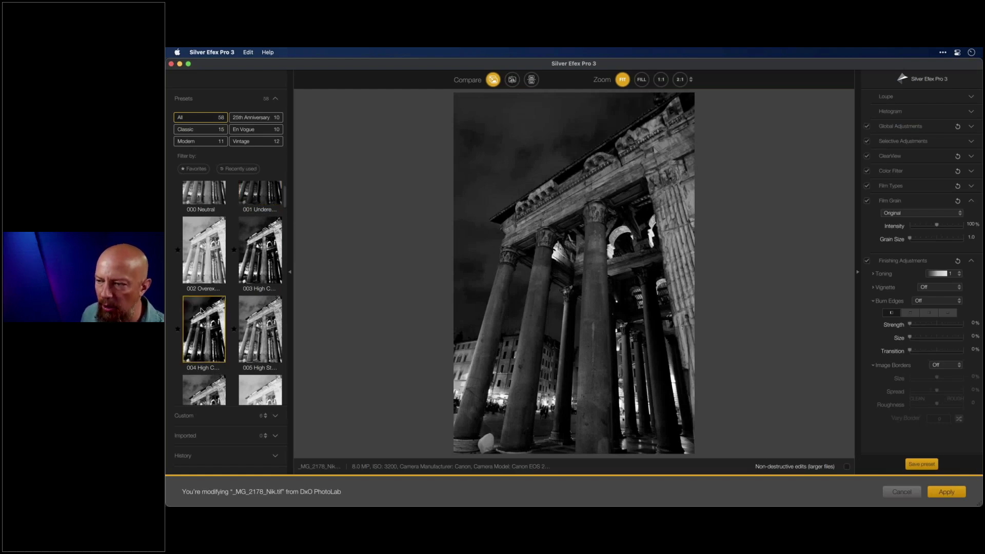
scroll(211, 305, down, 2)
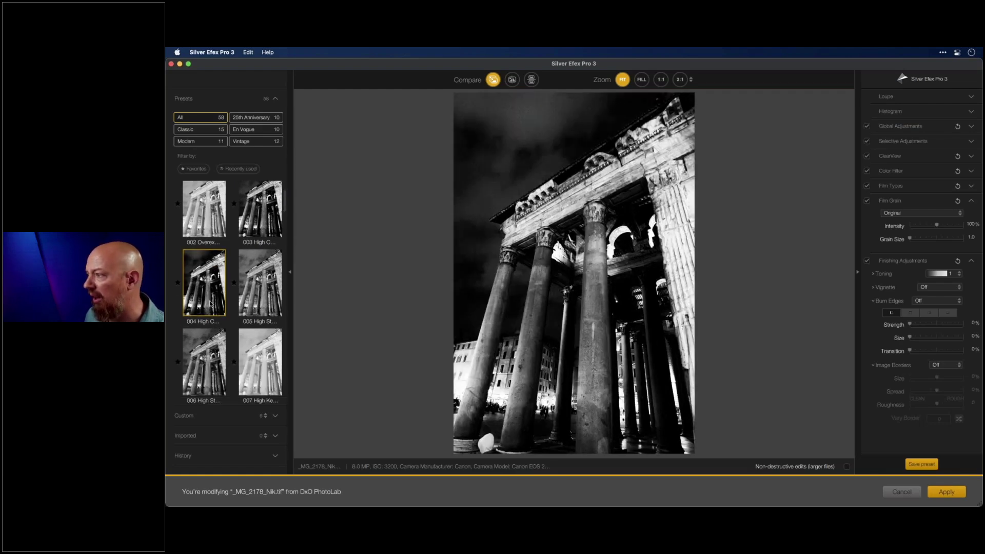
click(256, 289)
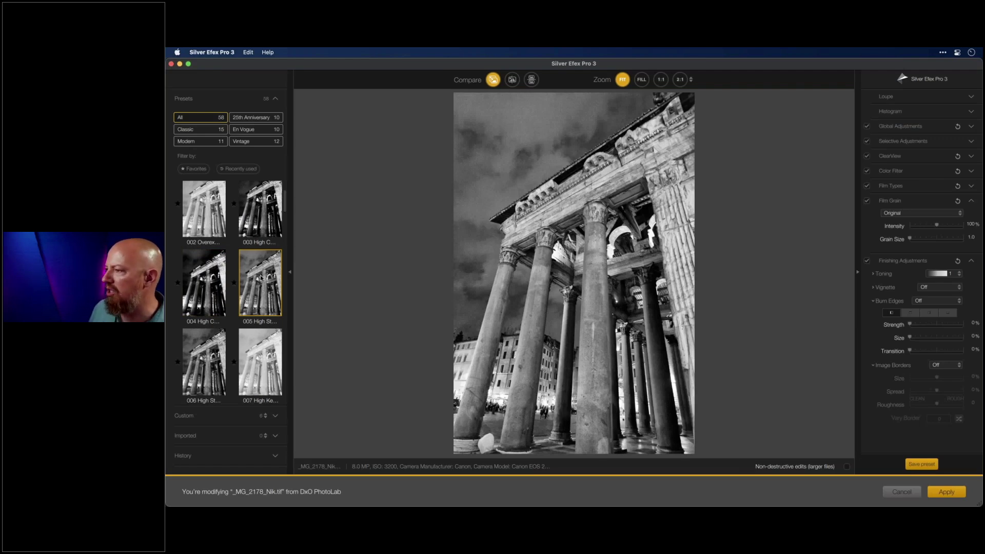
- Inspect the stonework and sky noise at 1:1 with before/after comparison, and leave Silver Efex Pro 3 without applying
click(661, 80)
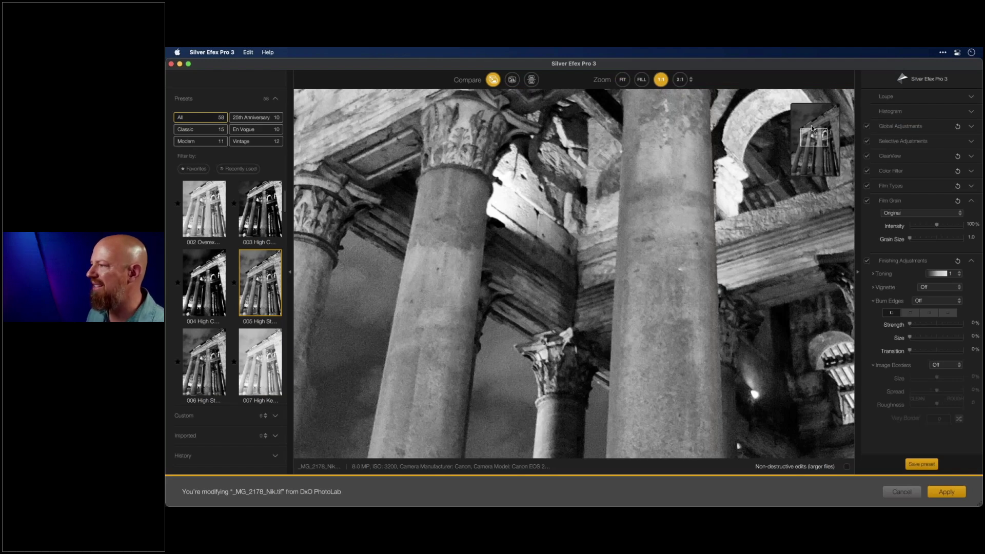
drag(816, 139, 810, 128)
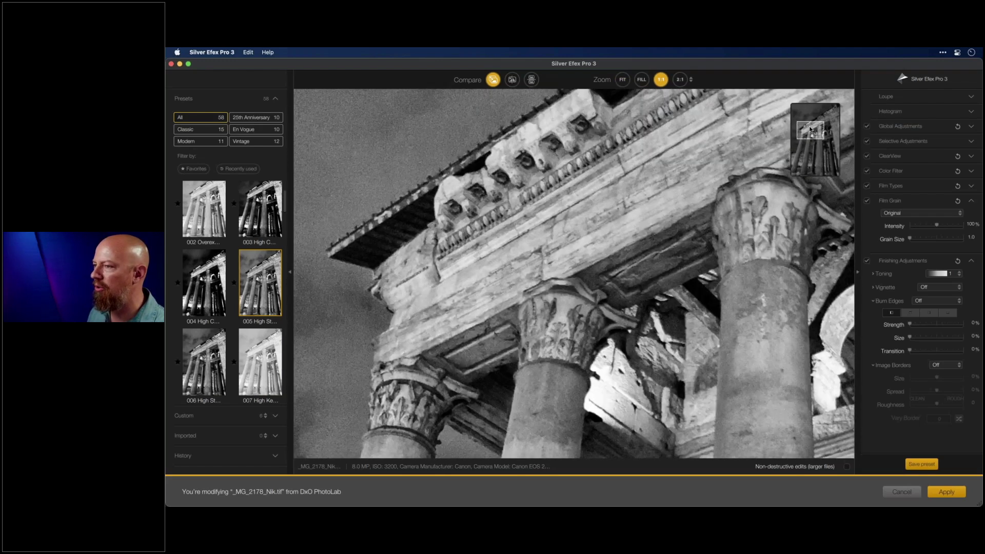
click(492, 81)
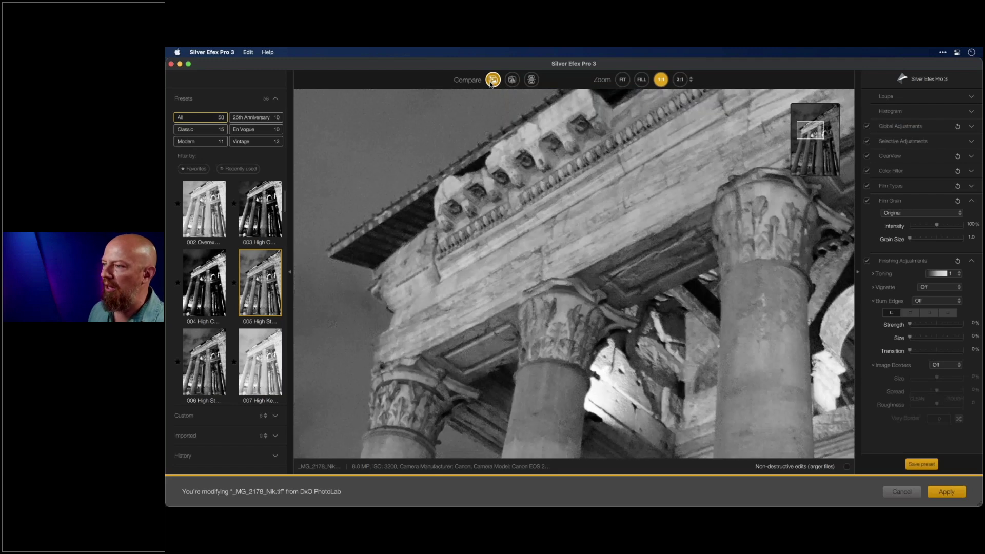
click(492, 81)
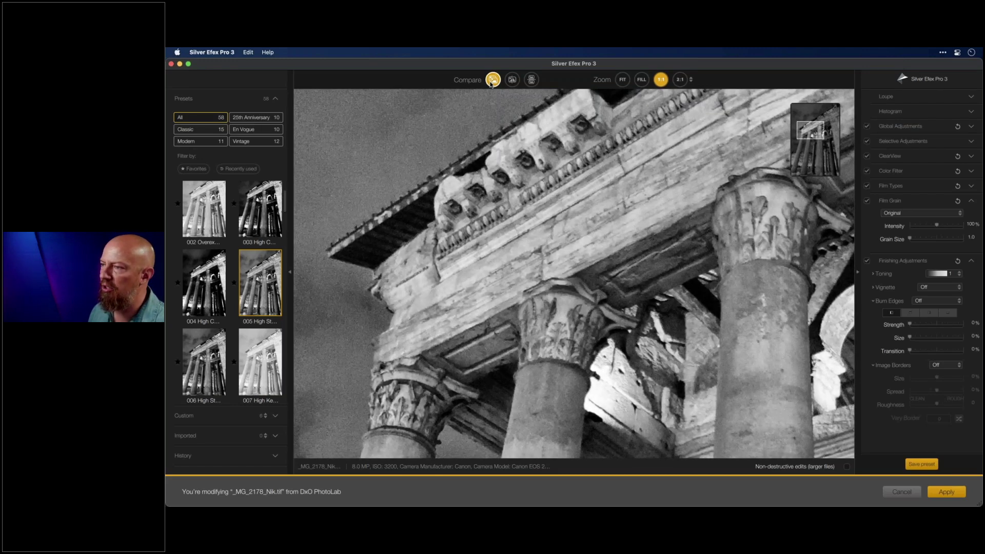
click(491, 81)
click(492, 81)
click(492, 81)
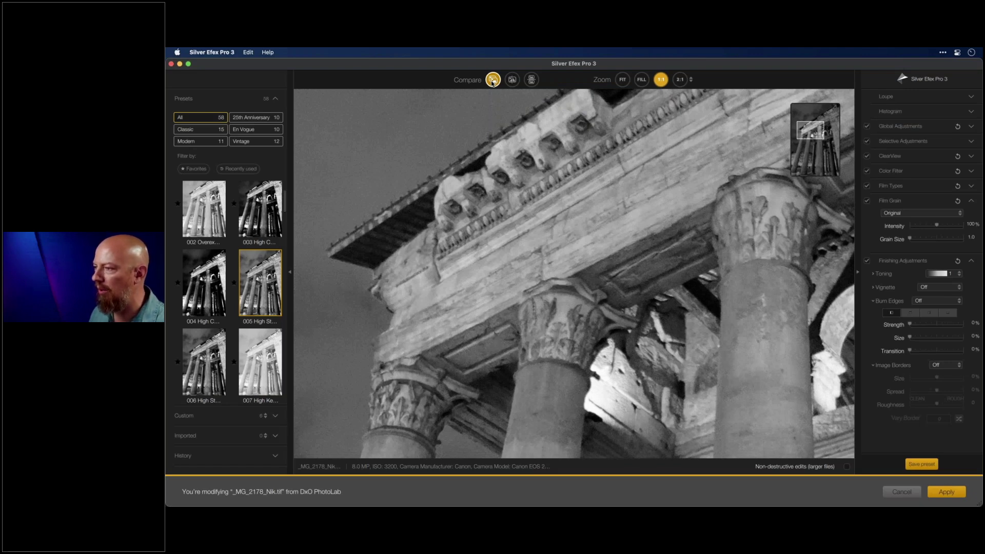
click(493, 81)
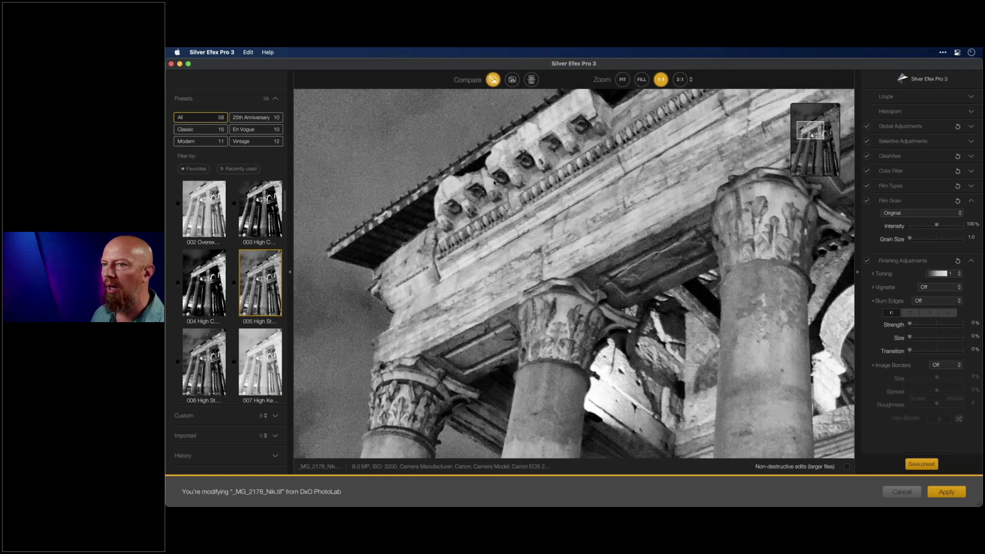
key(Escape)
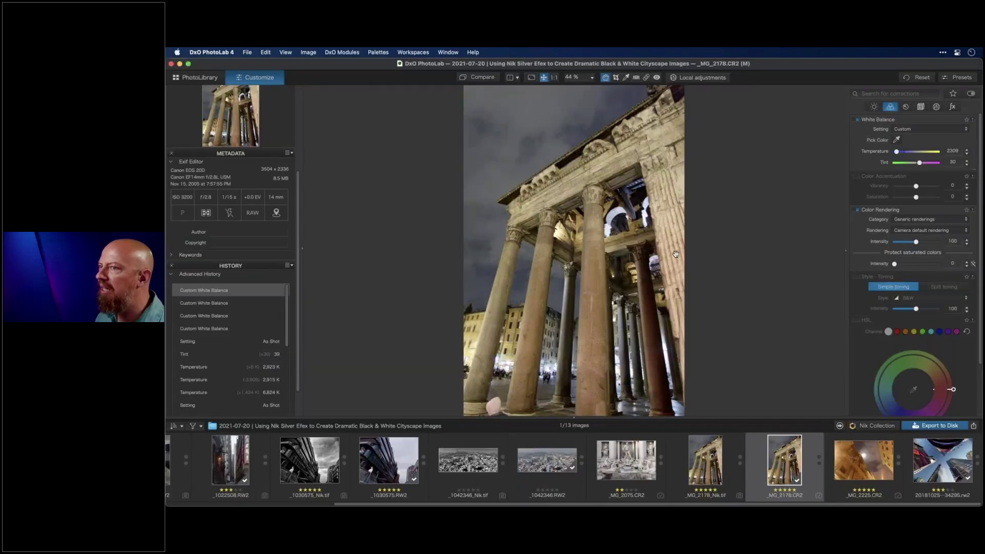
- Find the DxO denoising settings by searching for "prime" and centre the noise preview on the portico's roof corner against the sky
click(892, 107)
click(892, 94)
text(prime)
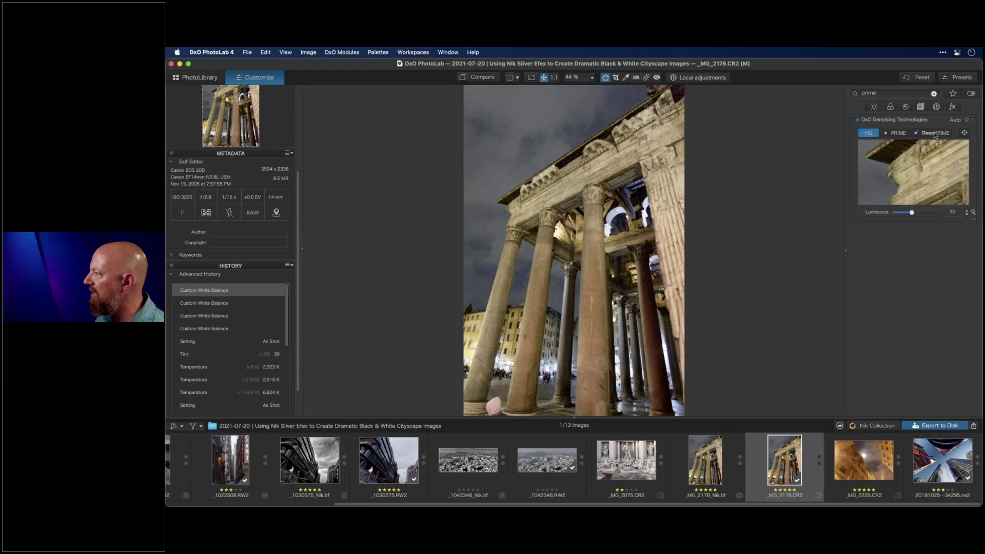
click(965, 133)
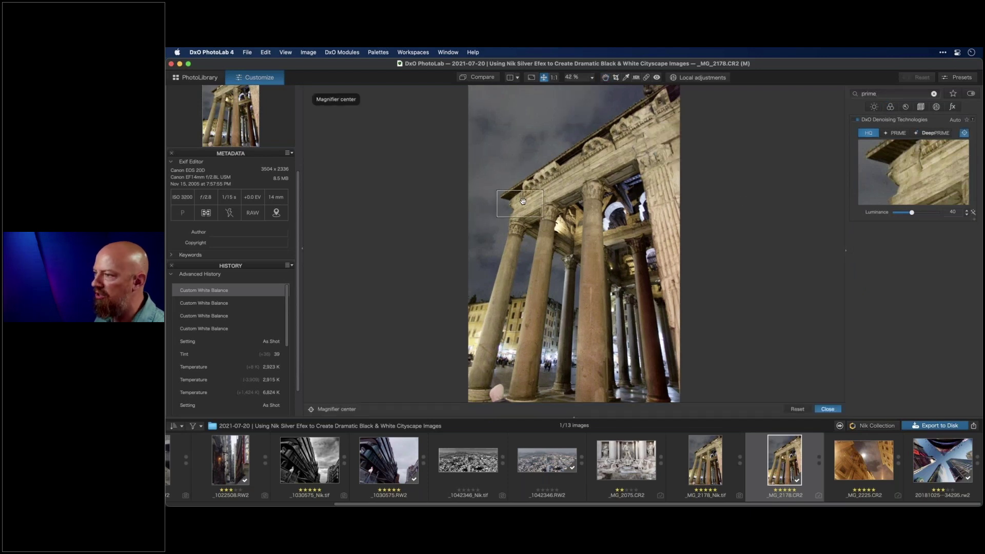
drag(513, 204, 509, 201)
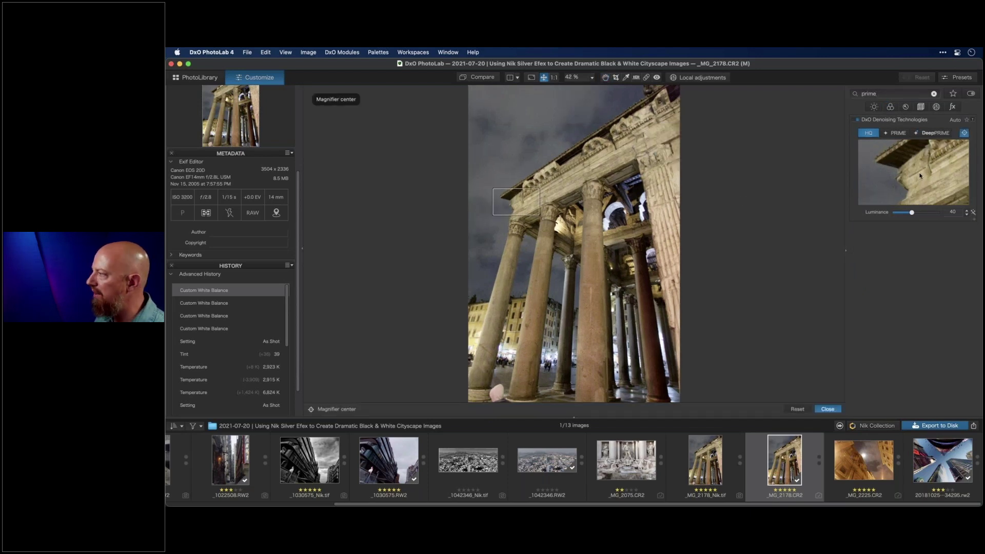
click(964, 135)
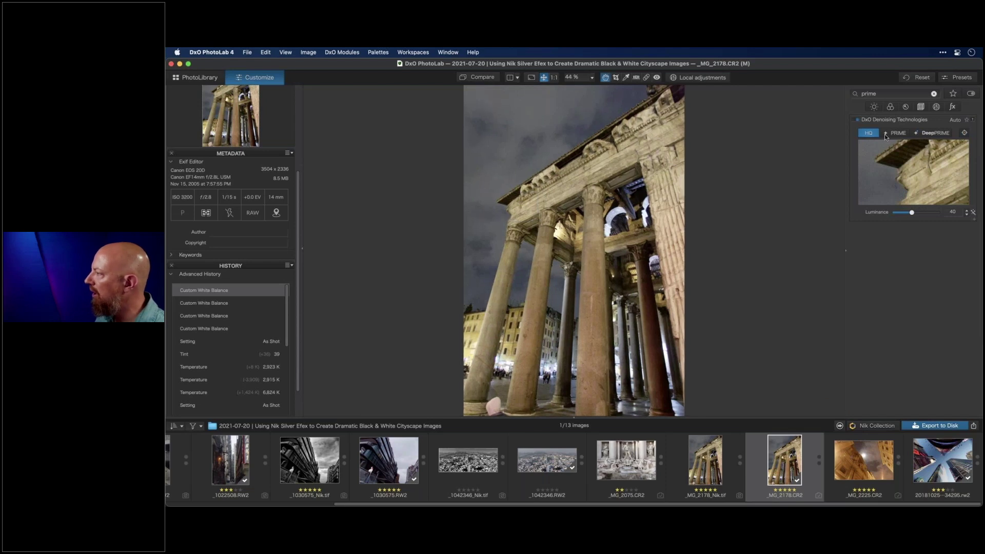
- Compare DeepPRIME with HQ noise reduction in the preview and set the denoising method to DeepPRIME
click(935, 134)
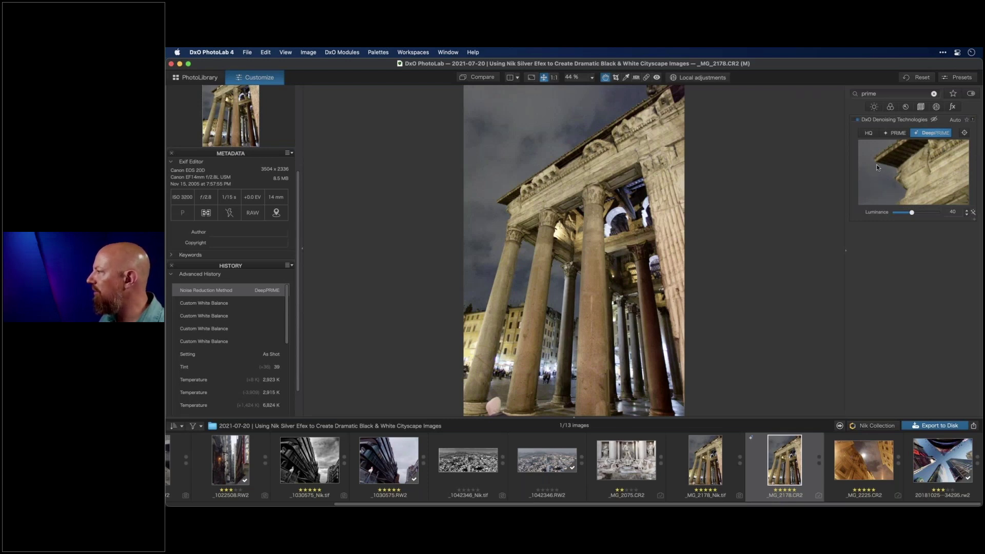
click(870, 133)
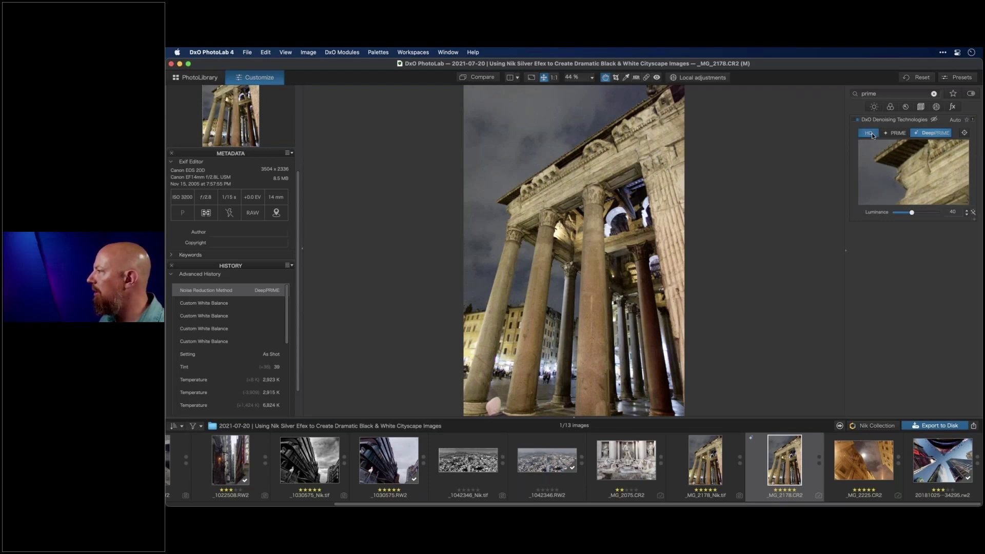
click(940, 133)
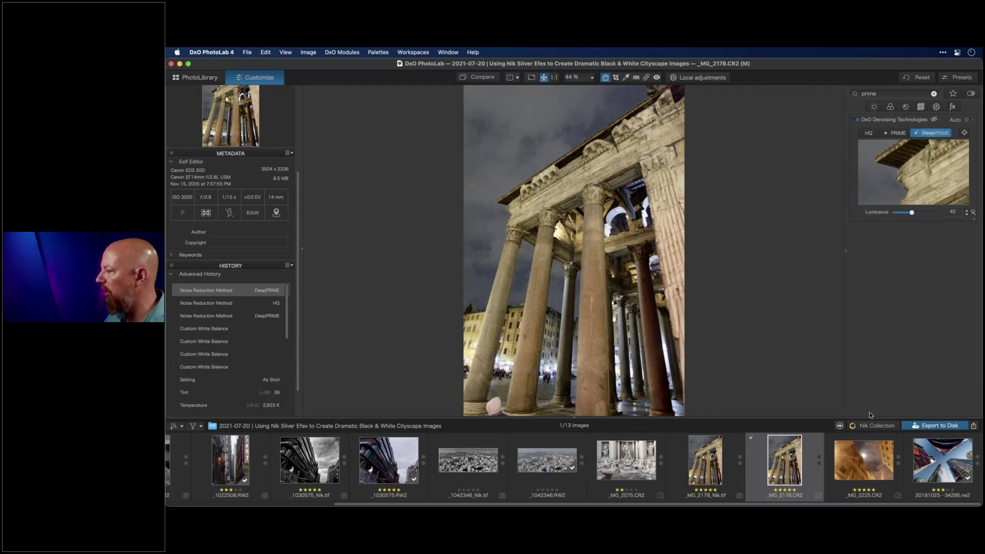
- Open the denoised photo in Silver Efex Pro 3, overwriting the existing _MG_2178_Nik.tif, and enlarge the window to fill the screen
click(873, 426)
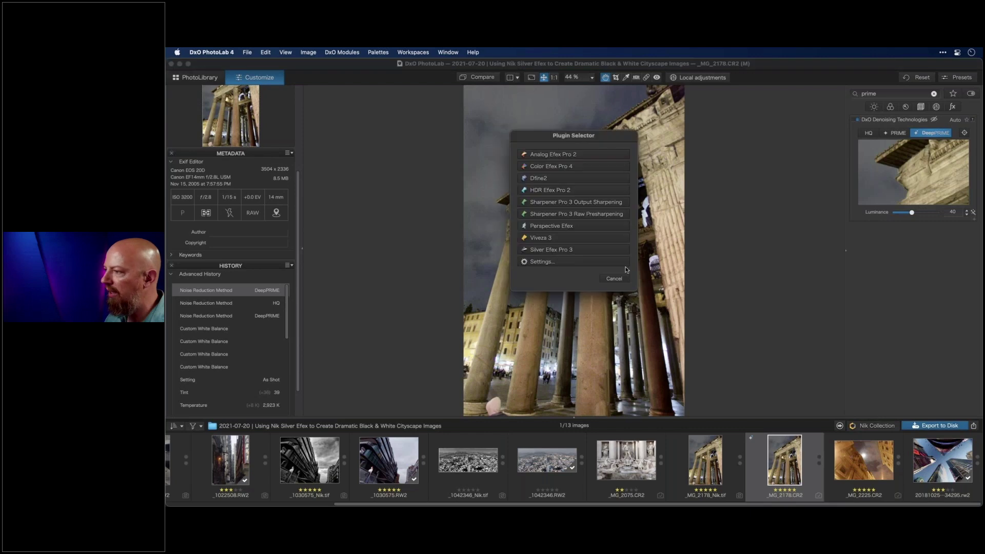
click(568, 250)
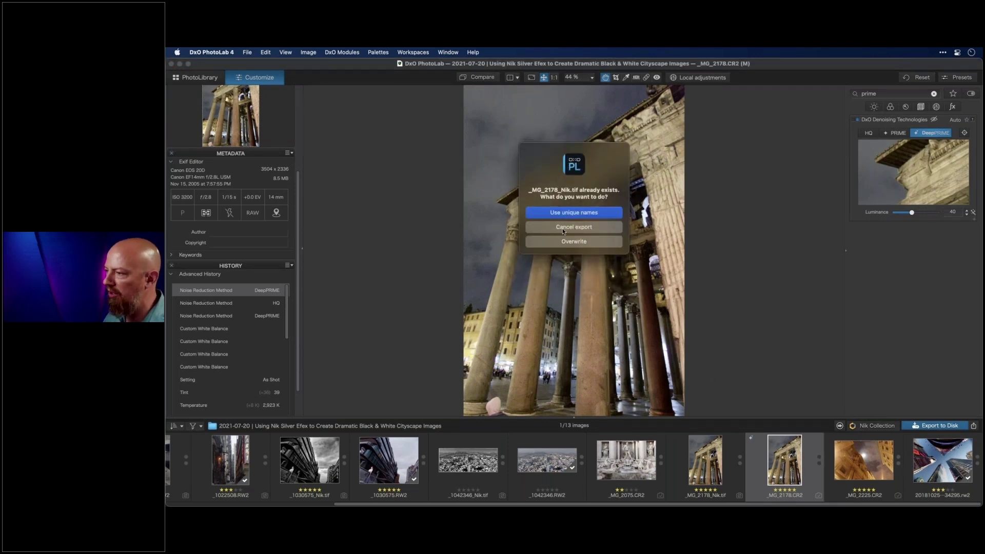
click(591, 242)
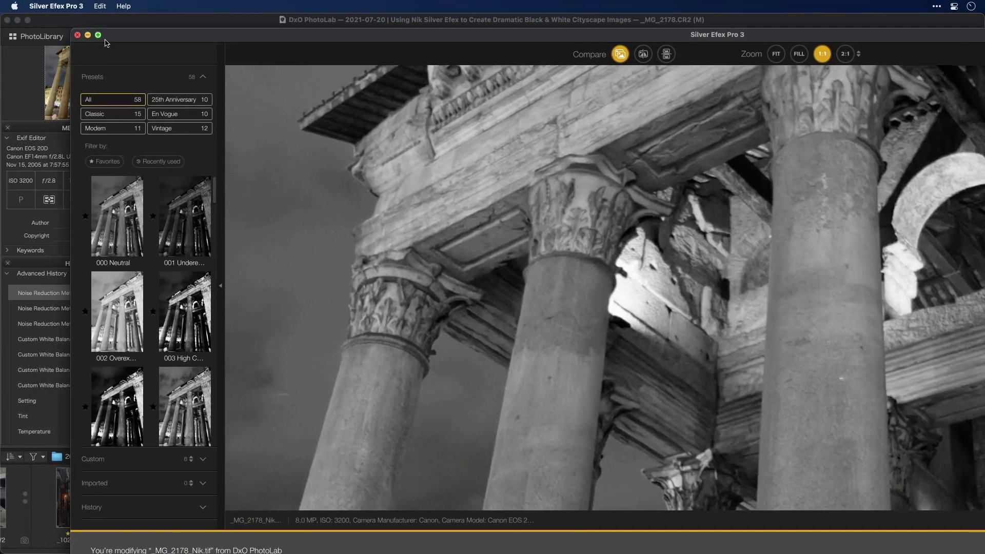
click(98, 35)
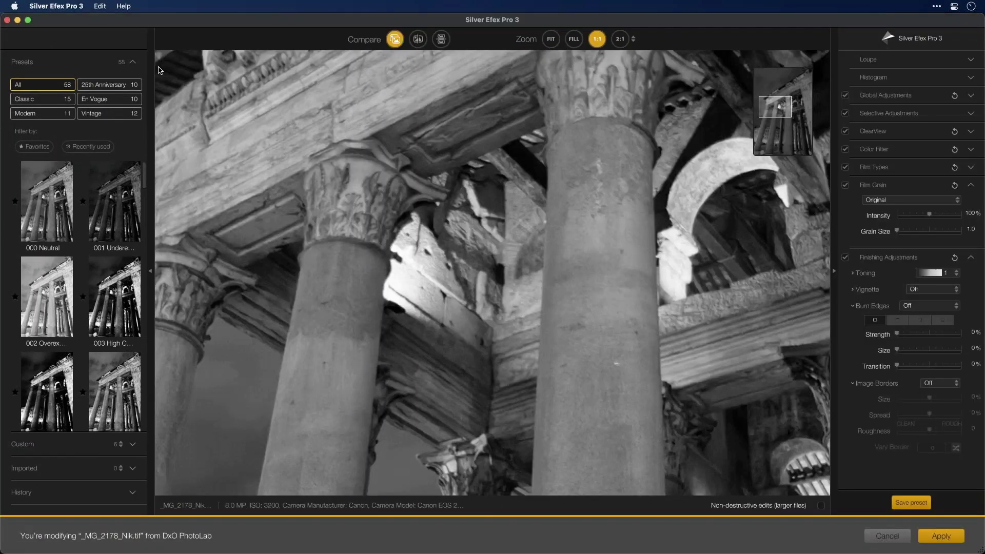
- Apply preset 005 and examine the noise in the sky and stonework at 1:1, returning to the full image
click(109, 371)
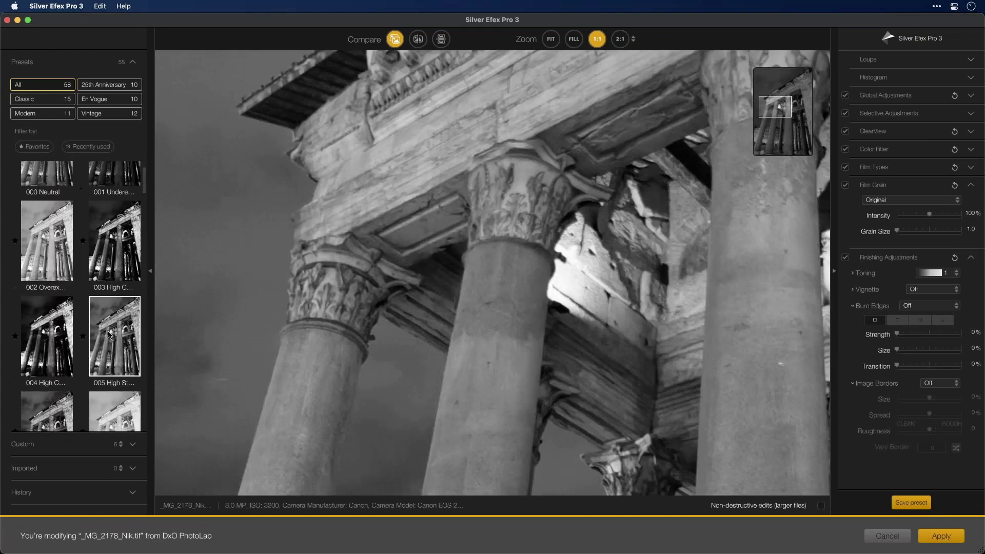
click(112, 333)
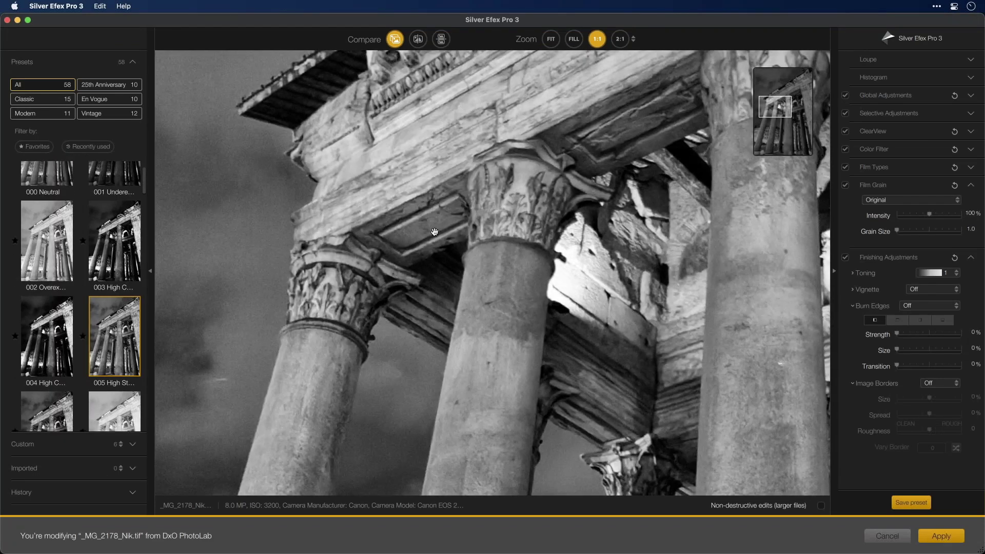
drag(769, 104, 766, 99)
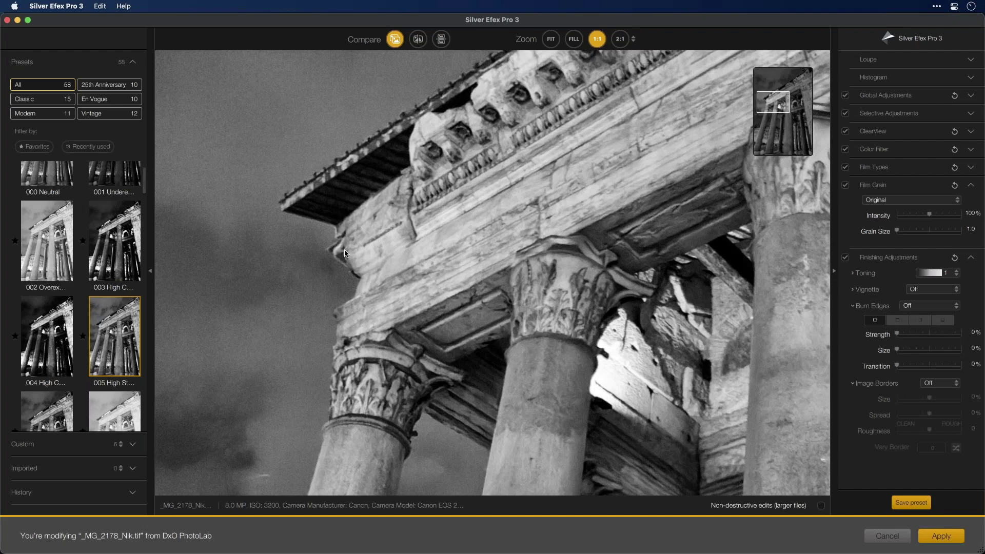
click(551, 41)
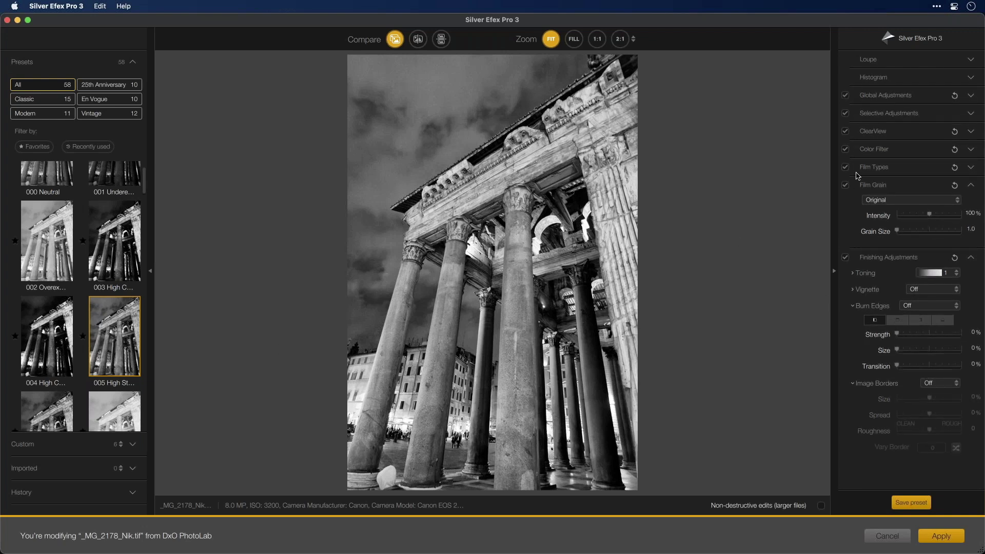
- Collapse the Film Grain and Finishing Adjustments, add a control point in the sky above the portico, and enlarge its area of effect
click(971, 185)
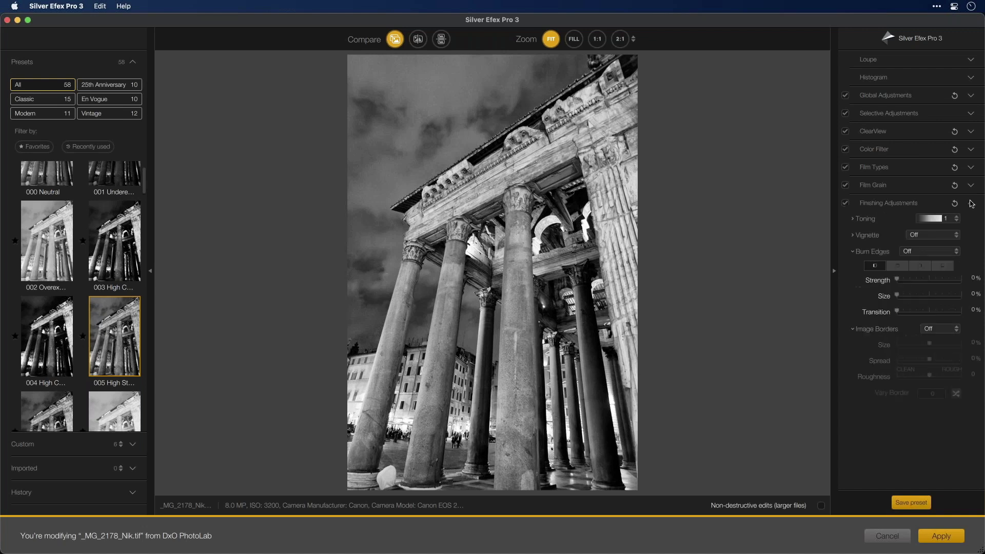
click(971, 203)
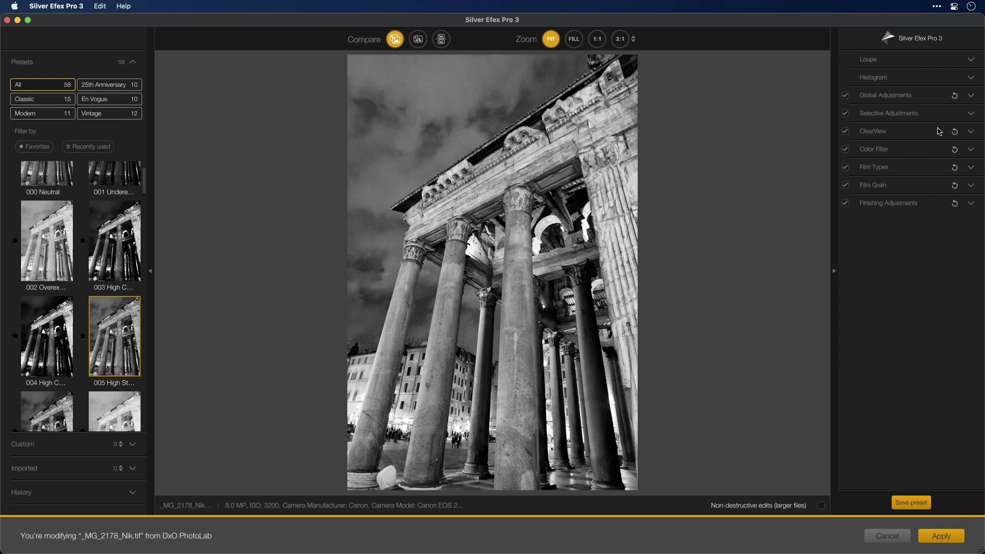
click(971, 113)
click(946, 134)
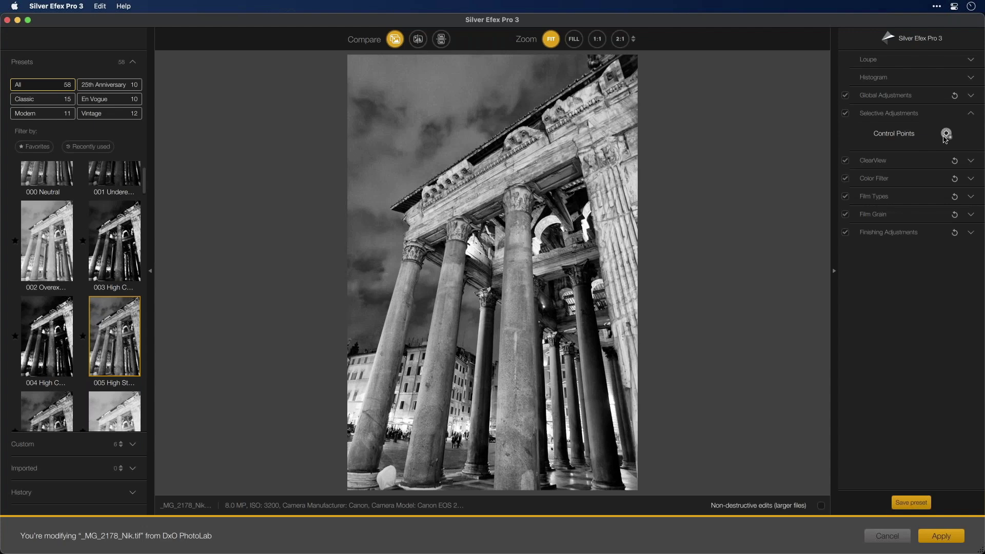
click(429, 94)
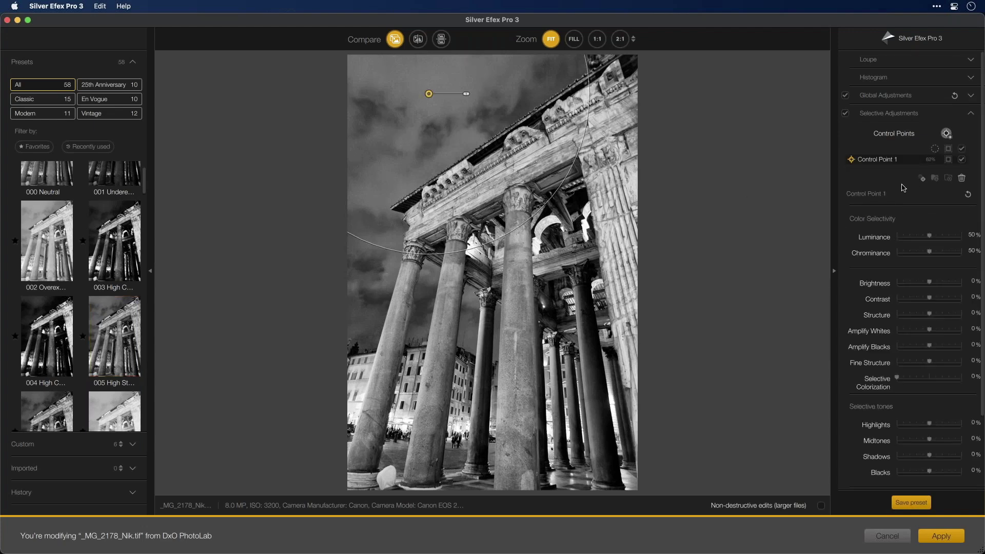
mouse_move(416, 247)
drag(418, 254, 403, 314)
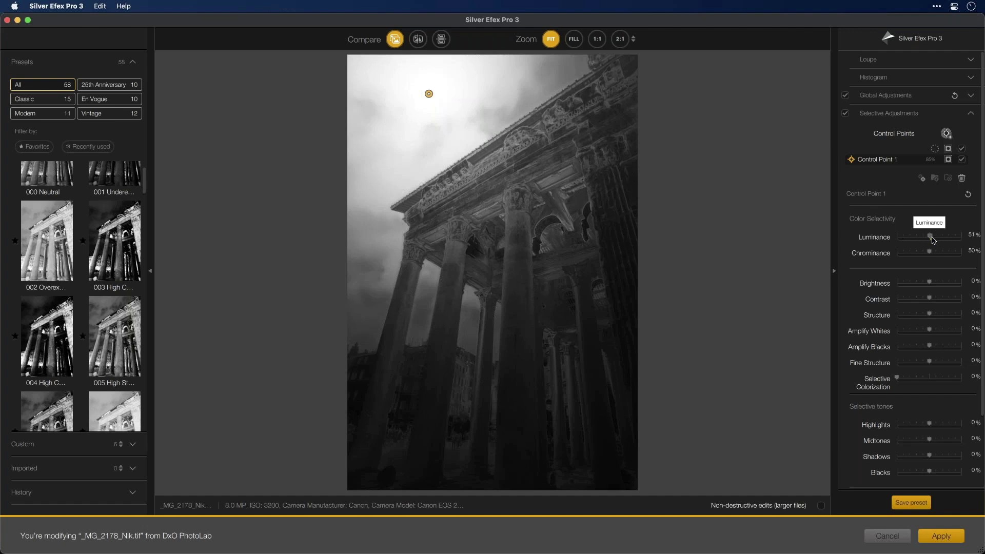
- Set the sky control point's luminance selectivity to 55%, chrominance to 66% and brightness to -34%, and apply the conversion
drag(930, 237, 940, 256)
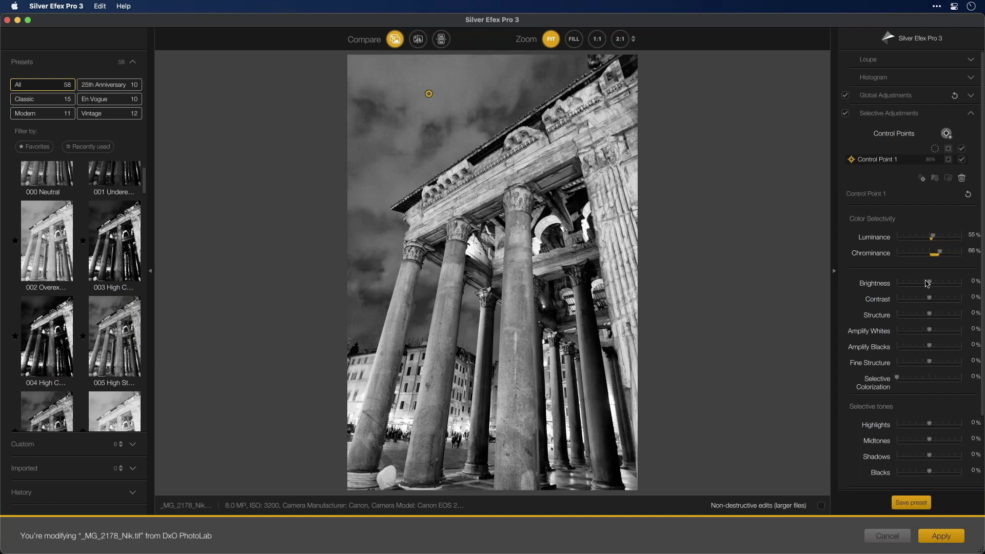
drag(927, 287, 921, 287)
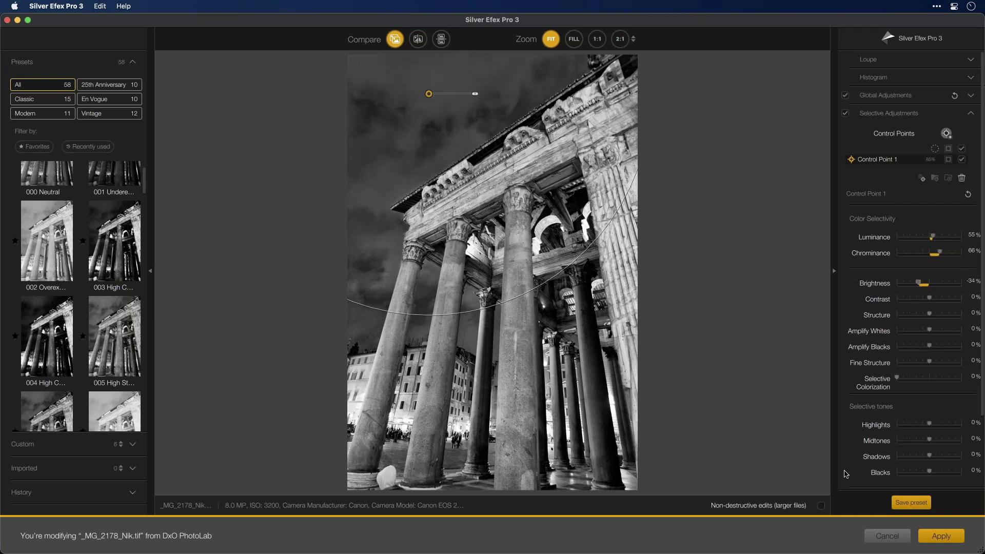
click(945, 537)
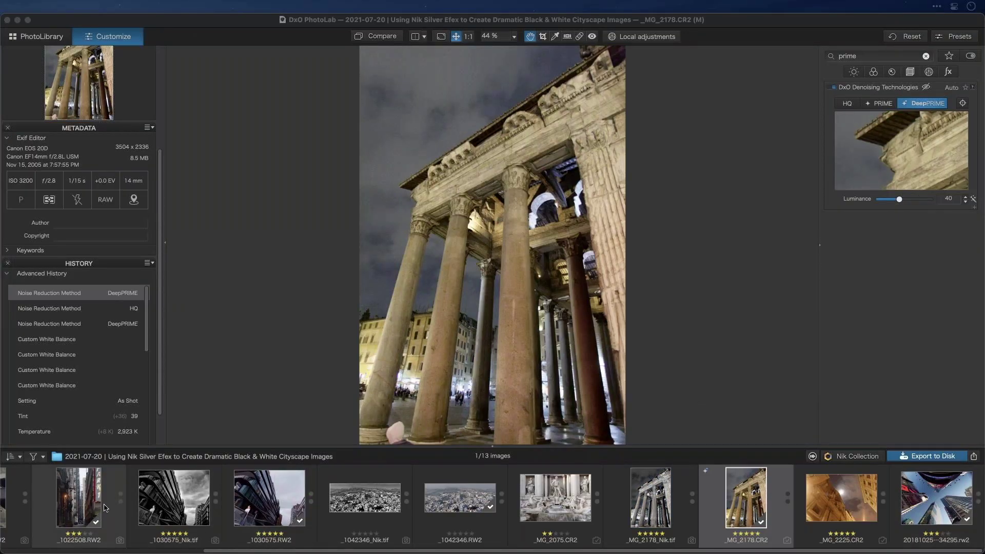
- Open the alley photo _1022508.RW2 from the filmstrip in Silver Efex Pro 3
scroll(164, 493, left, 3)
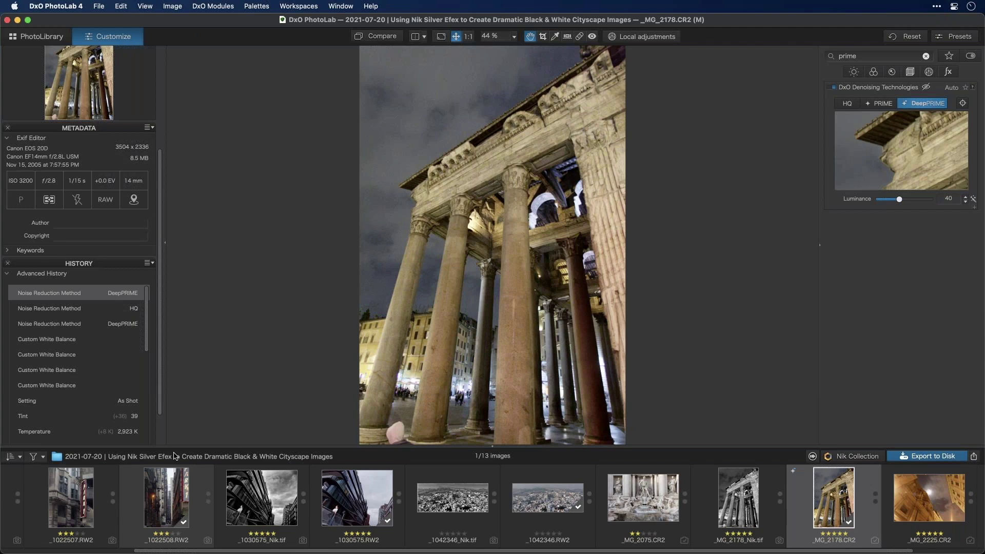
click(174, 501)
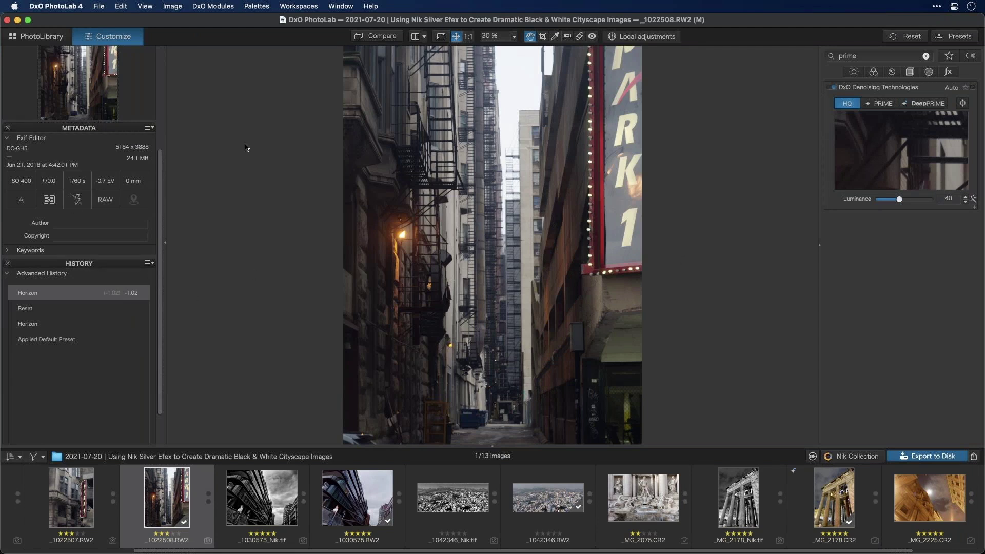
click(867, 460)
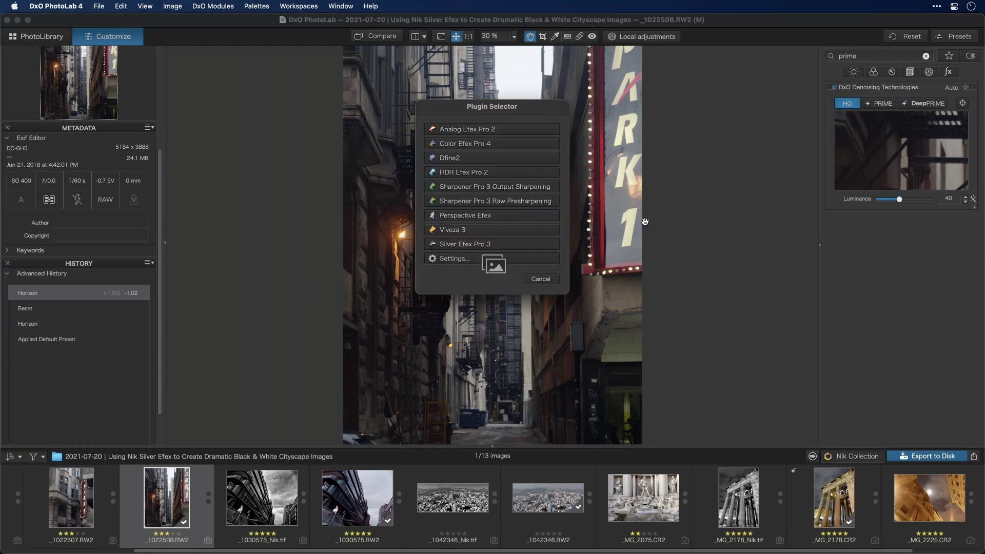
key(Escape)
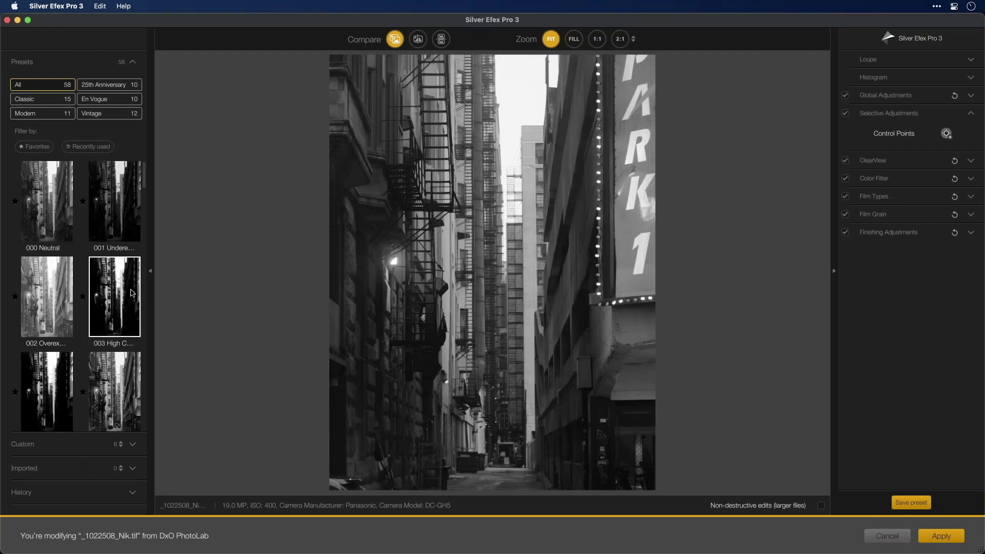
- Browse the presets for the alley photo, apply 021 Triste 1, and restore the window to full size
scroll(102, 306, down, 2)
scroll(102, 306, down, 2)
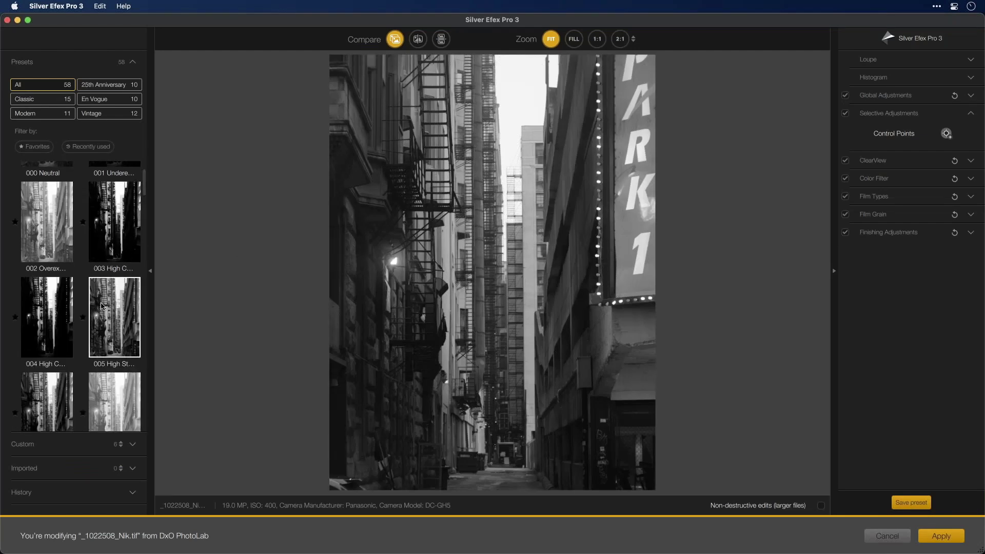
scroll(102, 306, down, 5)
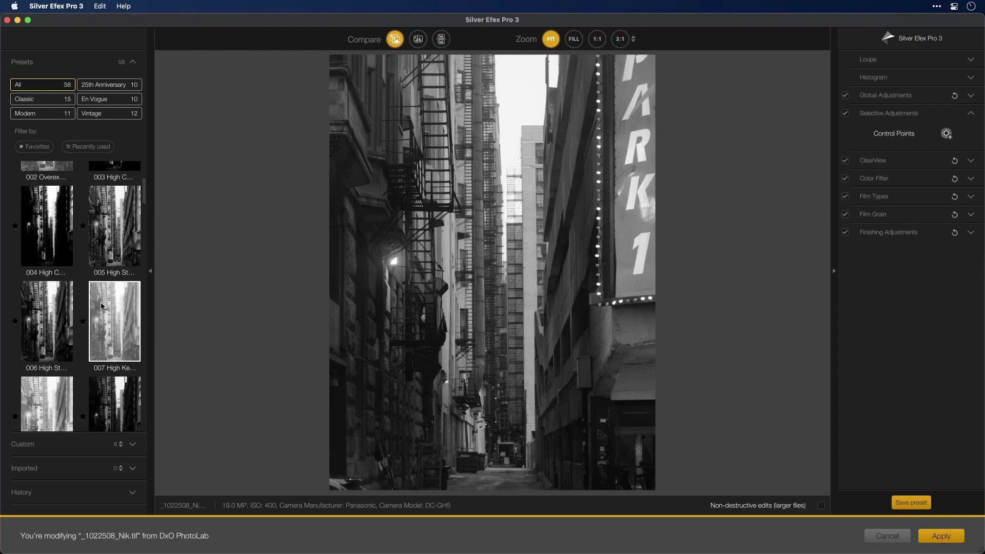
scroll(100, 282, down, 20)
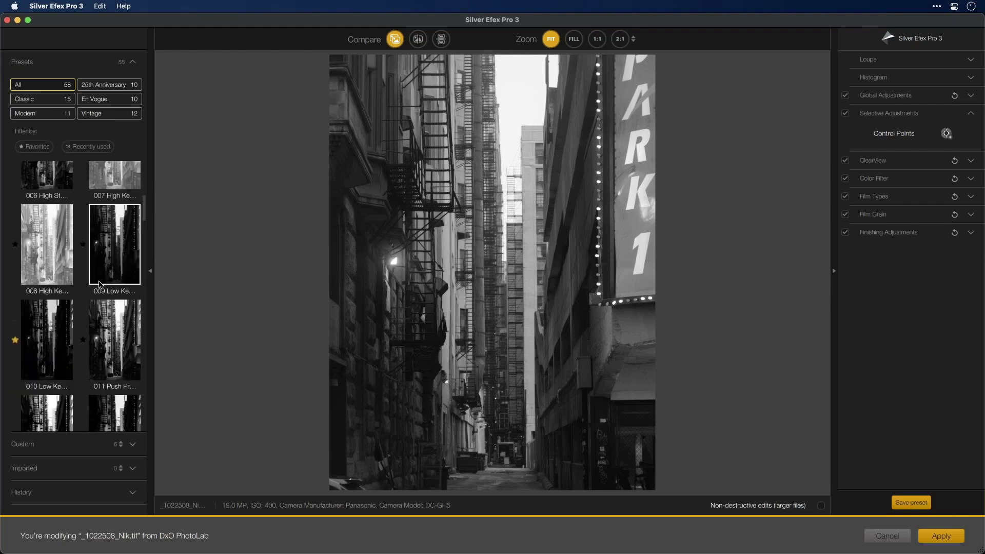
scroll(99, 288, down, 15)
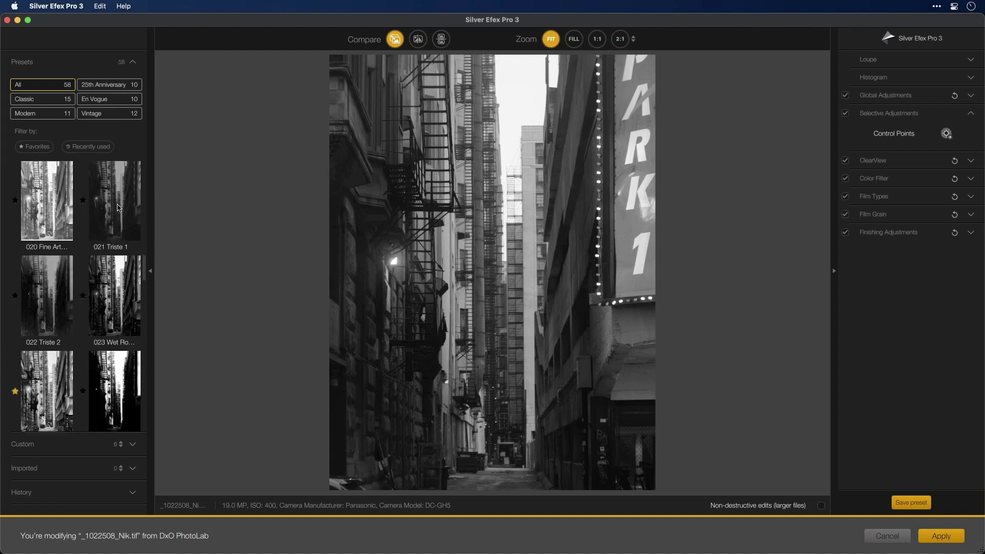
scroll(118, 210, up, 2)
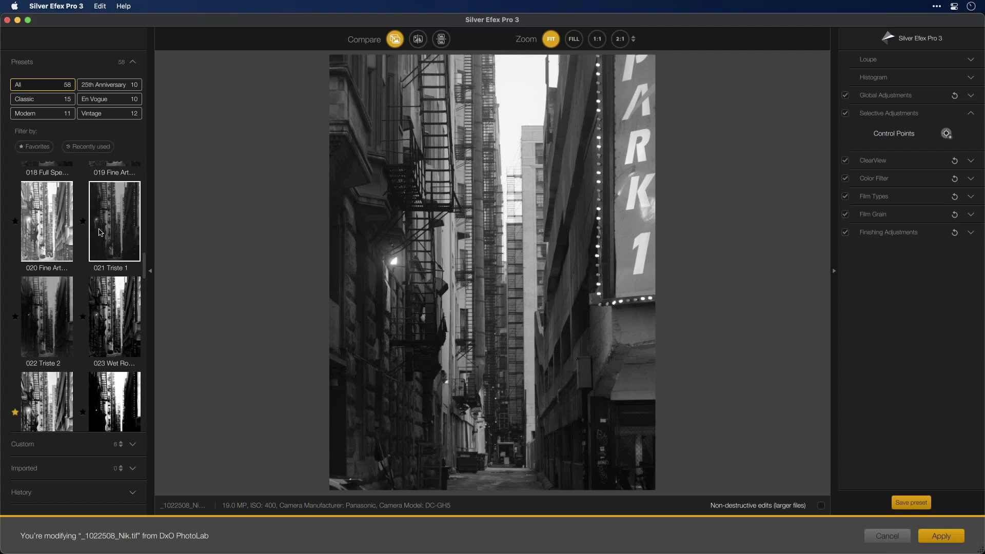
click(123, 217)
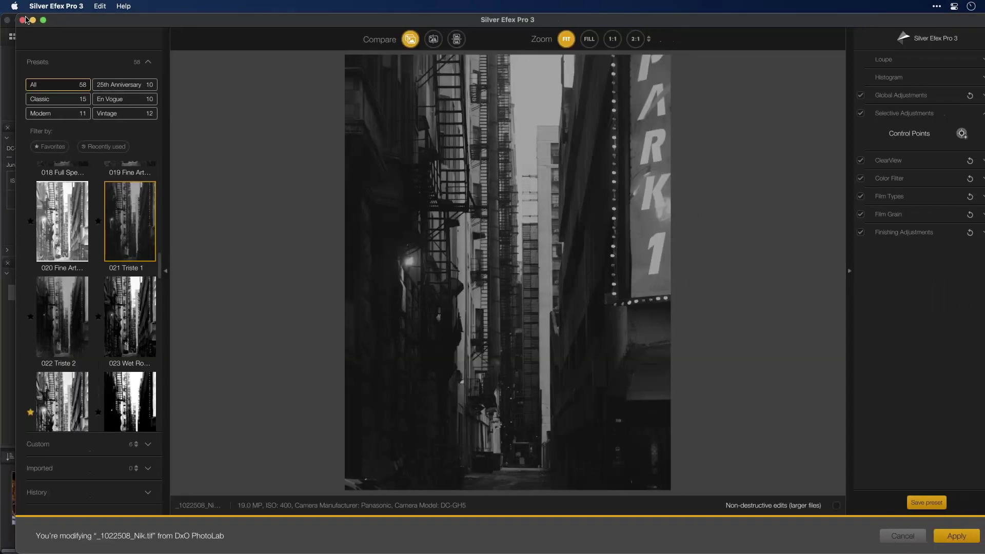
key(super+Tab)
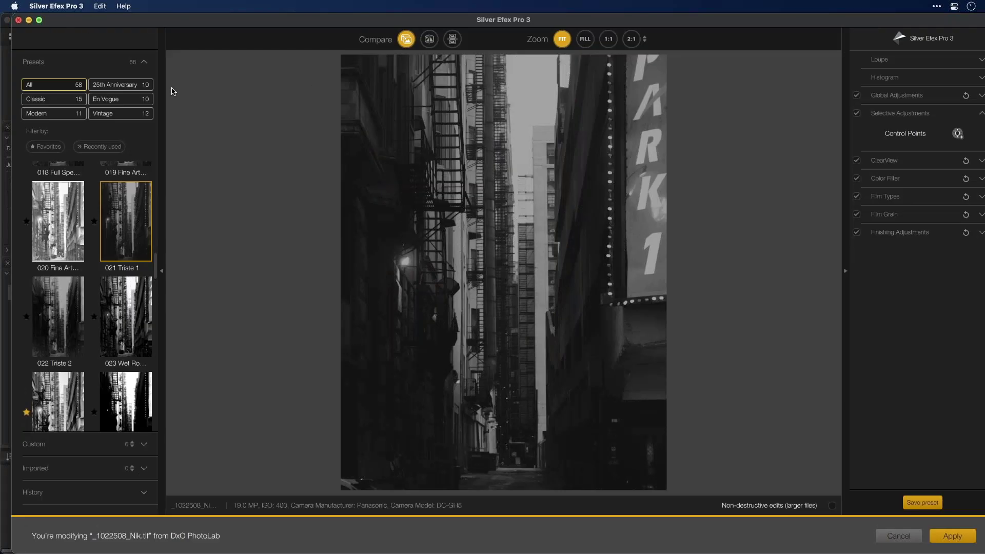
click(39, 21)
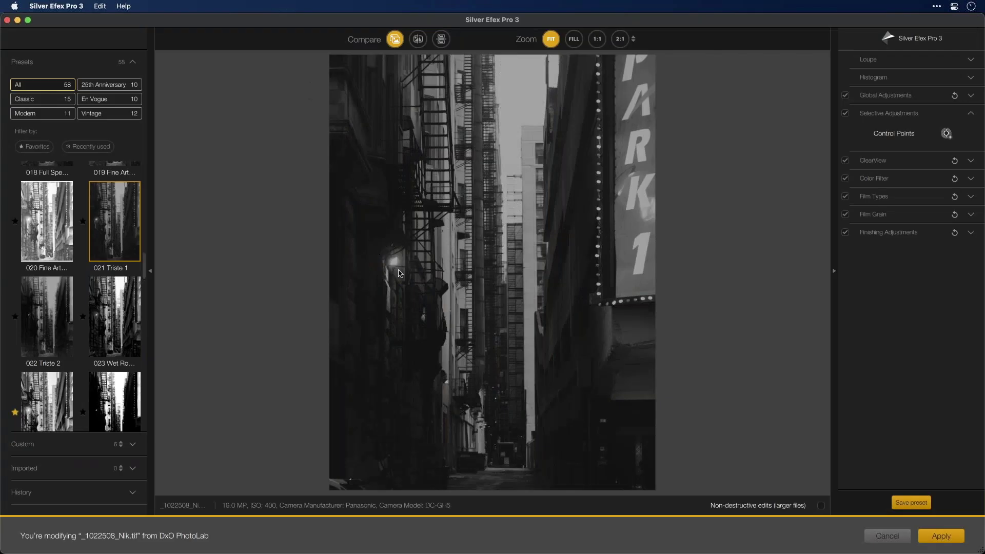
- Add a control point on the glowing wall lamp in the alley and display its mask around the lamp at 1:1
click(946, 134)
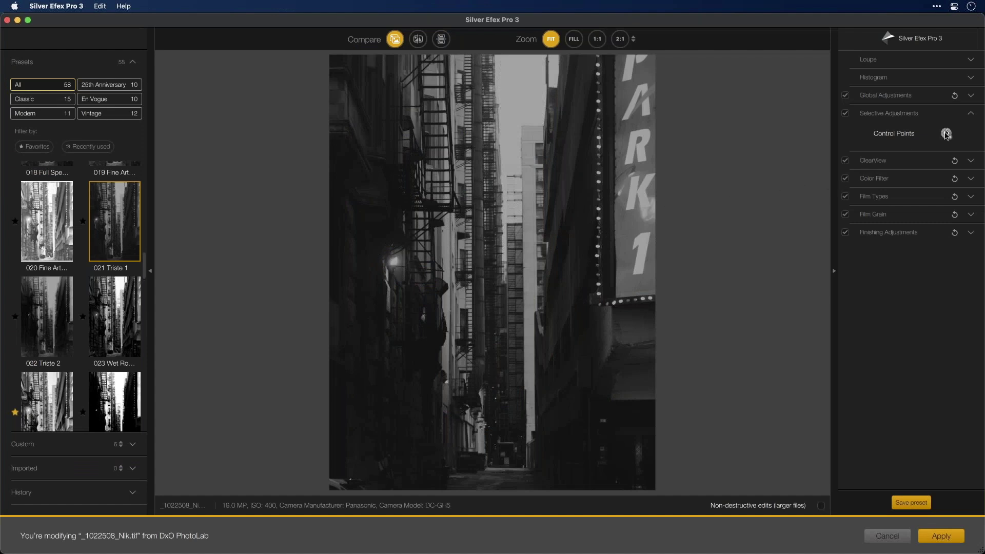
click(394, 263)
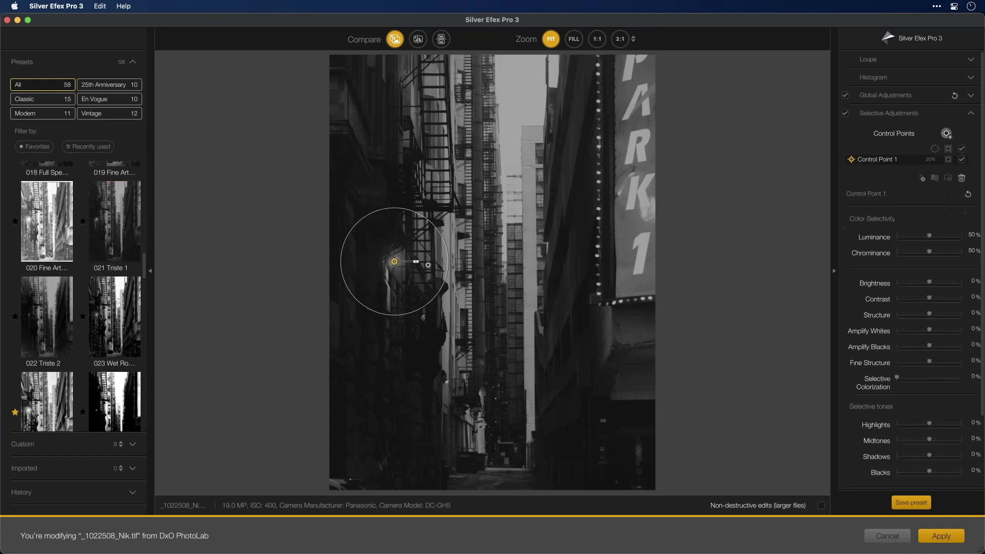
click(948, 159)
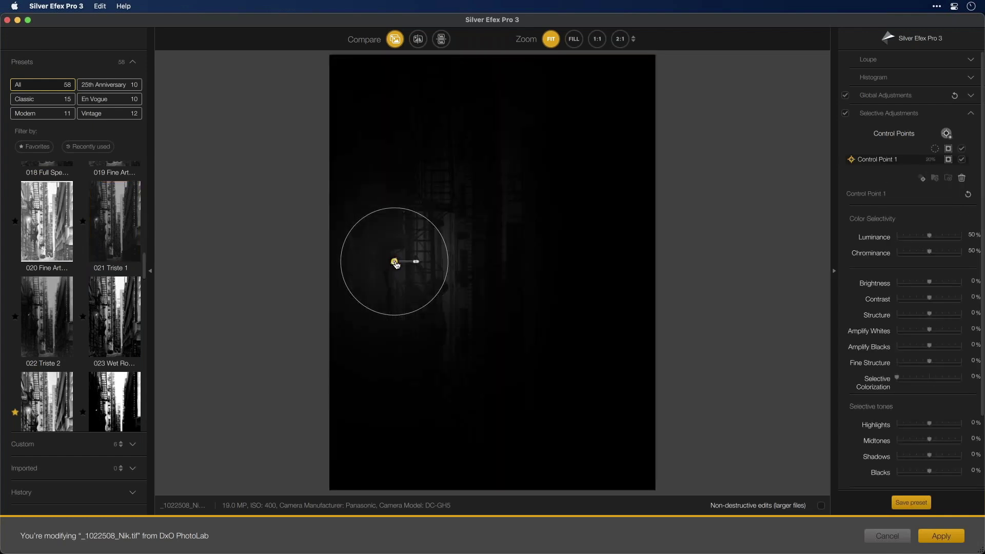
click(597, 39)
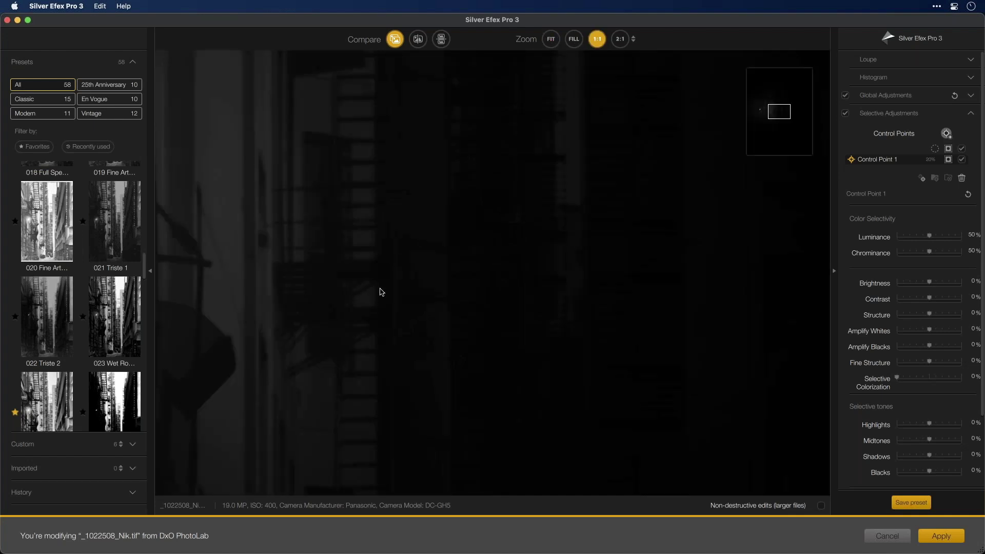
drag(777, 117, 760, 111)
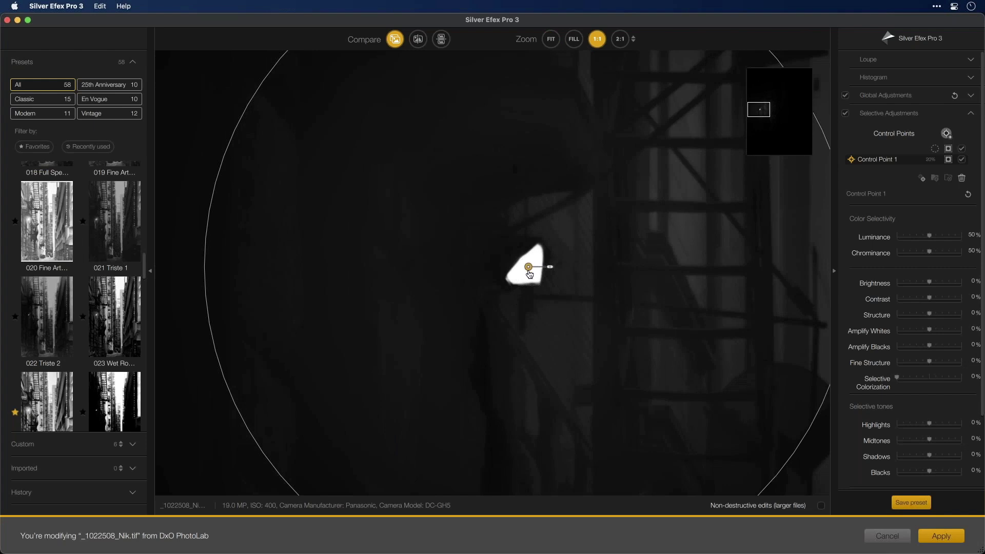
- Remove the duplicate control point at the lamp and reposition the original on the wall just beside the bright lamp glass
mouse_move(529, 268)
mouse_down()
mouse_move(550, 286)
mouse_move(529, 276)
mouse_up()
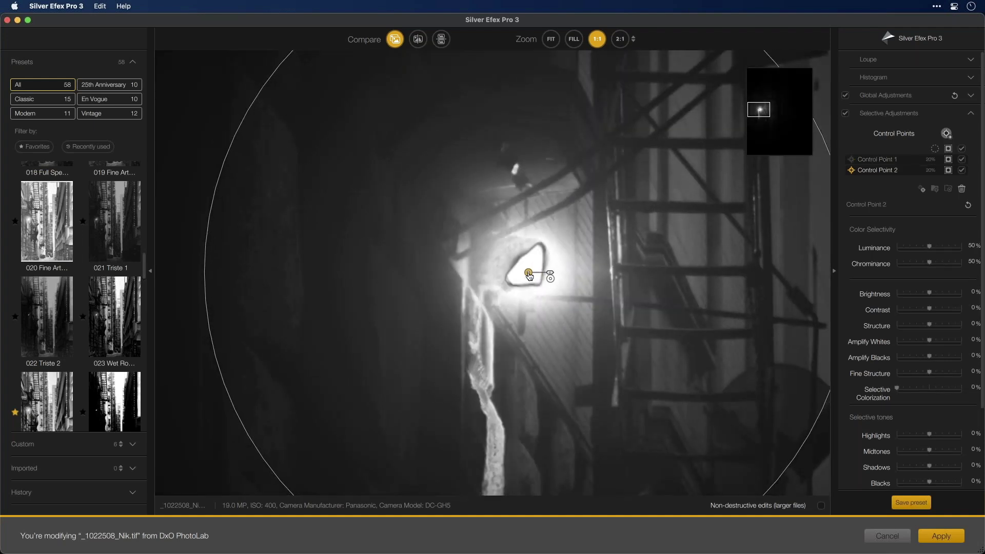
key(BackSpace)
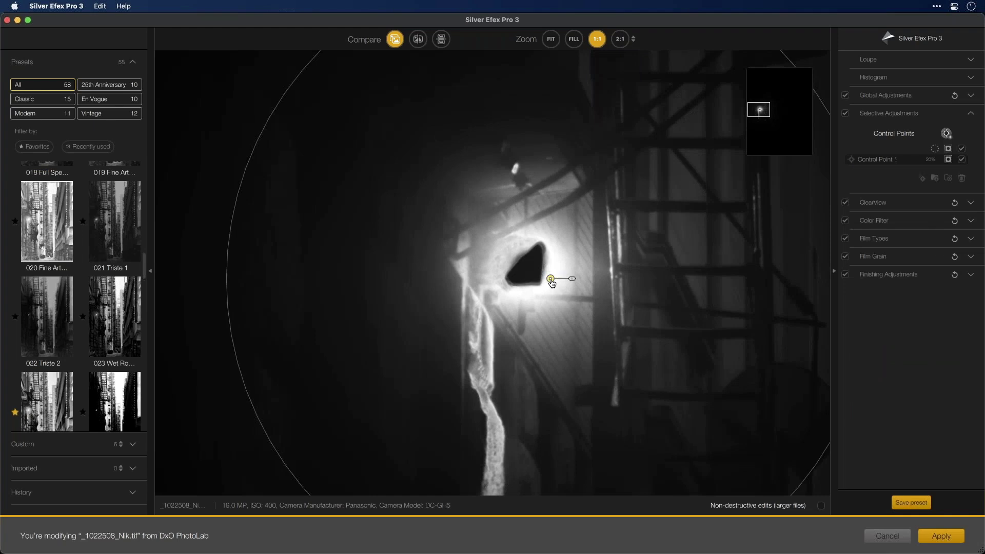
click(552, 280)
drag(552, 282, 552, 280)
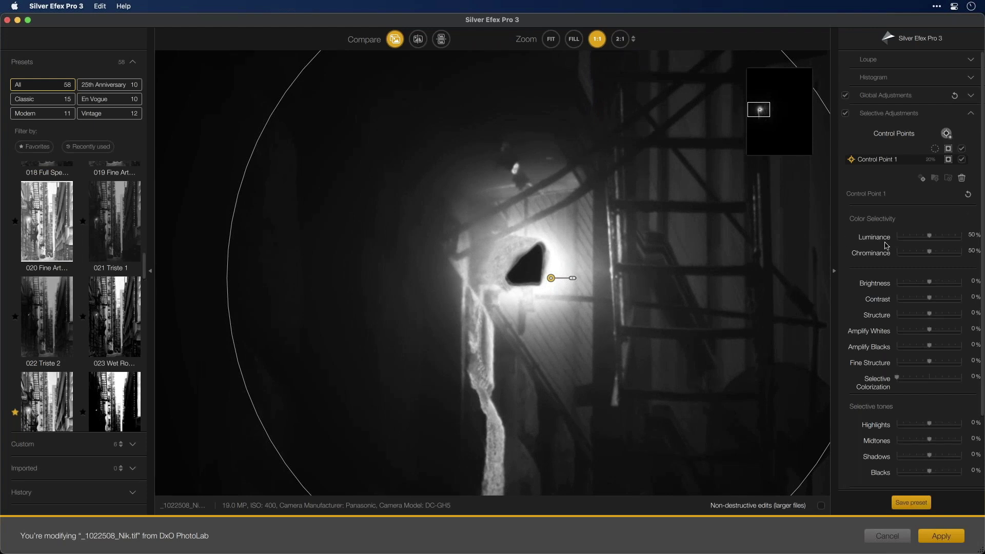
- Set the lamp control point's luminance and chrominance selectivity to 0%, shrink its area of effect to about 10%, and hide the mask
drag(930, 239, 887, 244)
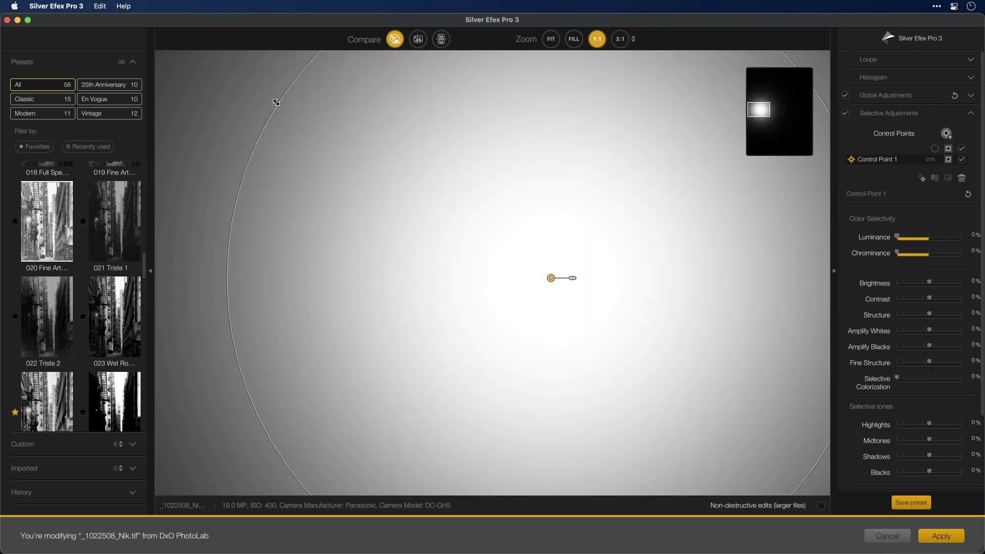
drag(573, 277, 568, 277)
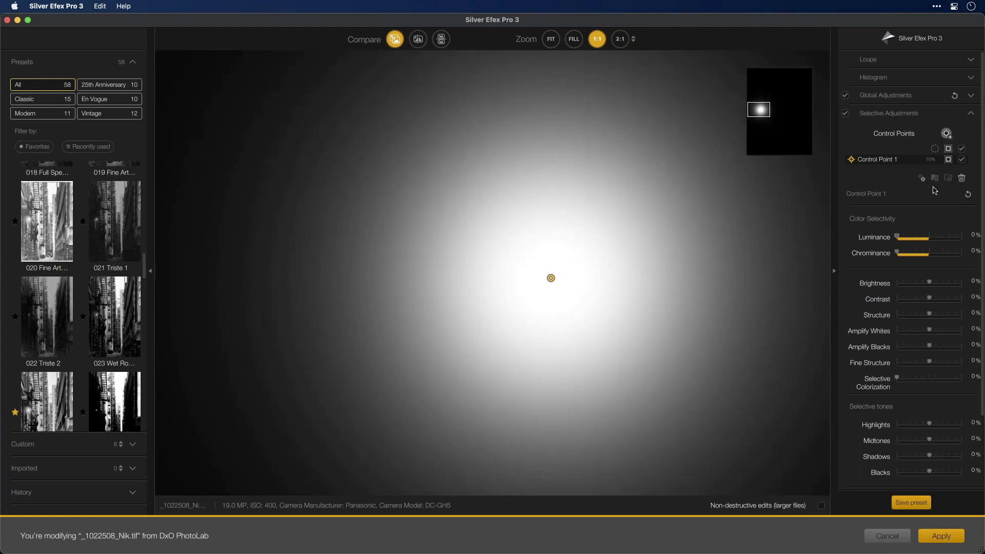
click(948, 161)
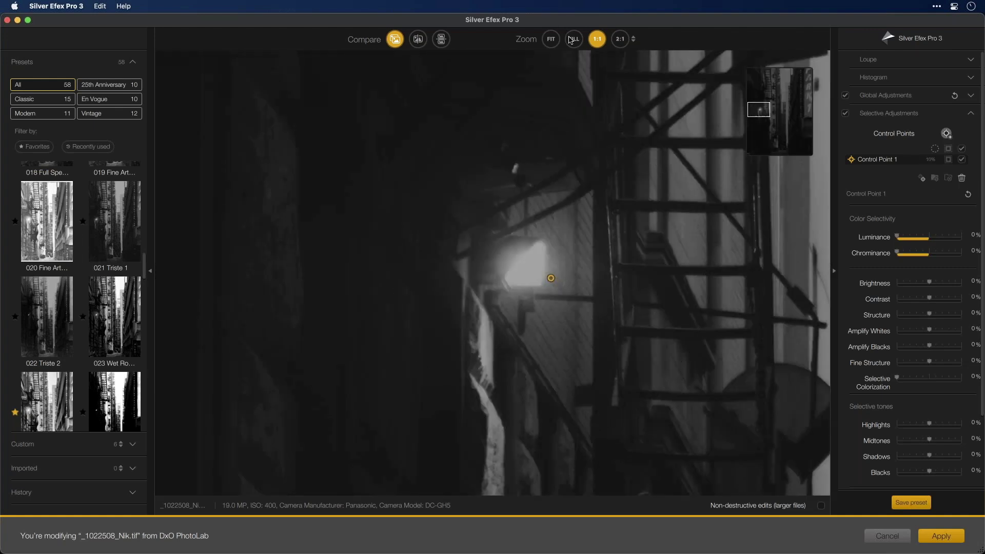
click(548, 40)
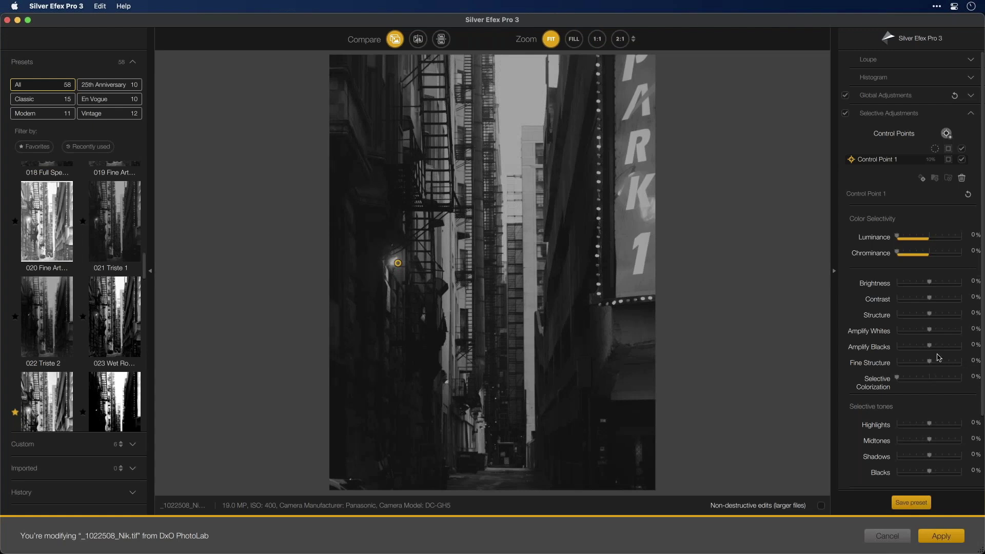
- Set the lamp control point's selective colorization to 79% and enlarge its area of effect to about 21%
drag(902, 380, 966, 381)
mouse_move(417, 296)
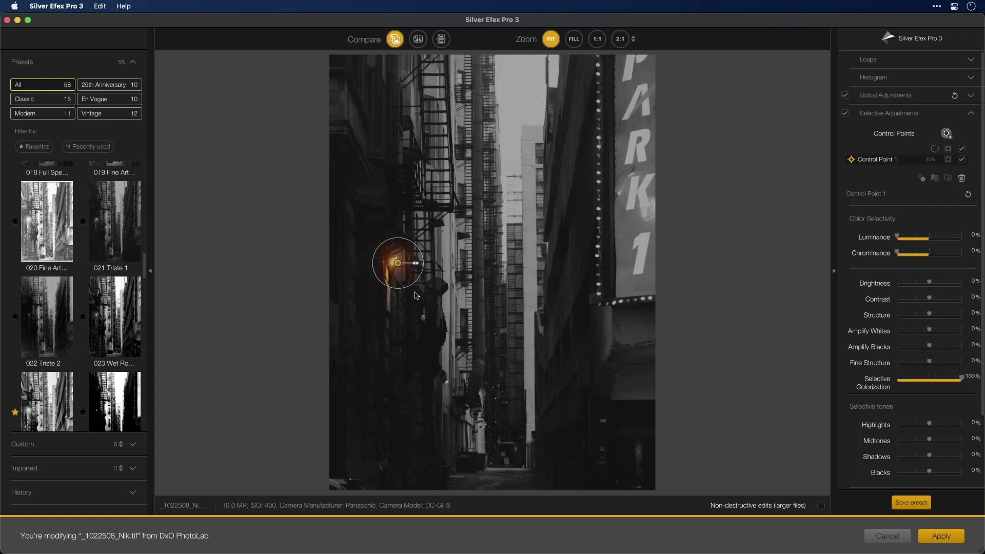
drag(407, 287, 424, 308)
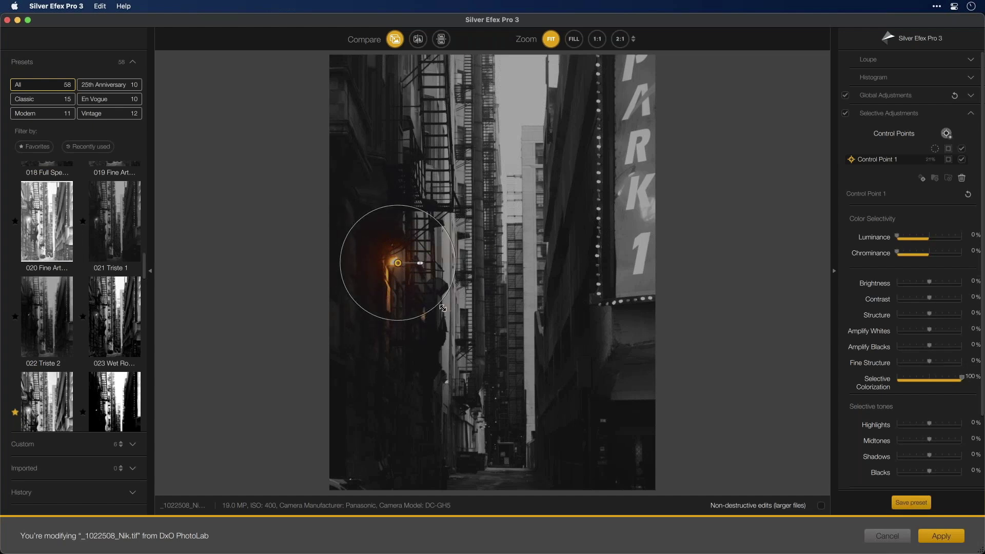
click(949, 382)
click(948, 382)
- Add a control point on the PARK sign's vertical border, enlarge its area to about 62%, and set luminance selectivity to 55% and chrominance to 56%
click(947, 133)
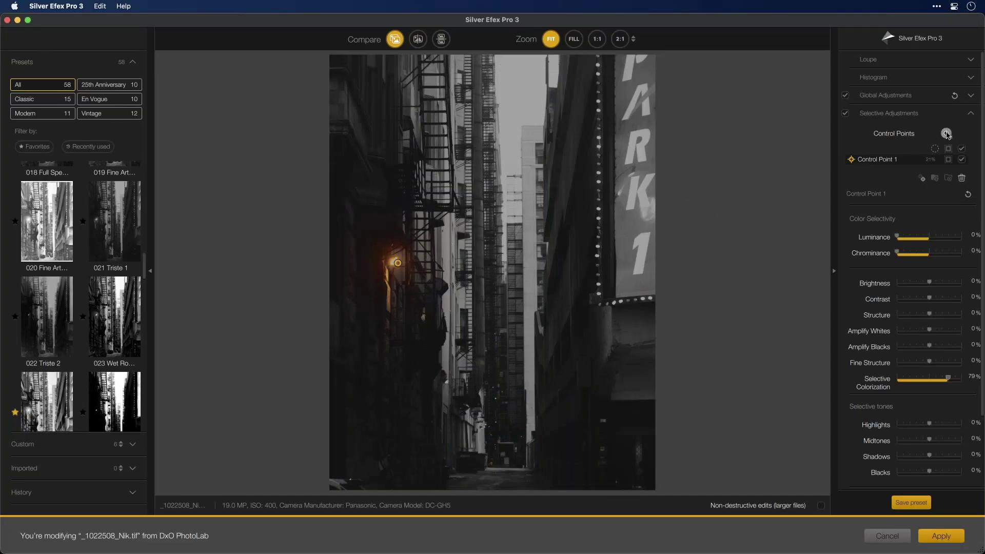
click(612, 178)
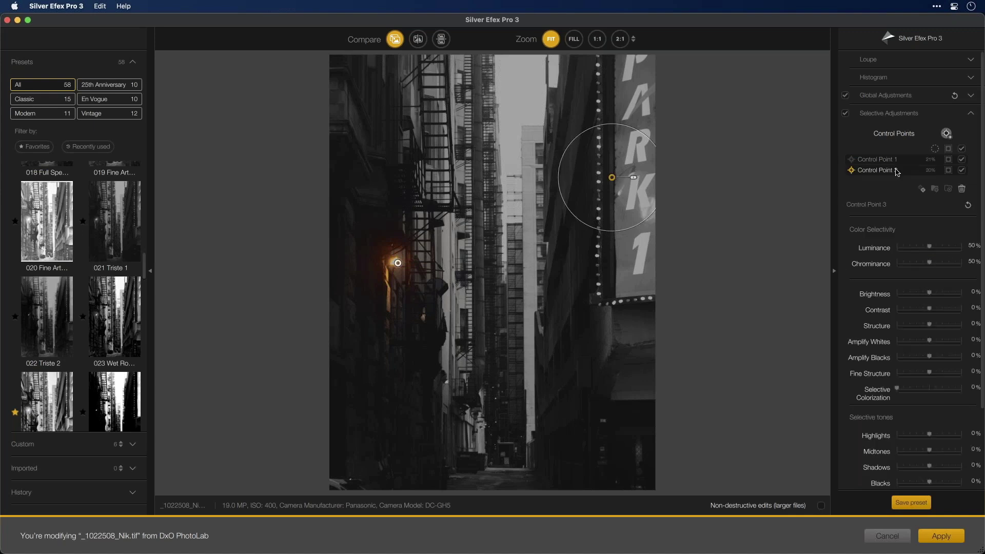
mouse_move(612, 183)
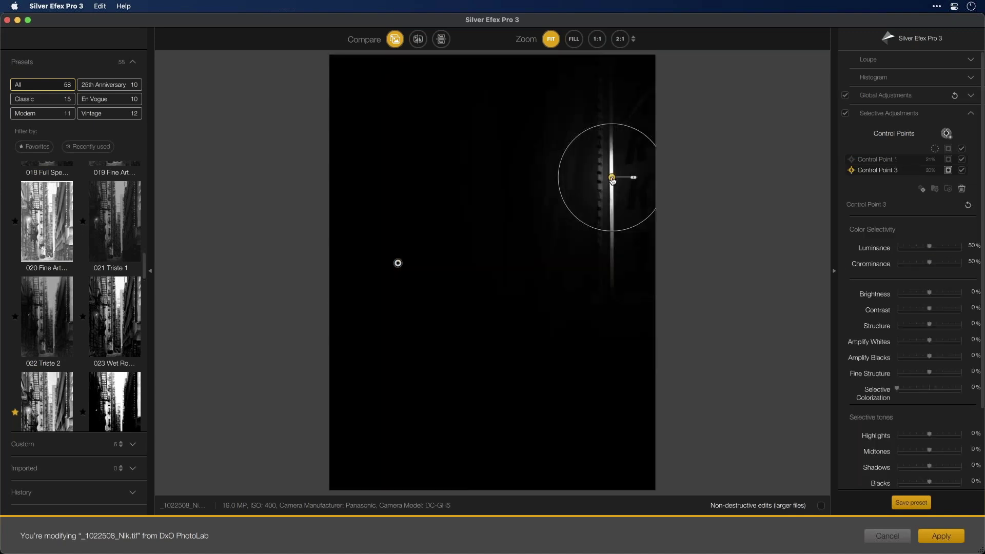
drag(612, 184, 614, 192)
drag(617, 278, 624, 356)
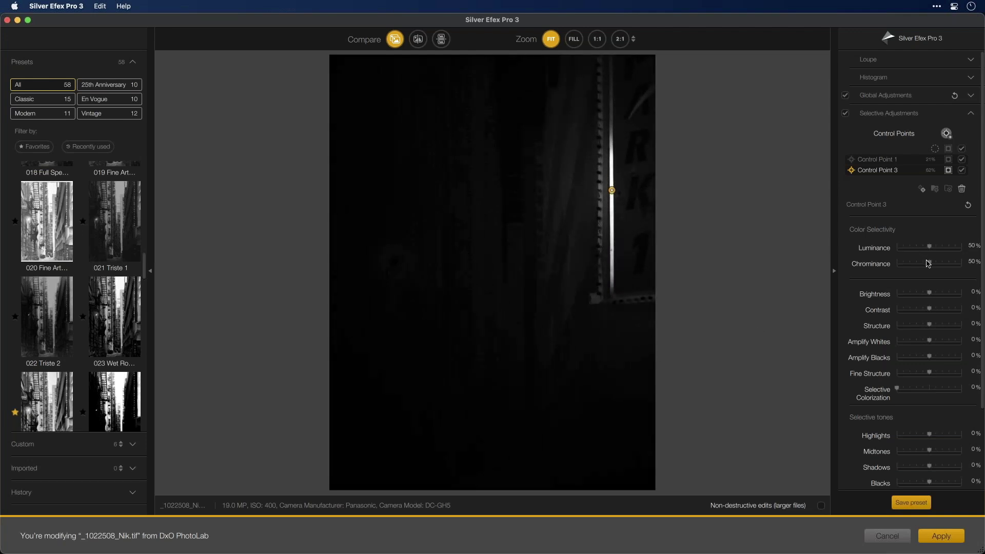
drag(930, 263, 932, 249)
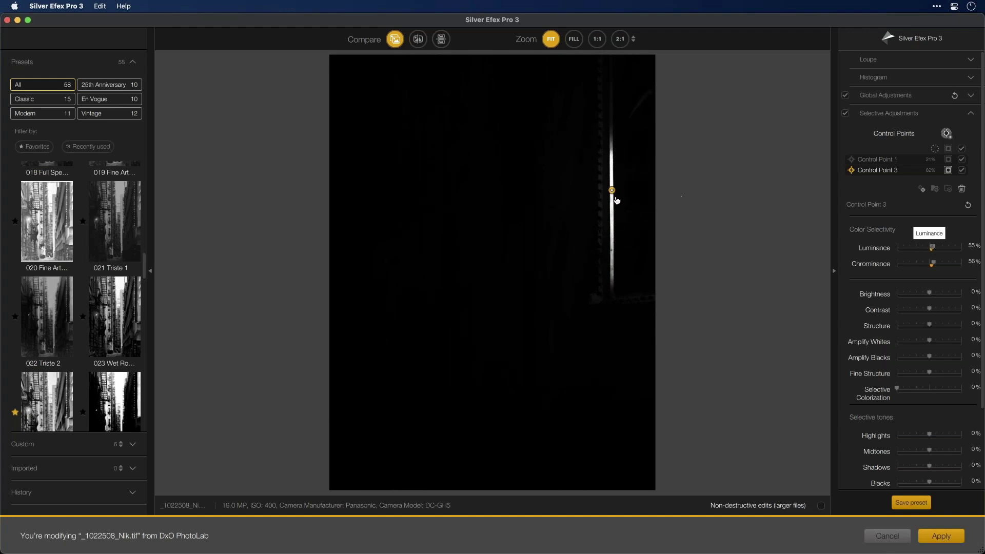
- Duplicate the control point along the sign's border with luminance selectivity 69% and chrominance 74%, spacing the two points along the vertical strip
drag(612, 190, 612, 127)
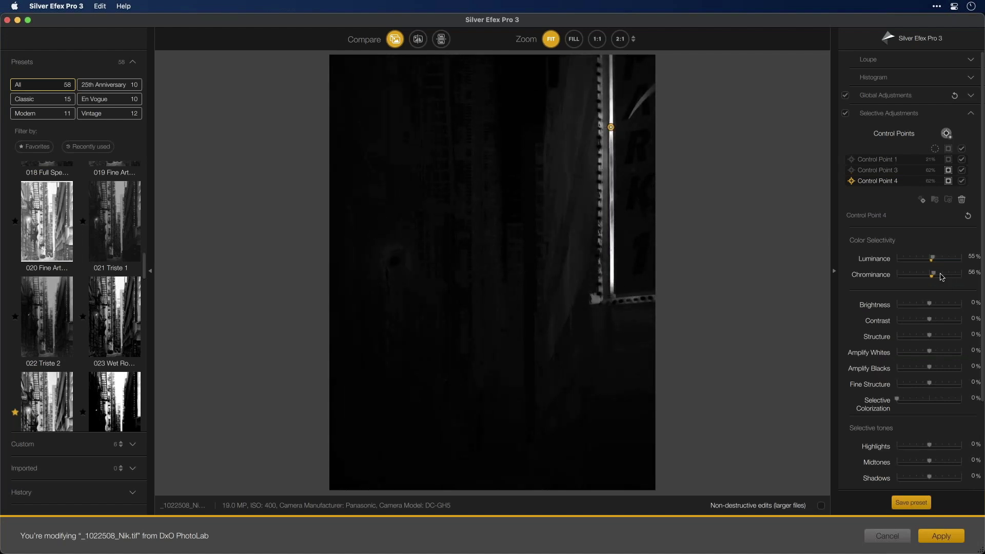
mouse_move(933, 275)
mouse_down()
mouse_move(945, 275)
mouse_move(942, 259)
mouse_up()
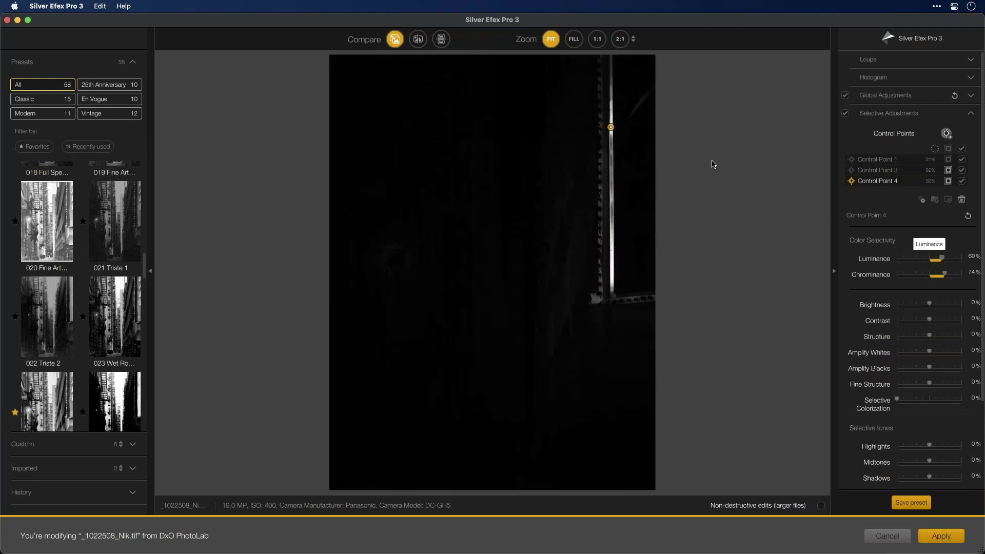
drag(611, 128, 612, 152)
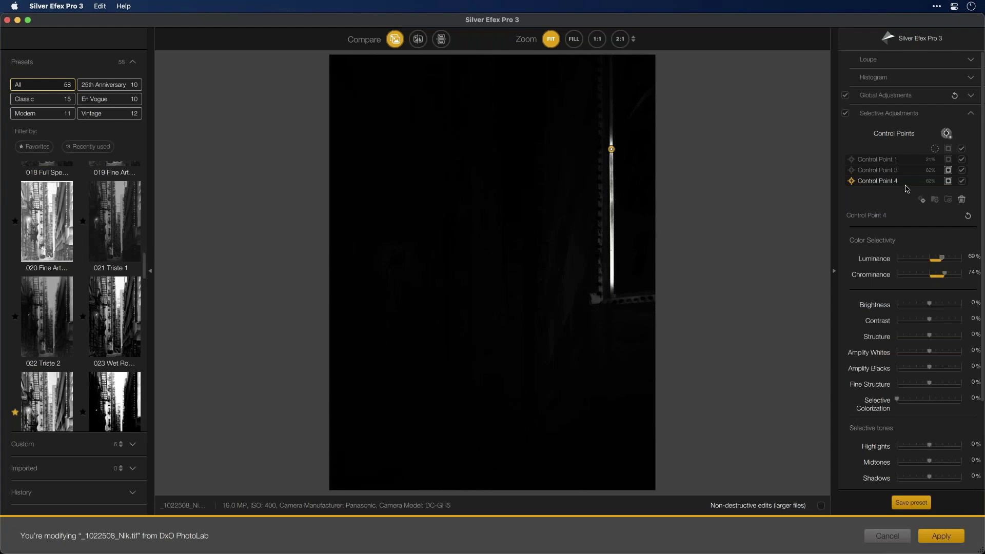
- Group the two control points on the sign's border and set the group's selective colorization to 91%
click(895, 171)
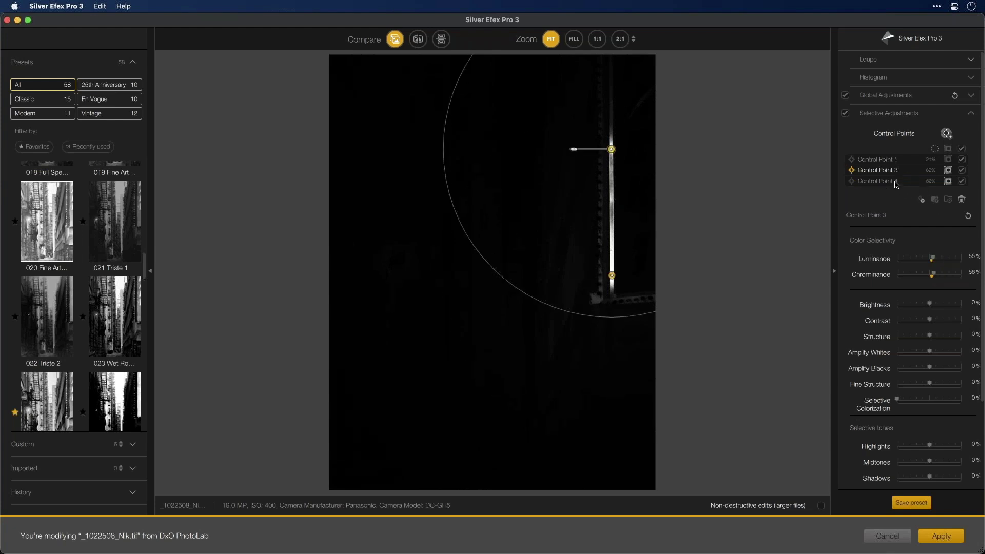
shift+click(897, 181)
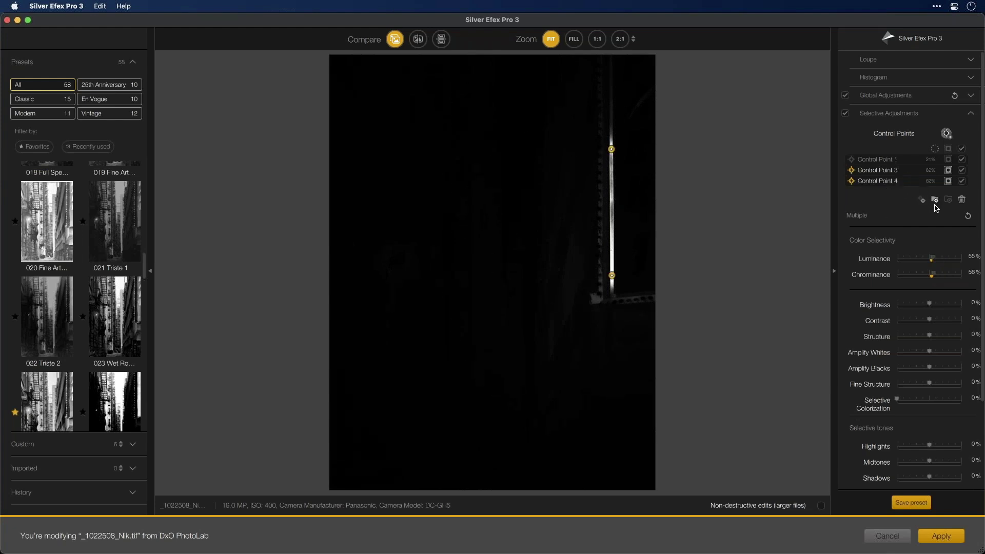
click(935, 199)
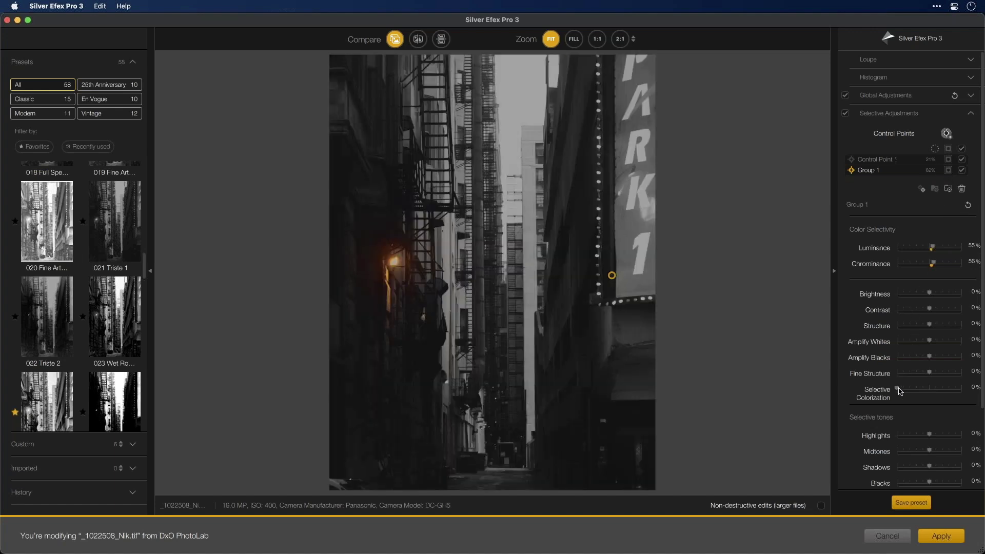
drag(898, 389, 956, 393)
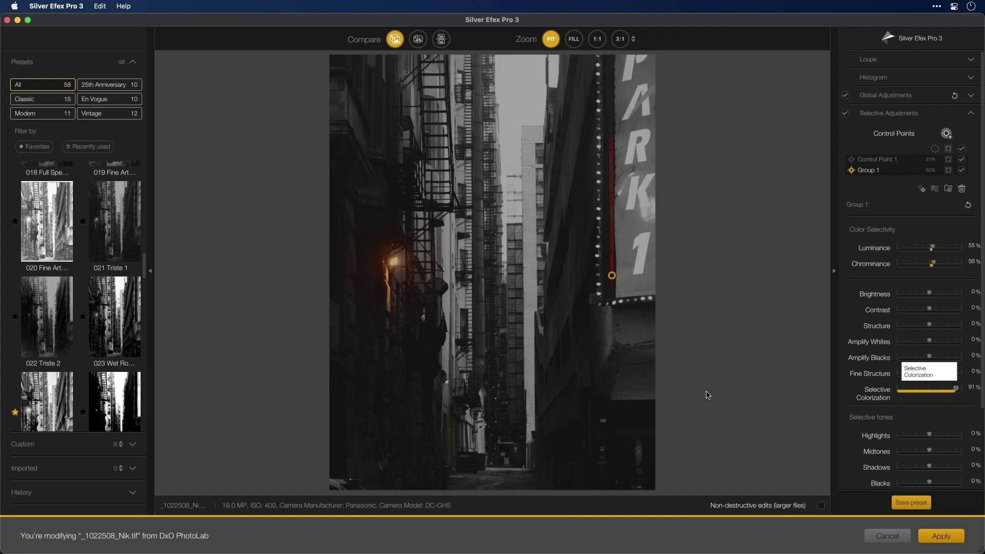
- Enlarge the upper border point's area of effect and duplicate the points onto the sign's lower edge and near the top of its vertical border
click(610, 150)
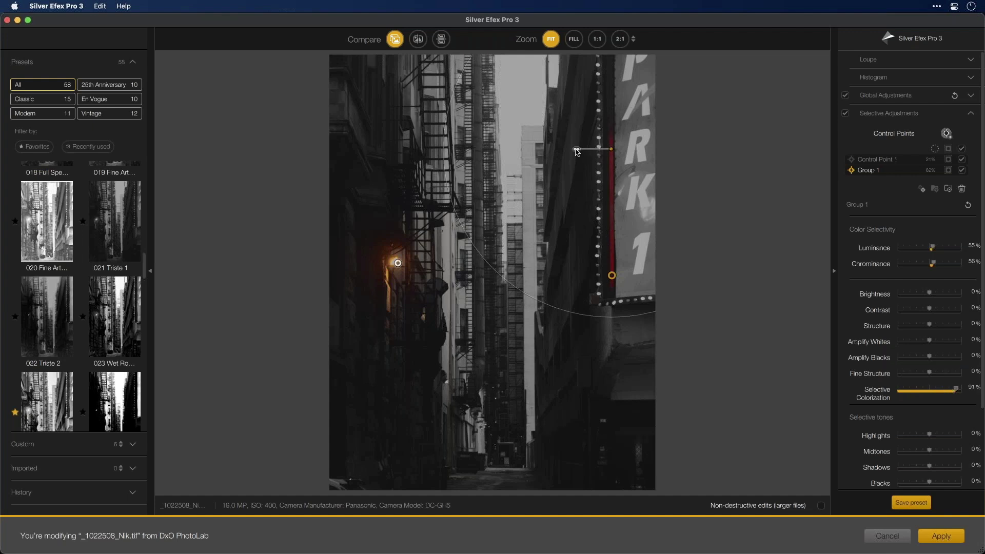
drag(564, 152, 562, 149)
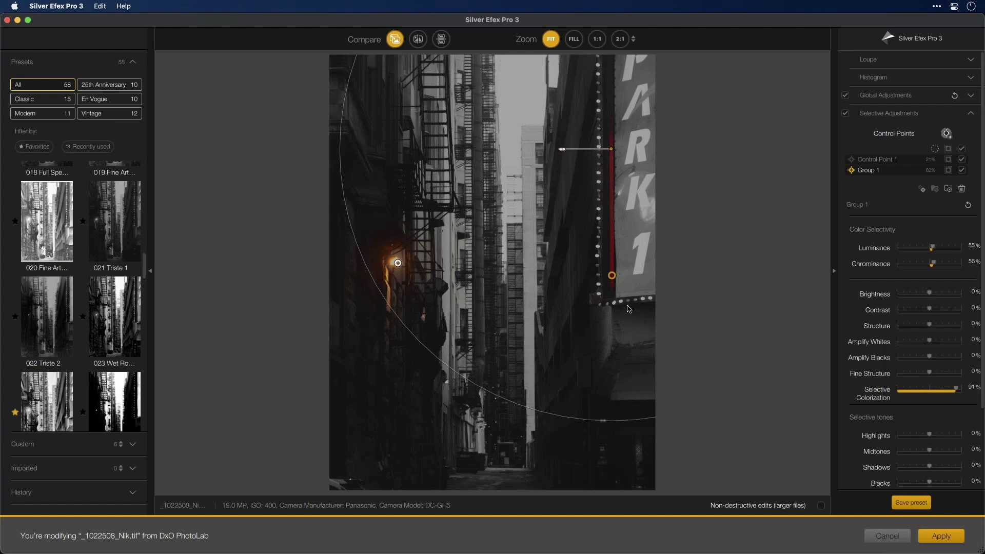
drag(612, 277, 627, 302)
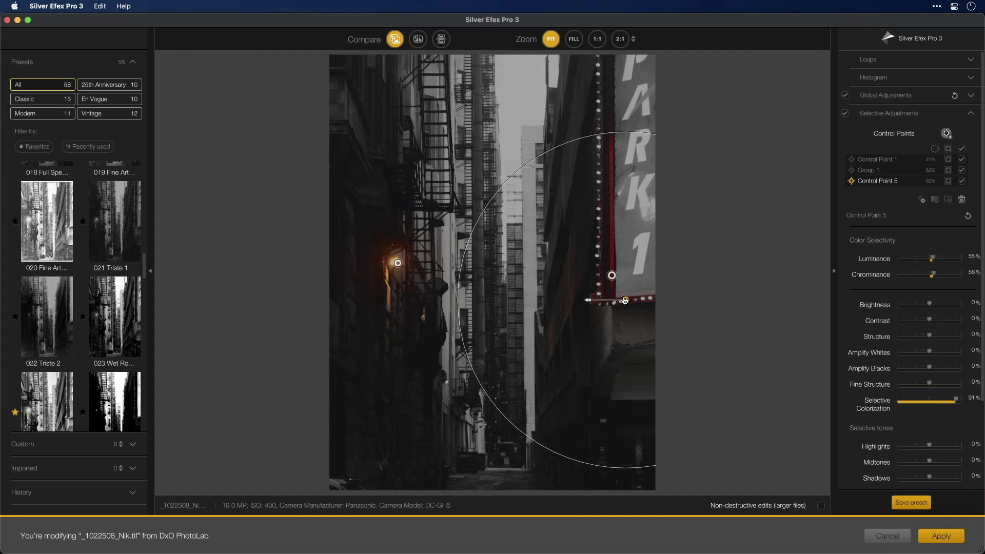
click(612, 275)
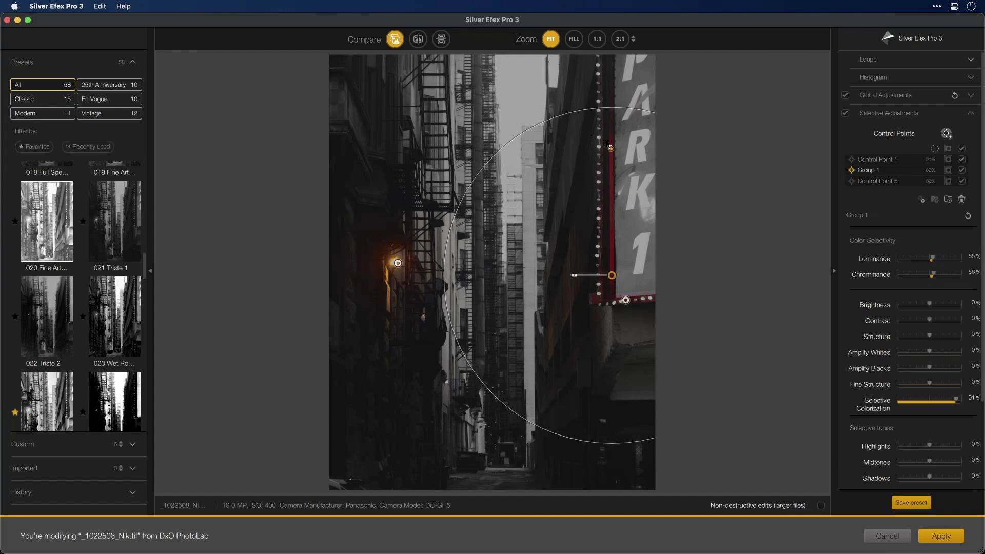
drag(610, 92, 612, 82)
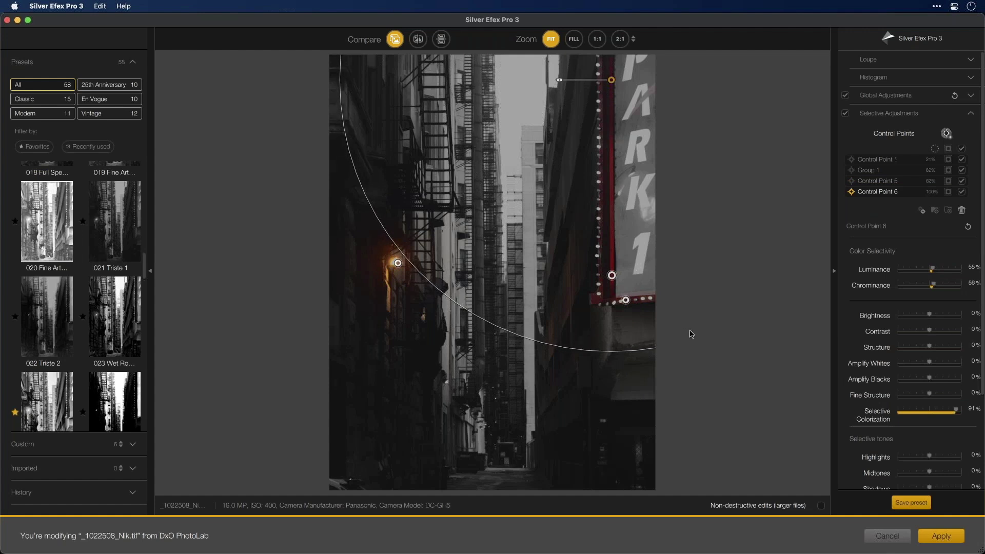